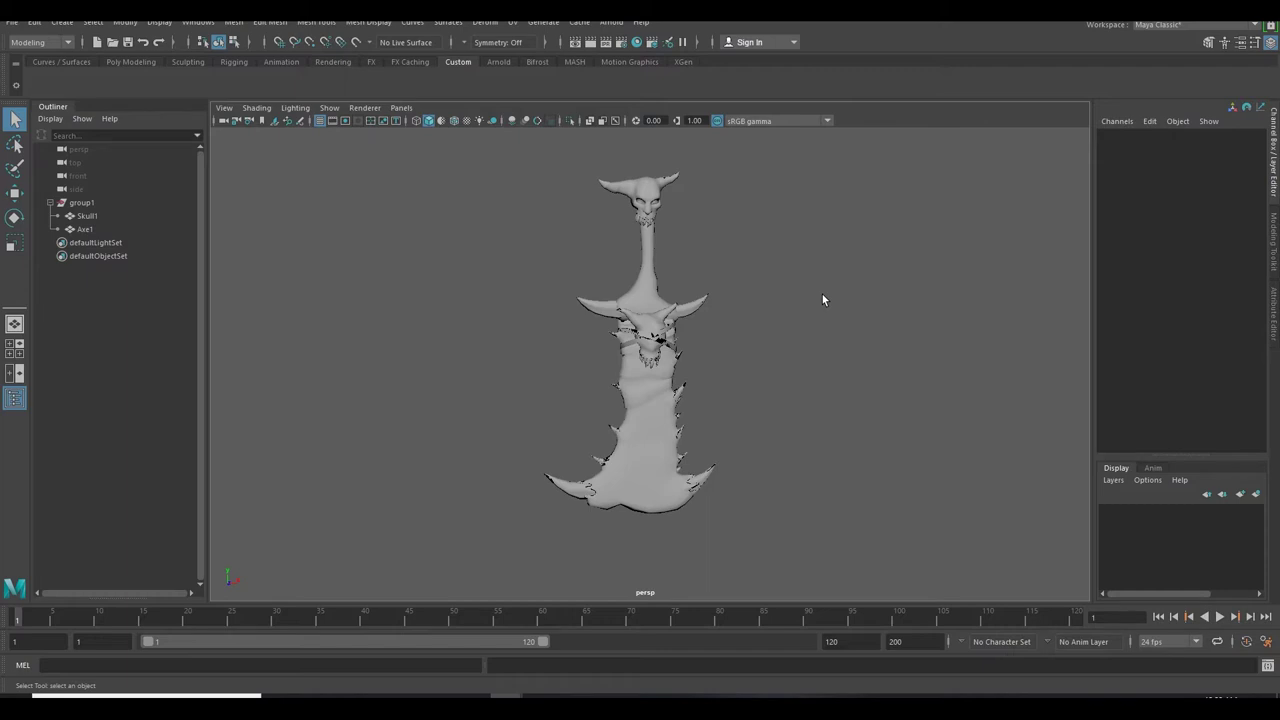
Examine the low-poly axe model from several angles and distances.
mouse_move(822, 294)
left_mouse_down("alt")
mouse_move(580, 289)
mouse_move(804, 290)
left_mouse_up("alt")
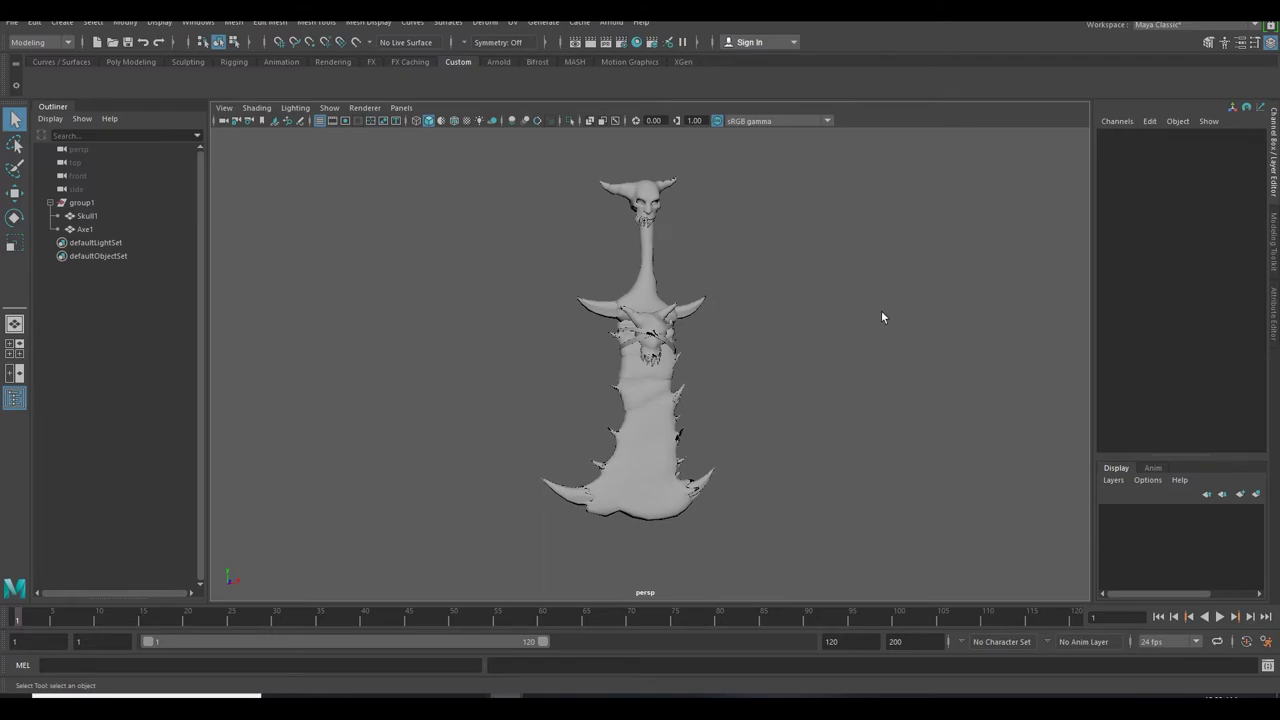
left_click_drag(881, 317, 790, 281, "alt")
scroll(790, 281, "up", 5)
scroll(790, 281, "down", 4)
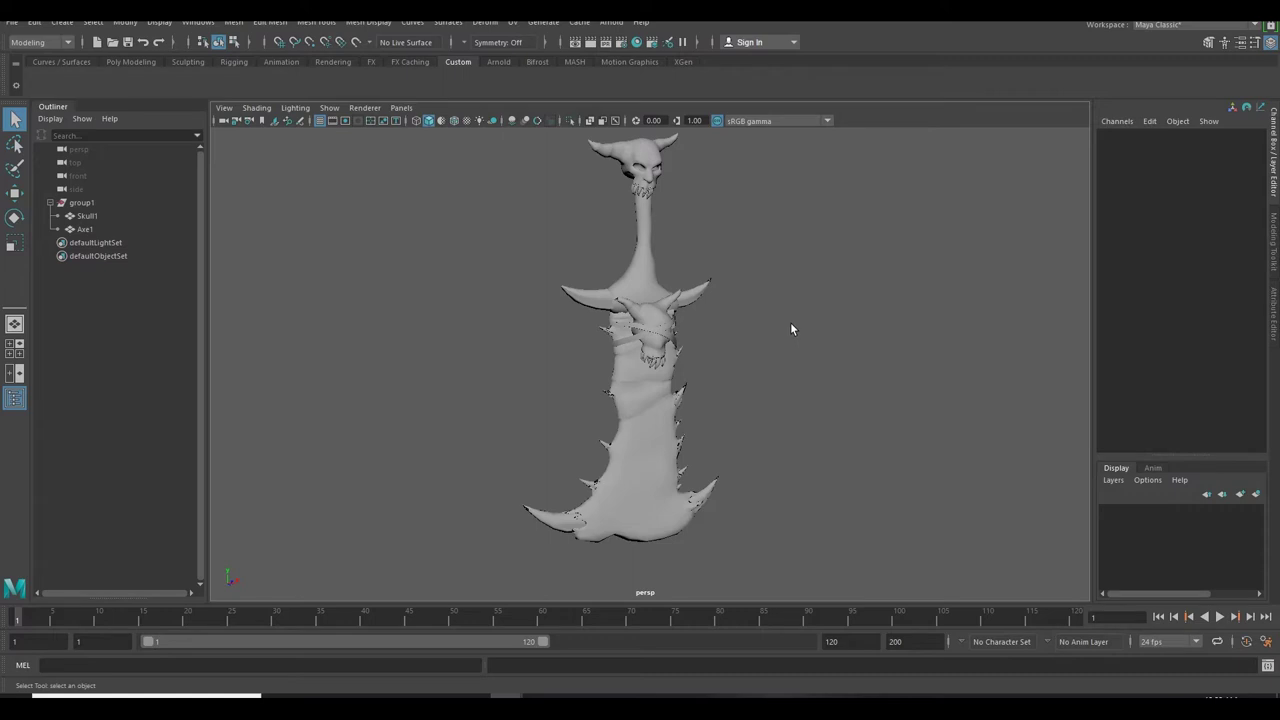
left_click_drag(829, 338, 796, 318, "alt")
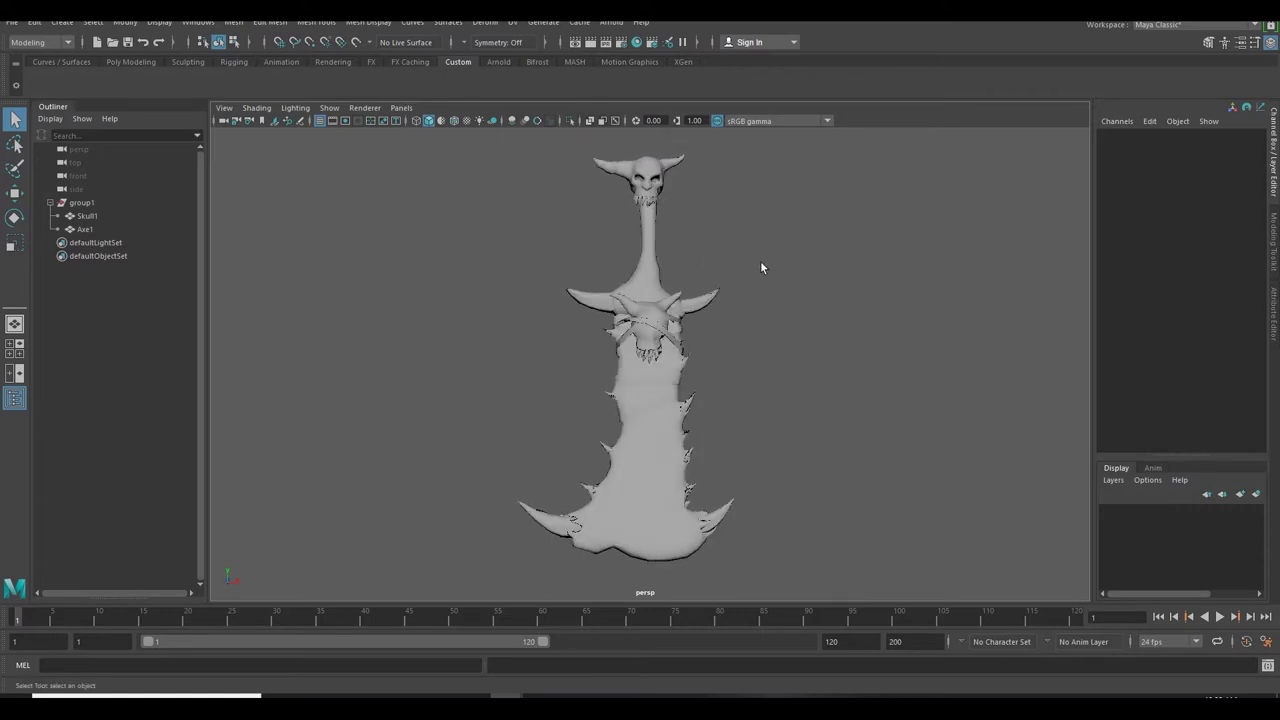
left_click_drag(760, 266, 829, 222, "alt")
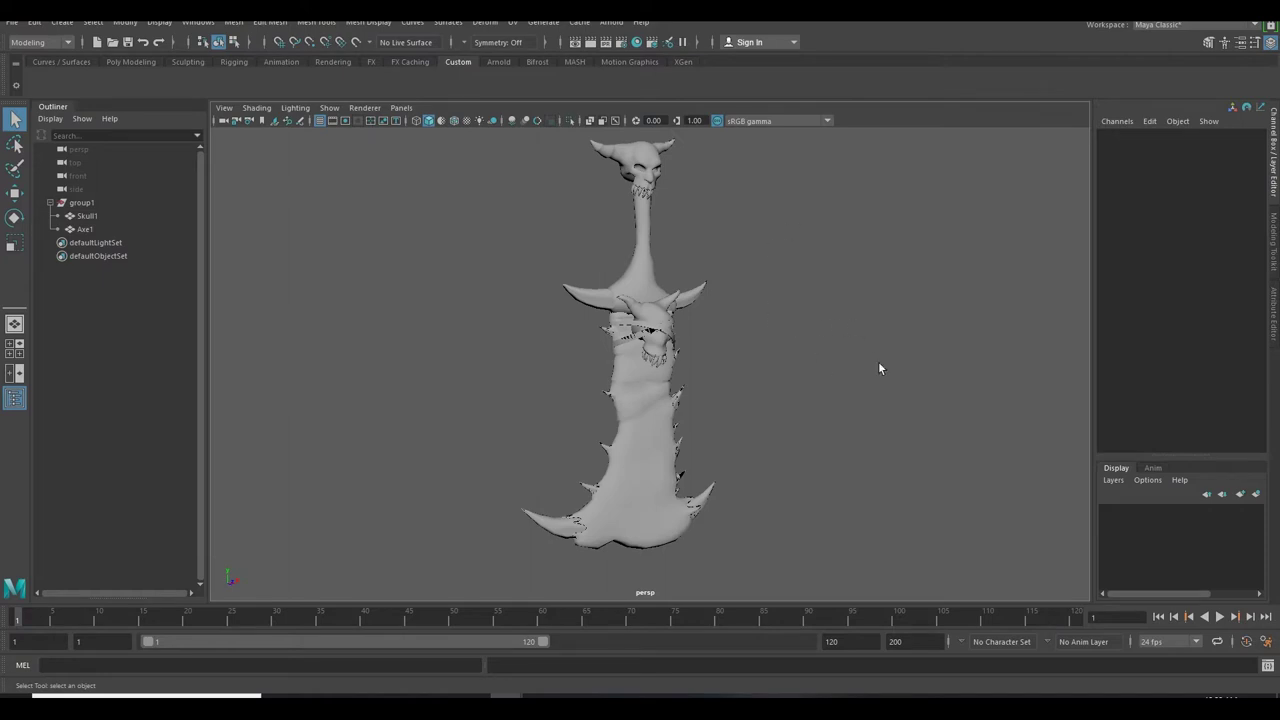
left_click_drag(880, 366, 834, 352, "alt")
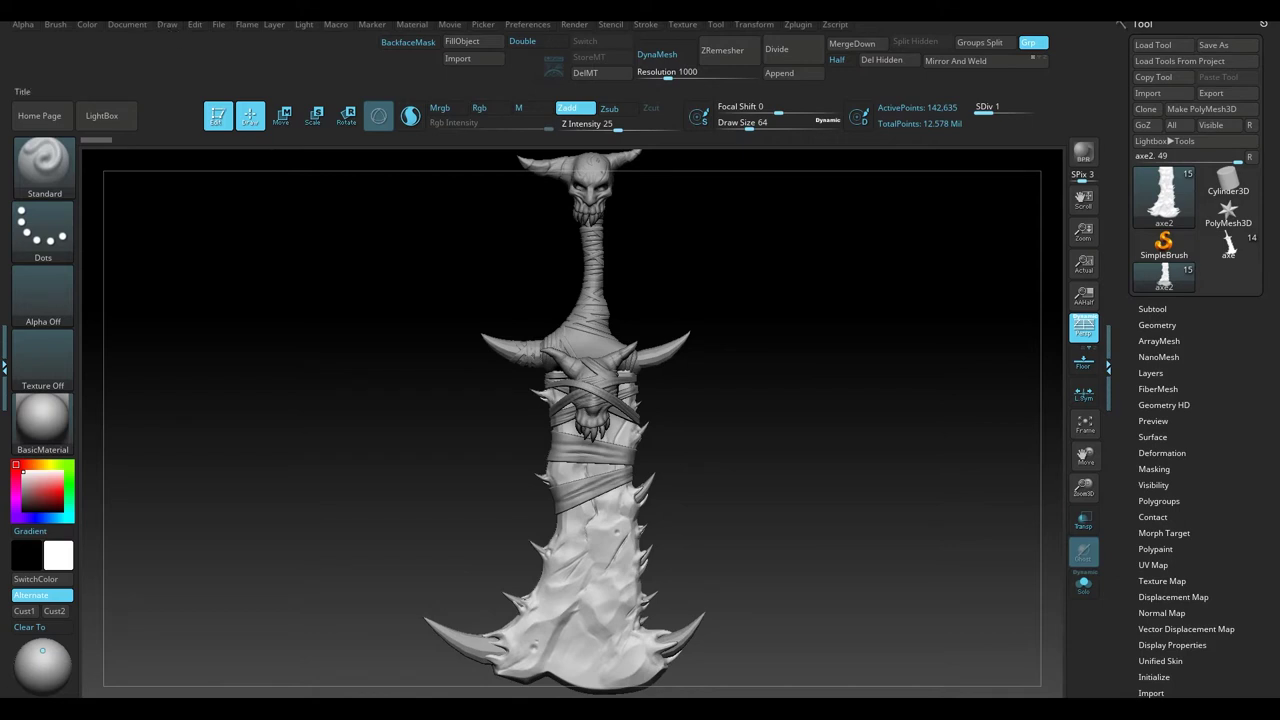
Switch to ZBrush and set the document background gradient range to 0.
left_click(124, 25)
left_click_drag(153, 301, 130, 301)
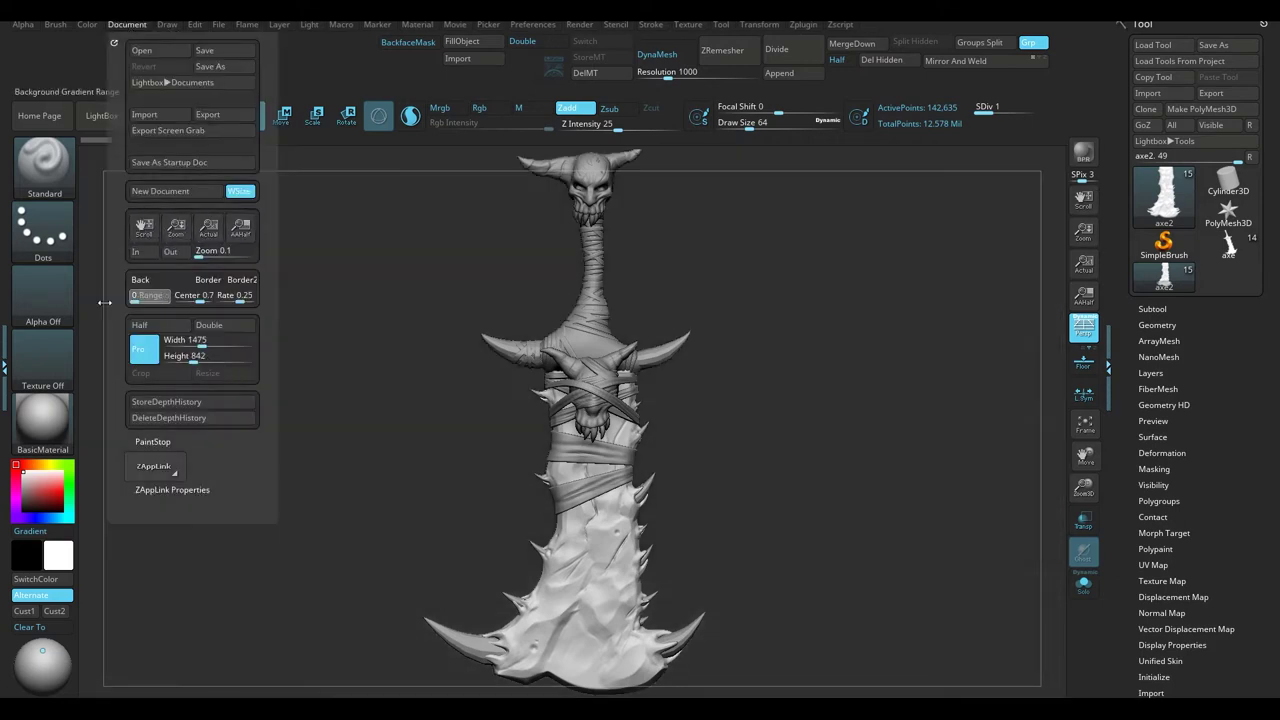
Examine the high-poly axe sculpt from the horned skull on the handle down to the blade.
left_click_drag(826, 359, 772, 320)
left_click_drag(717, 270, 754, 322, "alt")
left_click_drag(792, 278, 772, 364, "alt")
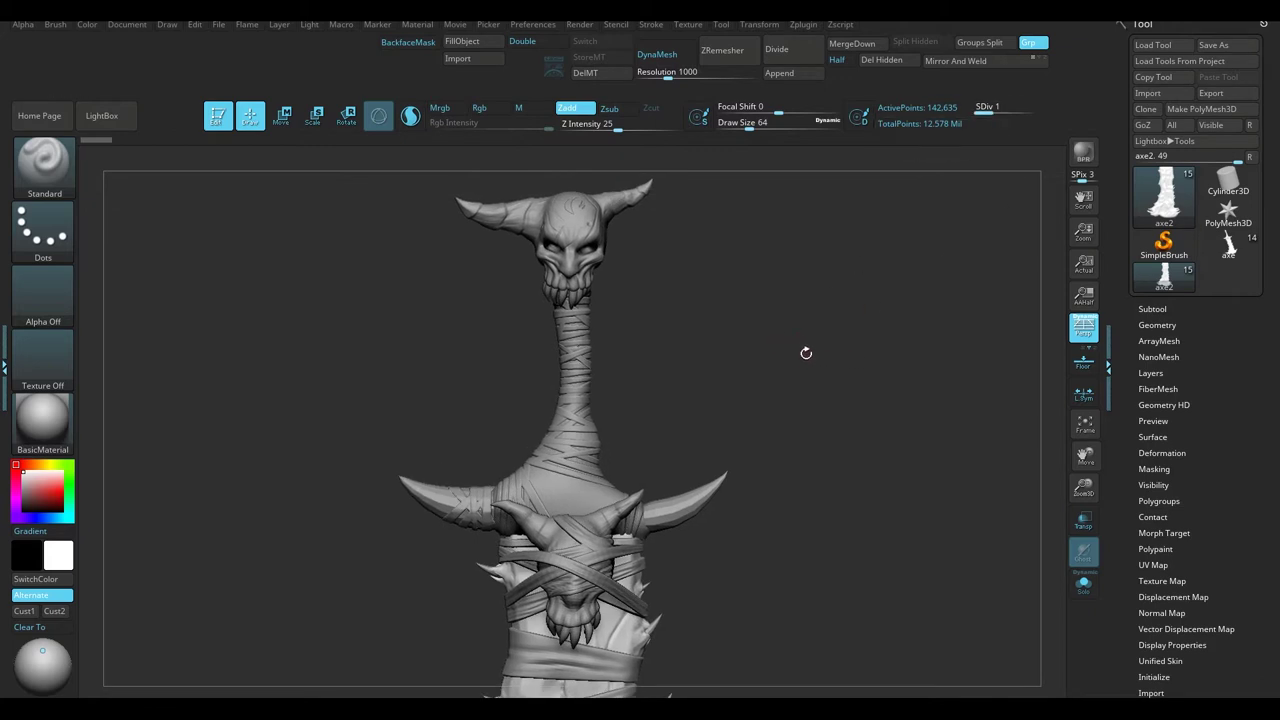
left_click_drag(799, 350, 790, 250, "alt")
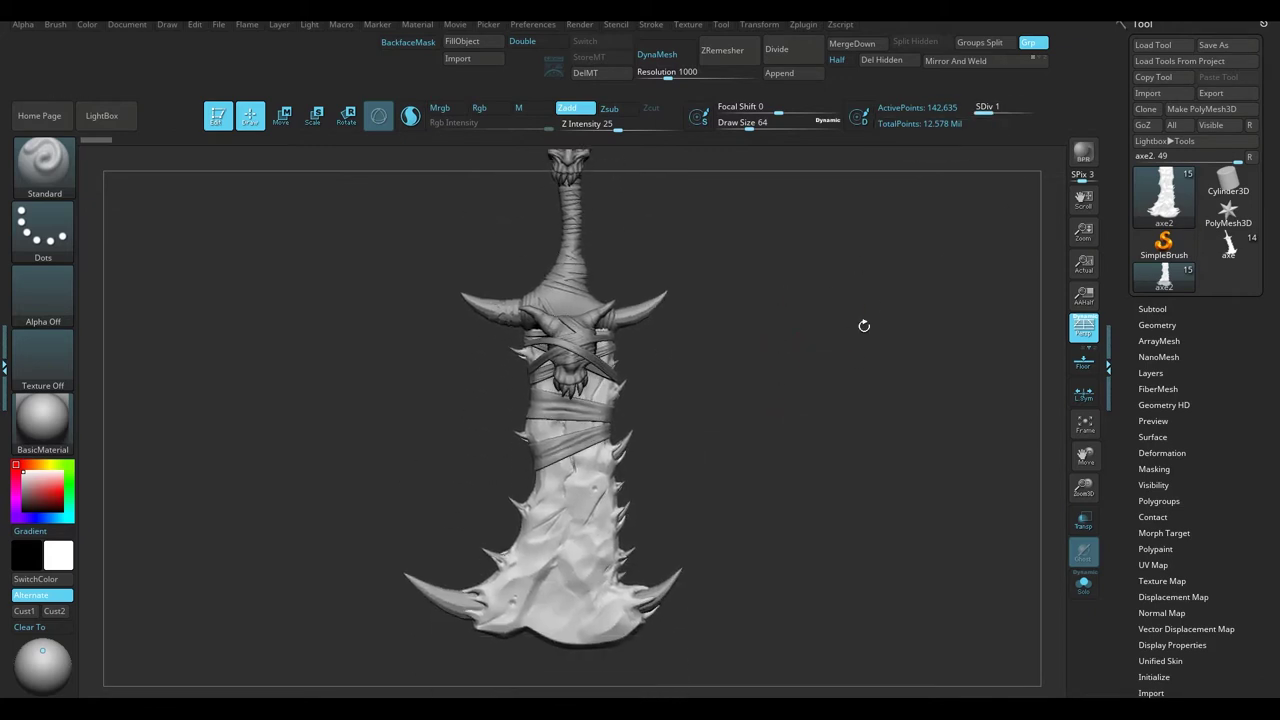
mouse_move(863, 326)
left_mouse_down()
mouse_move(731, 314)
mouse_move(822, 326)
mouse_move(818, 316)
mouse_move(790, 348)
mouse_move(822, 430)
left_mouse_up()
left_click_drag(833, 341, 802, 324)
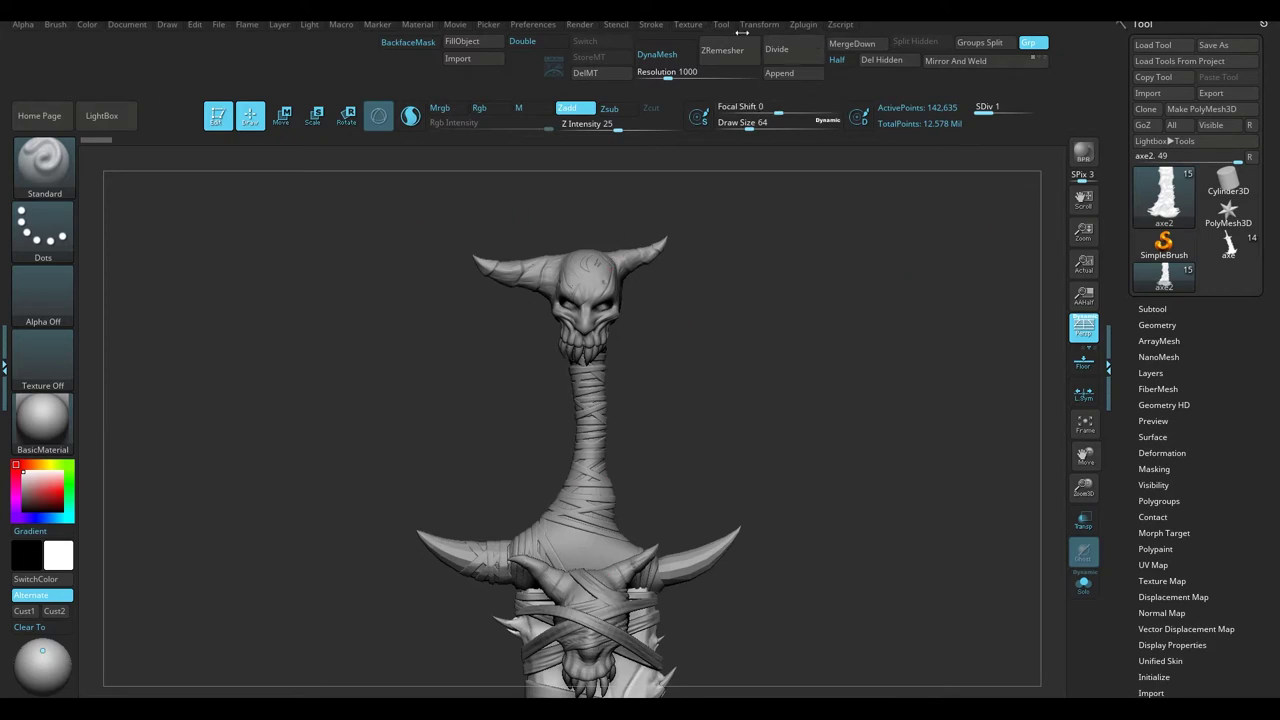
Select the skull2 subtool on the handle's end and pre-process it with Decimation Master, keeping the plugin palette docked.
left_click(594, 258, "alt")
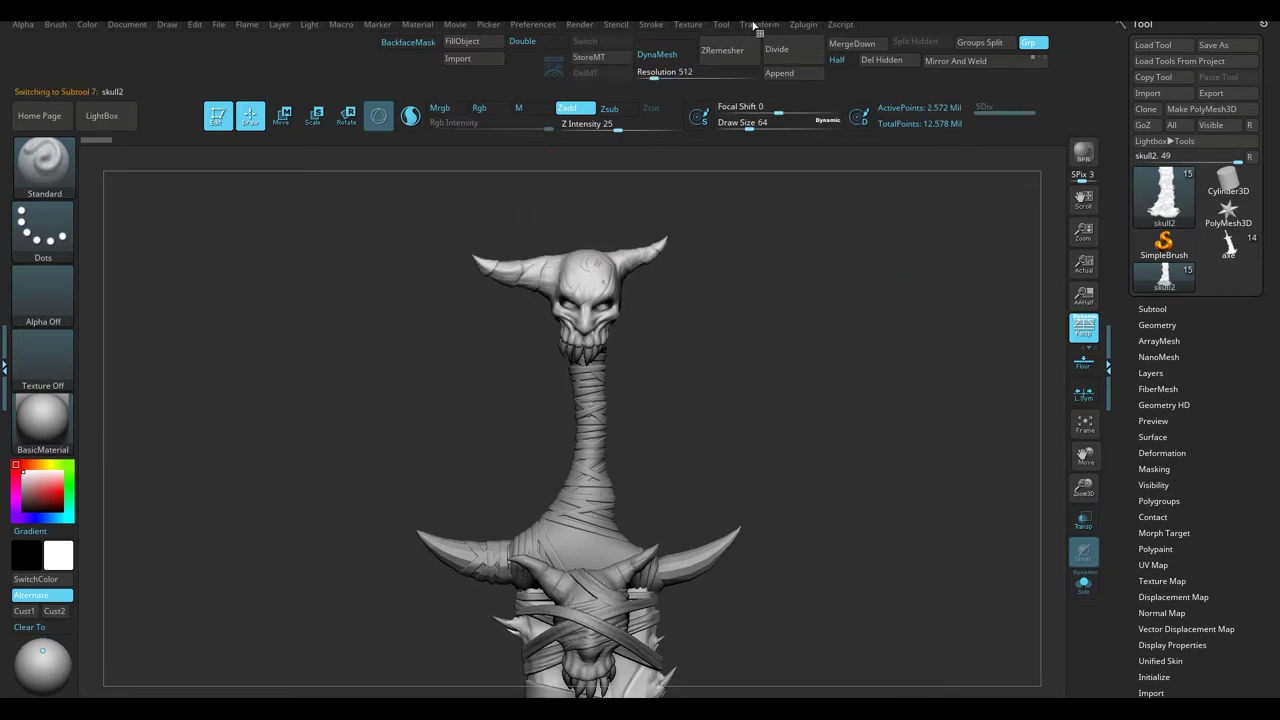
left_click(803, 24)
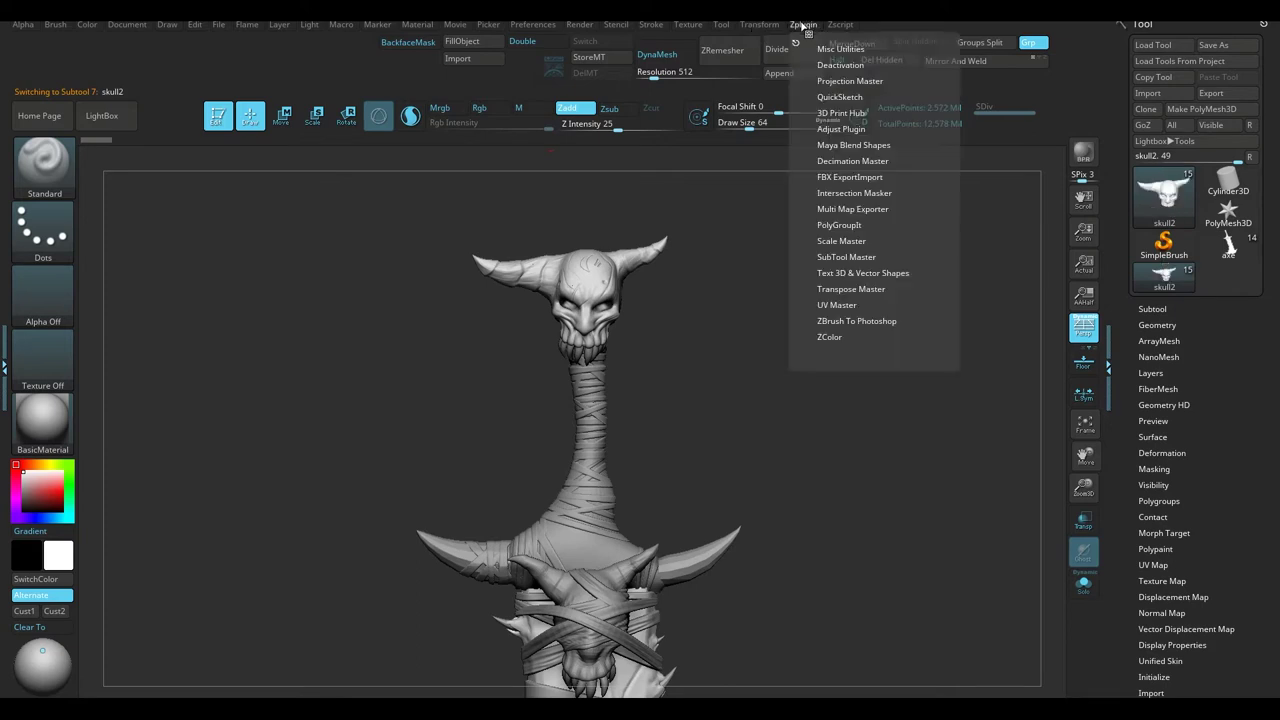
left_click(812, 26)
left_click(865, 161)
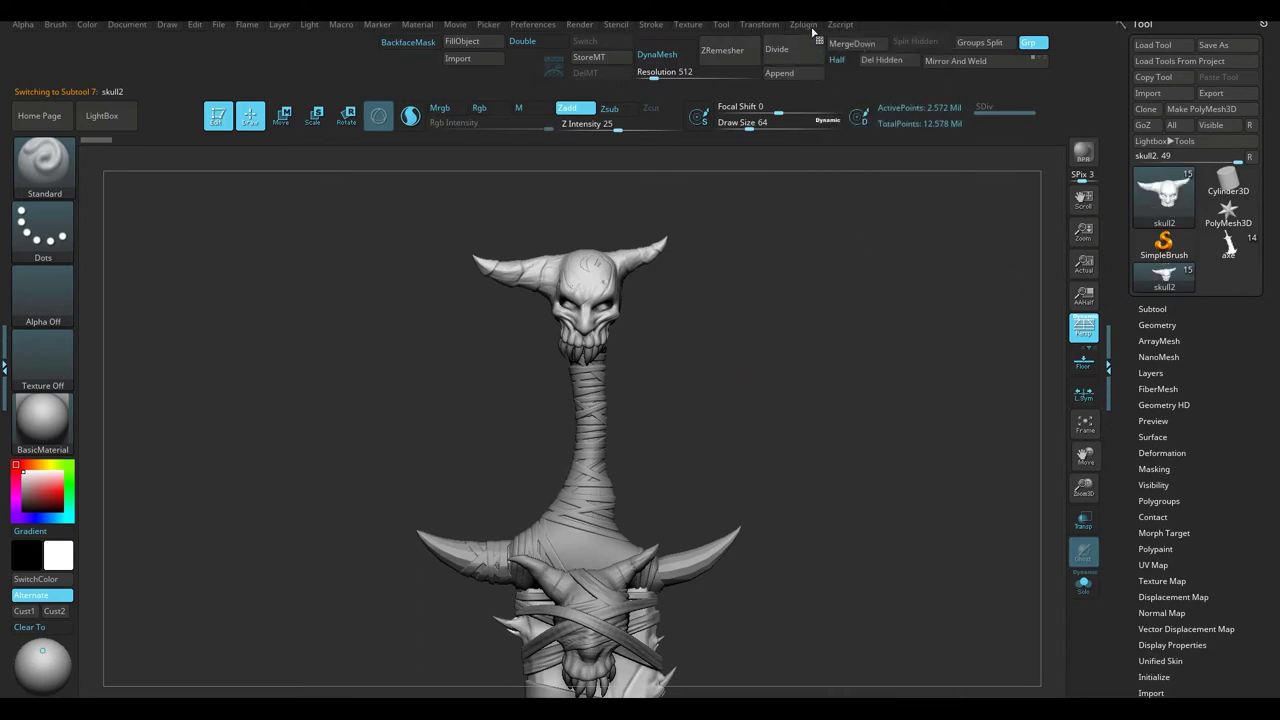
left_click(812, 26)
left_click(793, 42)
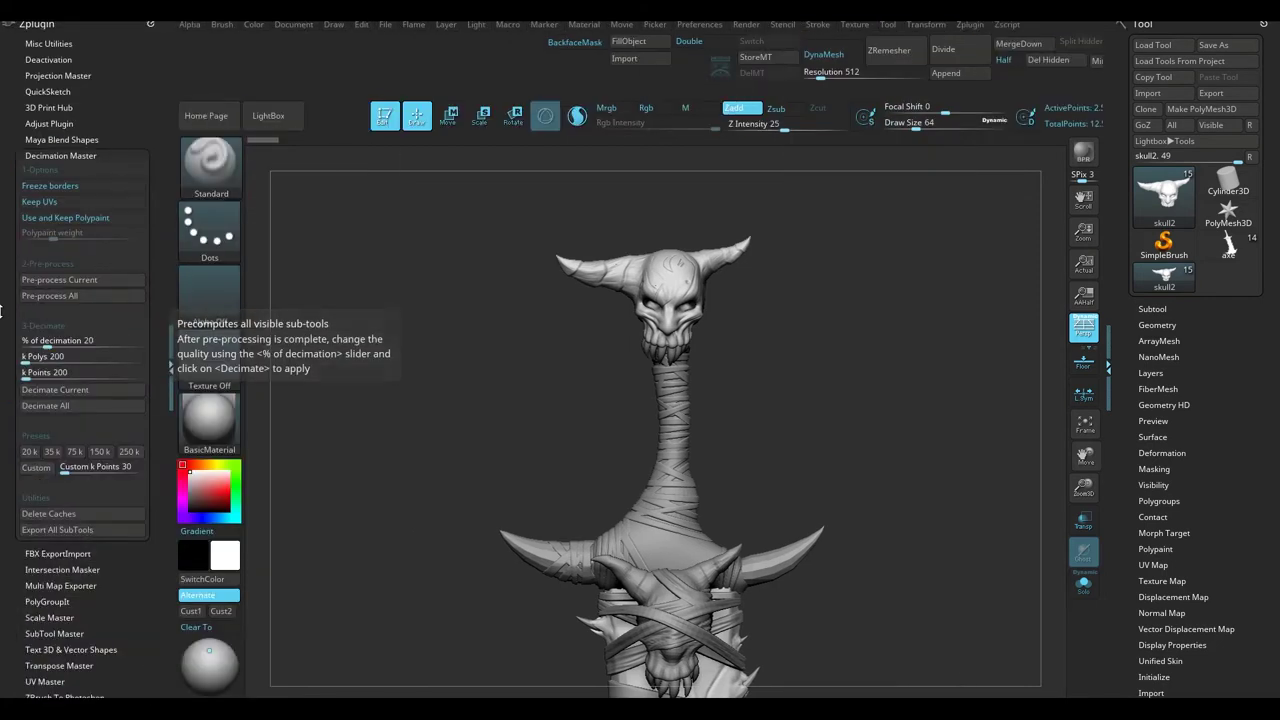
left_click(68, 281)
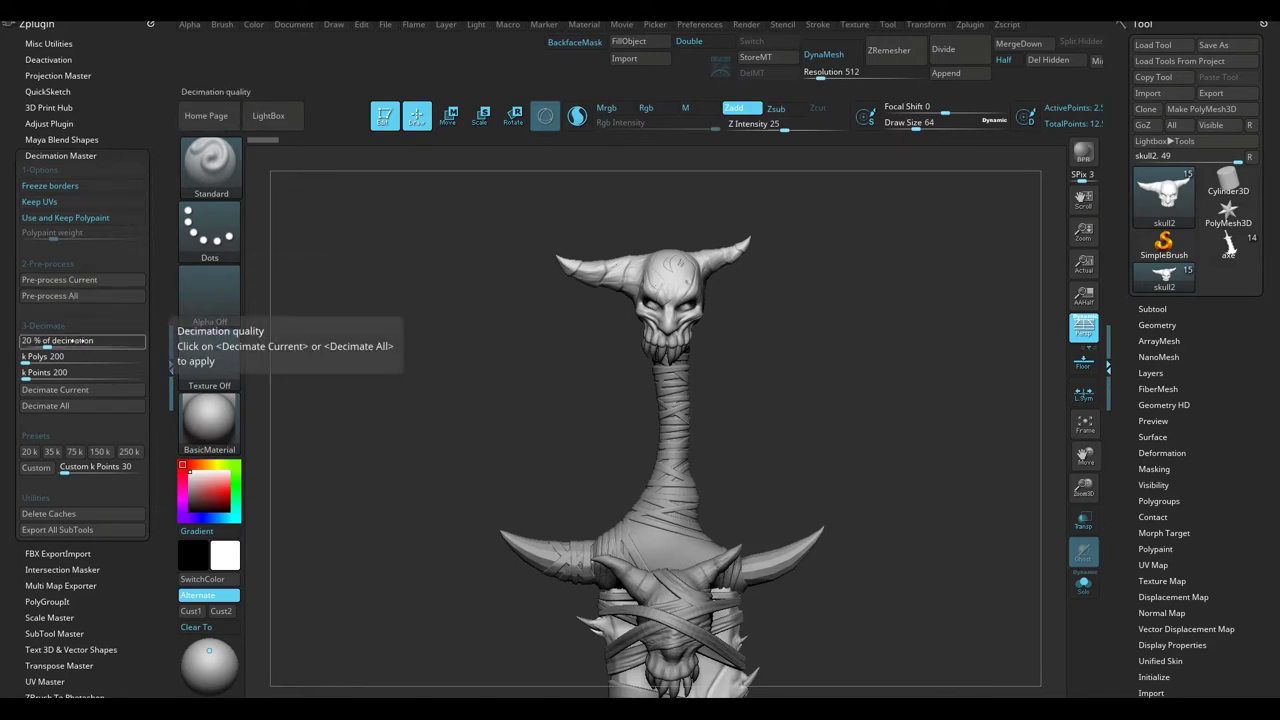
Set the decimation percentage to 10 and decimate the current skull2 subtool.
left_click(85, 341)
type("10")
key("Return")
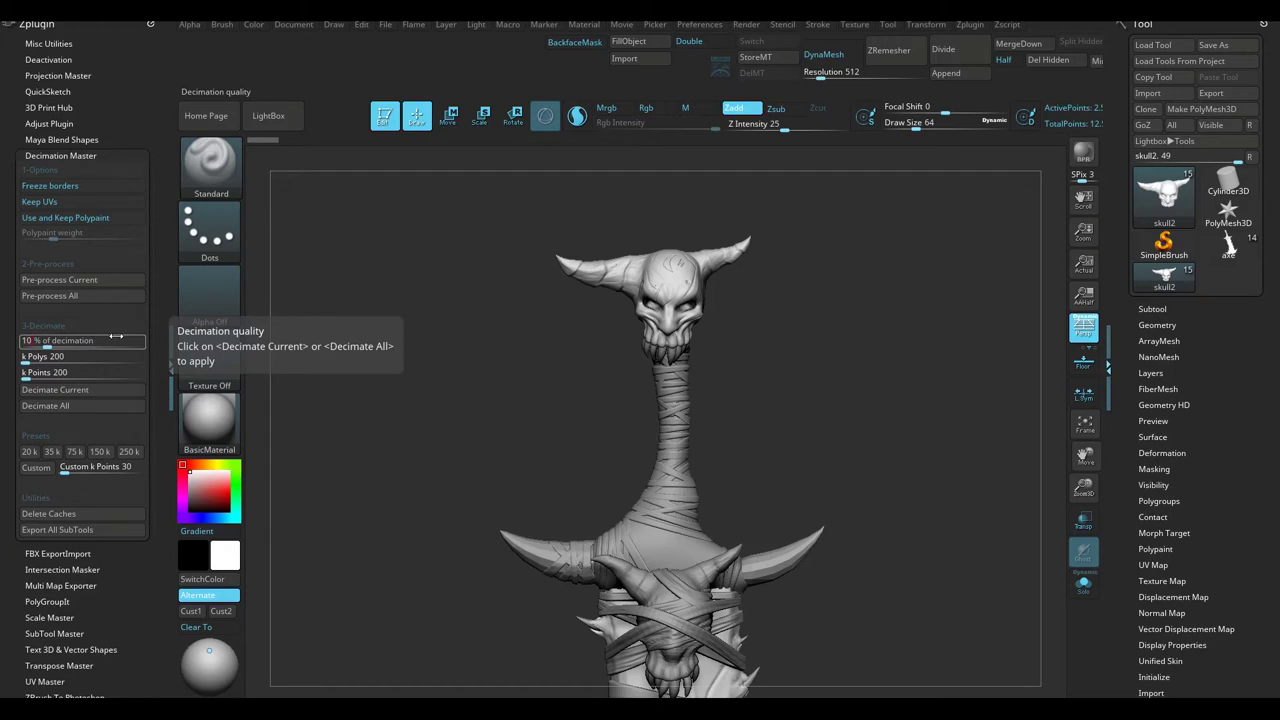
left_click(93, 394)
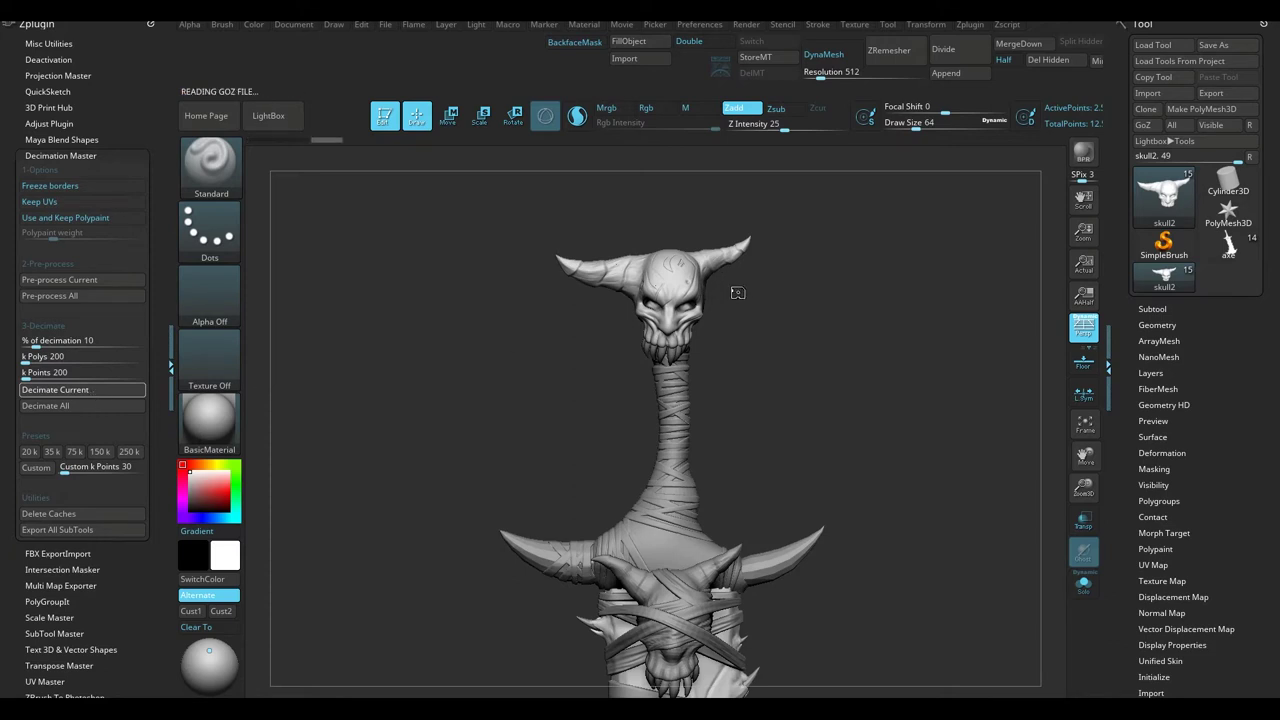
Examine the decimated skull's point count and wireframe density up close, and compare its sculpted detail within the whole axe.
left_click(1109, 368)
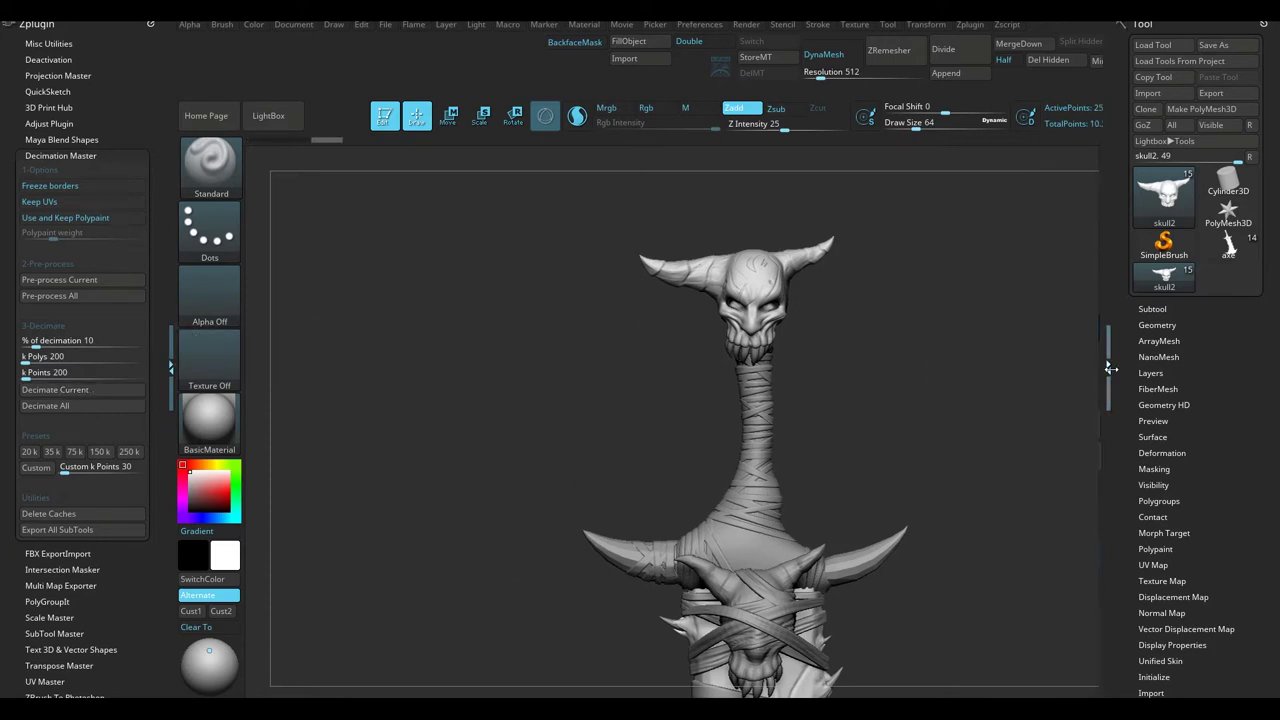
left_click(1111, 368)
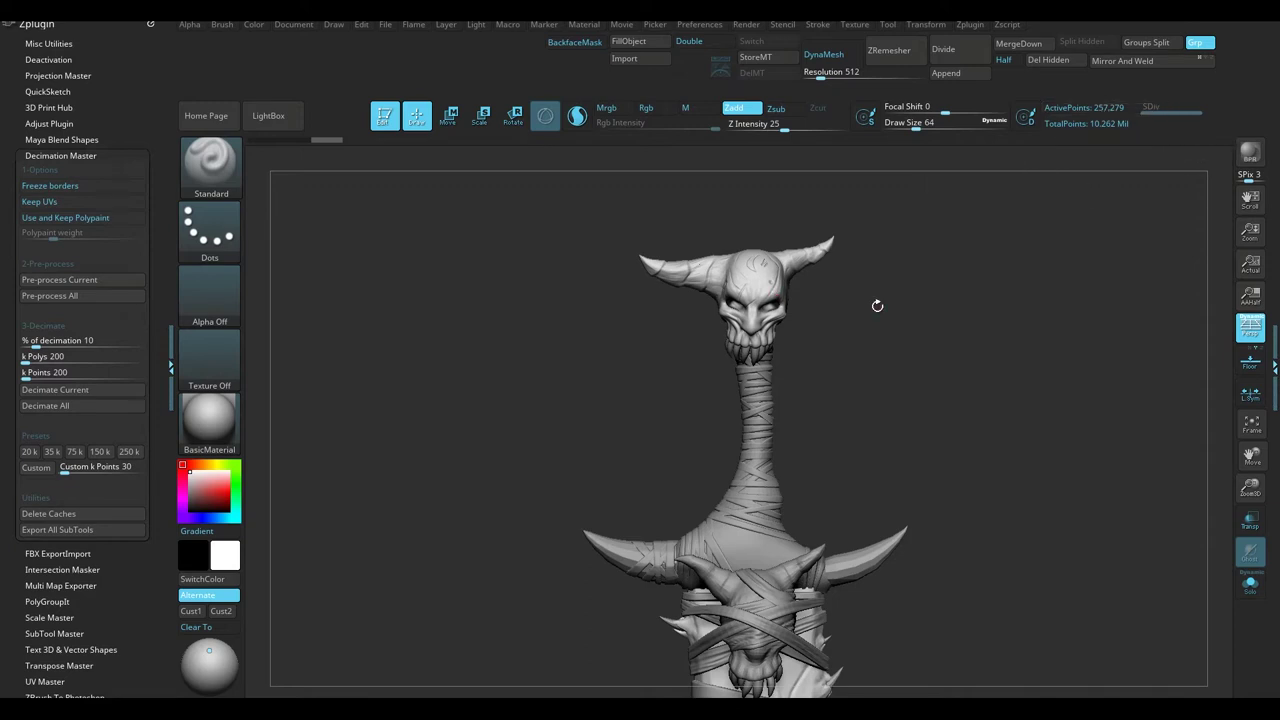
mouse_move(930, 352)
left_mouse_down("alt")
mouse_move(943, 297)
mouse_move(949, 500)
left_mouse_up("alt")
key("ctrl+shift+z")
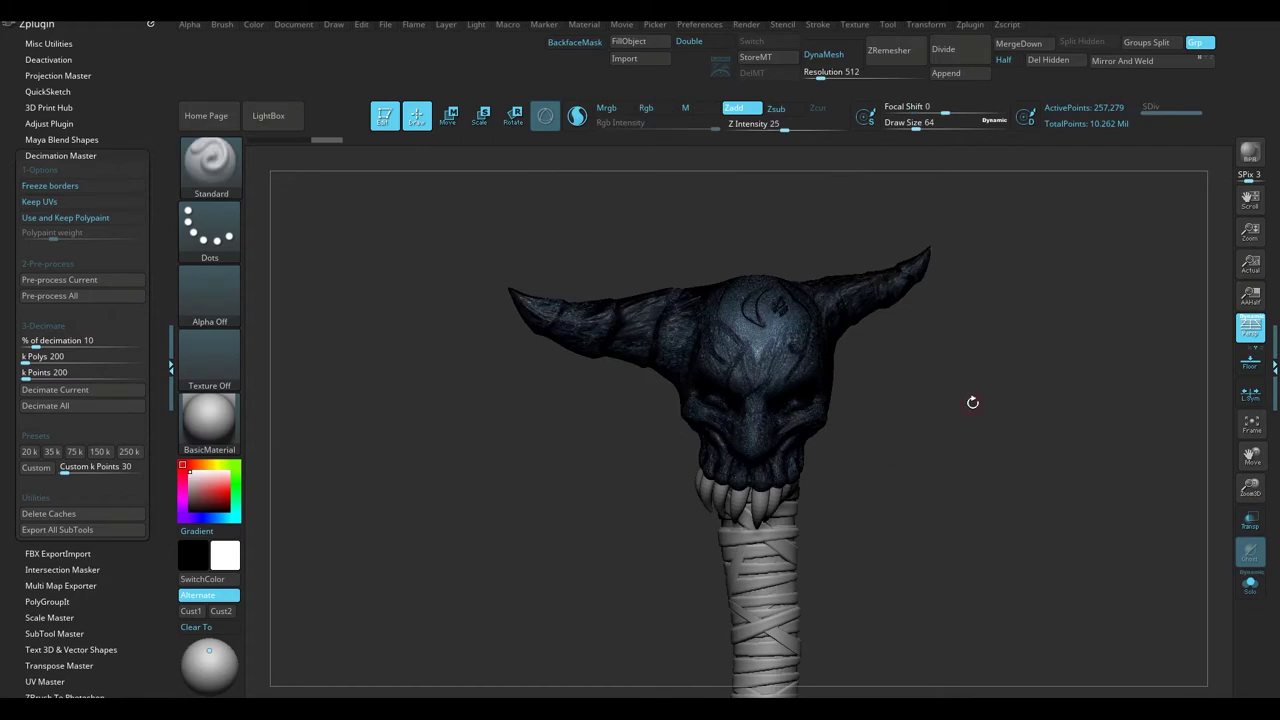
left_click_drag(973, 401, 933, 402)
left_click_drag(971, 448, 1052, 490, "alt")
left_click_drag(1059, 374, 1026, 363, "alt")
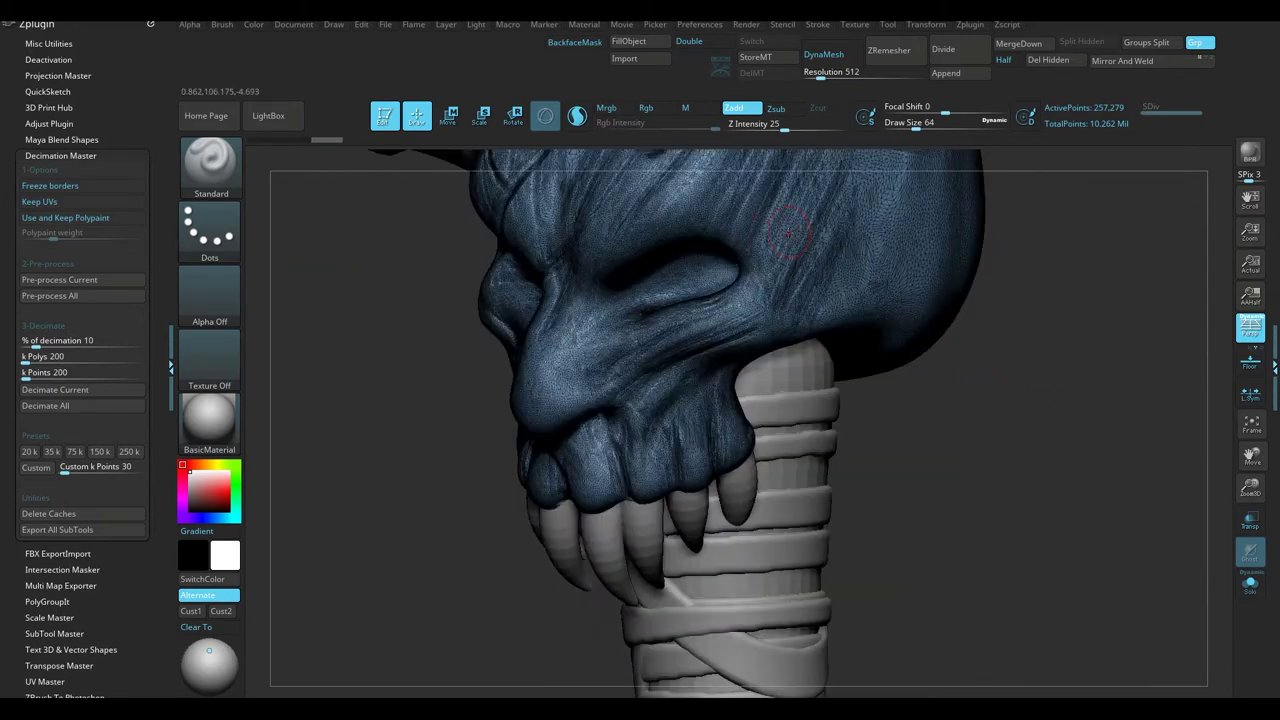
key("f")
key("f")
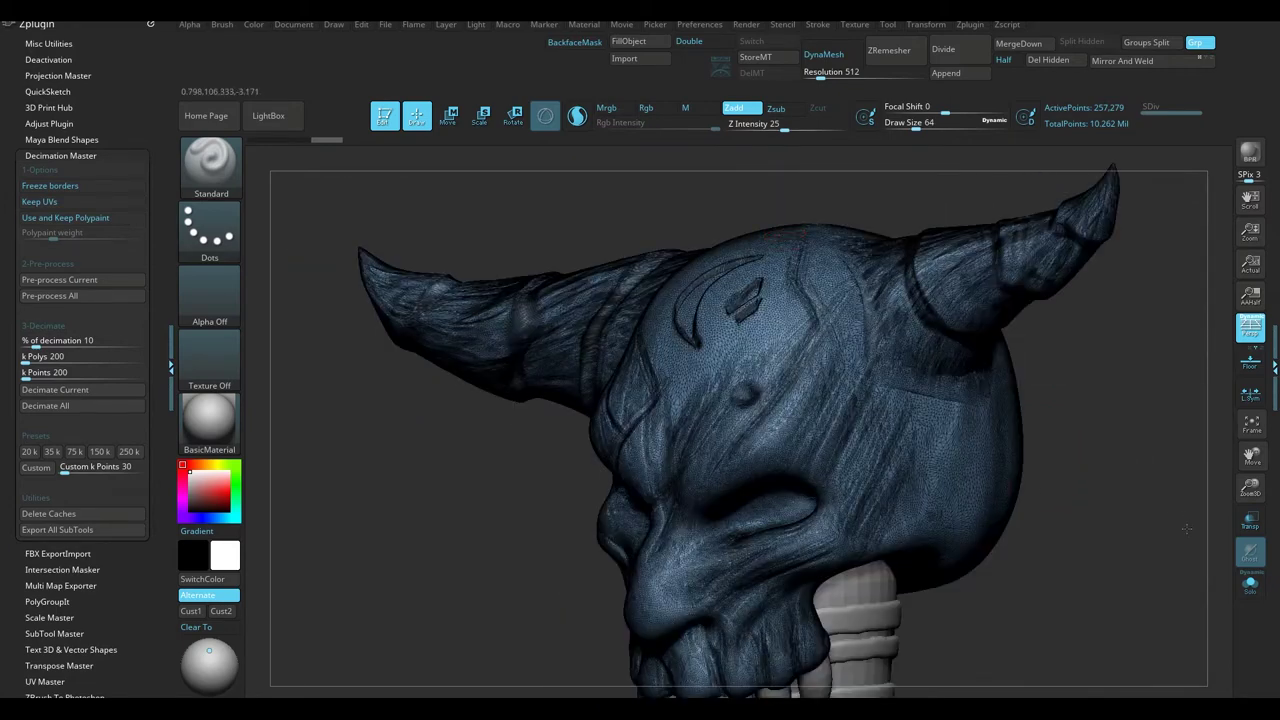
left_click_drag(1187, 529, 977, 343, "alt")
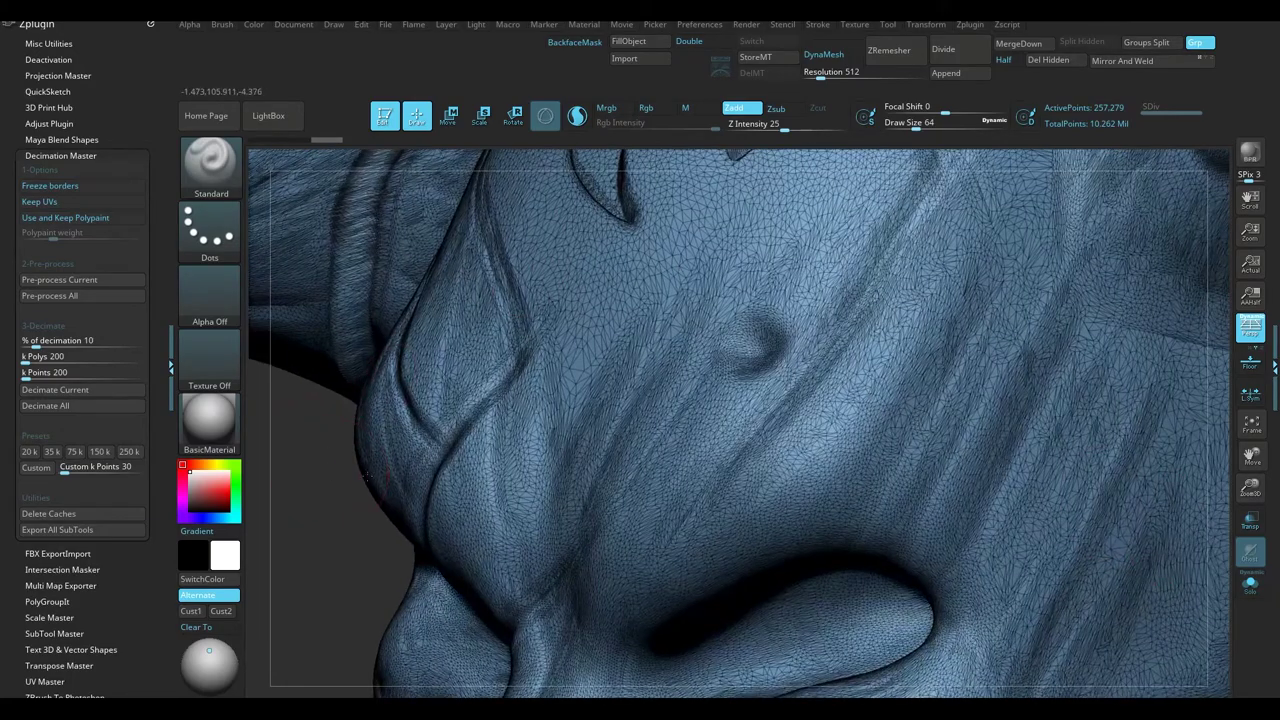
left_click_drag(365, 478, 395, 540)
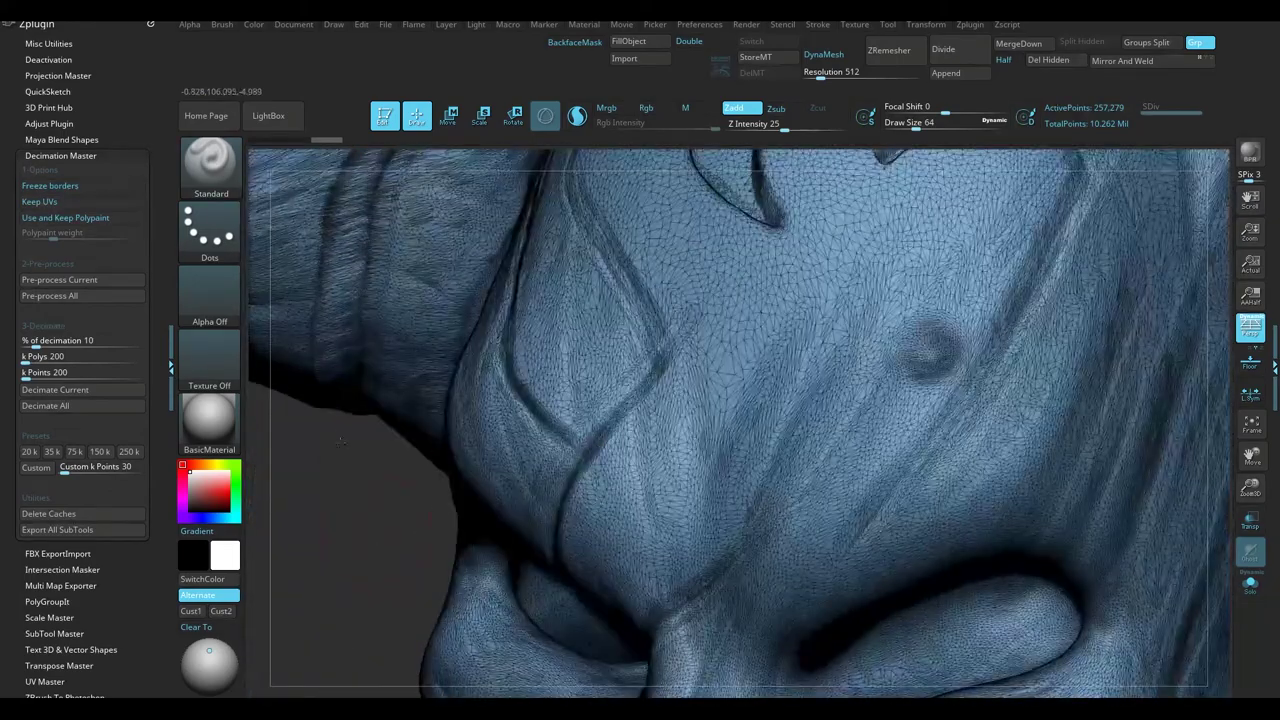
left_click_drag(341, 441, 336, 408, "alt")
left_click_drag(396, 437, 244, 398, "alt")
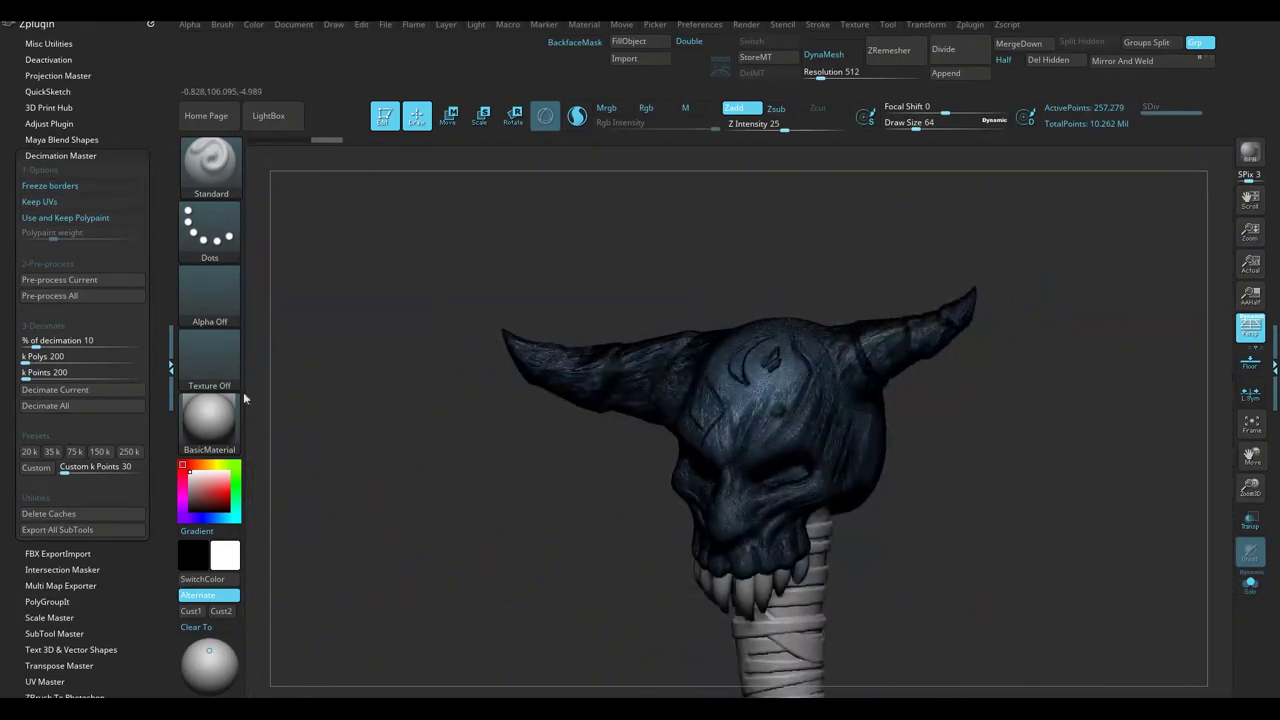
left_click_drag(526, 506, 555, 438, "alt")
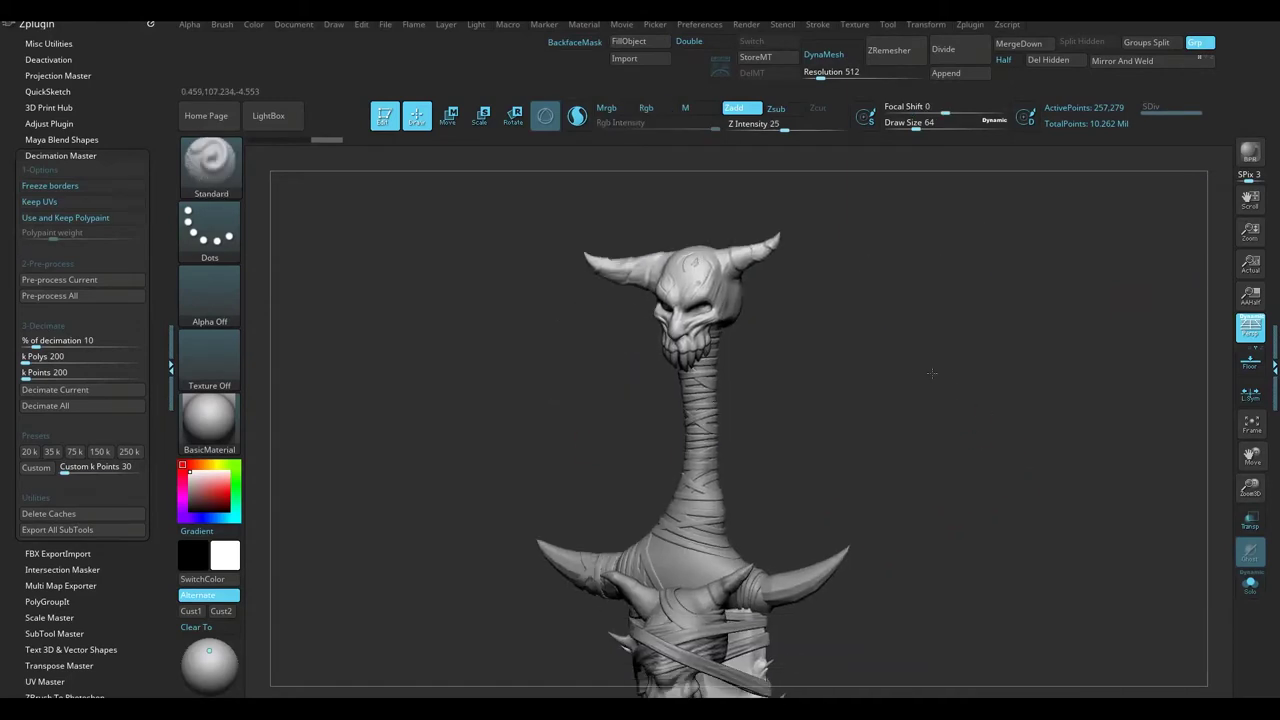
left_click_drag(884, 370, 566, 440)
left_click_drag(919, 467, 856, 471, "alt")
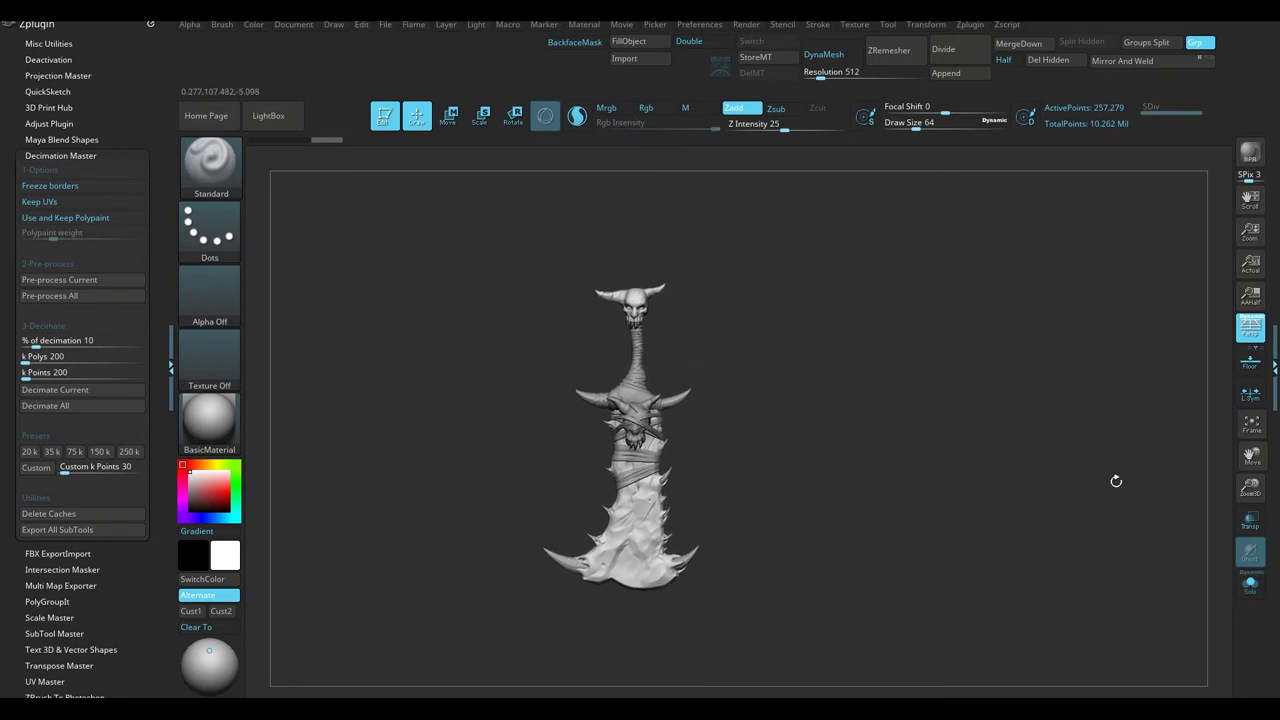
left_click(1273, 363)
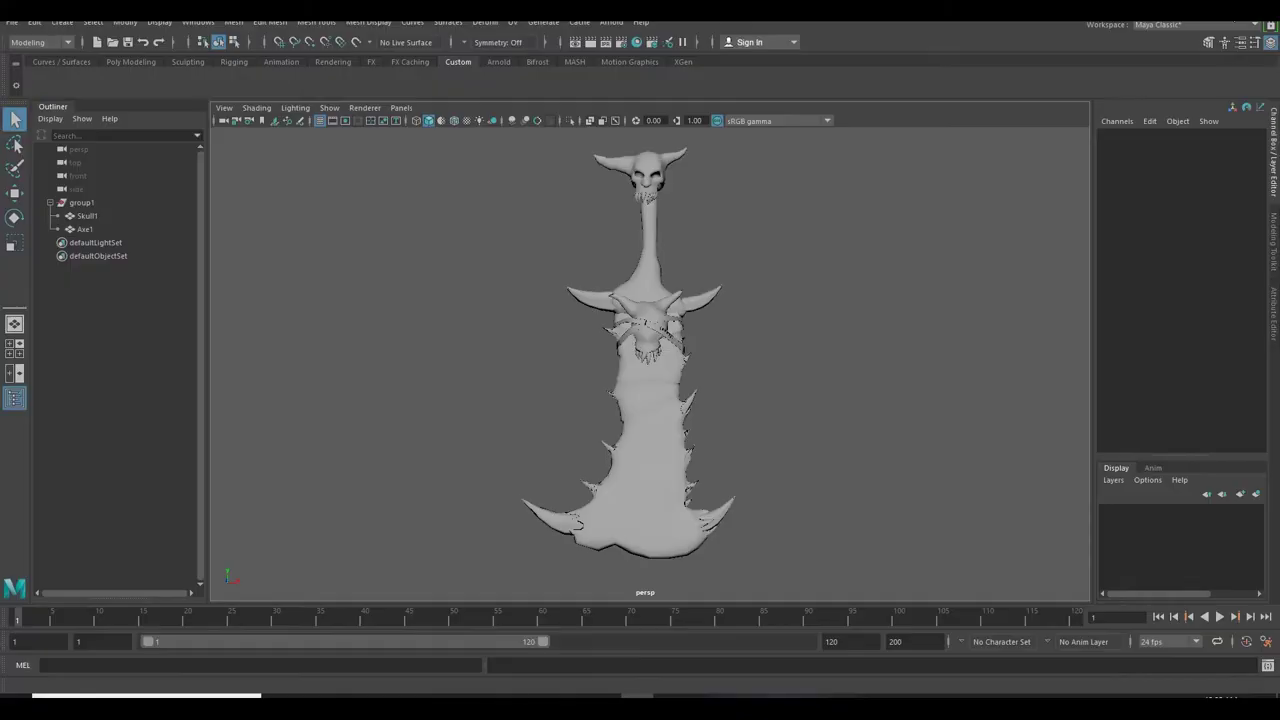
Switch to Maya and check which parts of the low-poly weapon belong to the Axe1 and Skull1 meshes.
left_click_drag(812, 273, 836, 261, "alt")
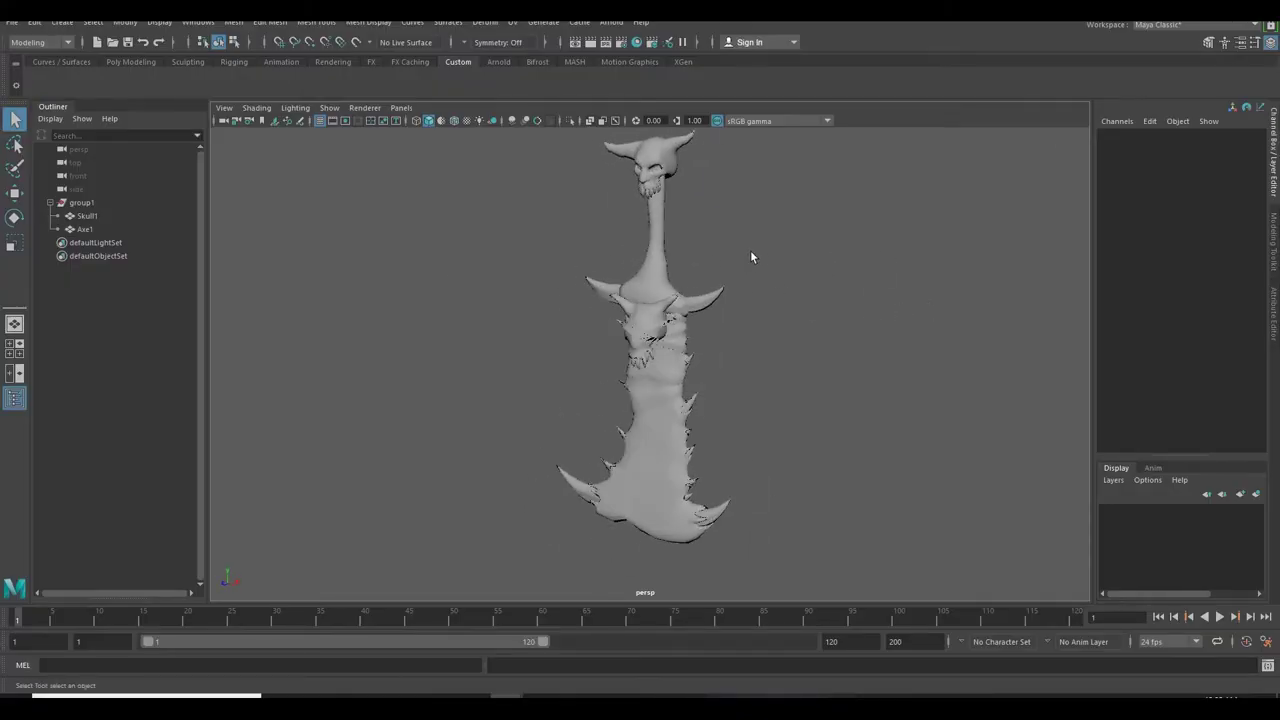
left_click_drag(751, 257, 665, 181, "alt")
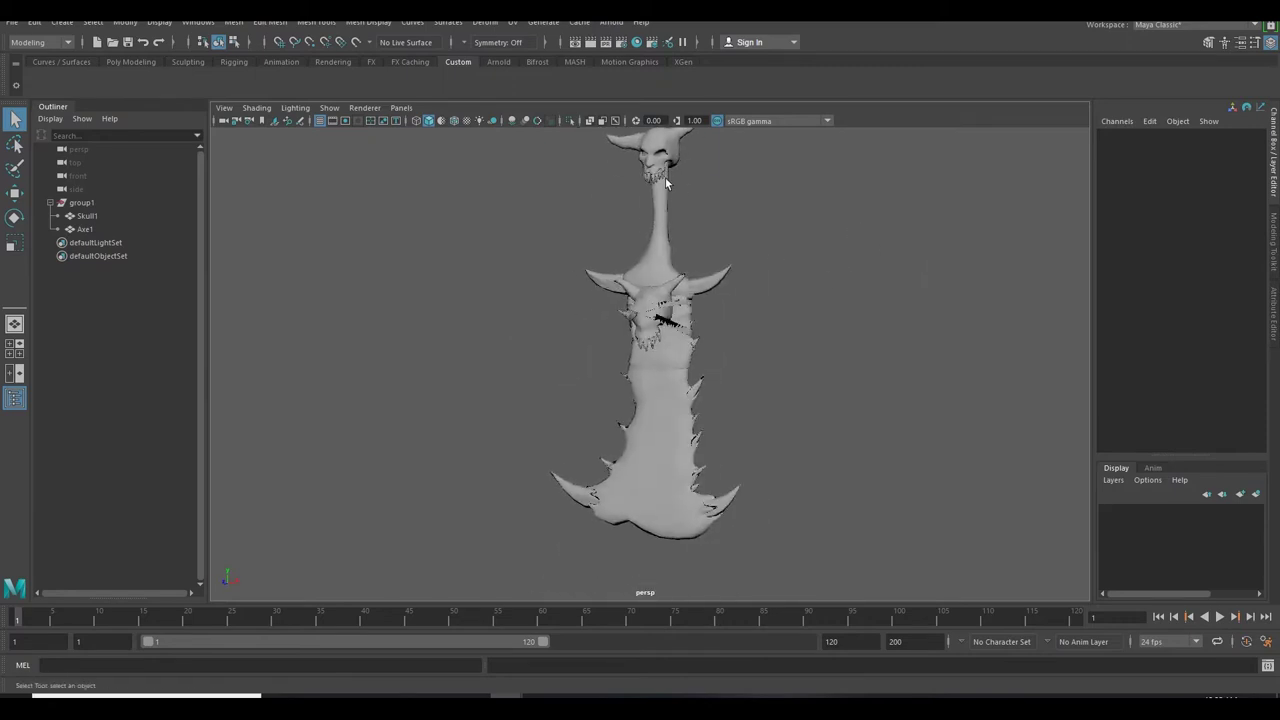
left_click(665, 185)
left_click(662, 240)
left_click(910, 312)
left_click_drag(911, 313, 845, 243, "alt")
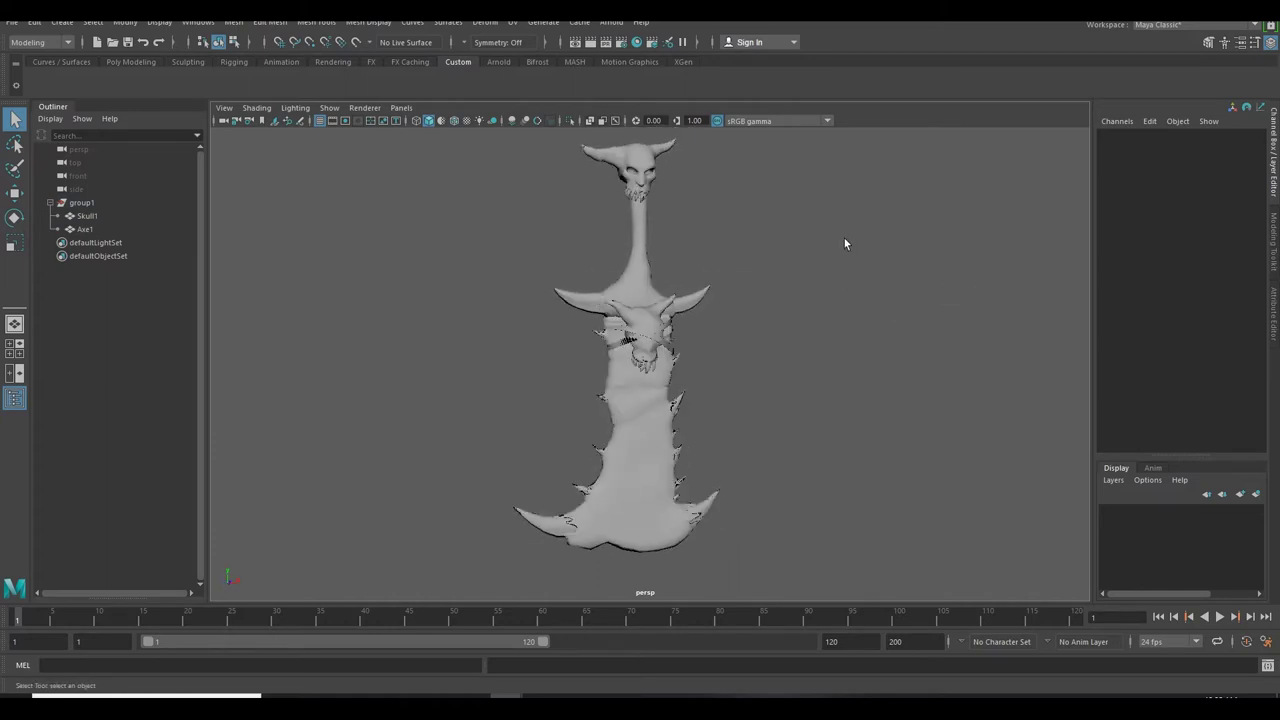
scroll(844, 243, "up", 5)
left_click(675, 270)
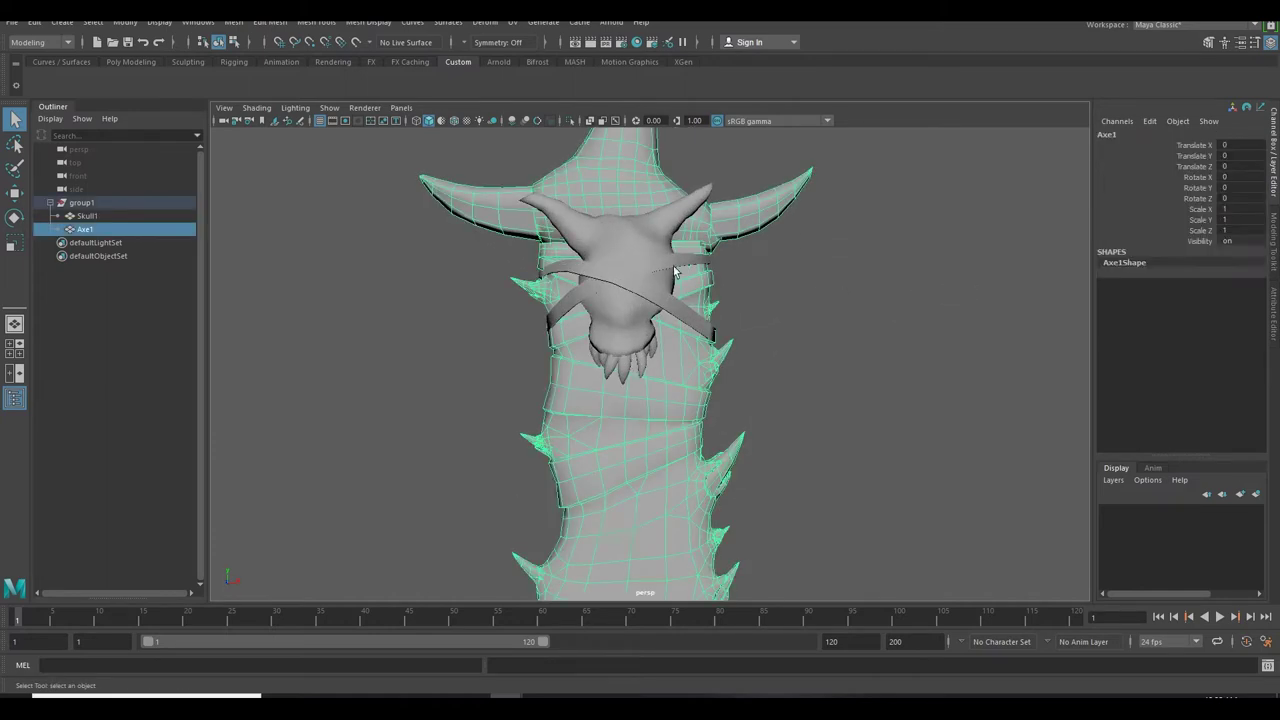
left_click(617, 312)
scroll(804, 268, "down", 5)
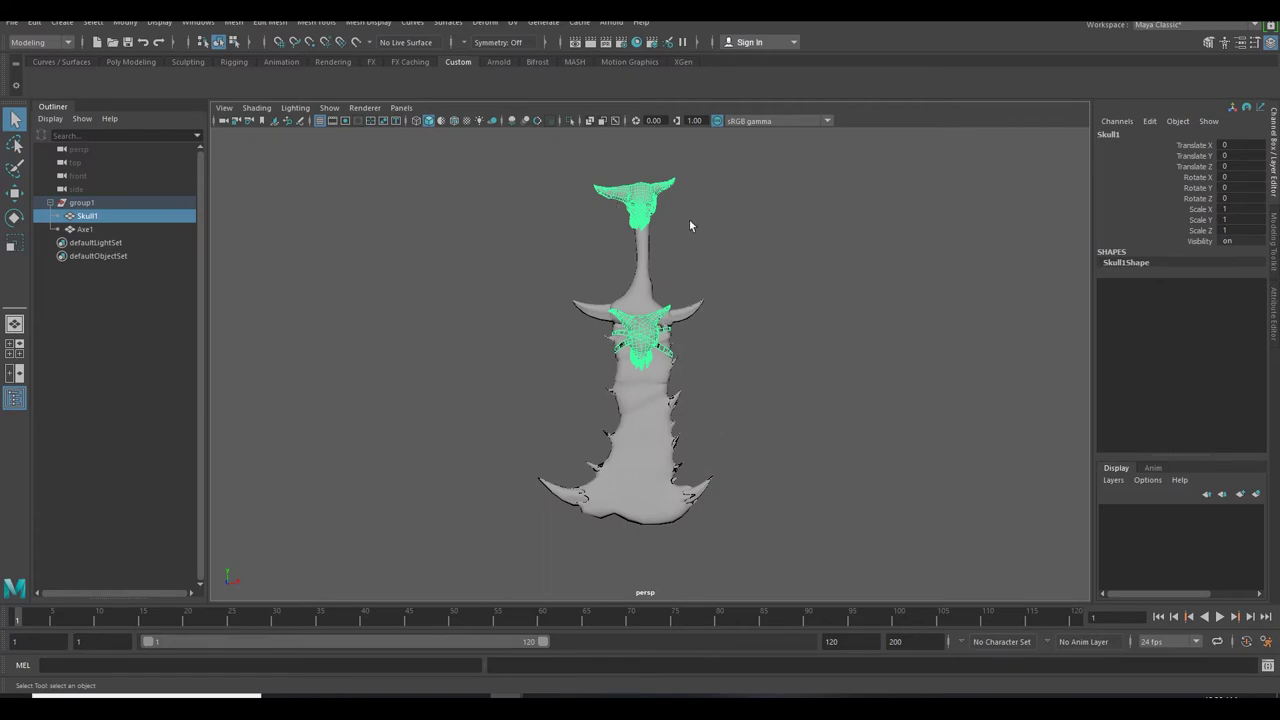
scroll(826, 300, "up", 3)
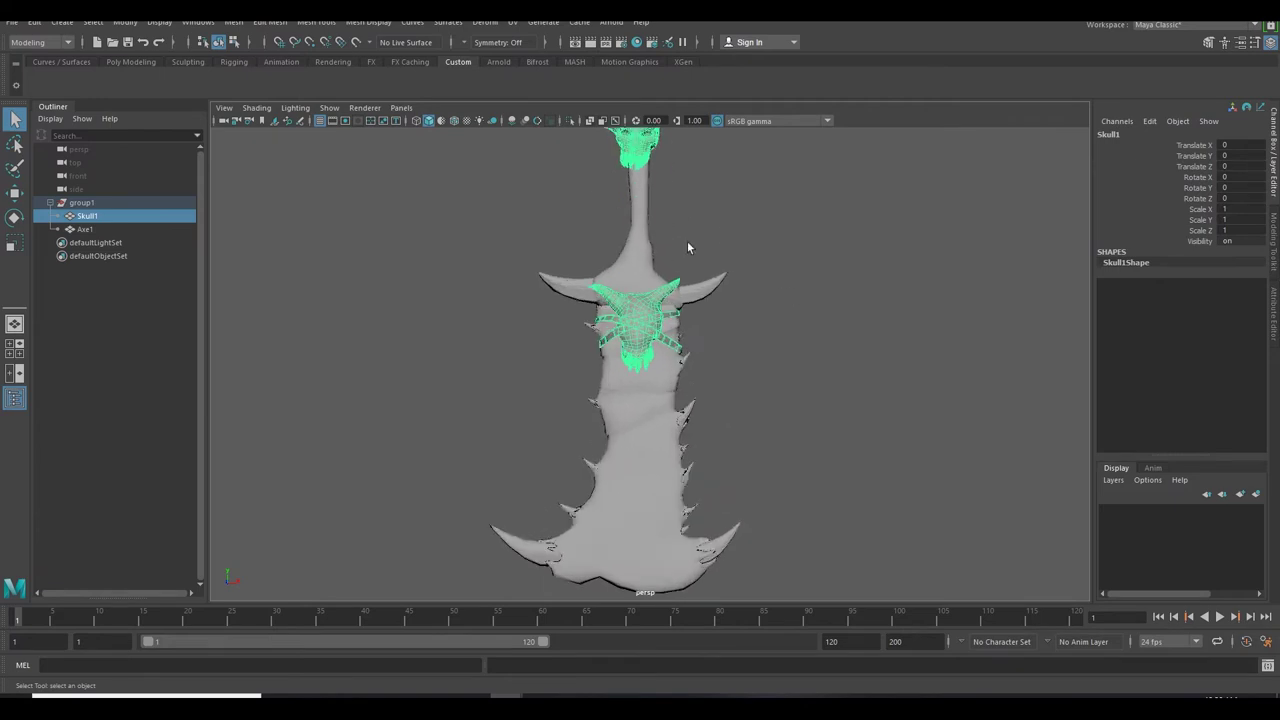
Select the Axe1 mesh and open the UV Toolkit for it.
left_click(635, 268)
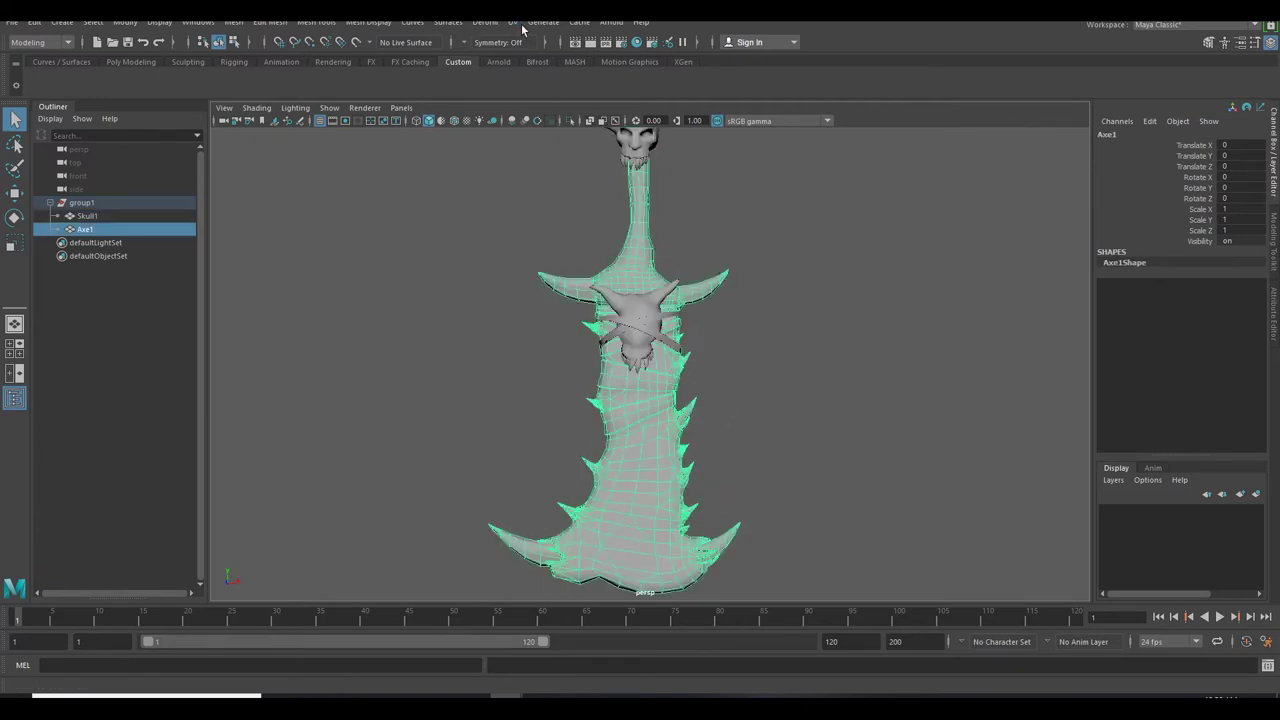
left_click(513, 23)
left_click(538, 47)
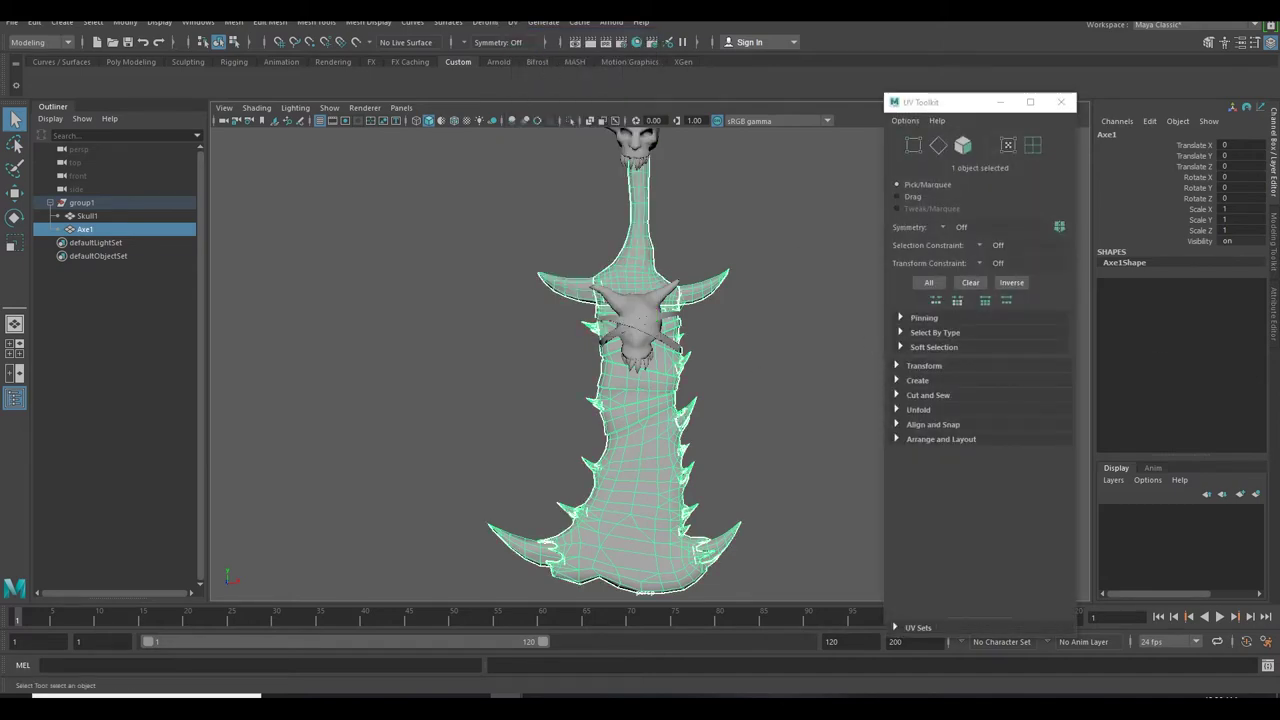
Review the UV layouts of the Axe1 and Skull1 meshes in the UV Editor, and close it.
left_click_drag(1020, 292, 282, 117)
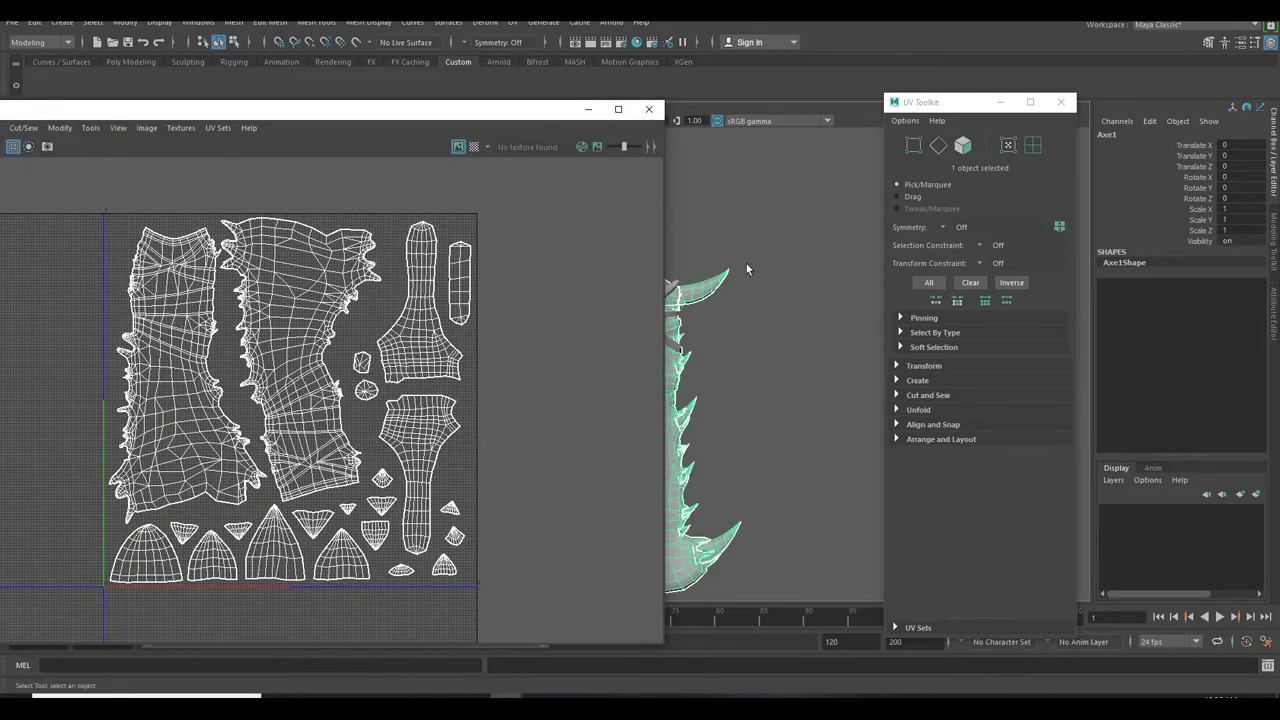
key("f")
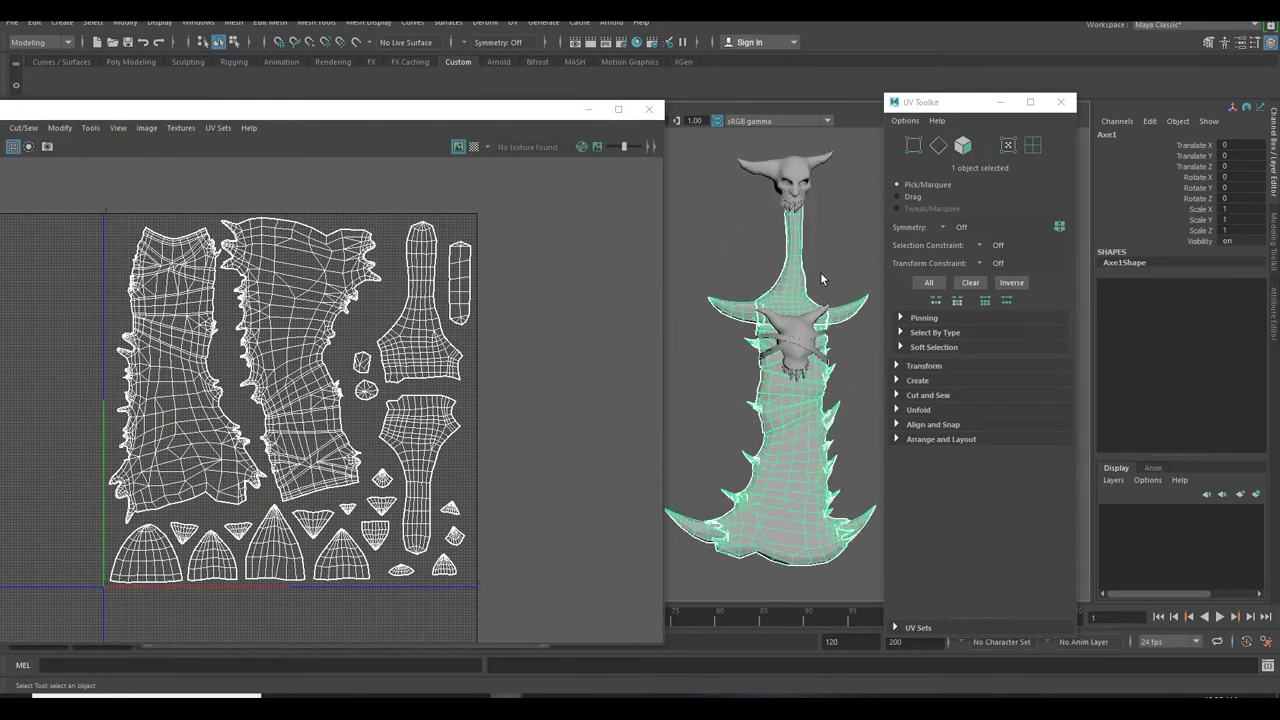
left_click(788, 185)
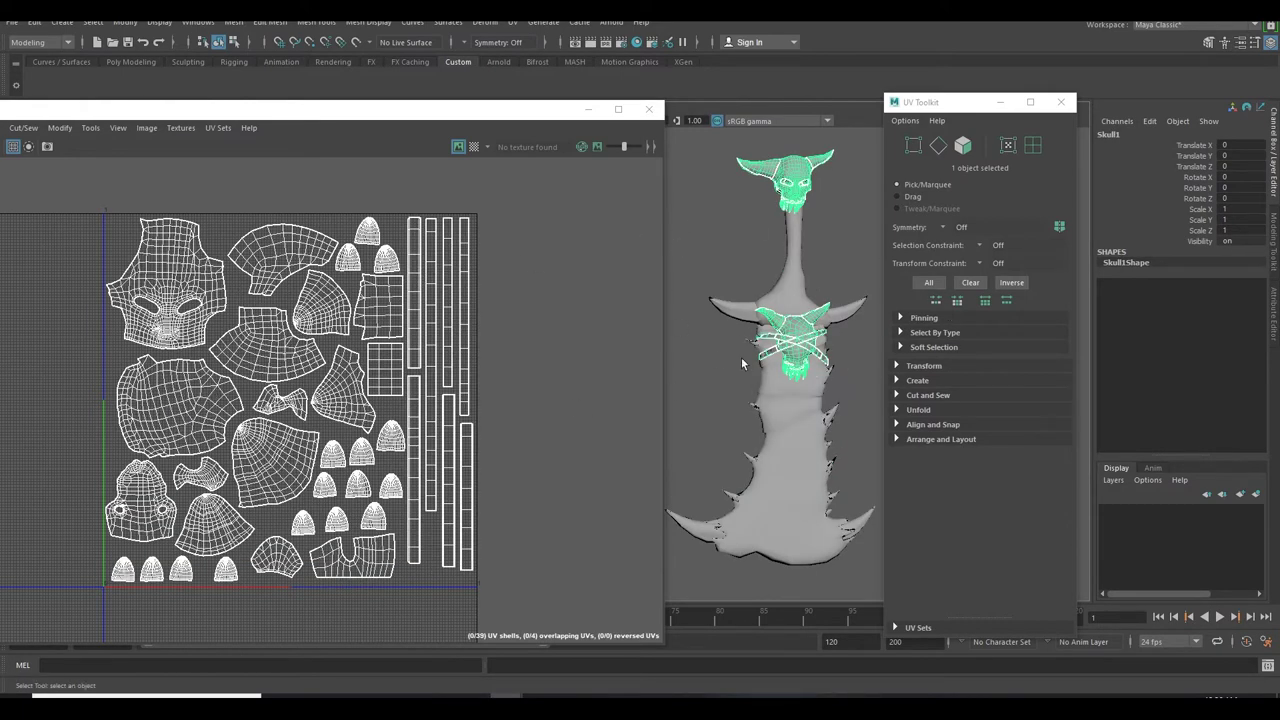
mouse_move(708, 245)
left_mouse_down("alt")
mouse_move(811, 246)
mouse_move(729, 245)
left_mouse_up("alt")
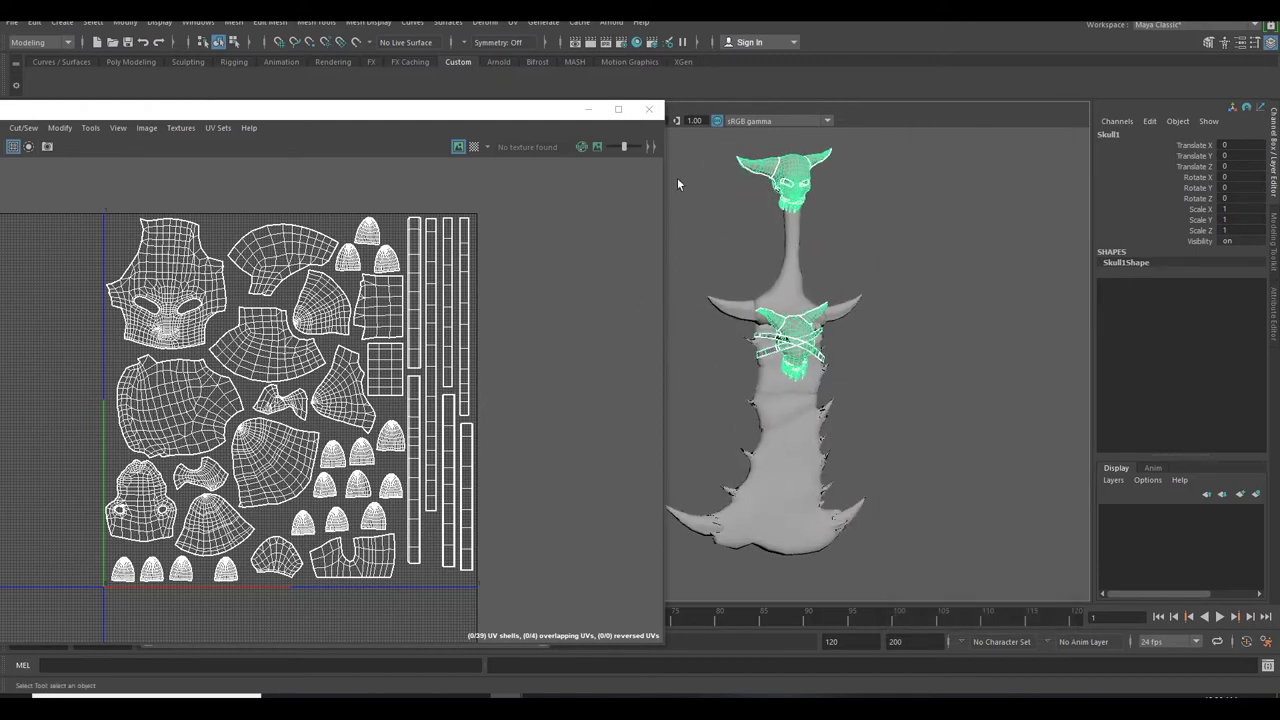
left_click(645, 113)
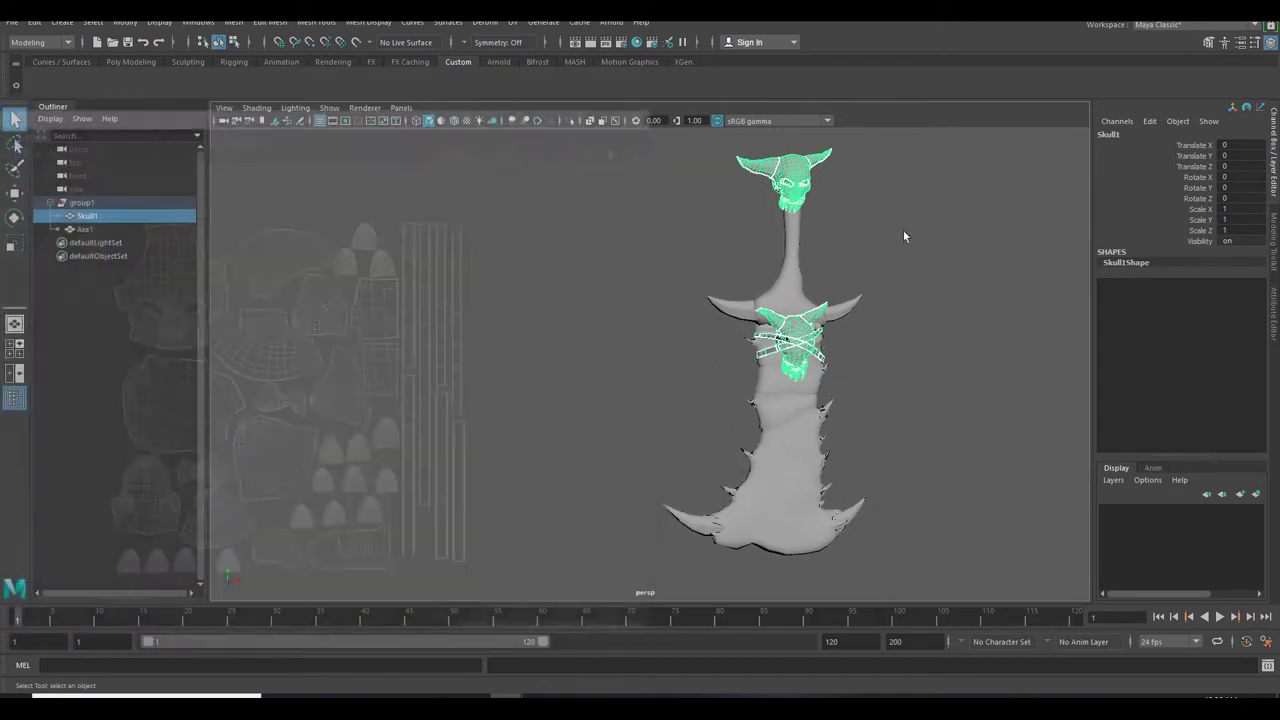
Examine the Axe1 mesh's low-poly wireframe along the blade, guard horns and side spikes.
left_click(429, 270)
left_click_drag(429, 270, 522, 282, "alt")
scroll(522, 285, "up", 4)
middle_click_drag(545, 284, 346, 283, "alt")
left_click(711, 481)
key("f")
scroll(842, 442, "down", 2)
middle_click_drag(838, 426, 710, 380, "alt")
scroll(709, 377, "up", 3)
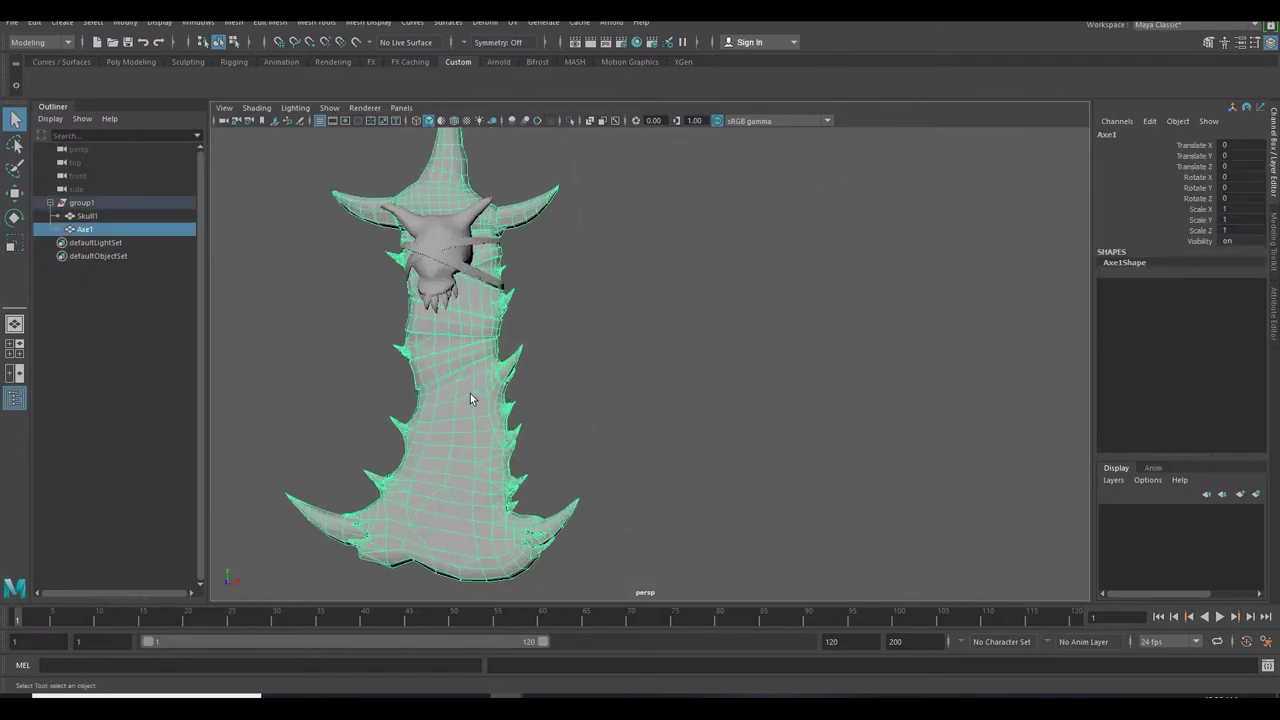
middle_click_drag(600, 362, 826, 398, "alt")
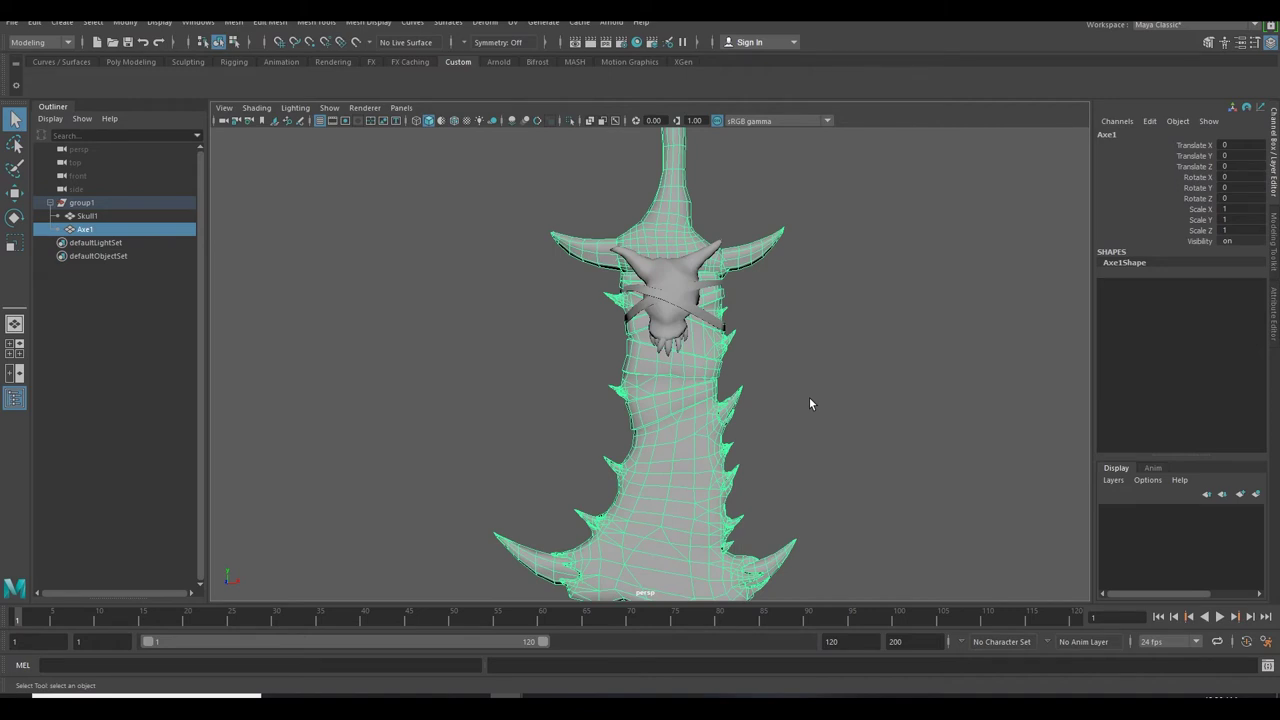
left_click(789, 432)
scroll(820, 397, "up", 3)
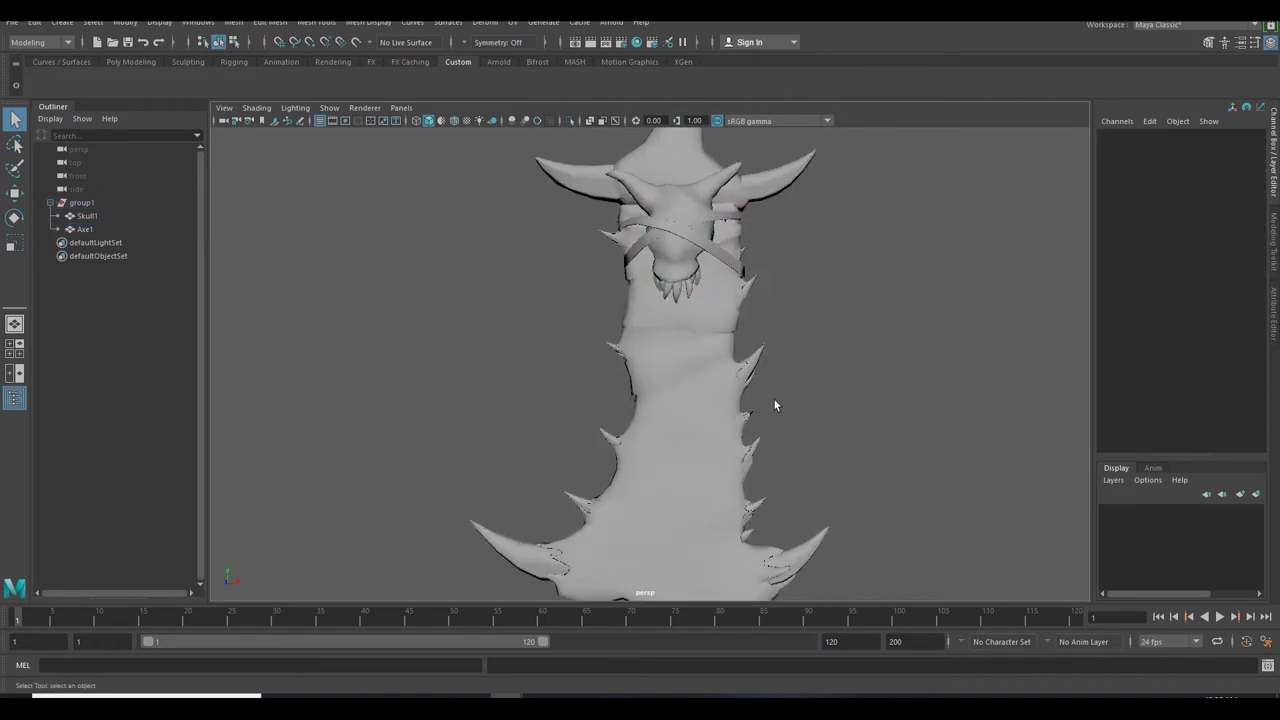
left_click(722, 402)
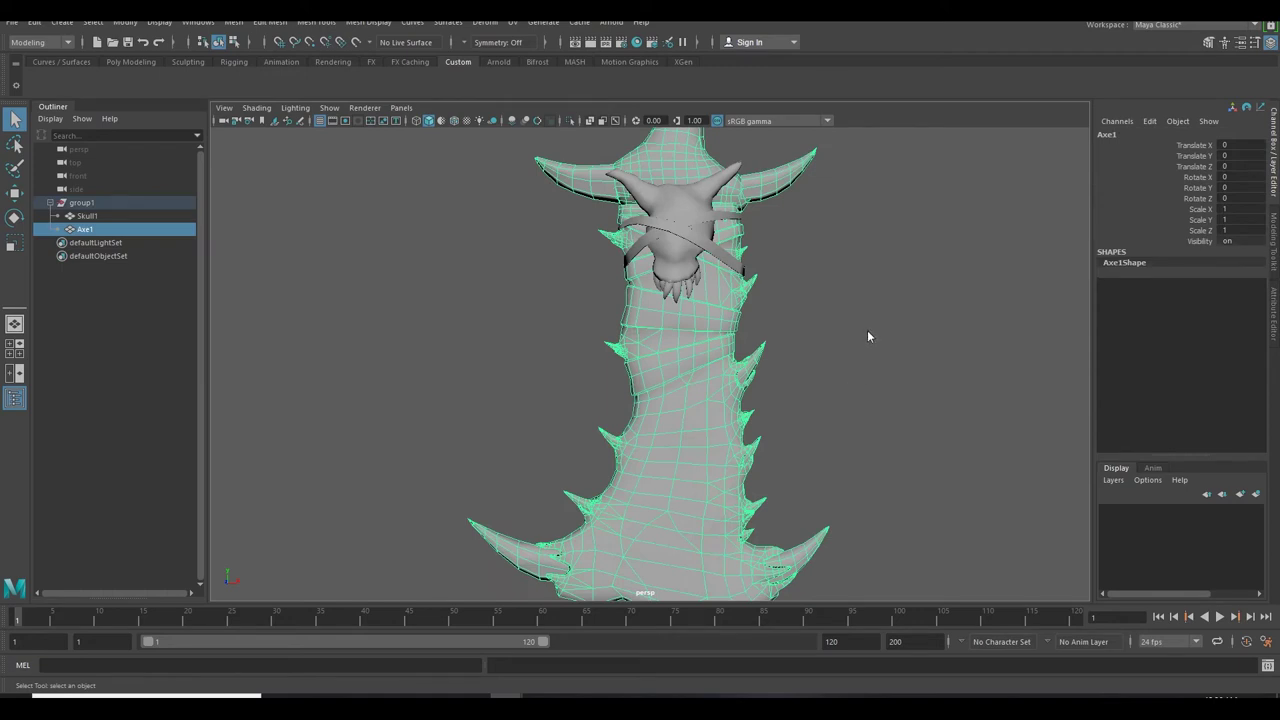
Check Axe1's blade body and spikes as separate component selections, and return to object mode with nothing selected.
right_click_drag(695, 336, 690, 368)
left_click(685, 356)
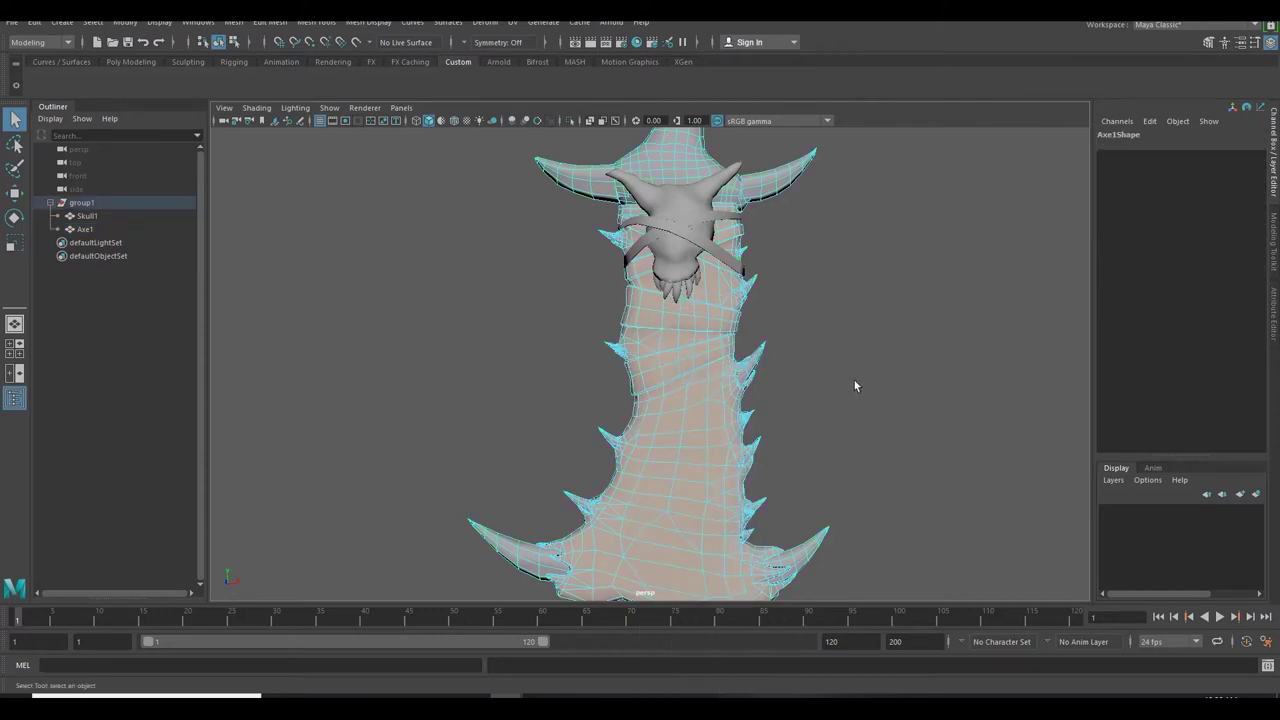
left_click_drag(854, 380, 900, 362, "alt")
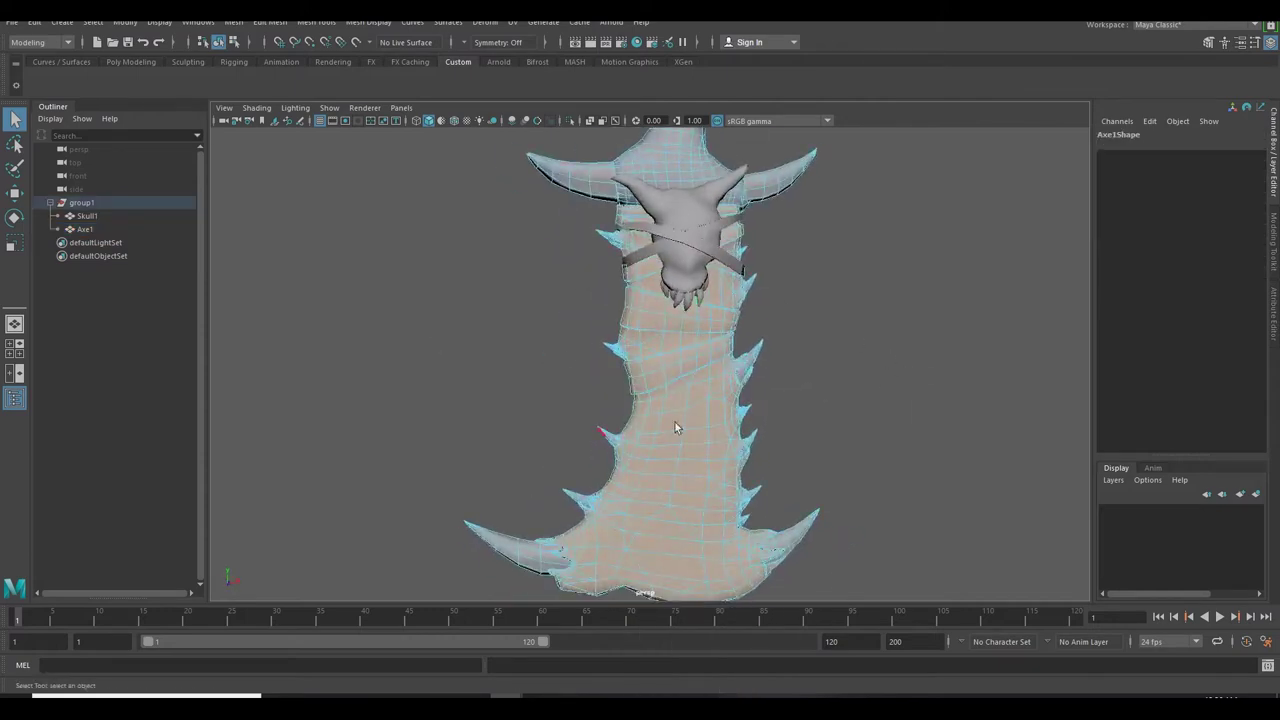
left_click(757, 352)
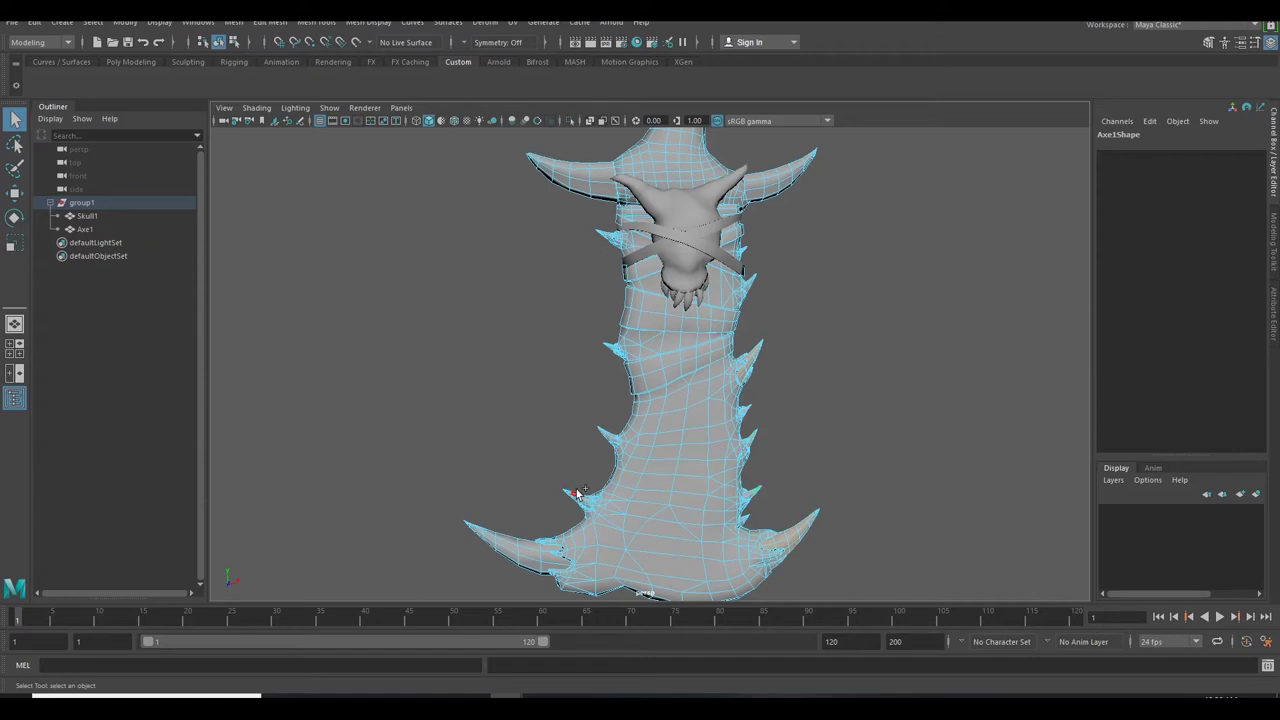
left_click_drag(776, 326, 775, 420, "alt")
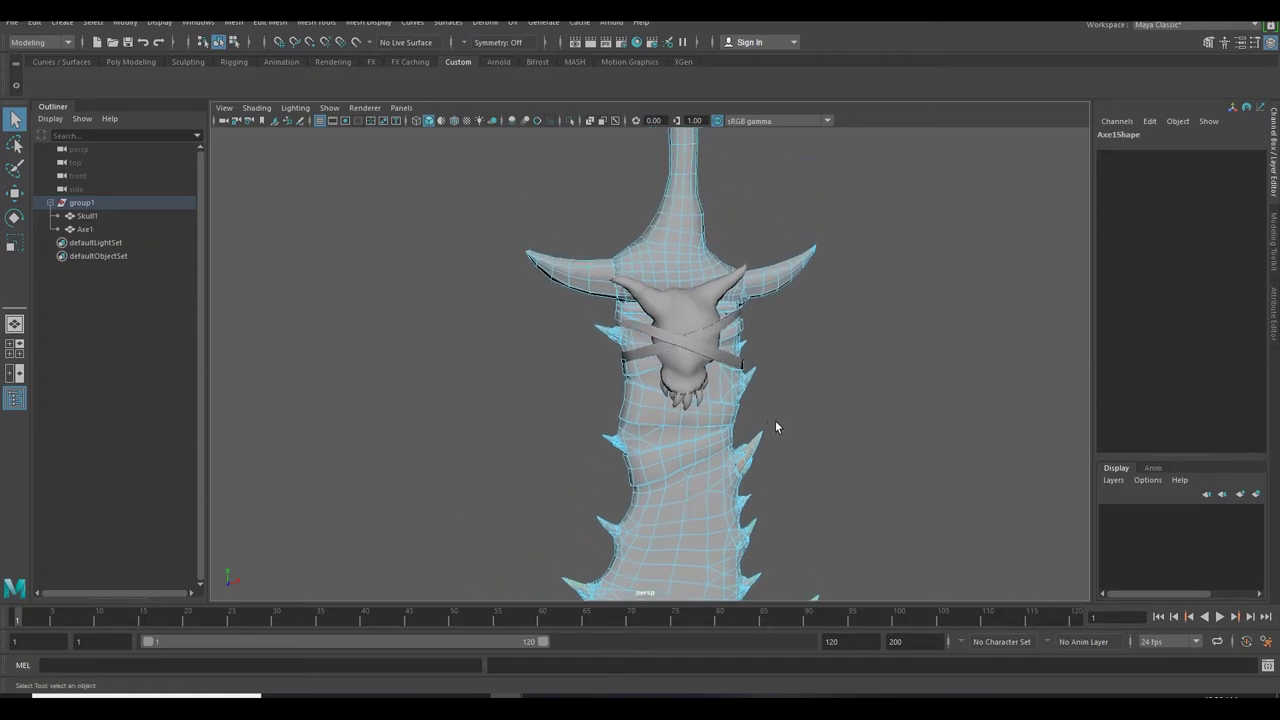
right_click_drag(680, 490, 869, 282)
left_click(877, 262)
Examine the shaded guard, strapped skull and upper blade of the low-poly axe from several angles.
middle_click_drag(879, 256, 871, 362, "alt")
left_click_drag(871, 362, 929, 334, "alt")
middle_click_drag(903, 467, 898, 376, "alt")
scroll(898, 376, "down", 3)
scroll(898, 376, "up", 3)
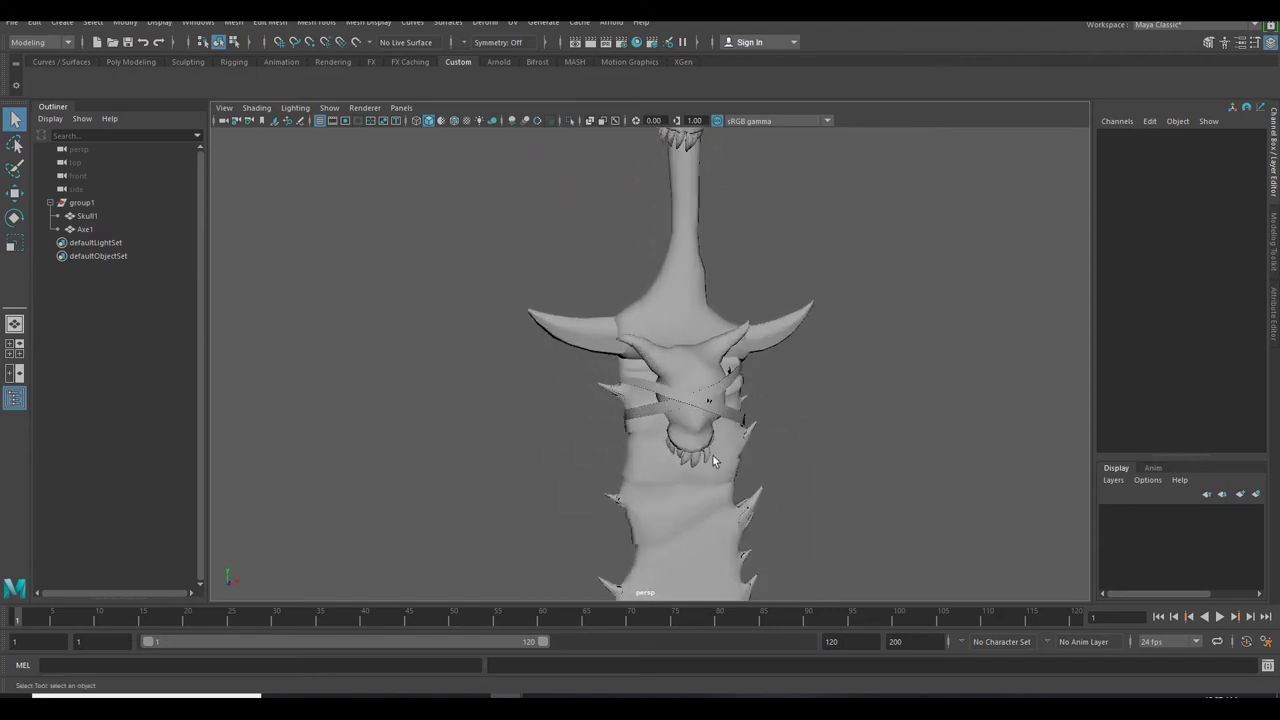
right_click_drag(705, 444, 831, 371, "alt")
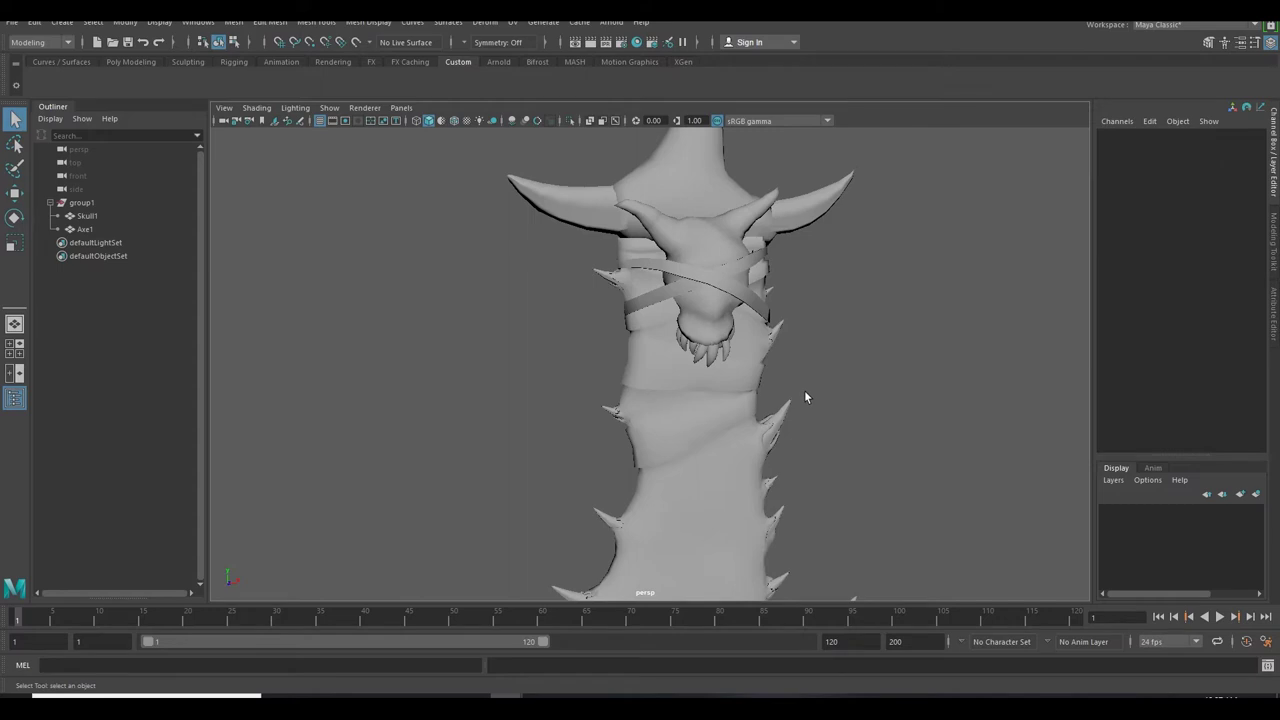
left_click_drag(529, 437, 563, 406, "alt")
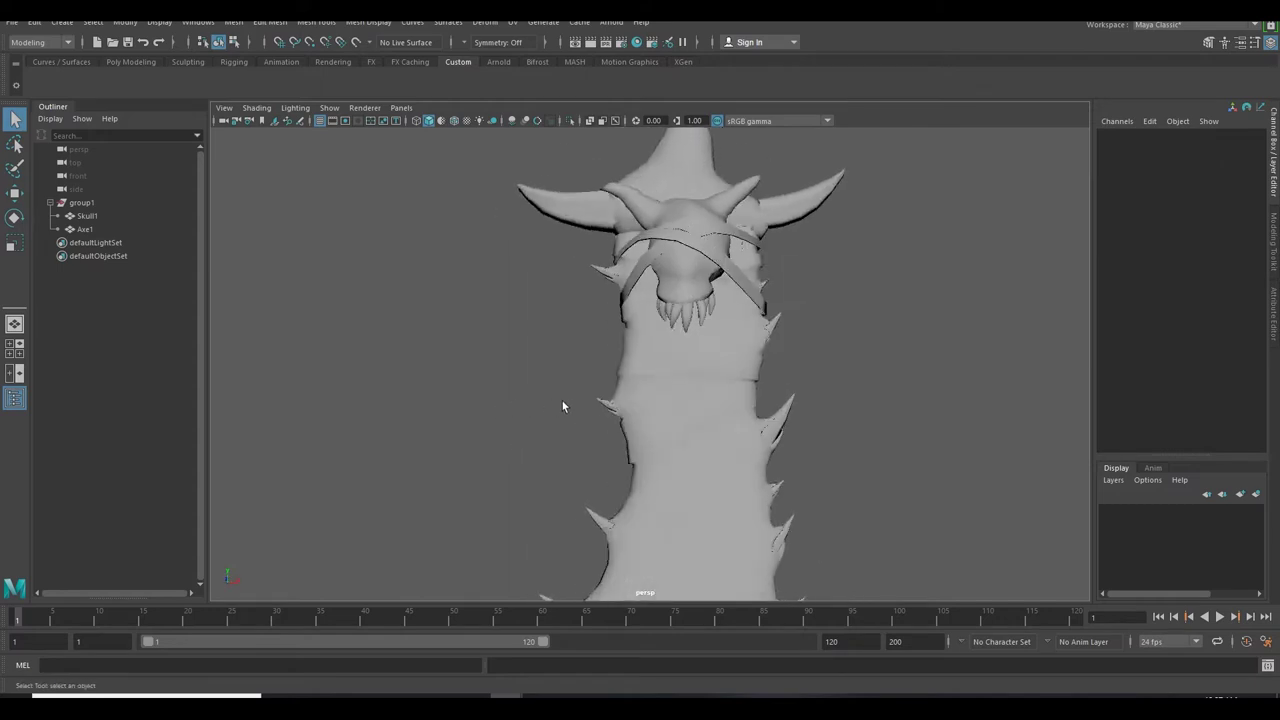
left_click_drag(901, 325, 808, 283, "alt")
middle_click_drag(808, 283, 815, 331, "alt")
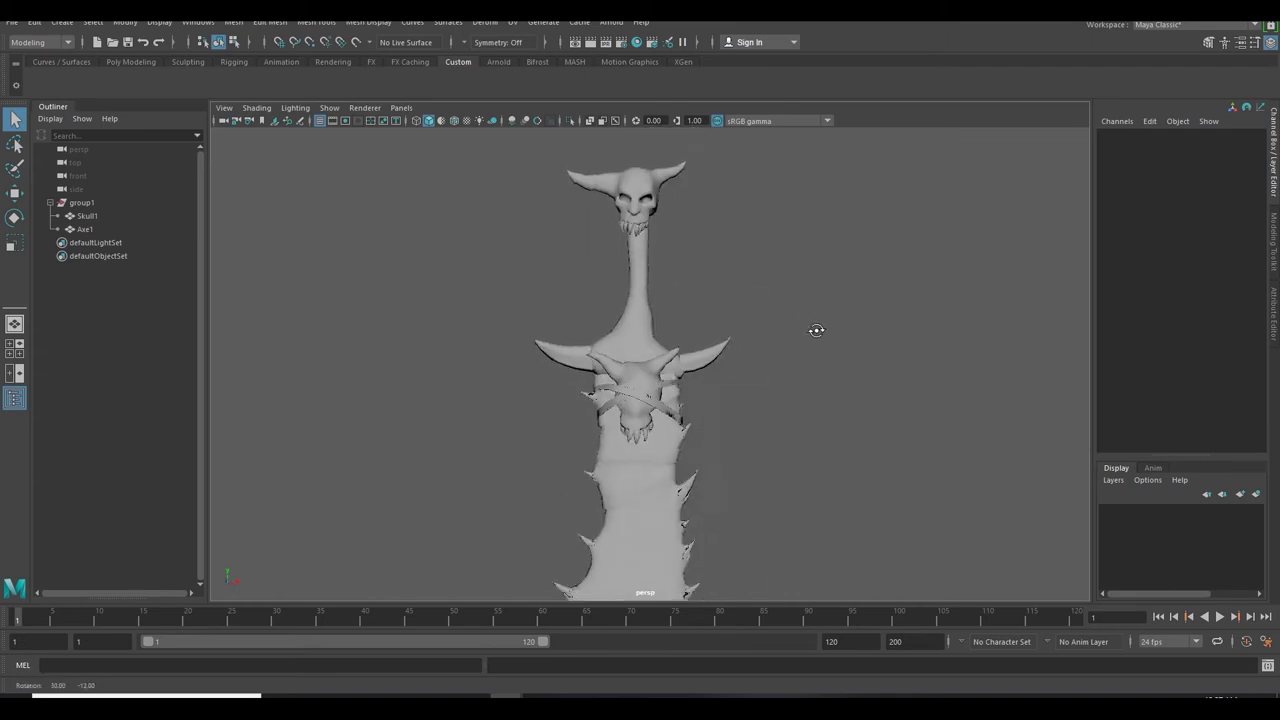
Inspect the Skull1 mesh at the end of the handle with and without its wireframe.
scroll(815, 300, "up", 5)
middle_click_drag(815, 284, 812, 465, "alt")
left_click(618, 281)
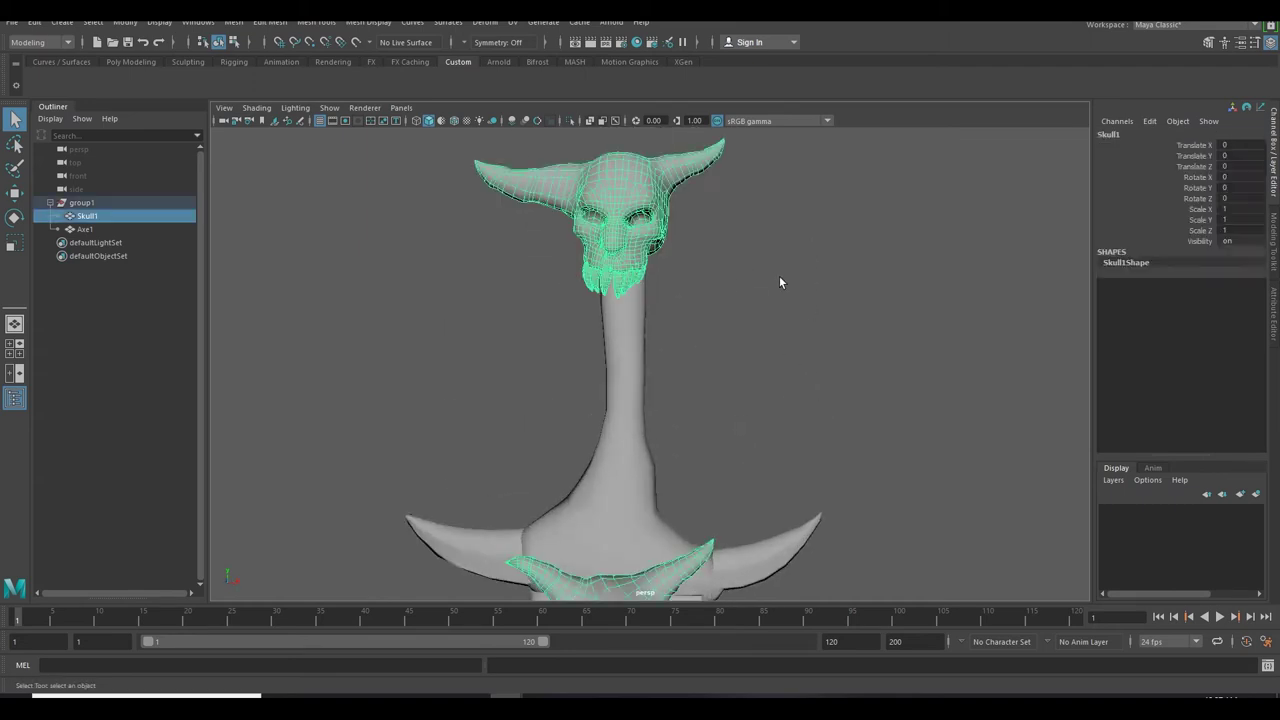
left_click(780, 277)
scroll(888, 347, "down", 4)
middle_click_drag(888, 348, 872, 280, "alt")
left_click_drag(915, 298, 808, 300, "alt")
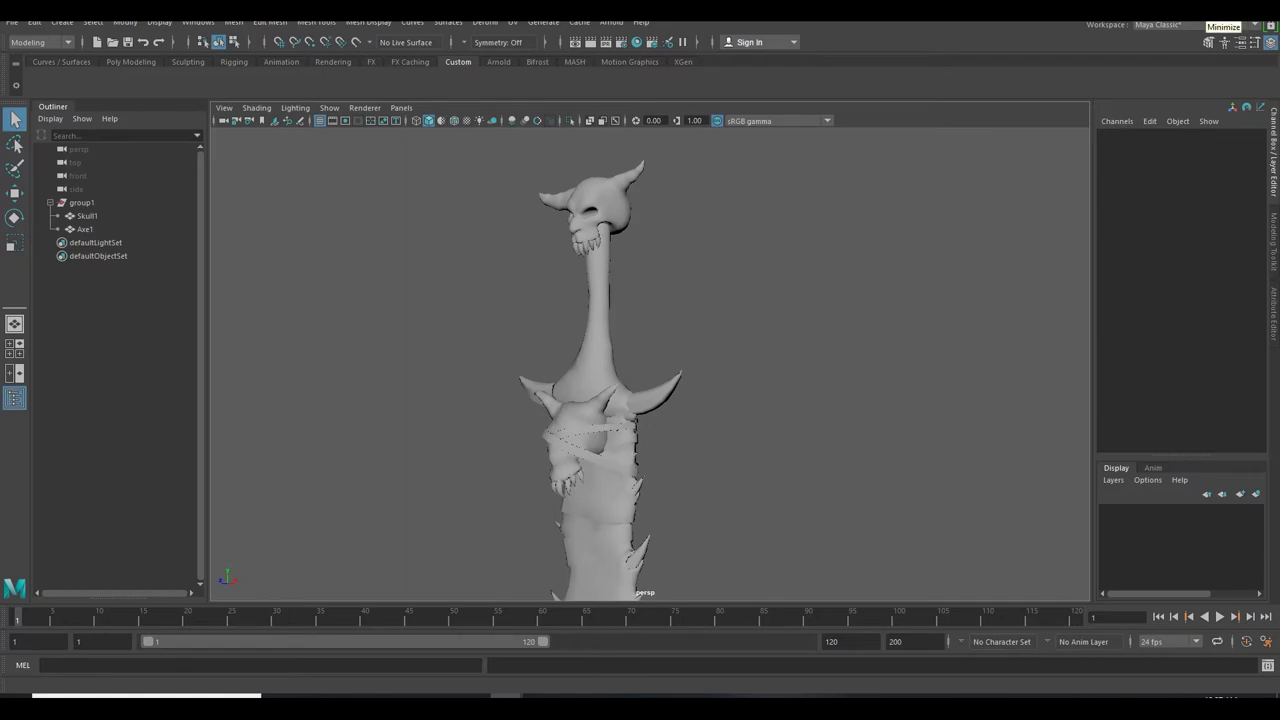
Switch to Marmoset Toolbag and load the axe_low and handle_low models from the bake folder.
left_click(1203, 8)
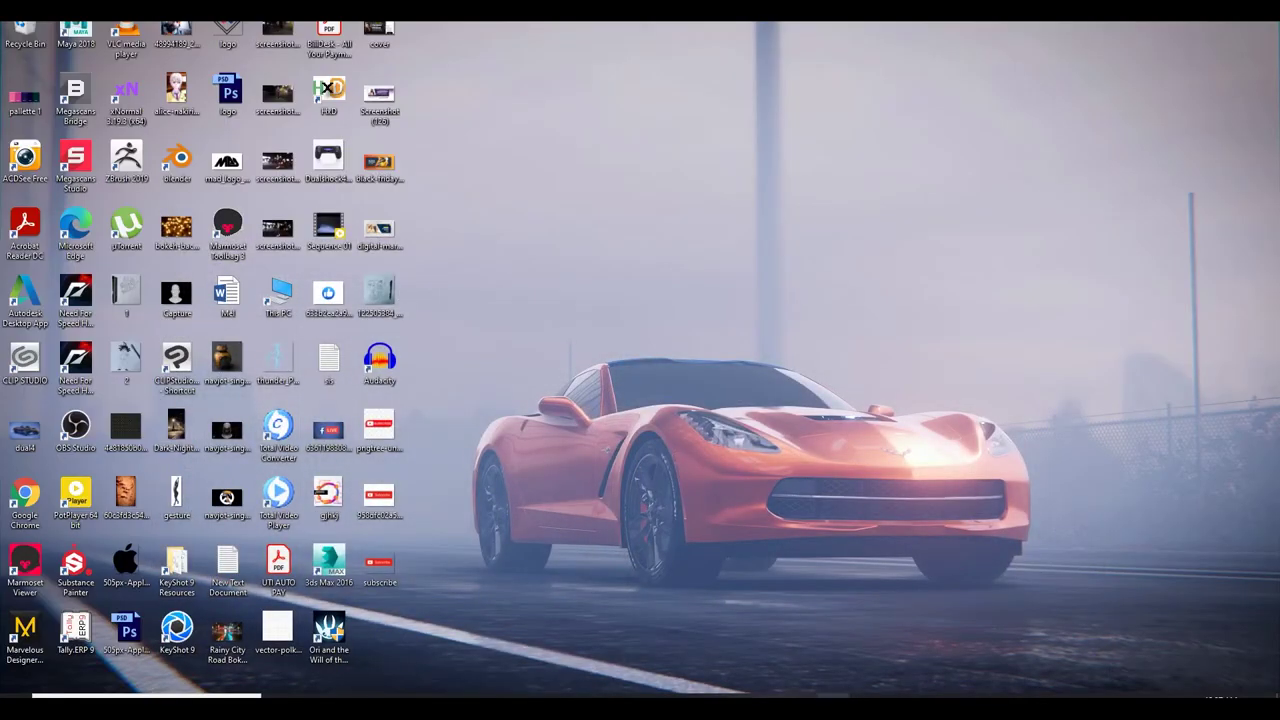
left_click(835, 696)
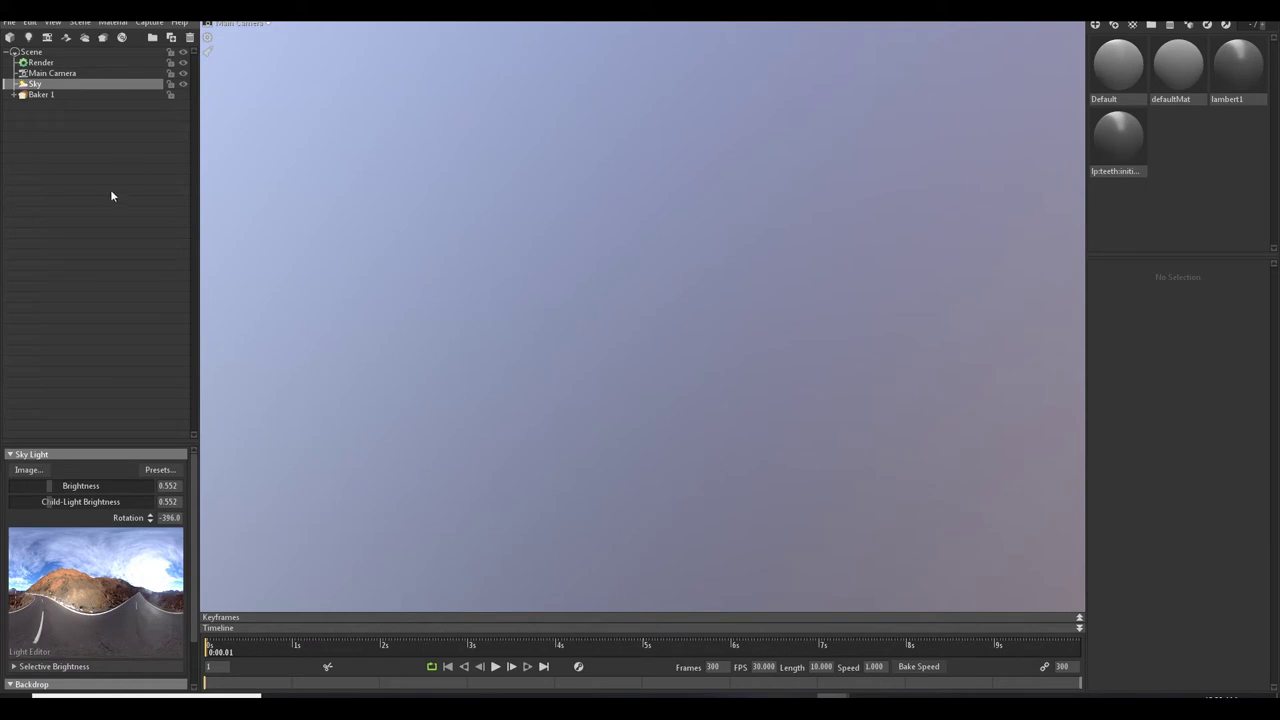
left_click(73, 88)
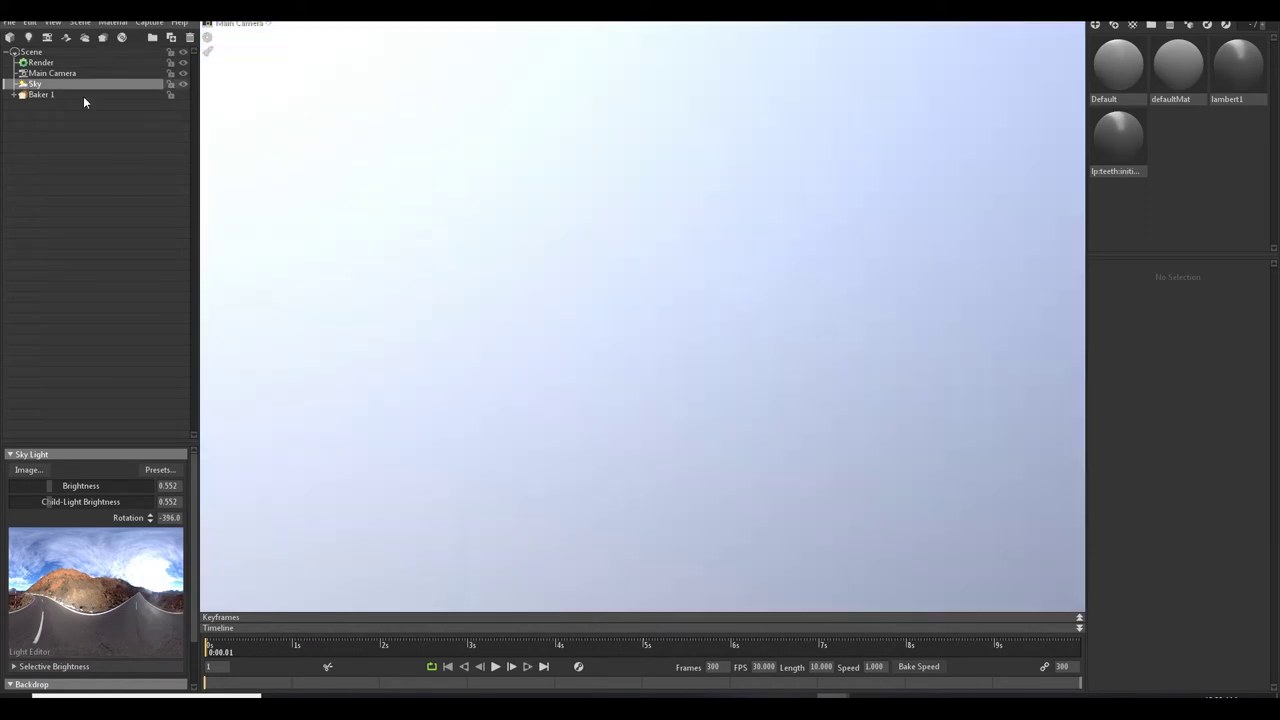
mouse_move(440, 695)
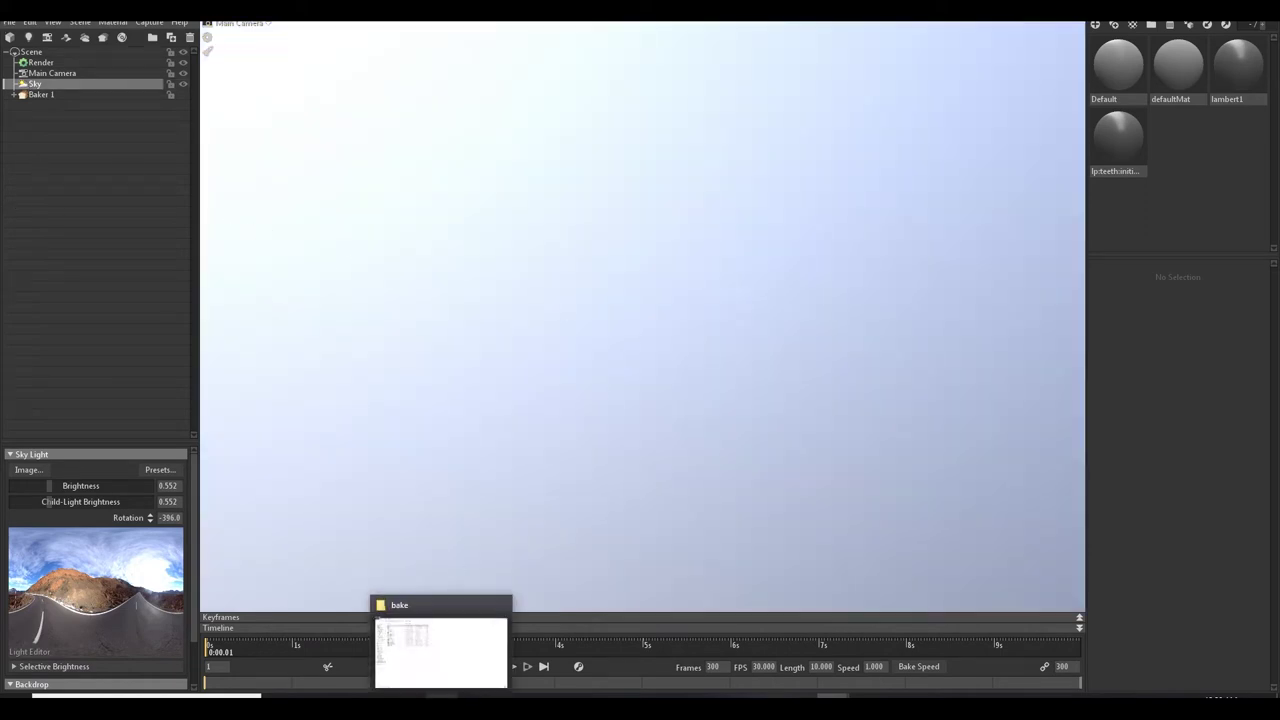
left_click(440, 640)
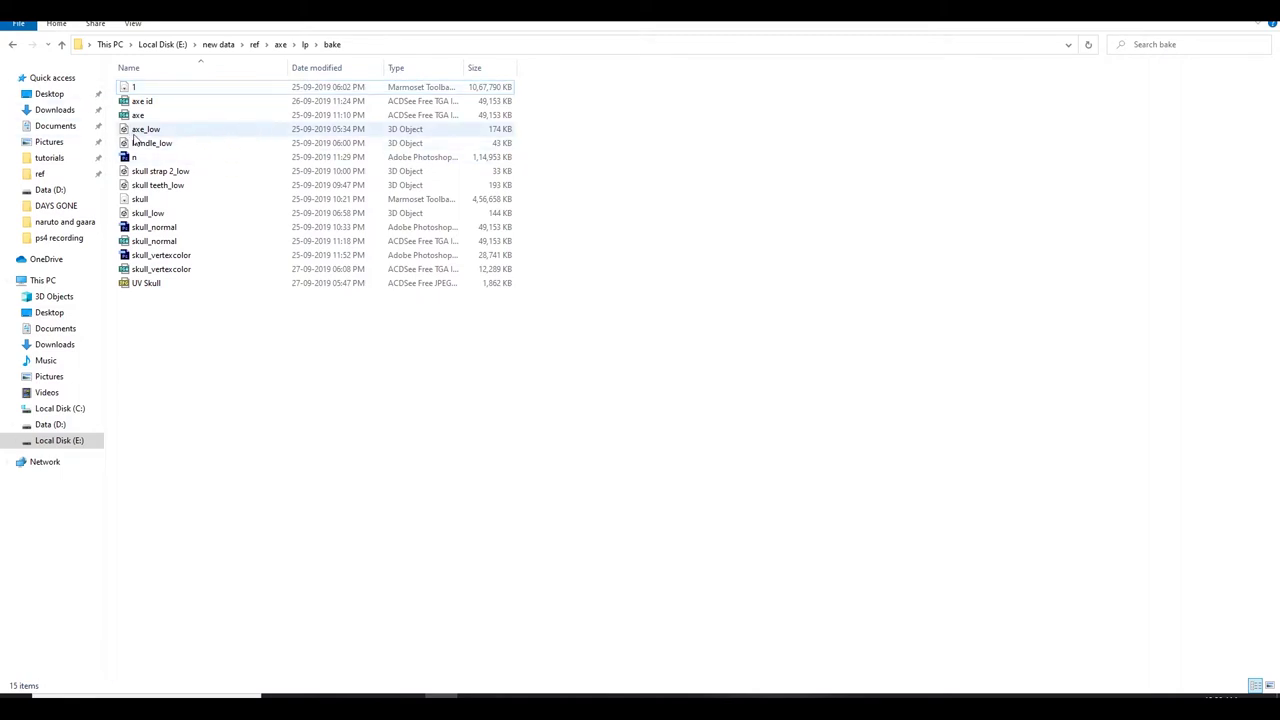
left_click(172, 133)
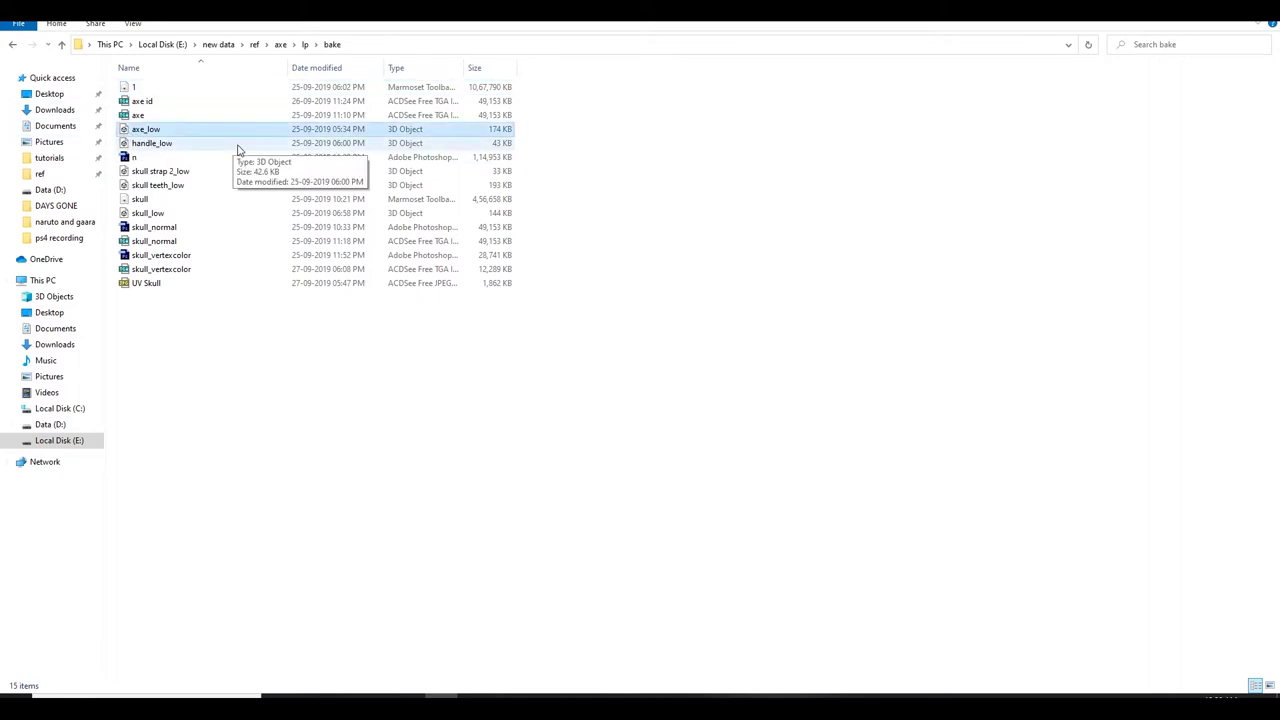
left_click(166, 145, "ctrl")
left_click_drag(128, 136, 788, 664)
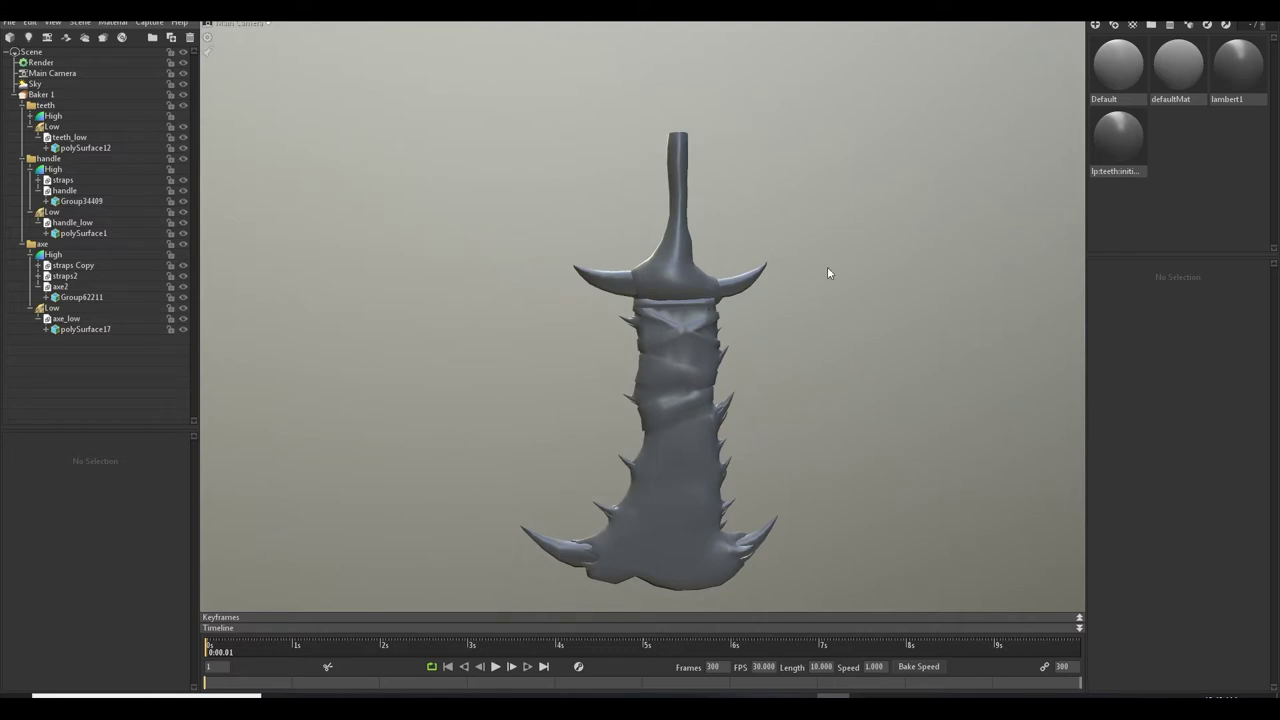
Change the scene's sky light to the Desert Road preset.
left_click(107, 83)
left_click(166, 457)
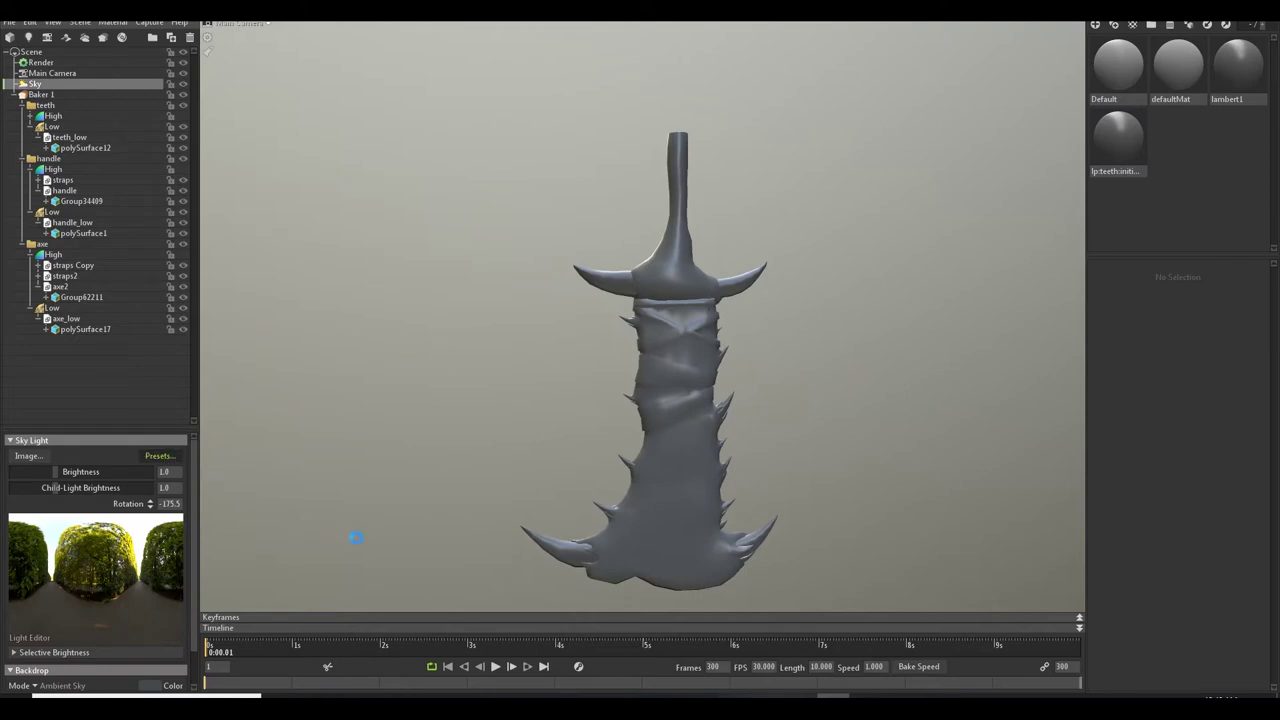
left_click(340, 514)
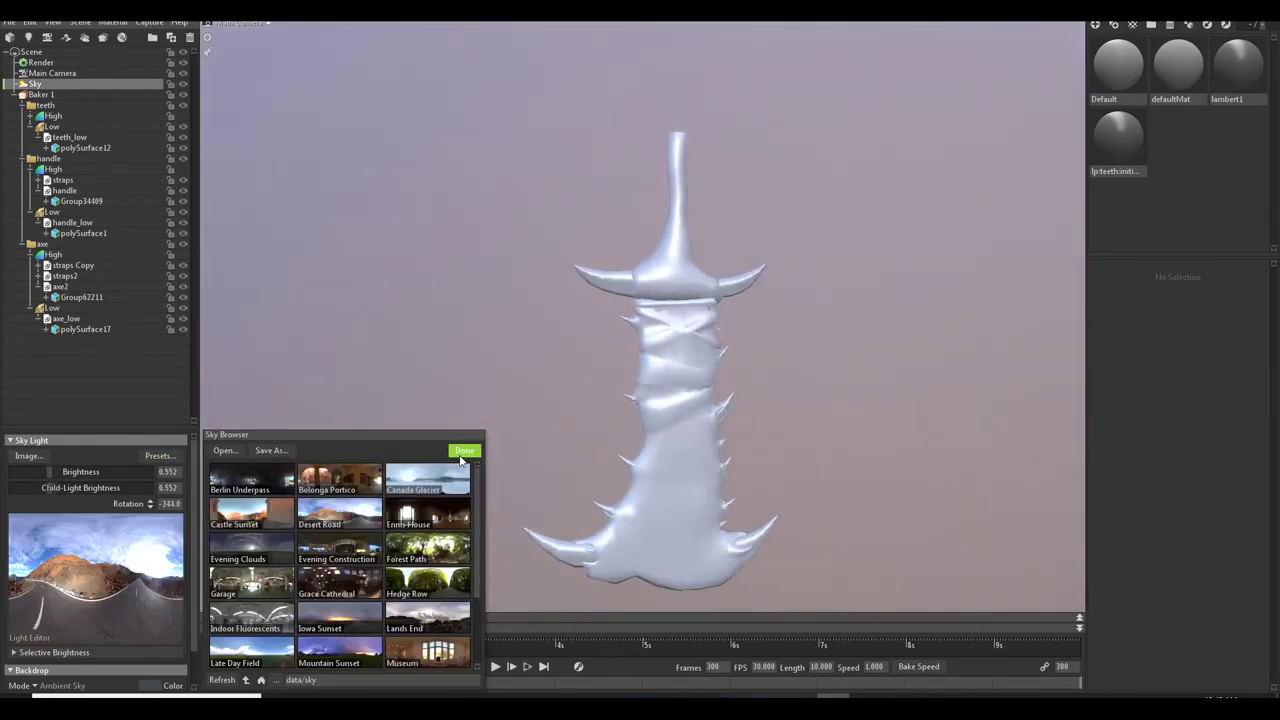
left_click_drag(632, 397, 671, 206)
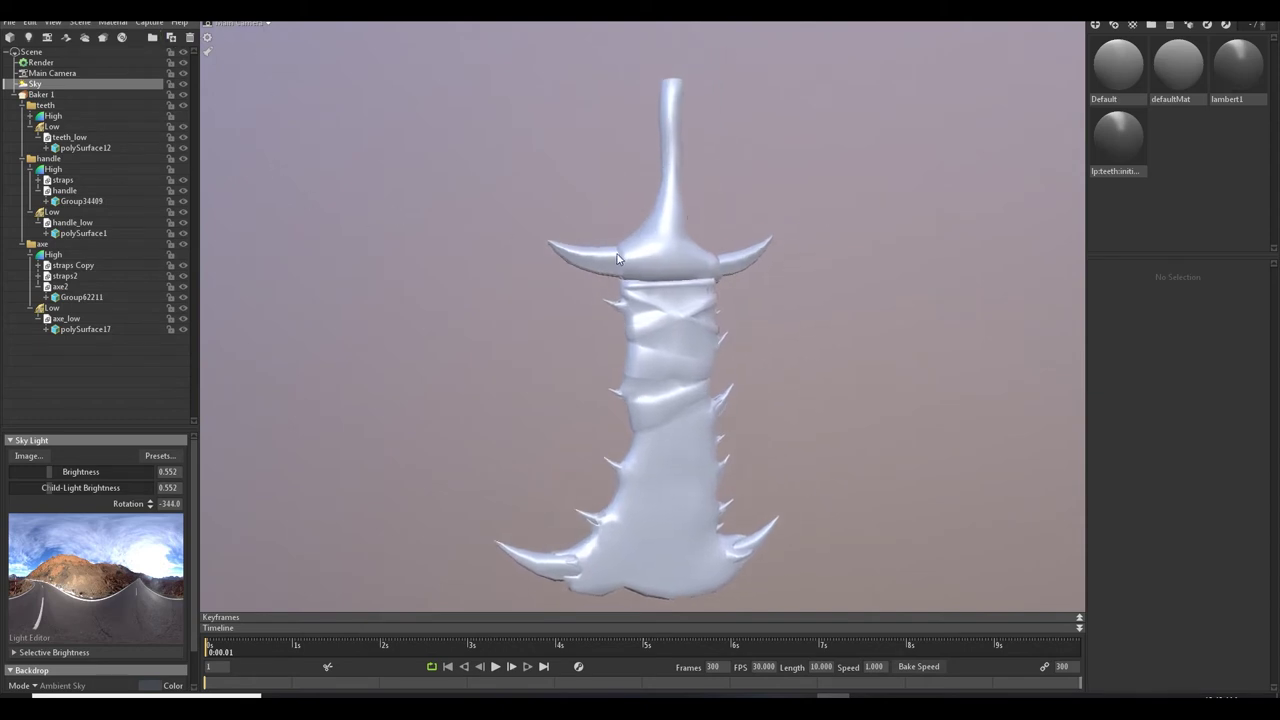
left_click_drag(627, 361, 484, 268)
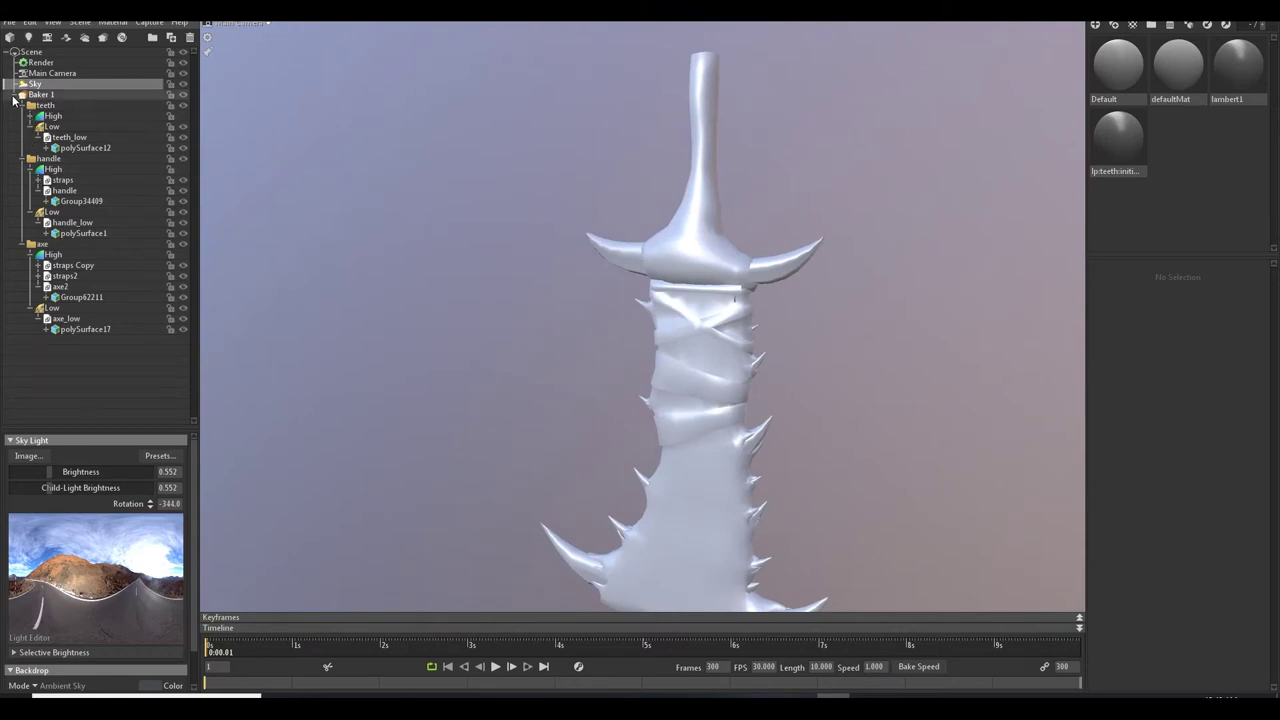
scroll(742, 278, "down", 3)
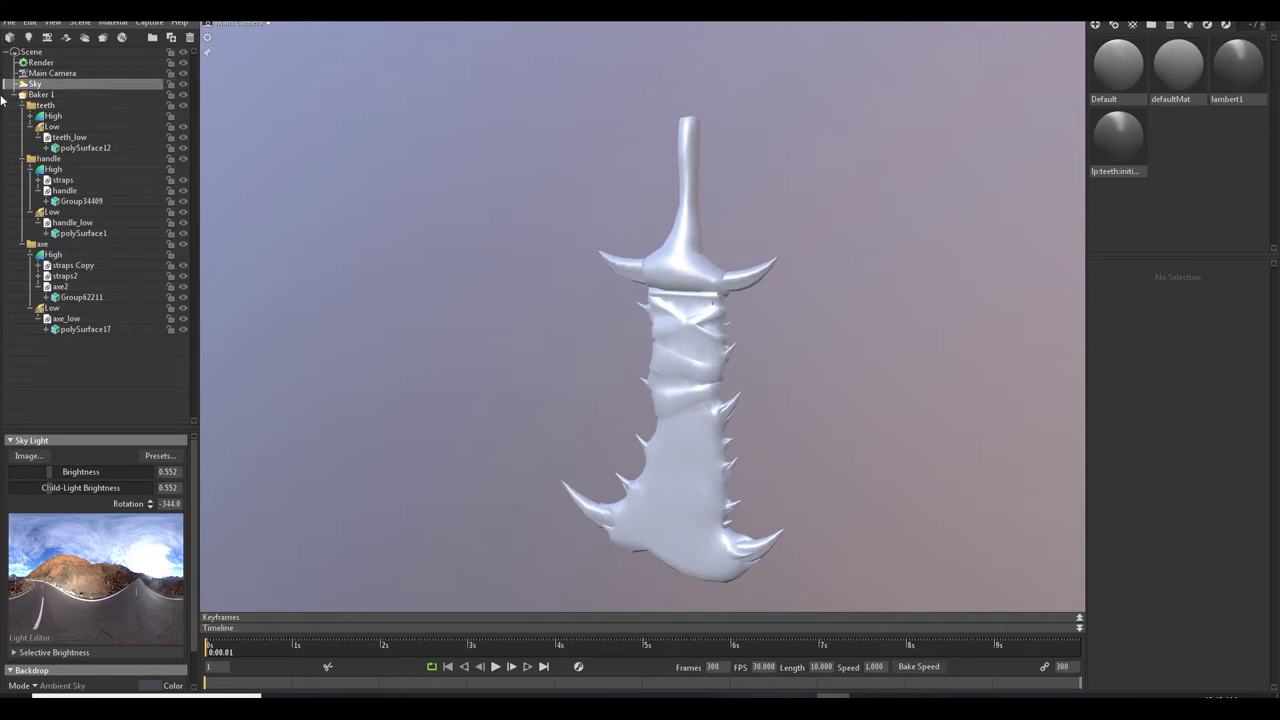
Add a second baker to the scene and select the High slot of its bake group.
left_click(14, 95)
left_click(92, 167)
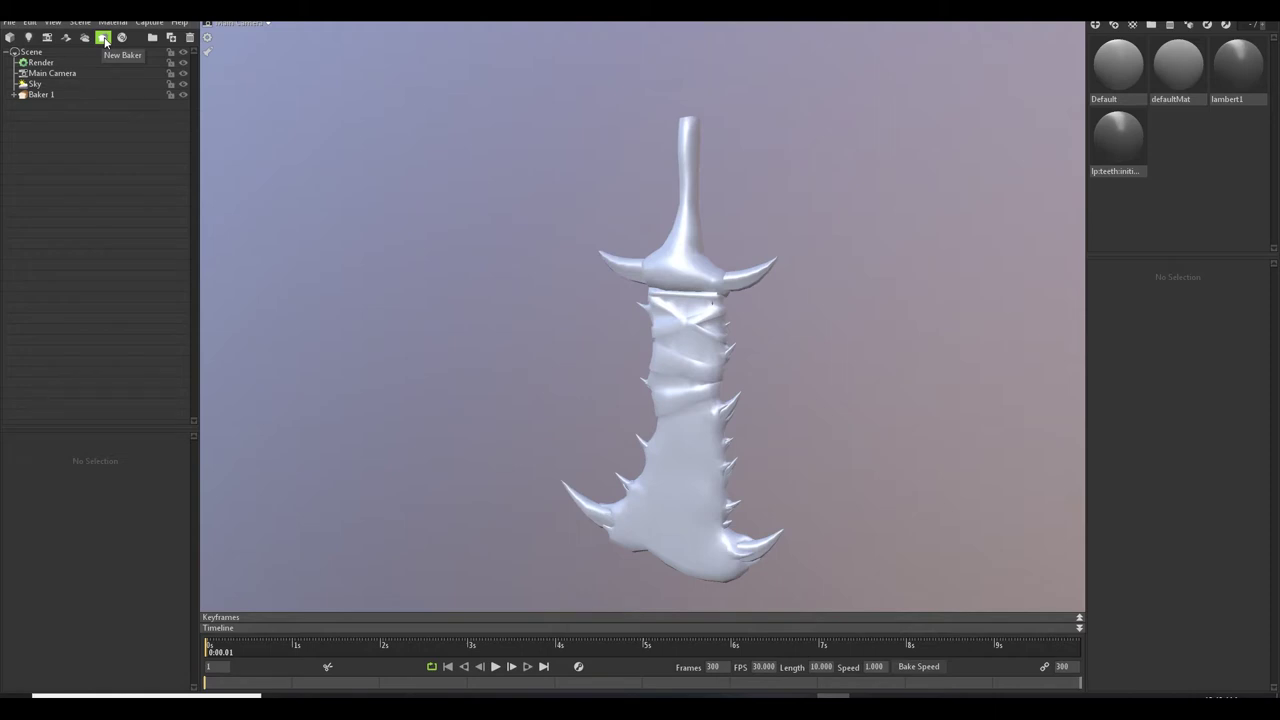
left_click(103, 39)
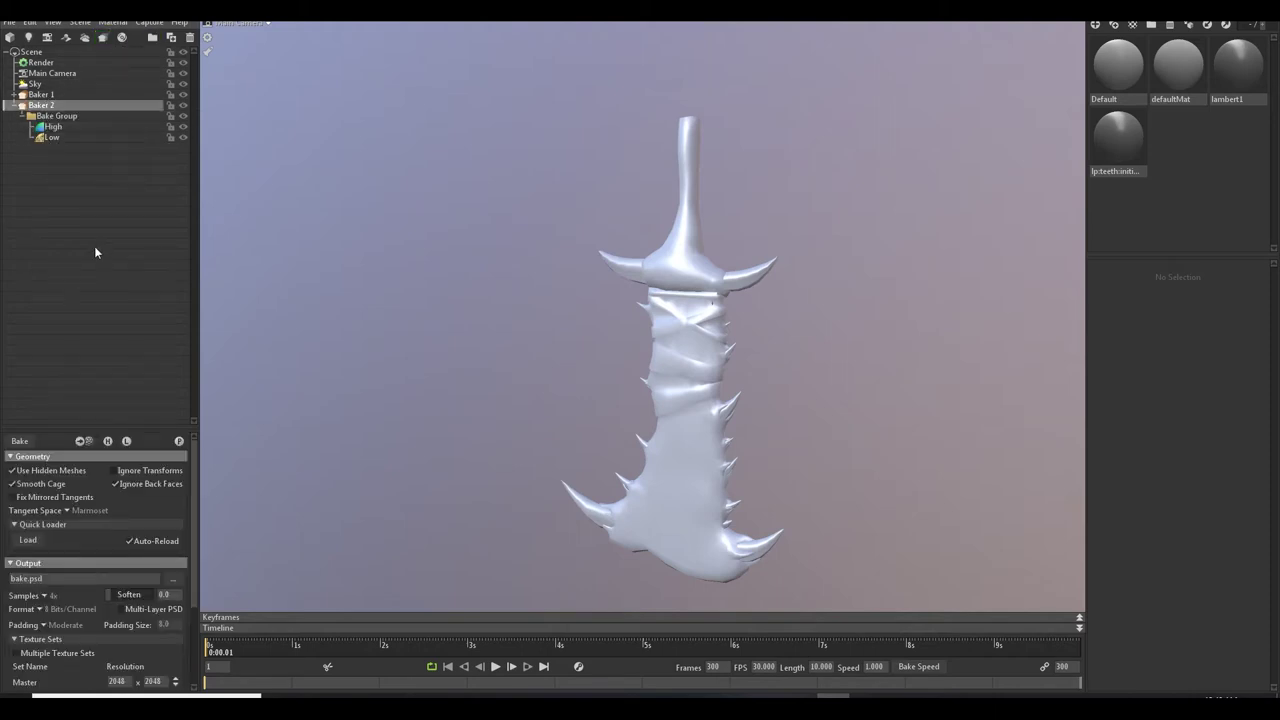
left_click(119, 162)
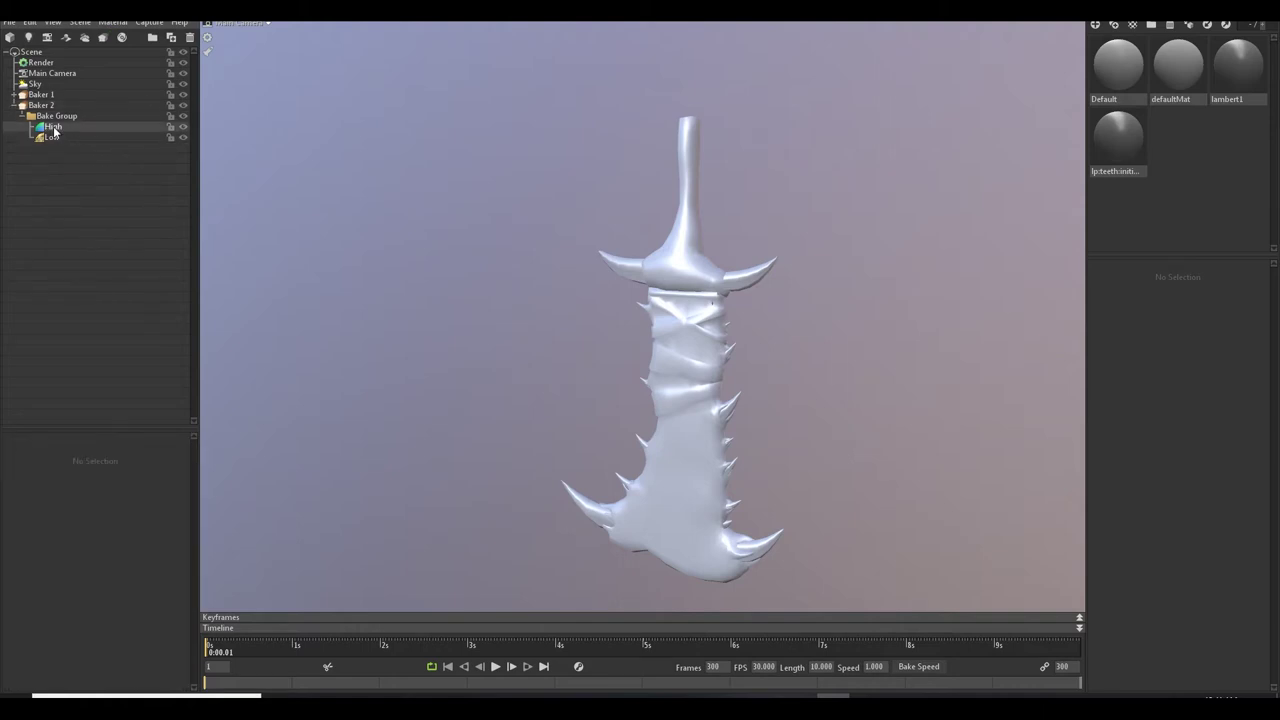
left_click(40, 128)
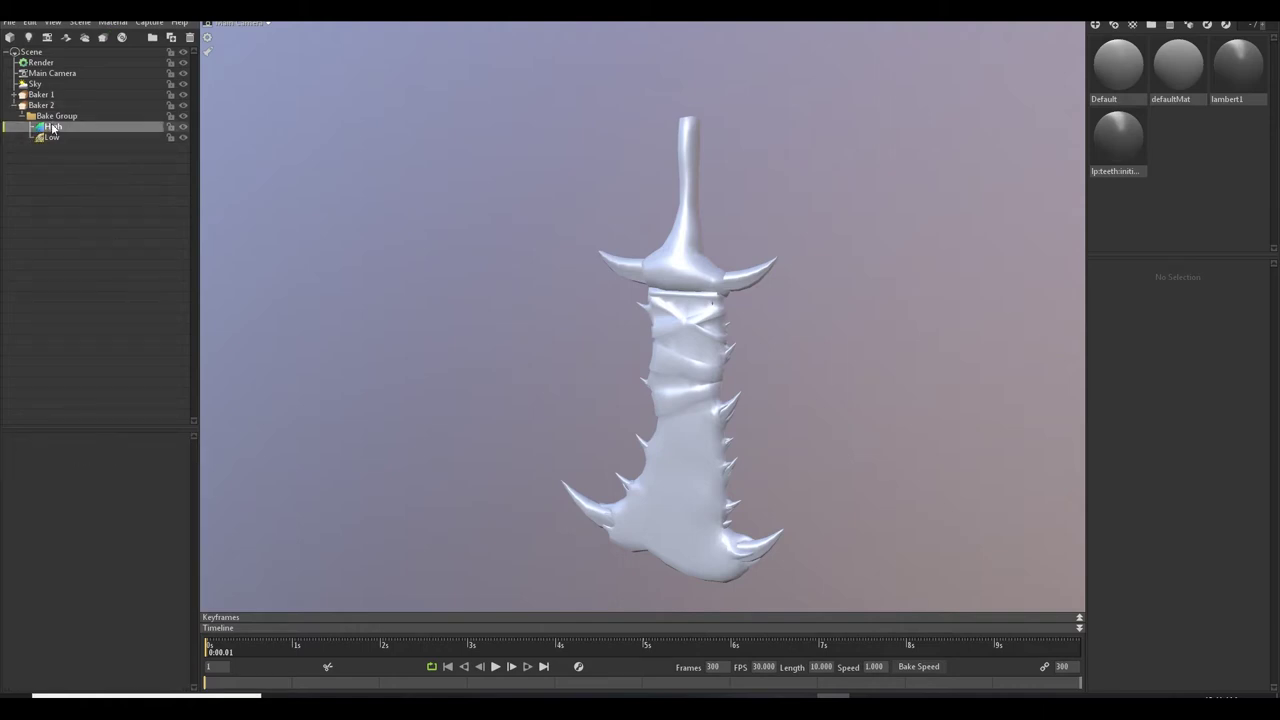
Move the straps and handle models from Baker 1 into Baker 2's High slot, and handle_low into its Low slot.
left_click(13, 95)
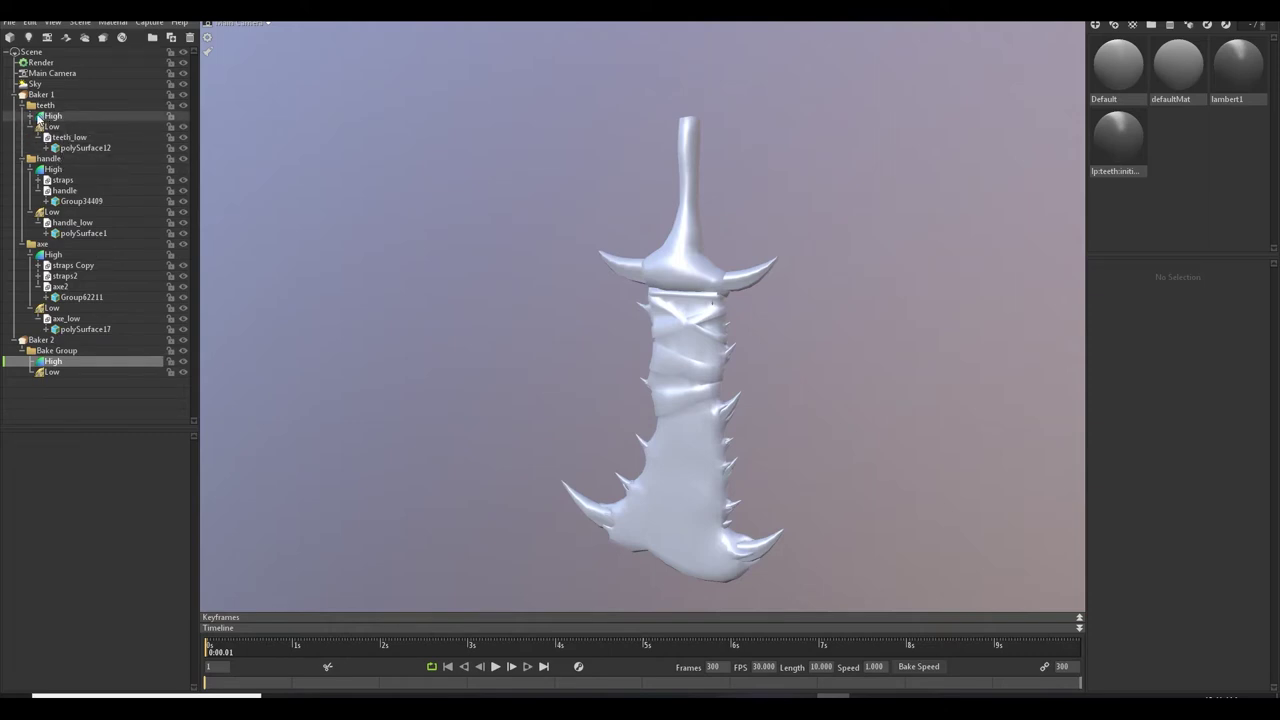
left_click(32, 117)
left_click(33, 118)
left_click(66, 190)
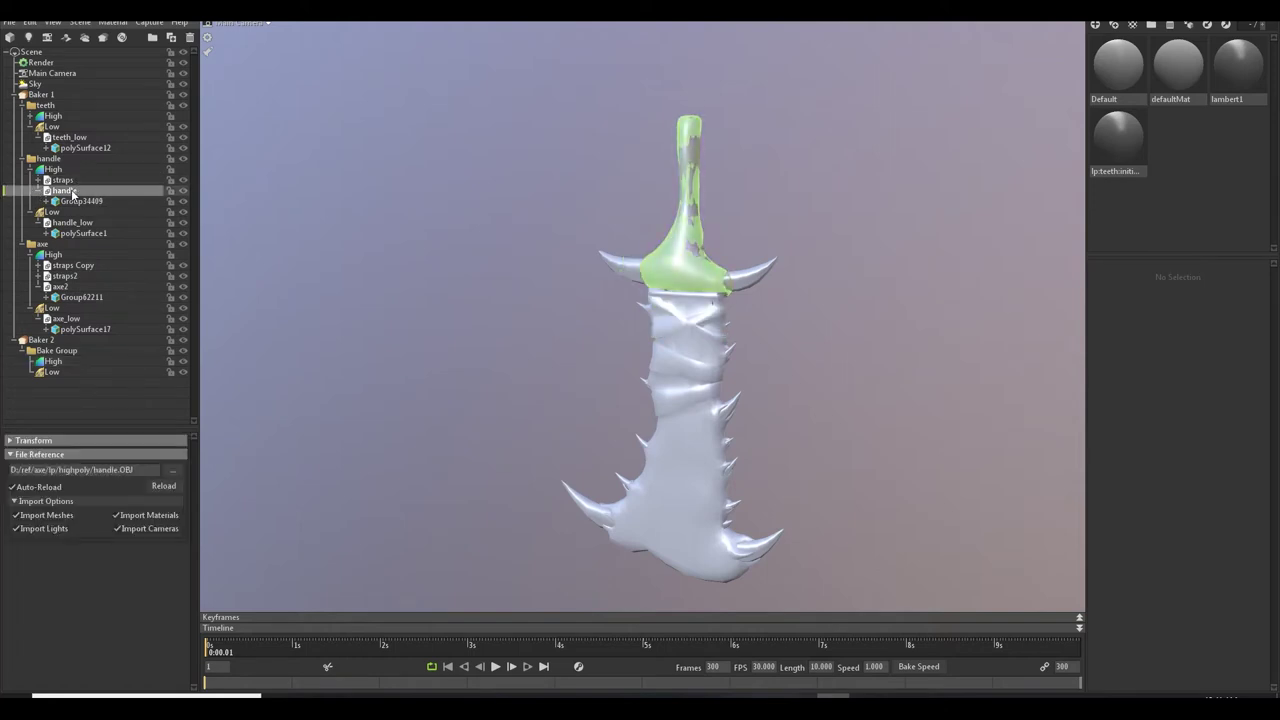
left_click(74, 182, "ctrl")
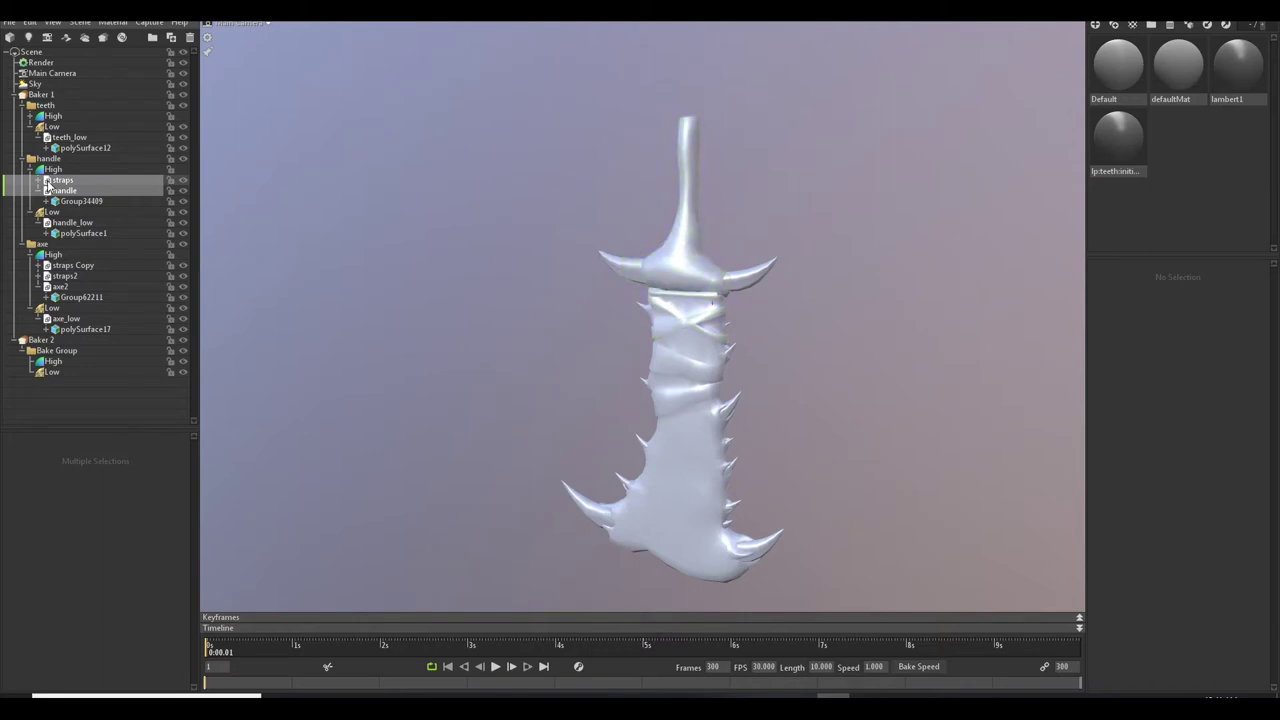
left_click_drag(46, 185, 62, 364)
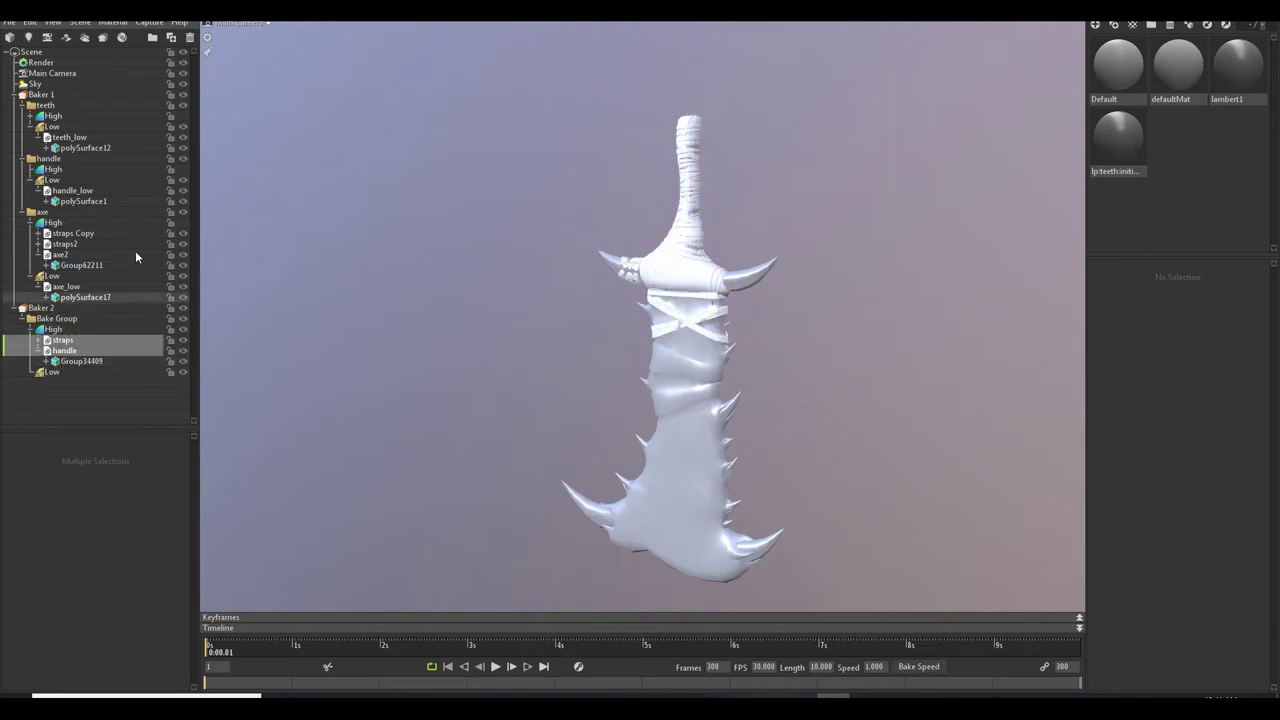
left_click(72, 190)
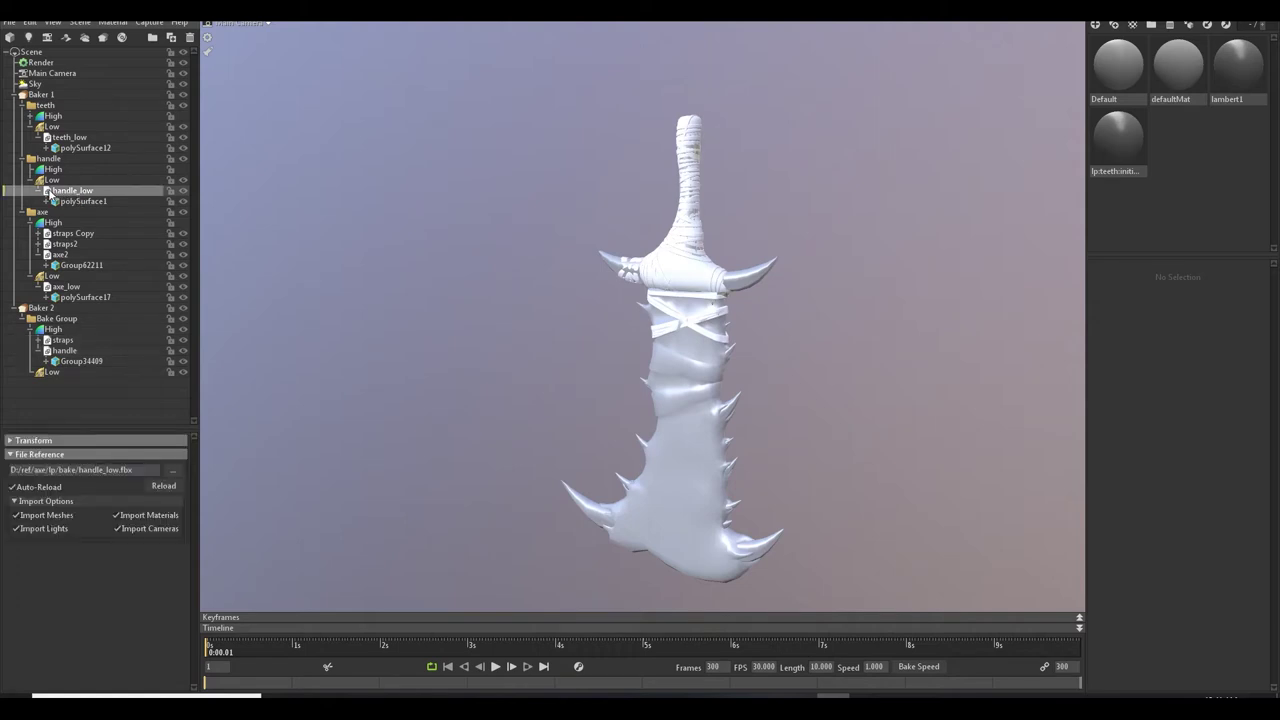
left_click_drag(47, 192, 54, 378)
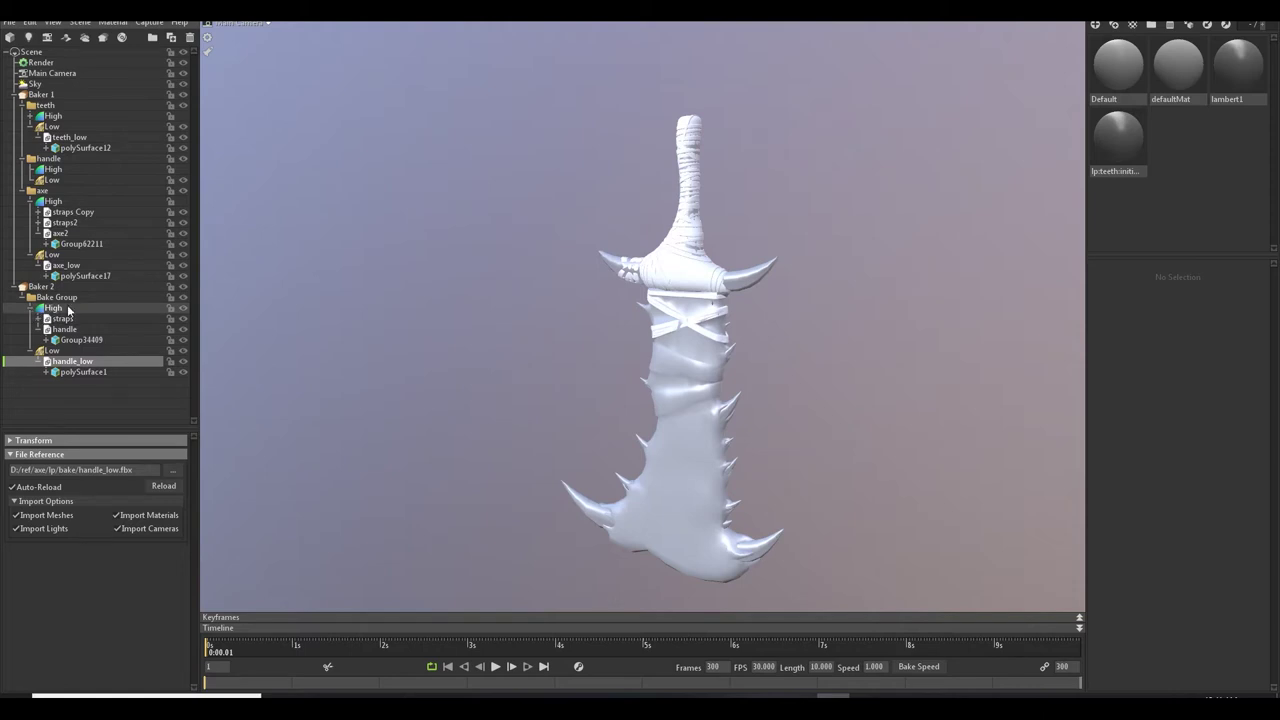
left_click(32, 310)
left_click(32, 310)
left_click(32, 310)
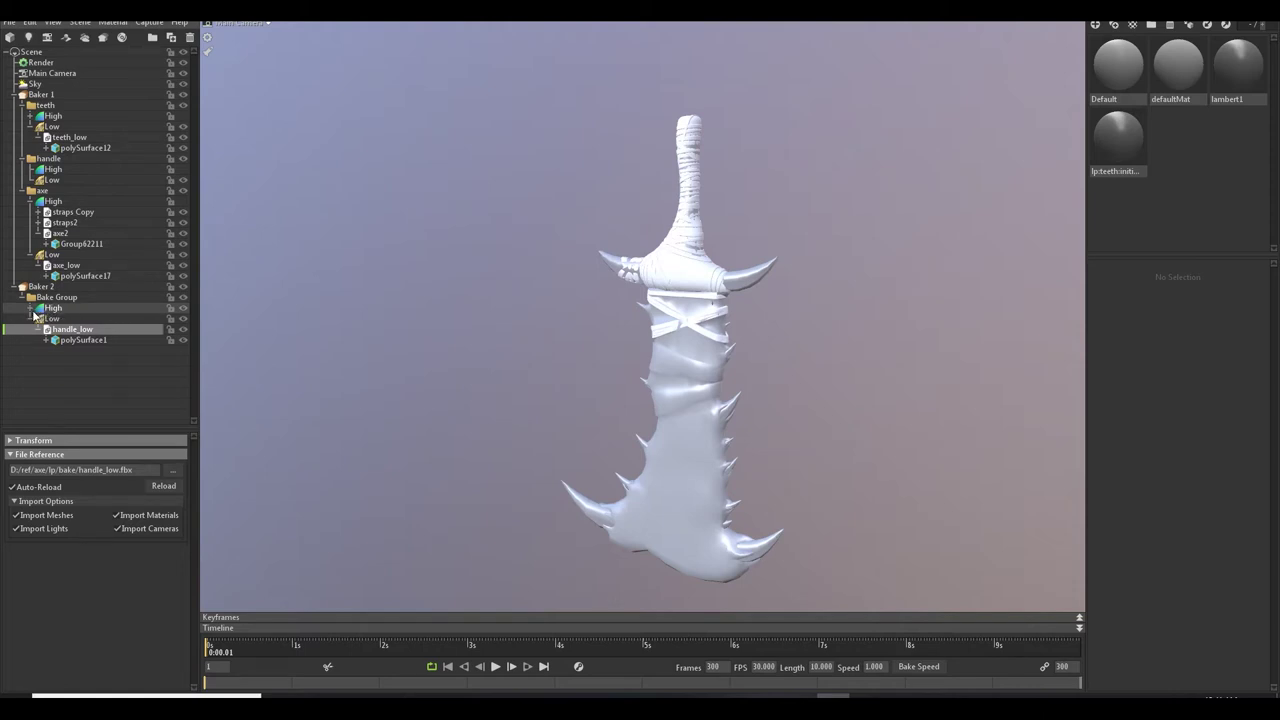
left_click(32, 310)
left_click(32, 310)
left_click(32, 310)
left_click(32, 310)
left_click(33, 309)
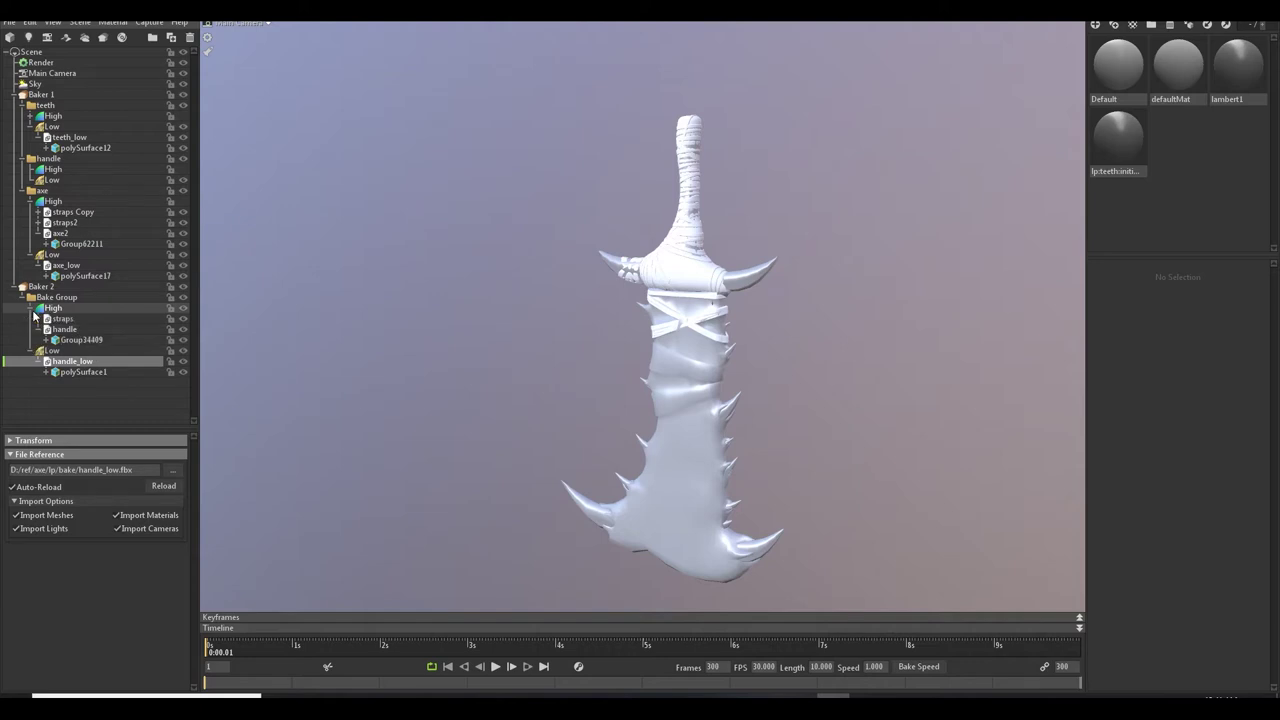
left_click(33, 309)
left_click(31, 319)
left_click(31, 319)
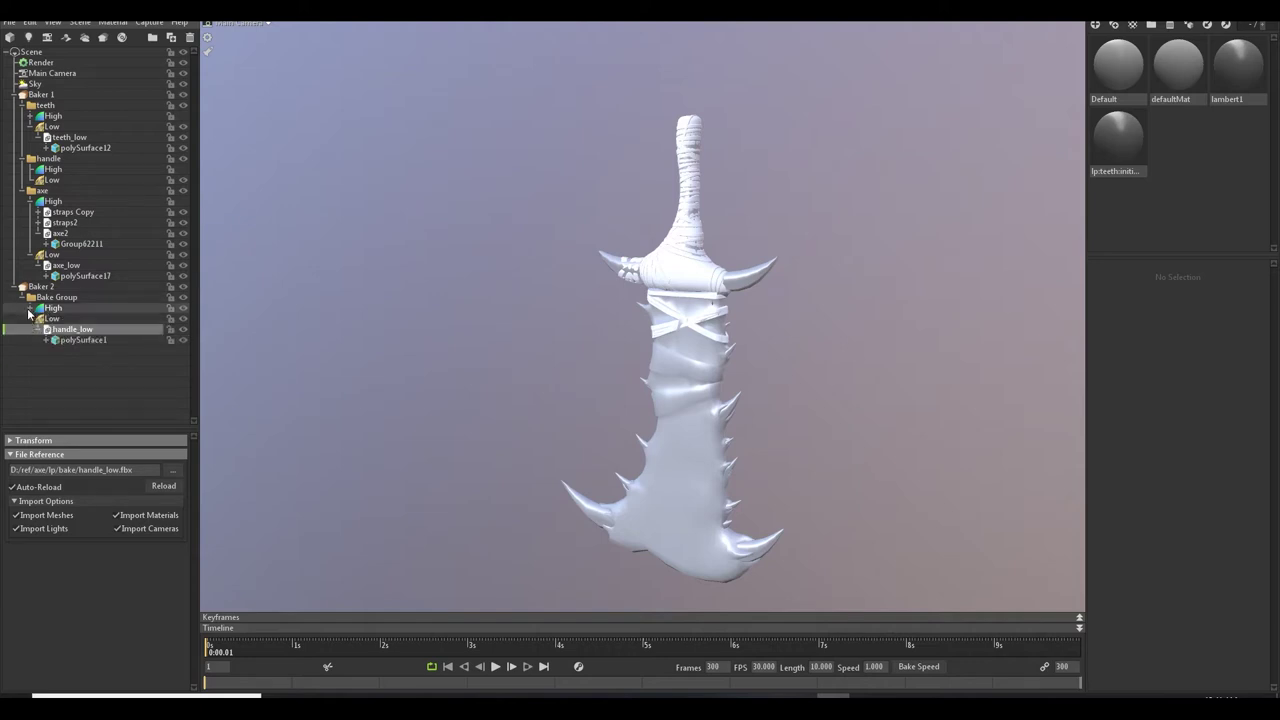
left_click(33, 309)
left_click(33, 309)
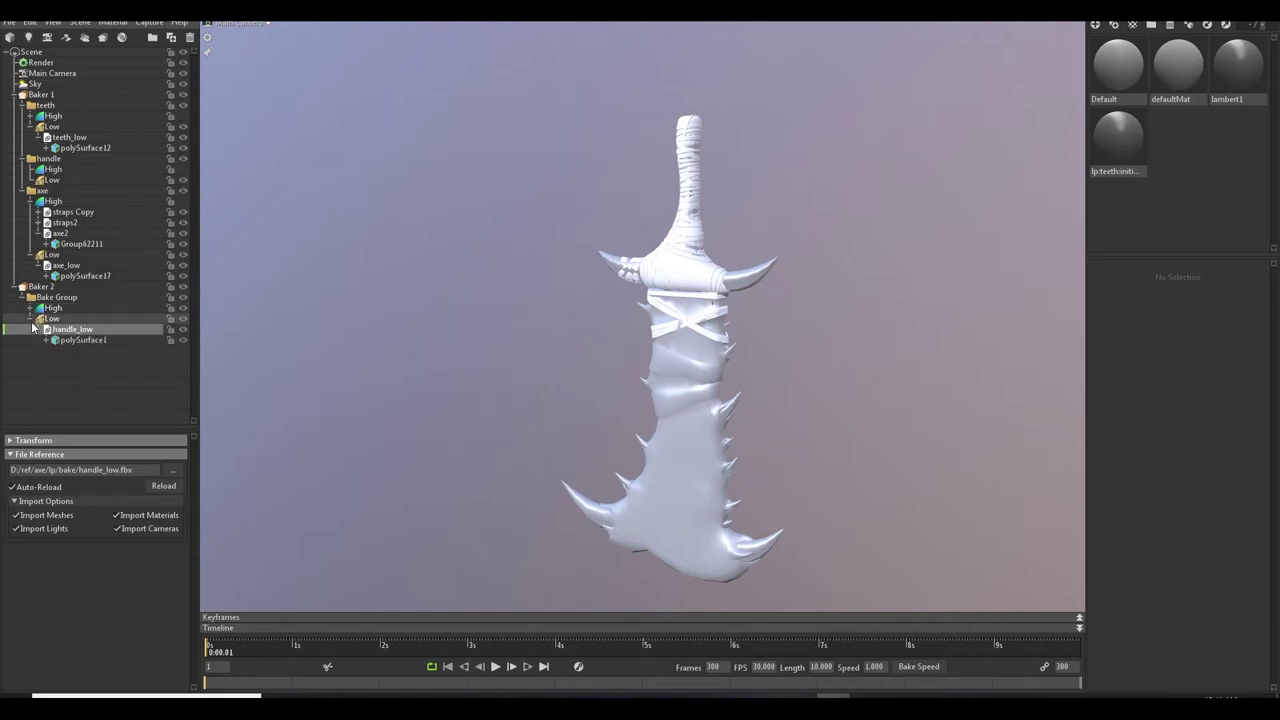
left_click(31, 319)
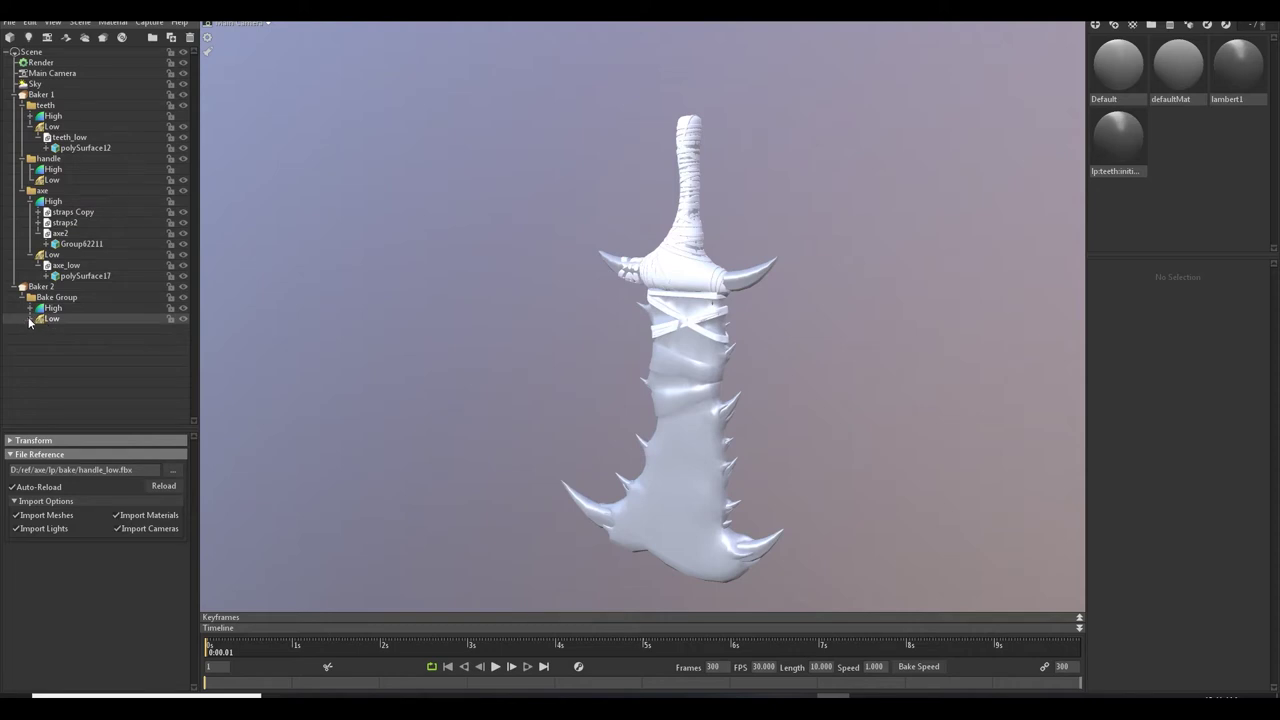
left_click(33, 309)
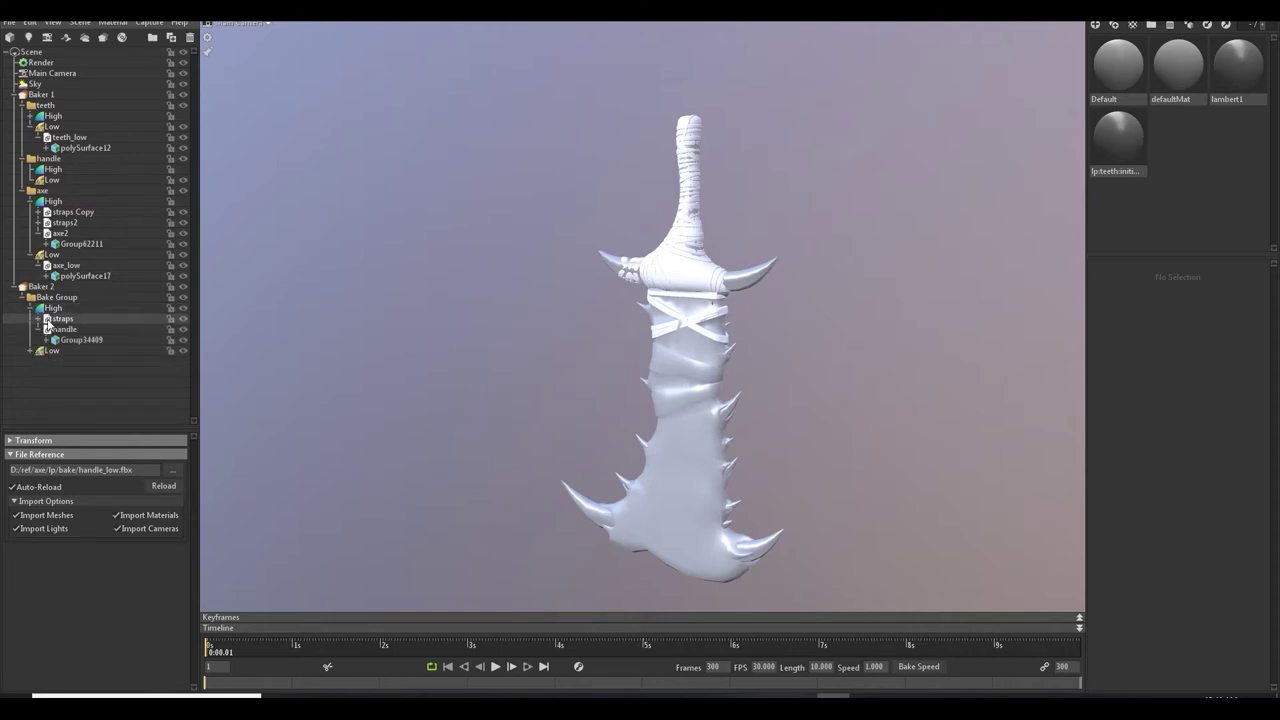
left_click(31, 353)
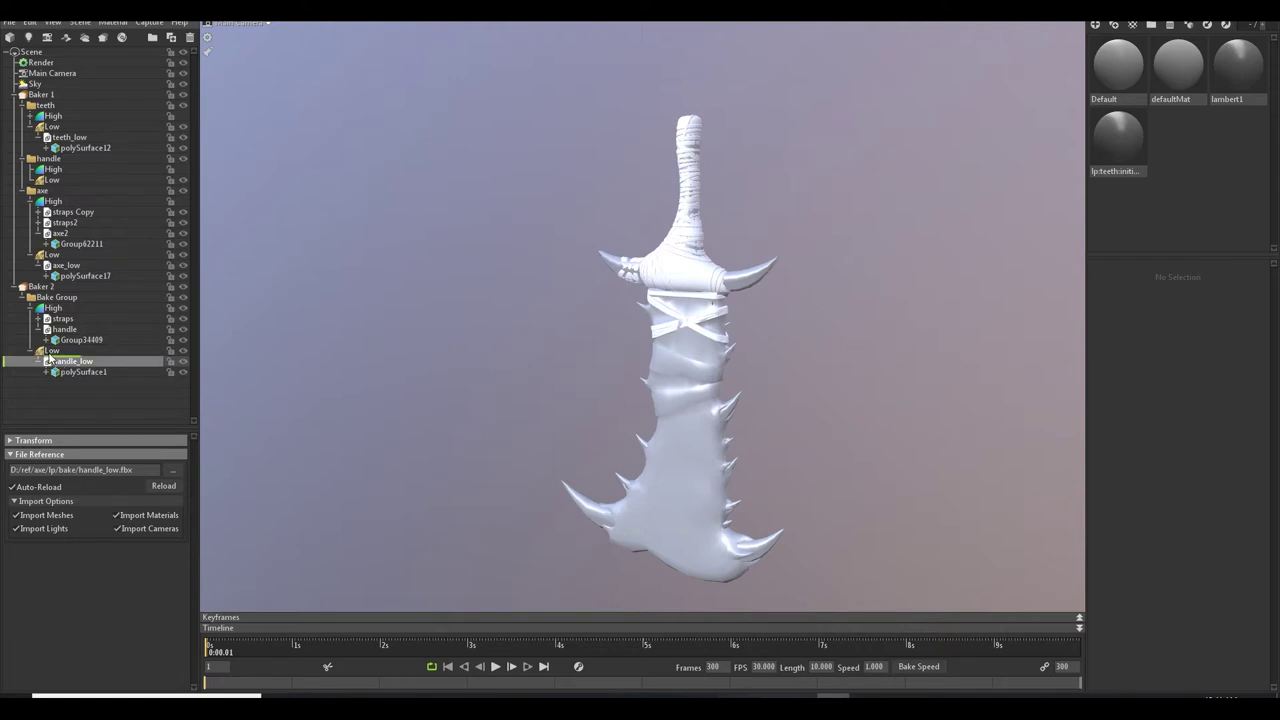
left_click_drag(34, 360, 46, 415)
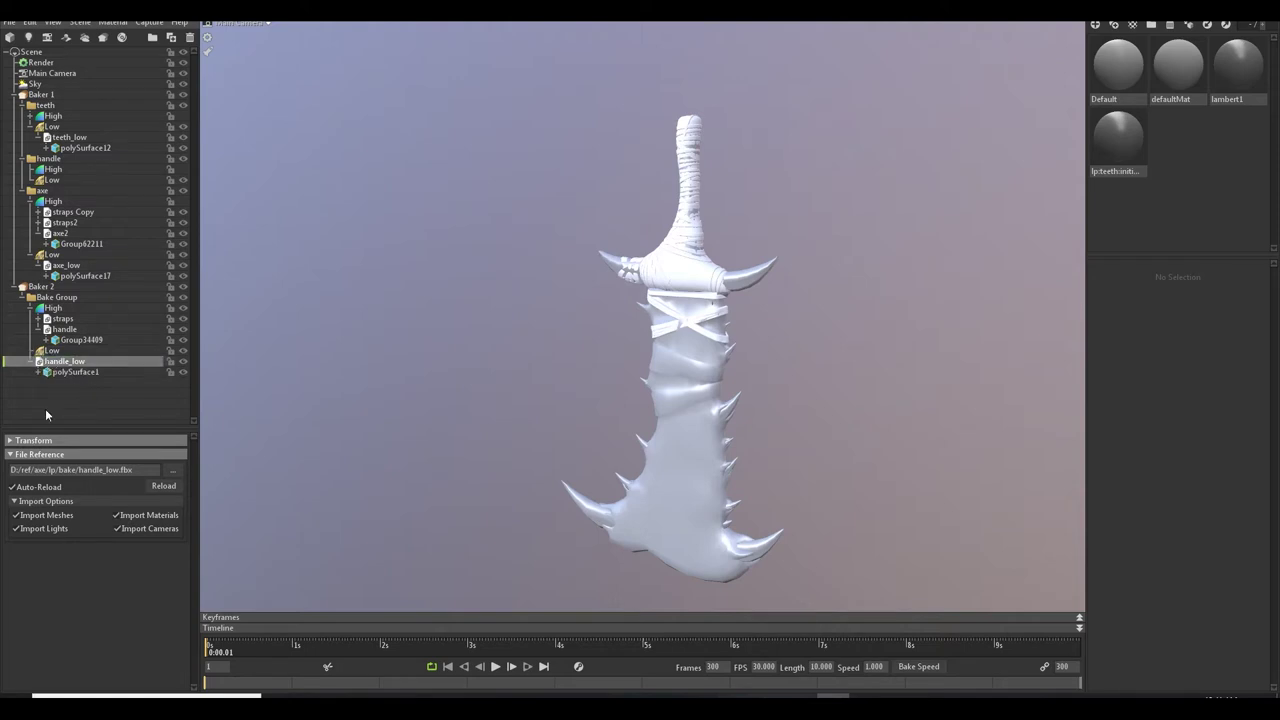
left_click(37, 362)
left_click_drag(67, 361, 68, 351)
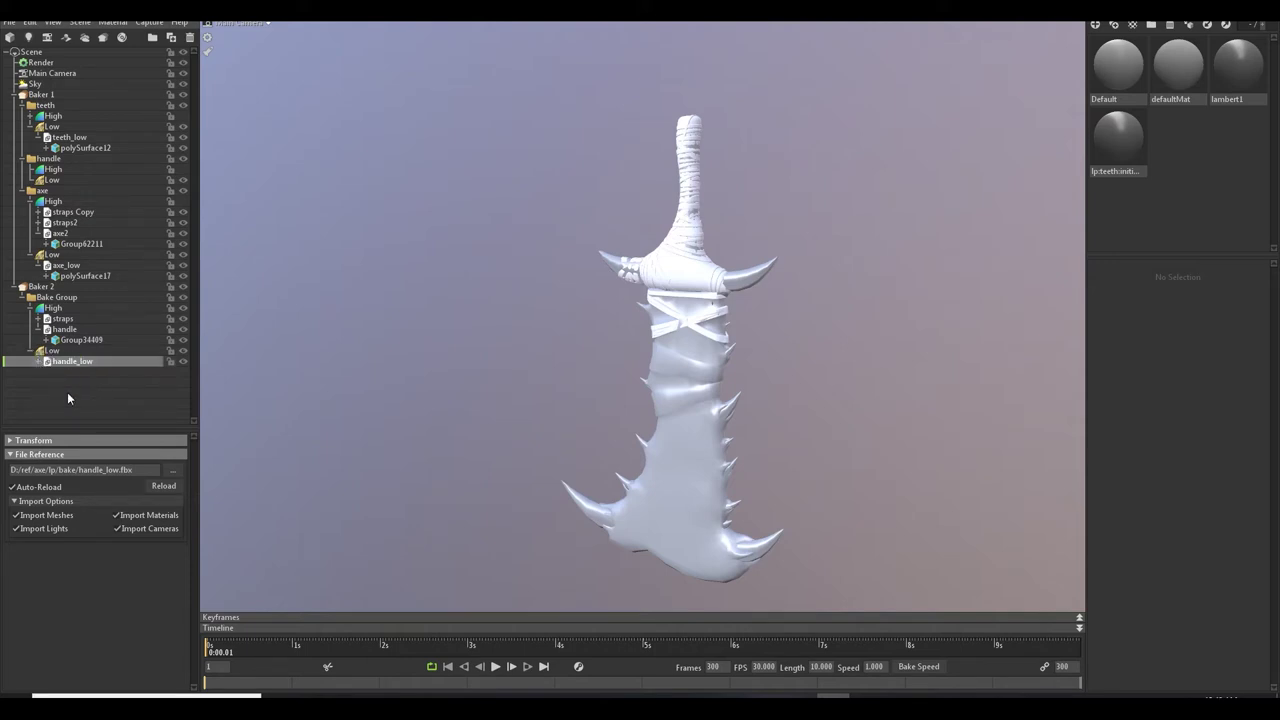
Collapse the contents of Baker 2's High and Low slots and the whole Baker 1 tree in the scene outline.
left_click(30, 351)
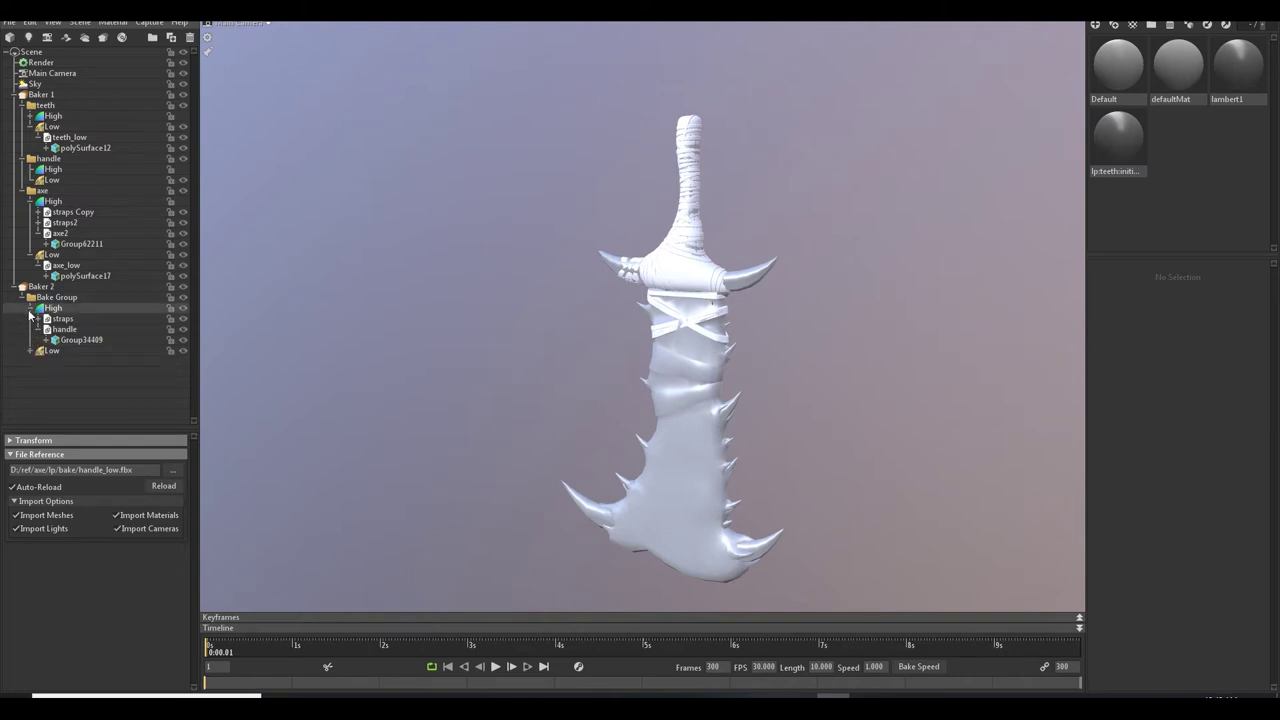
left_click(30, 308)
left_click(50, 287)
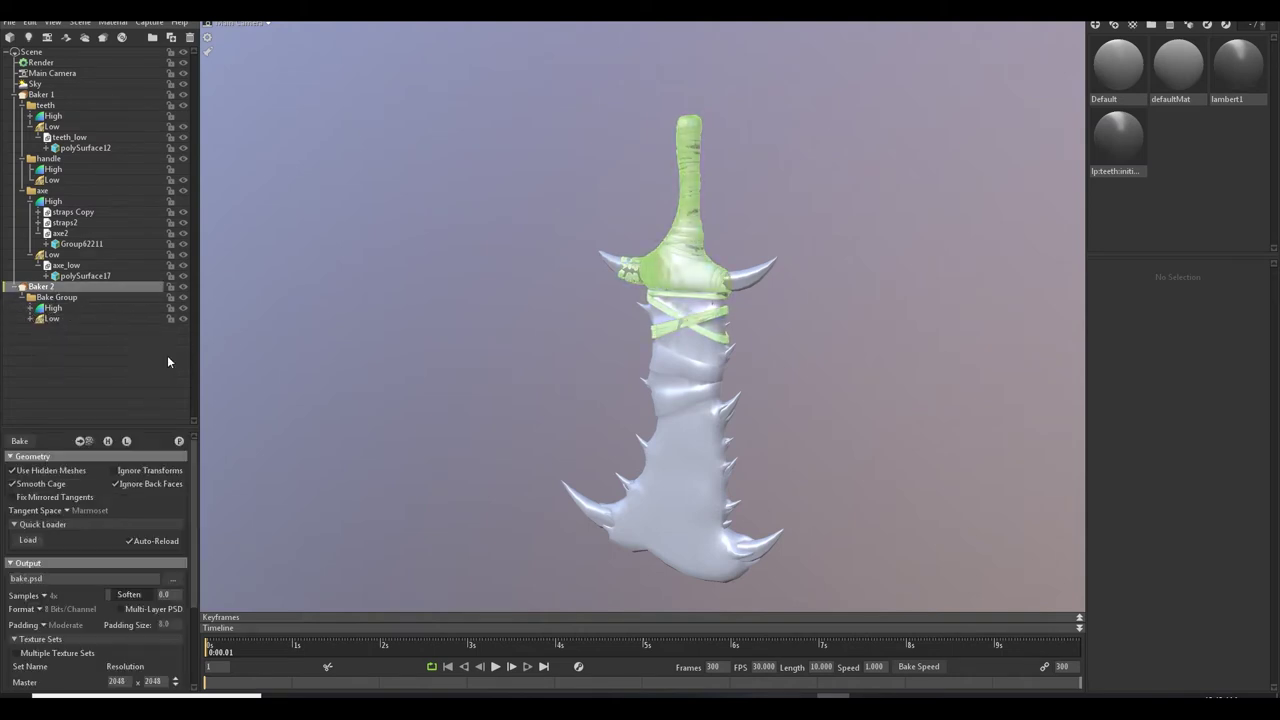
left_click(331, 281)
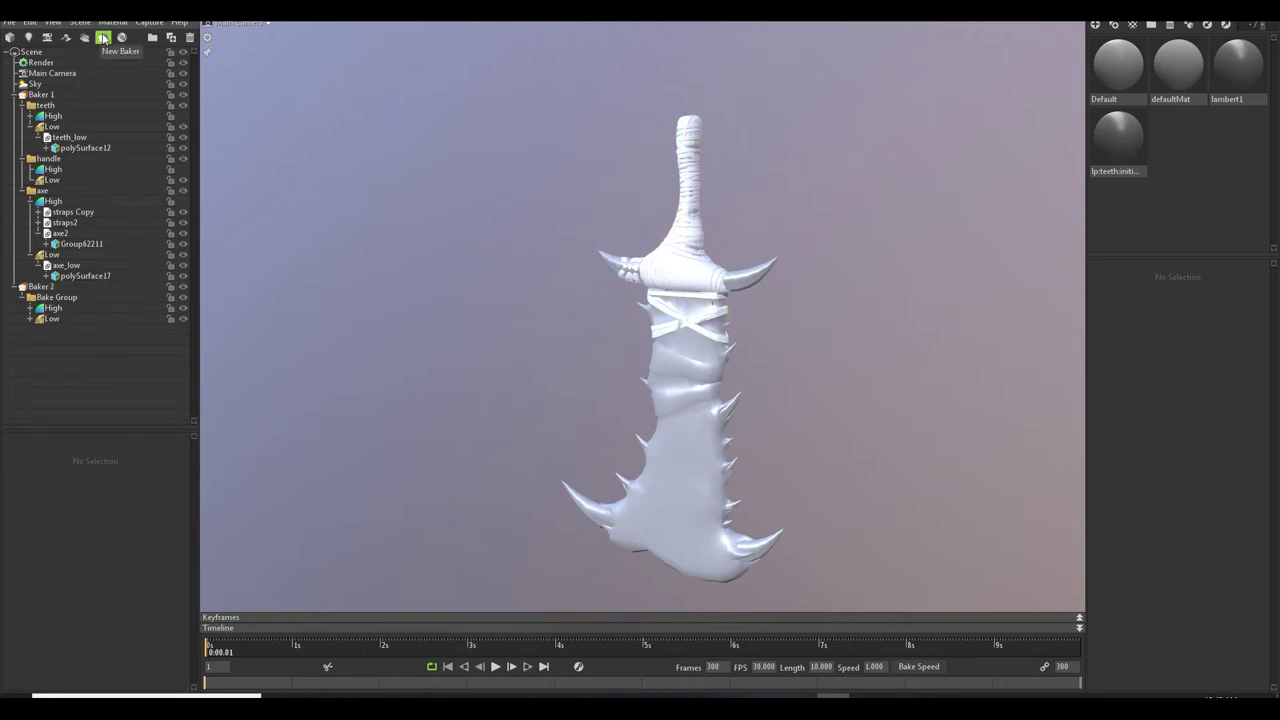
left_click(15, 95)
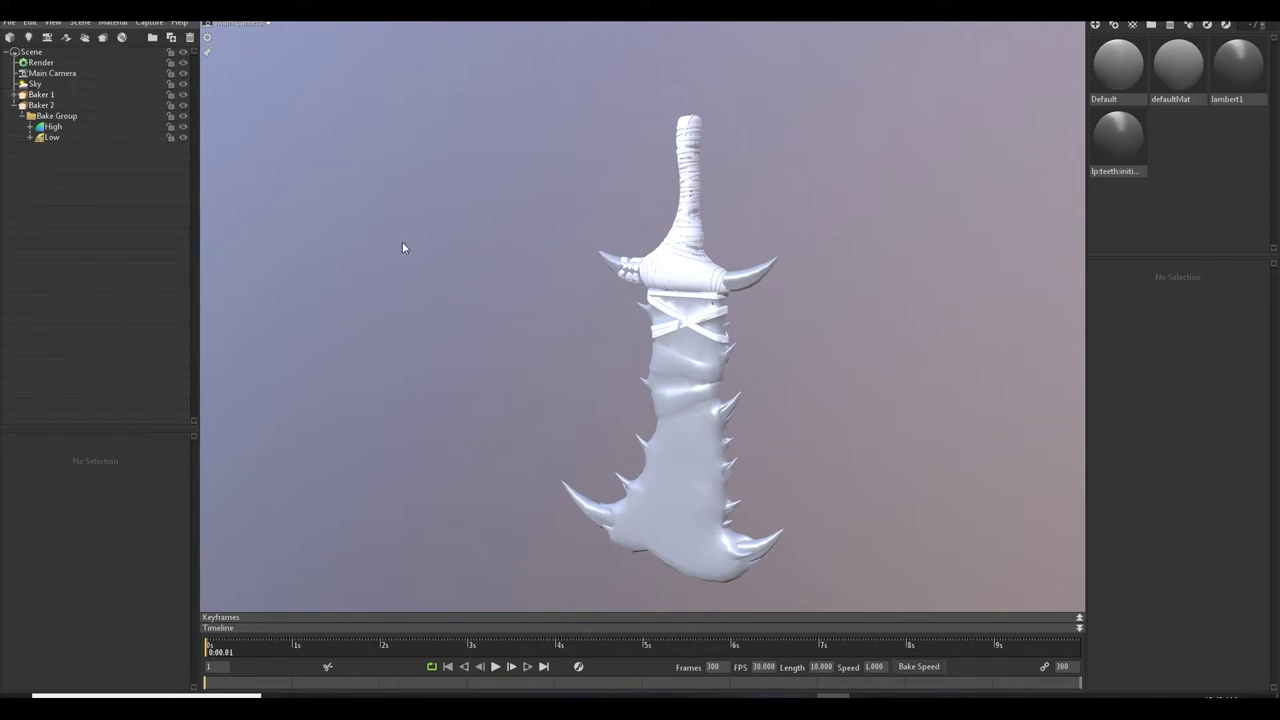
Hide Baker 1 so that only the meshes assigned to Baker 2 are shown.
scroll(402, 247, "up", 3)
left_click(54, 106)
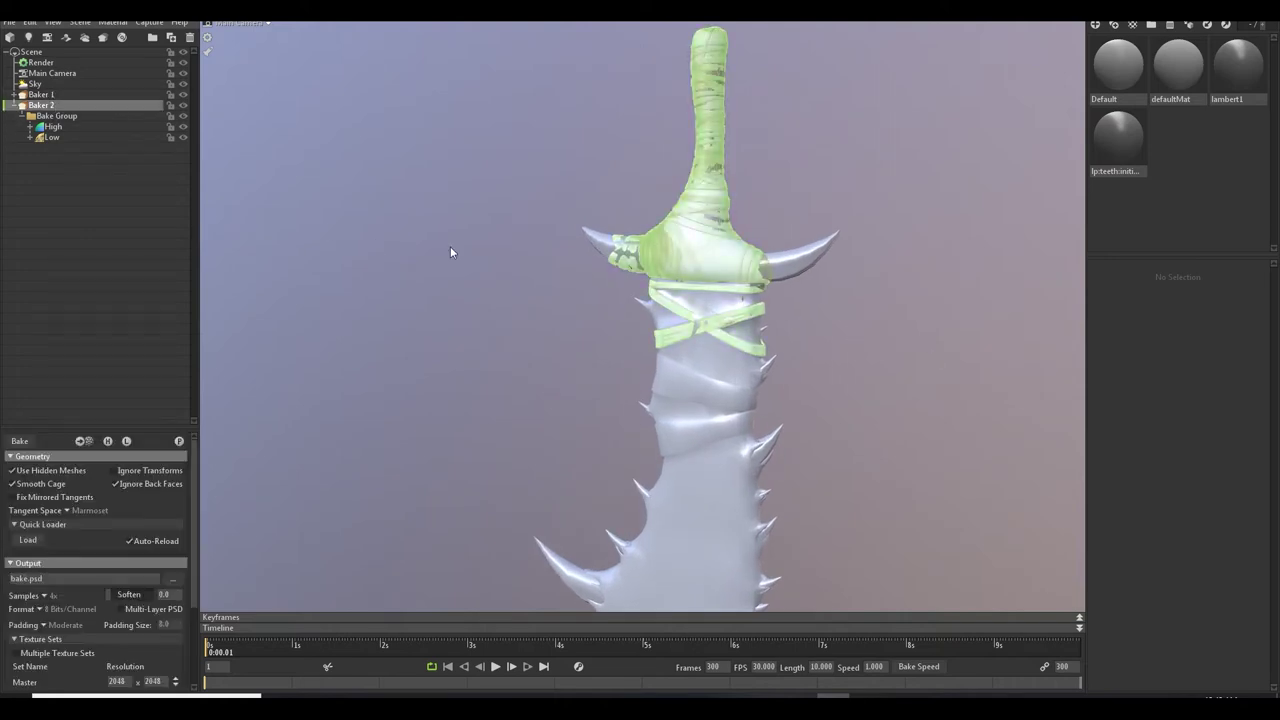
left_click(184, 95)
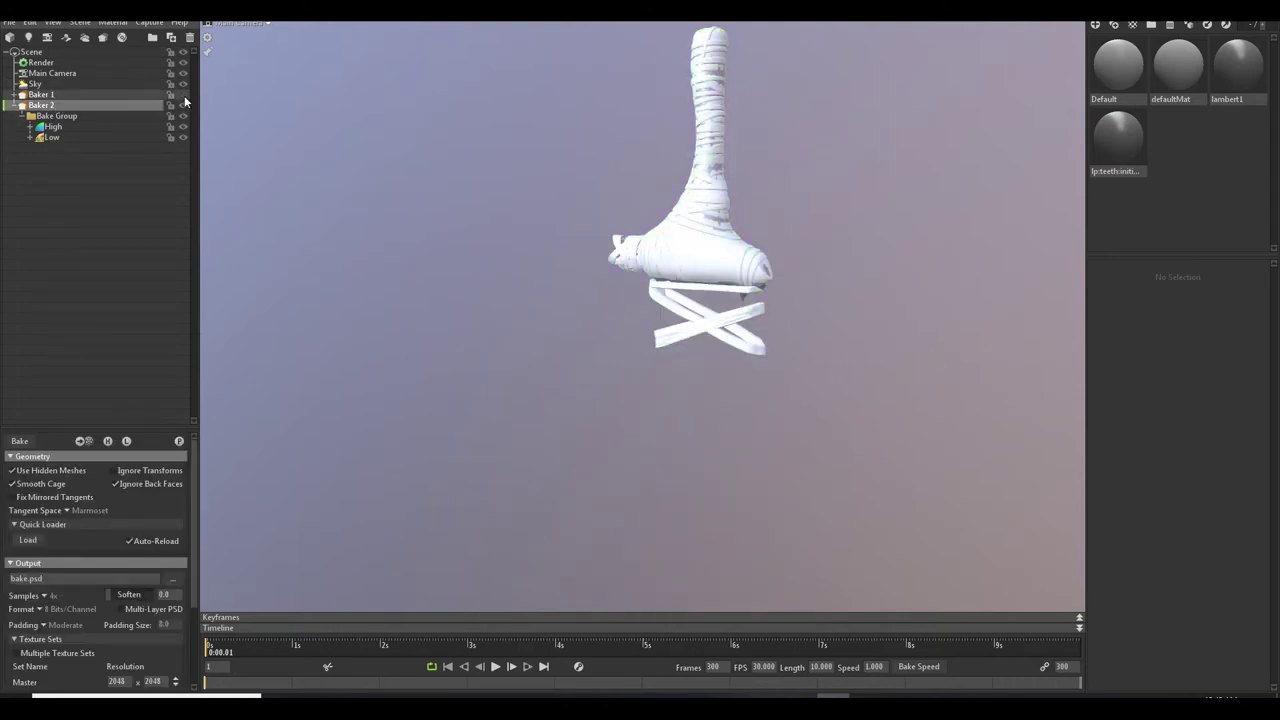
Inspect the wrapped handle from several angles, selecting the crossed straps below it.
left_click_drag(797, 303, 502, 269)
left_click_drag(602, 245, 934, 307)
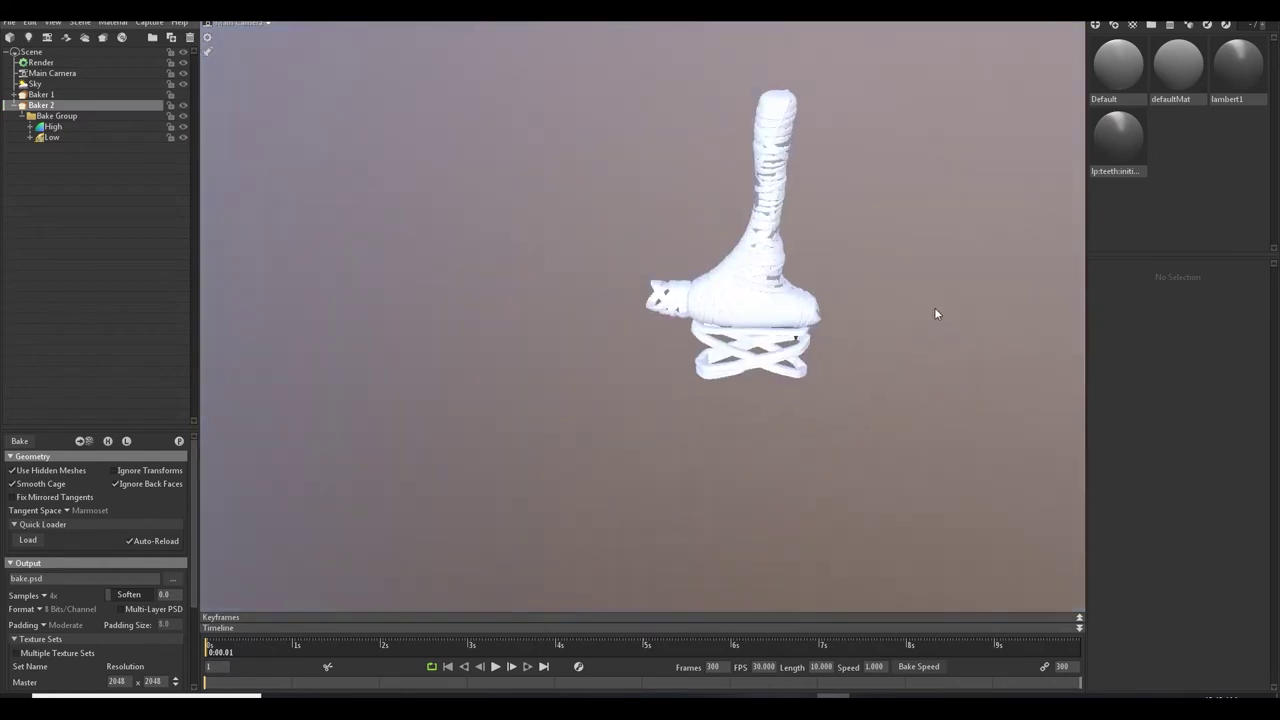
left_click_drag(660, 295, 698, 277)
left_click_drag(530, 273, 763, 341)
left_click(827, 308)
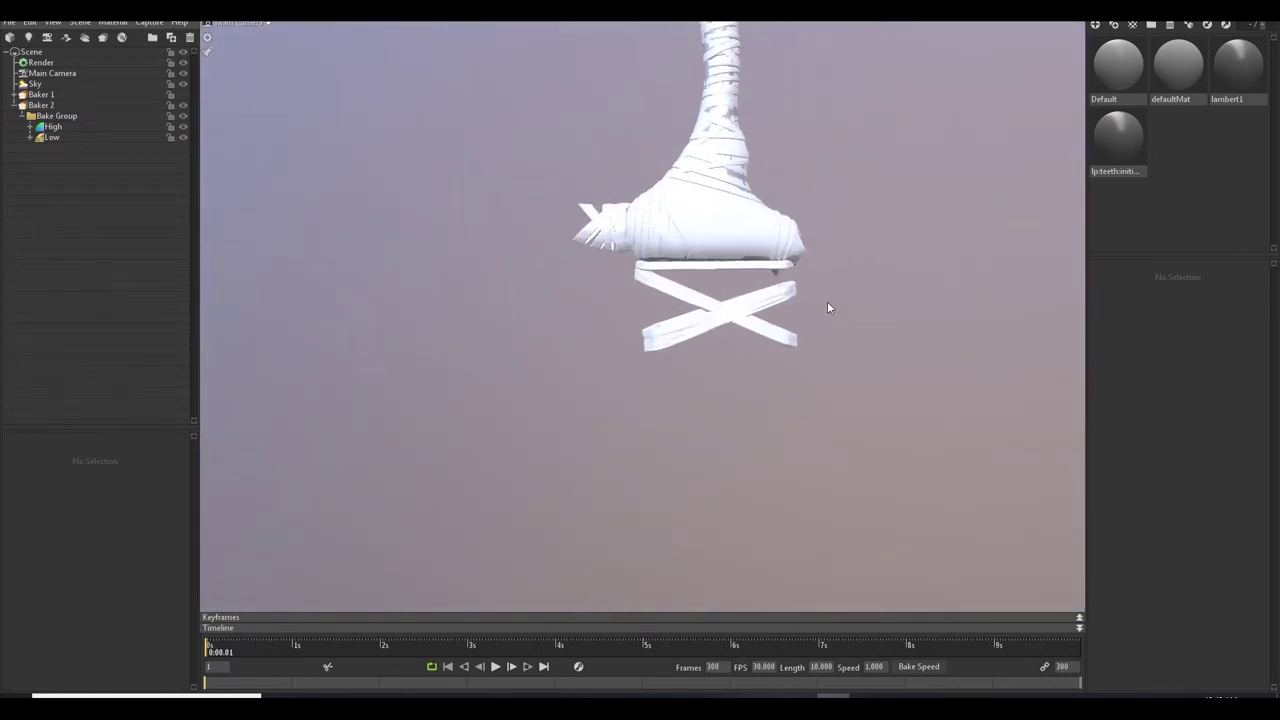
left_click(721, 310)
left_click(766, 303)
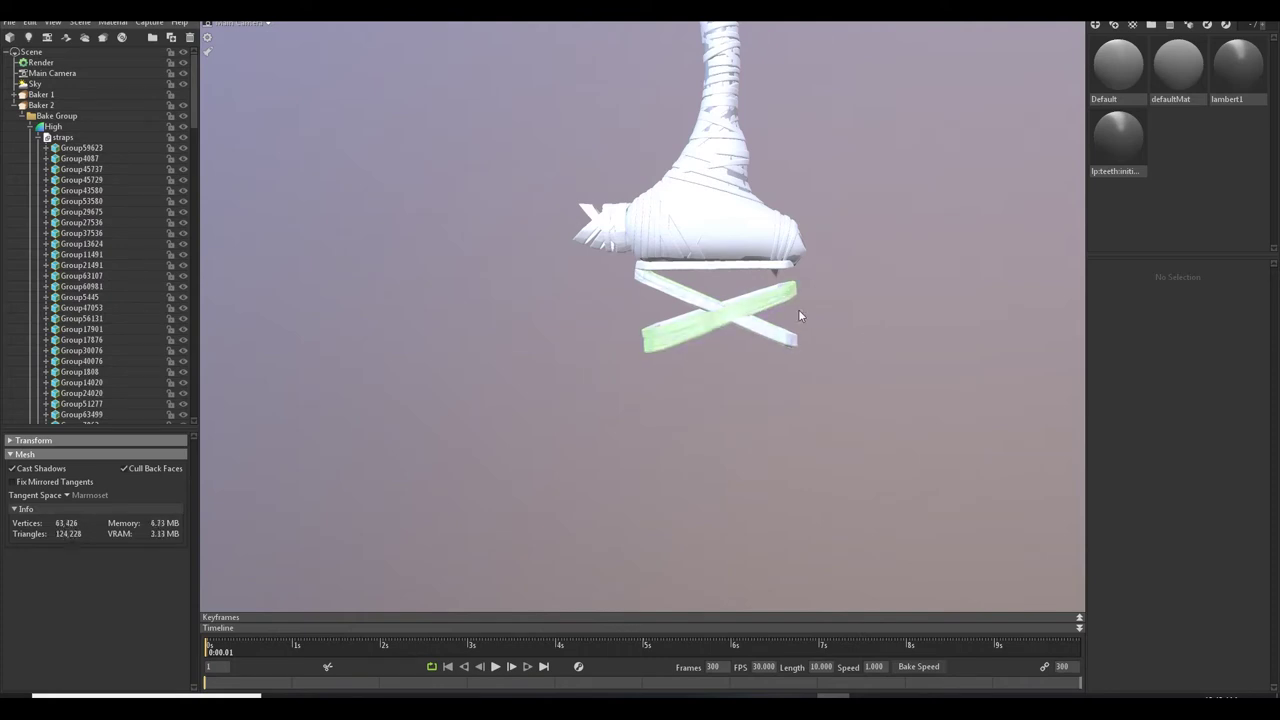
left_click_drag(798, 309, 612, 325)
scroll(742, 341, "up", 5)
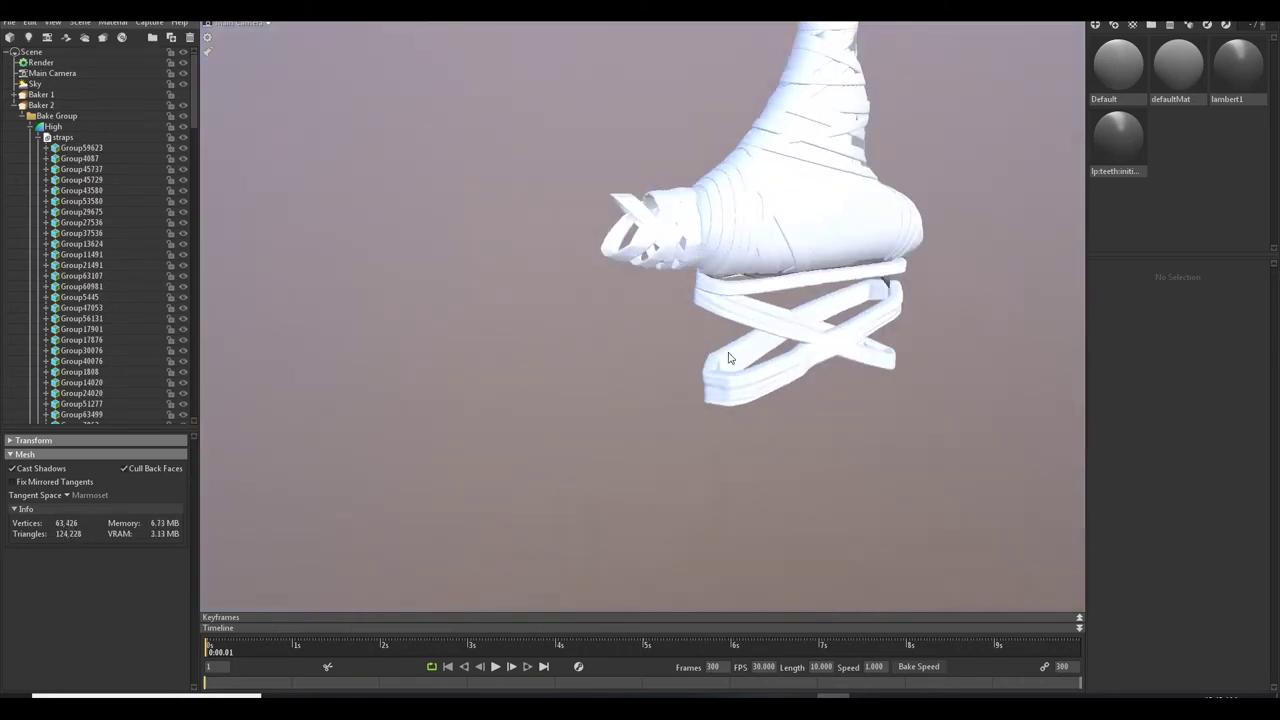
left_click(722, 359)
Collapse the straps model's long mesh list inside Baker 2's High slot.
left_click(14, 107)
left_click(14, 107)
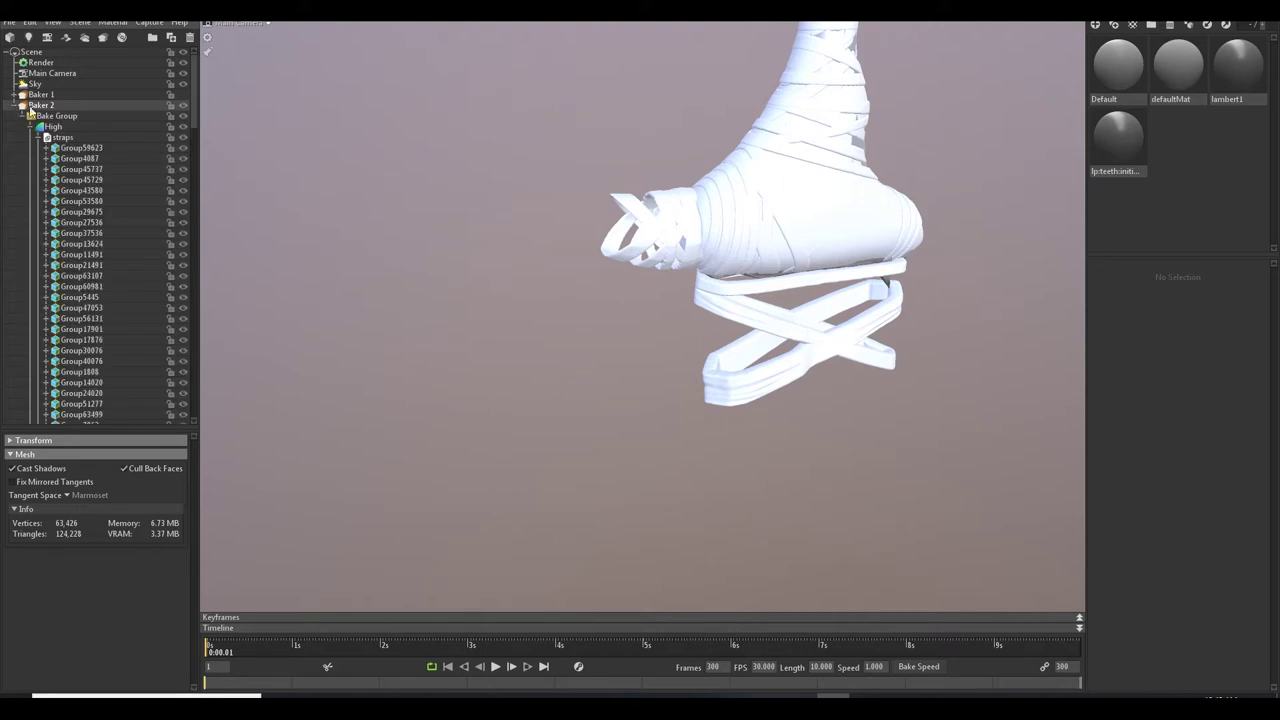
left_click(31, 129)
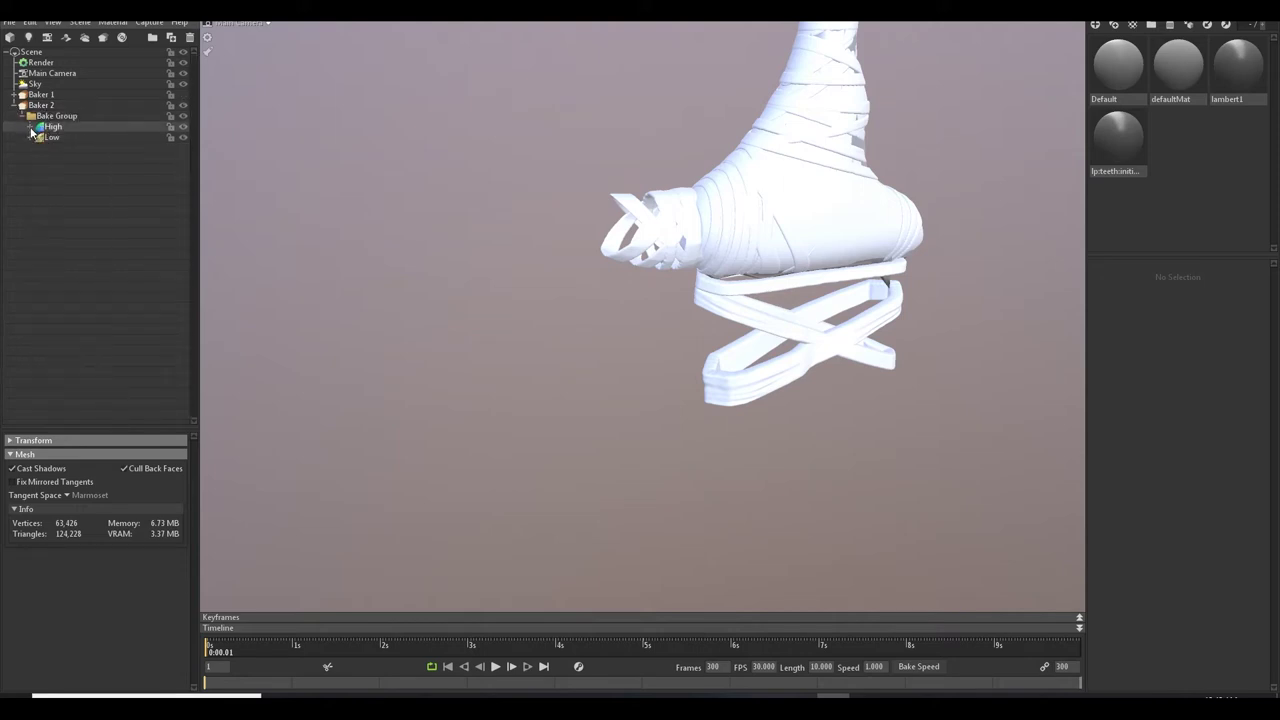
left_click(31, 129)
left_click(32, 130)
left_click(31, 129)
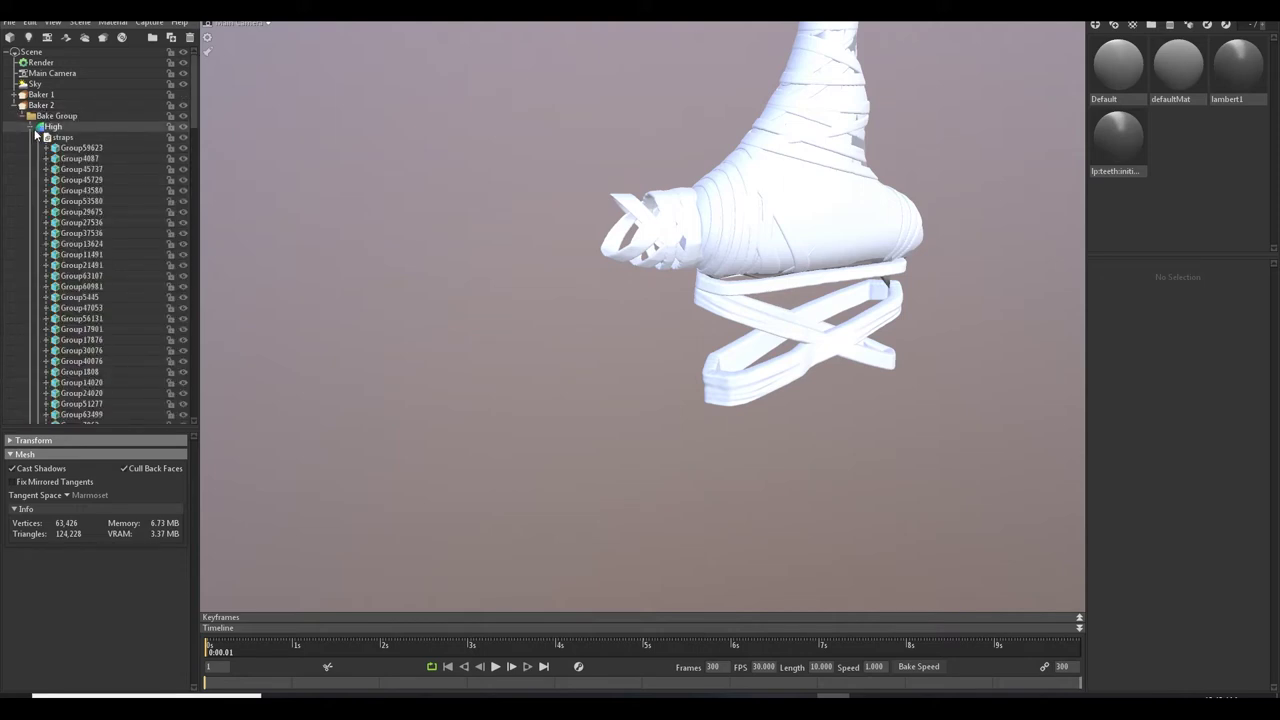
left_click(38, 138)
Highlight the straps and handle models in Baker 2's High slot and examine them over the full handle.
left_click(62, 139)
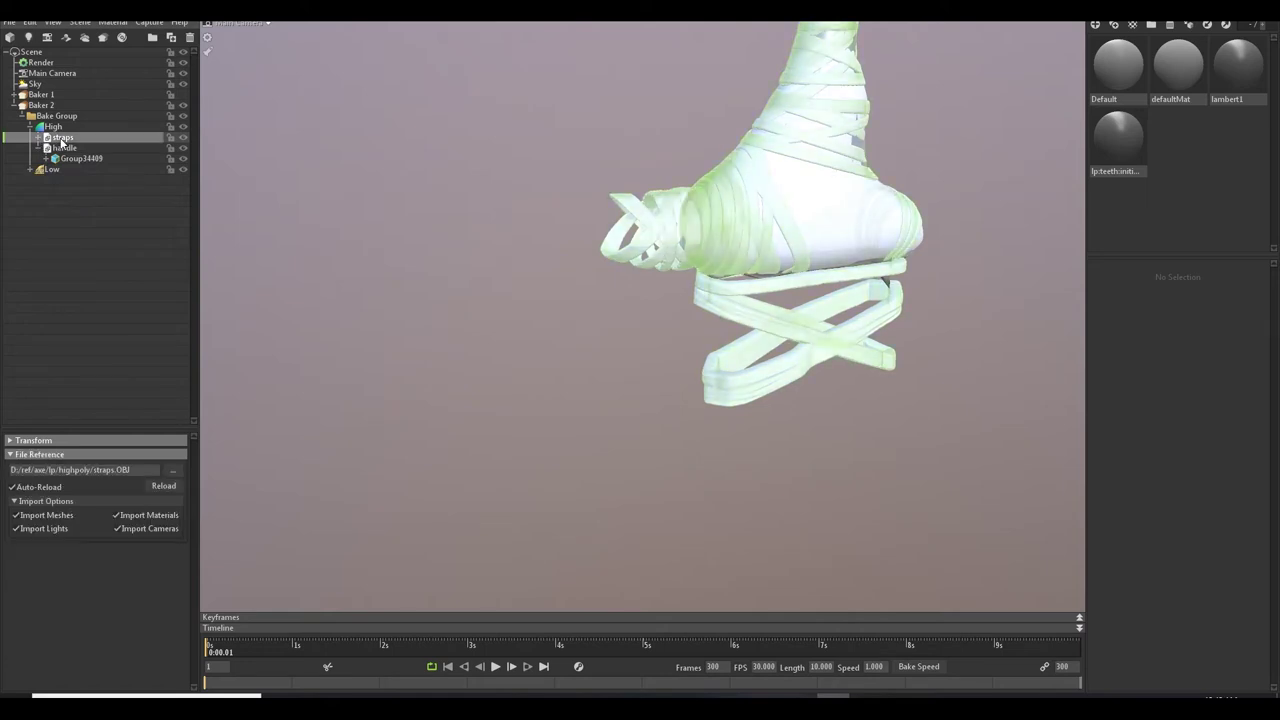
left_click(75, 150)
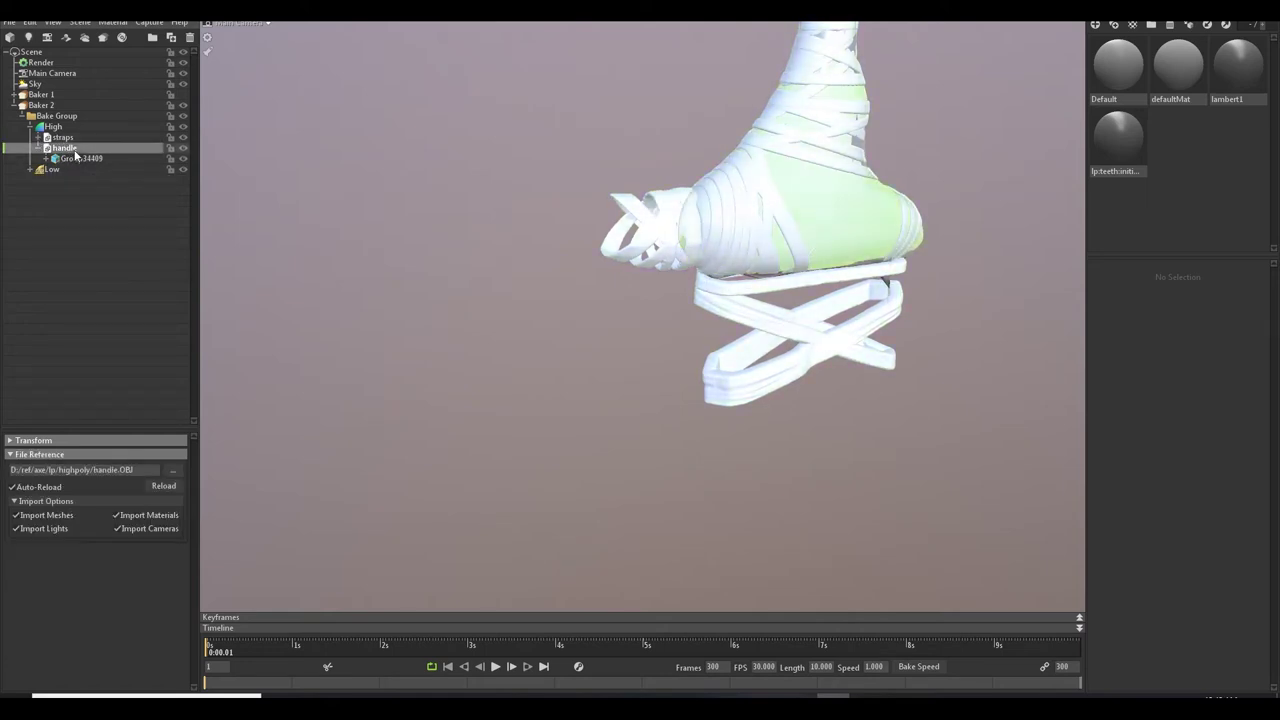
scroll(616, 317, "up", 5)
scroll(618, 311, "down", 7)
middle_click_drag(589, 245, 583, 290)
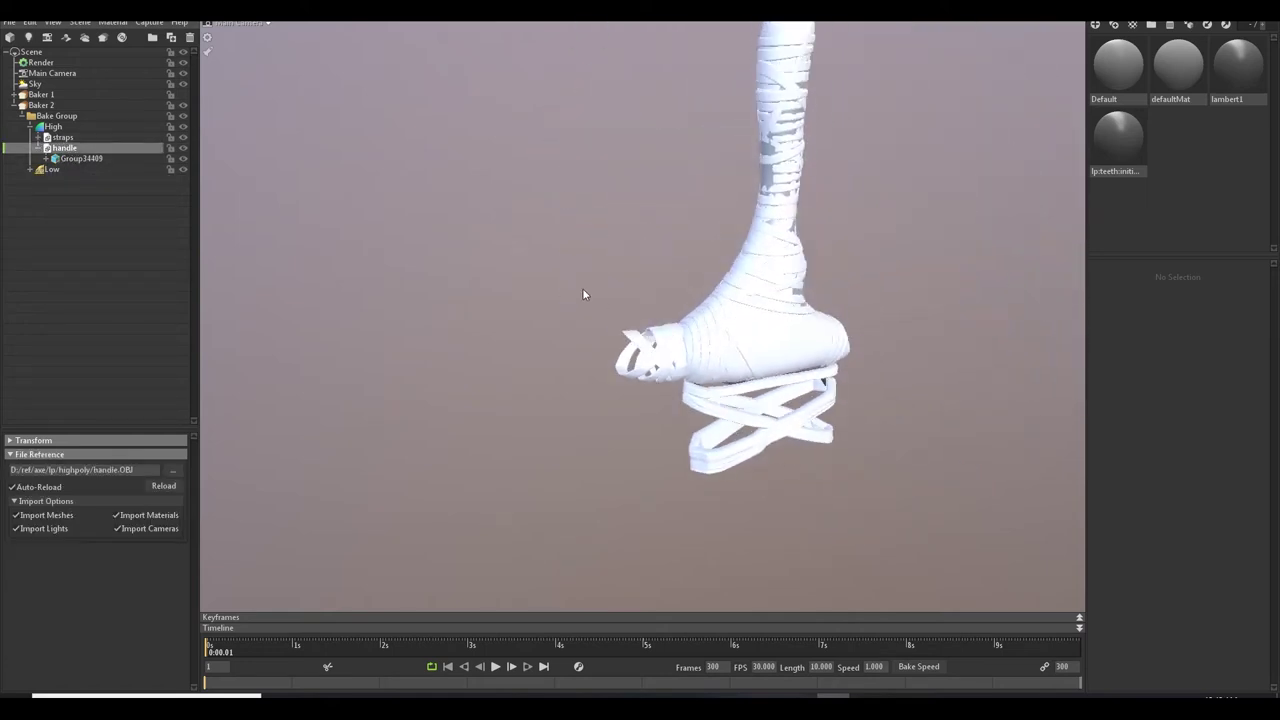
left_click_drag(583, 290, 594, 302)
middle_click_drag(594, 302, 588, 333)
left_click_drag(588, 333, 560, 297)
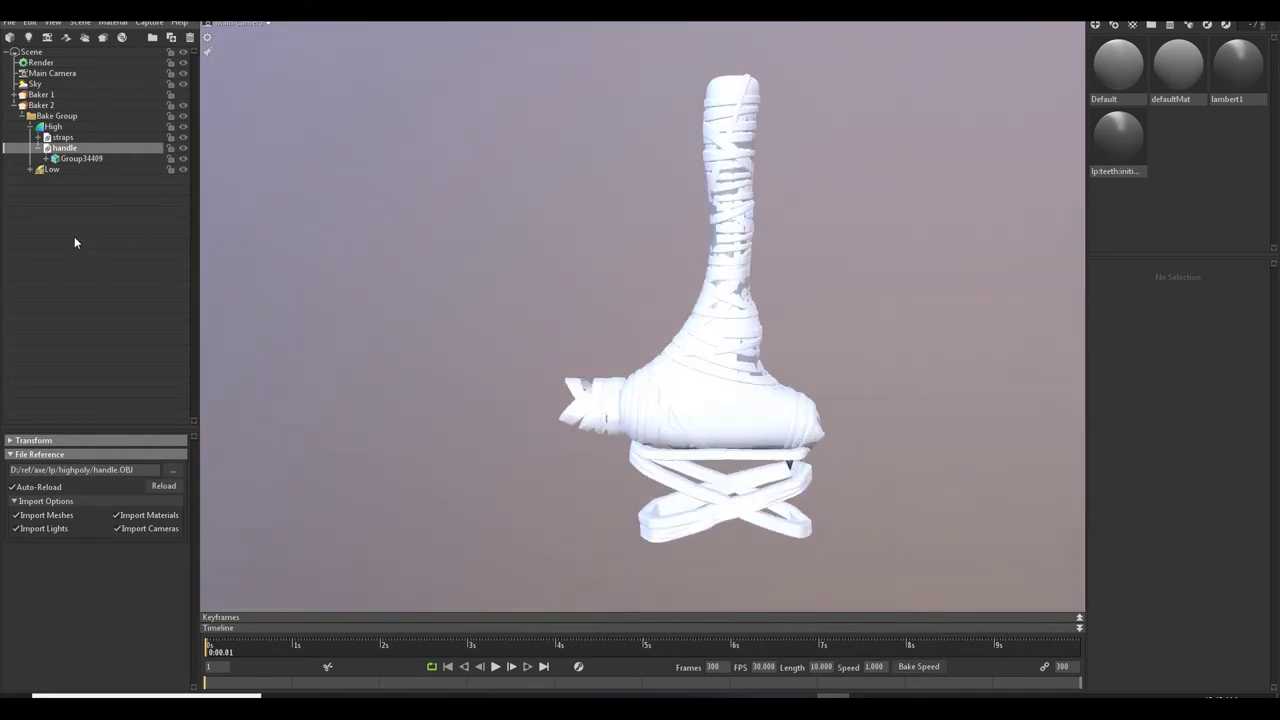
Expand Baker 2's Low slot to check handle_low, and select Baker 2 to show its bake settings.
left_click(30, 169)
left_click(61, 180)
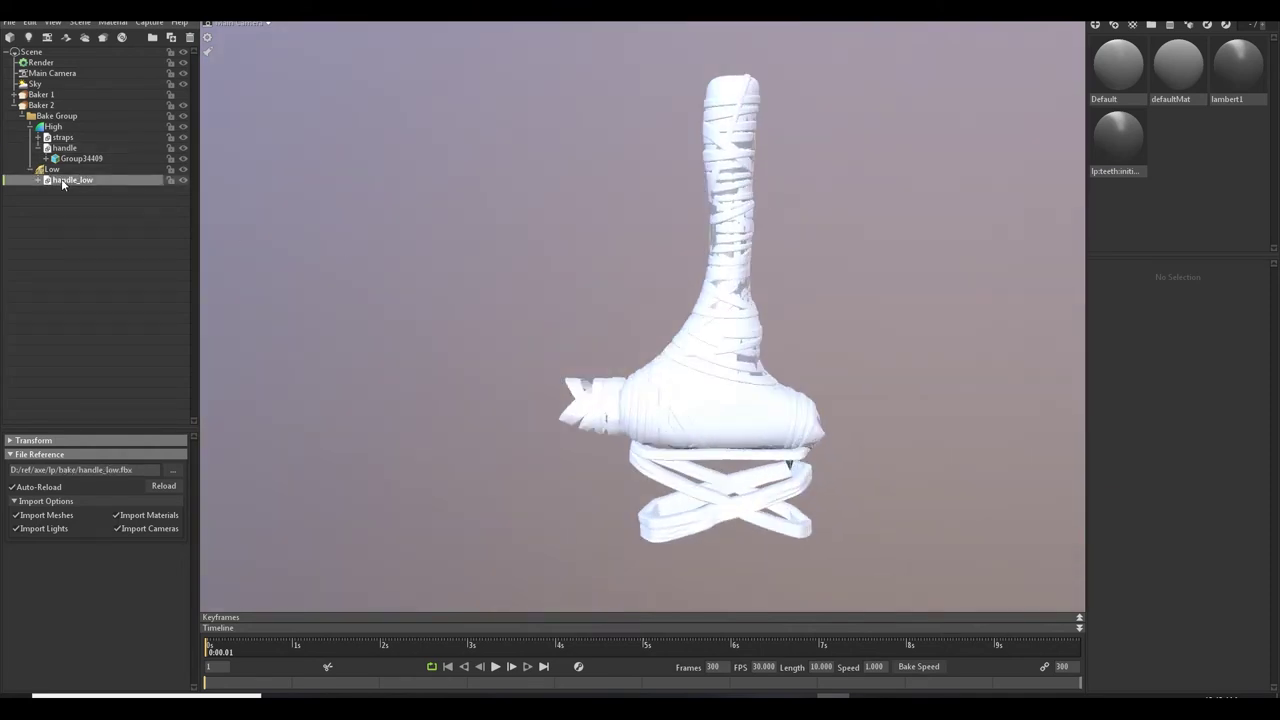
middle_click_drag(301, 175, 310, 211)
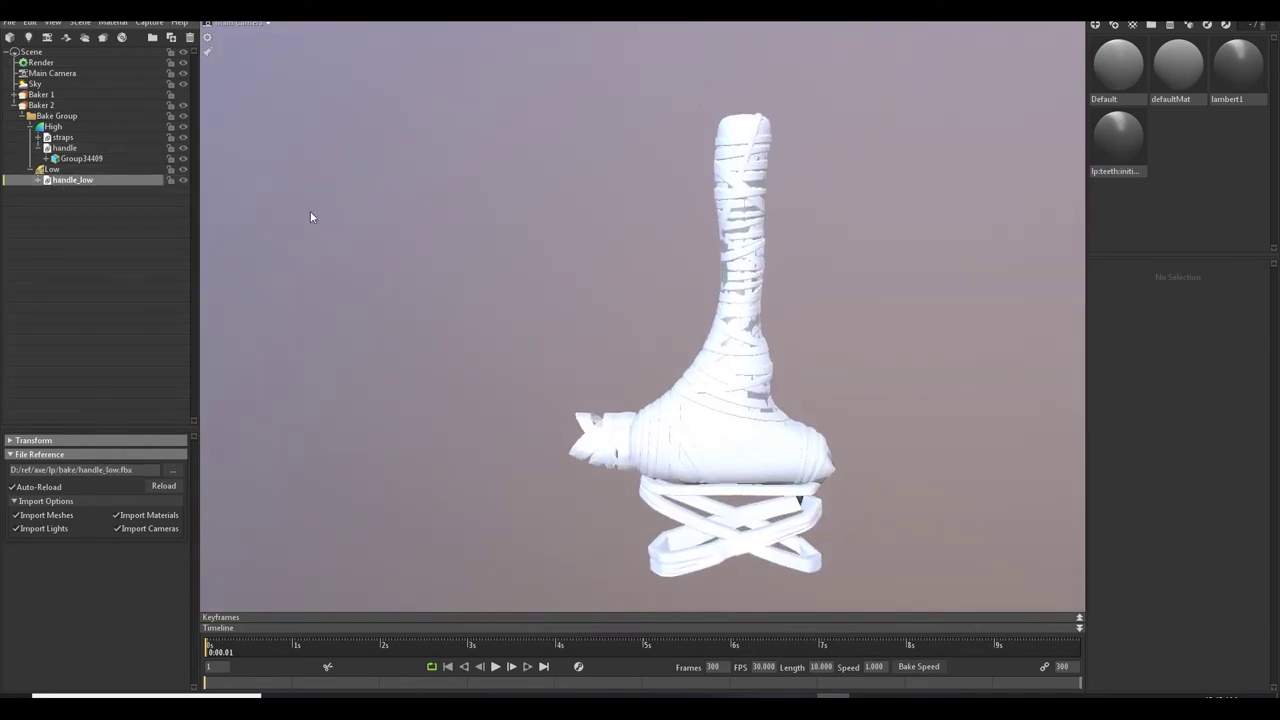
left_click(56, 106)
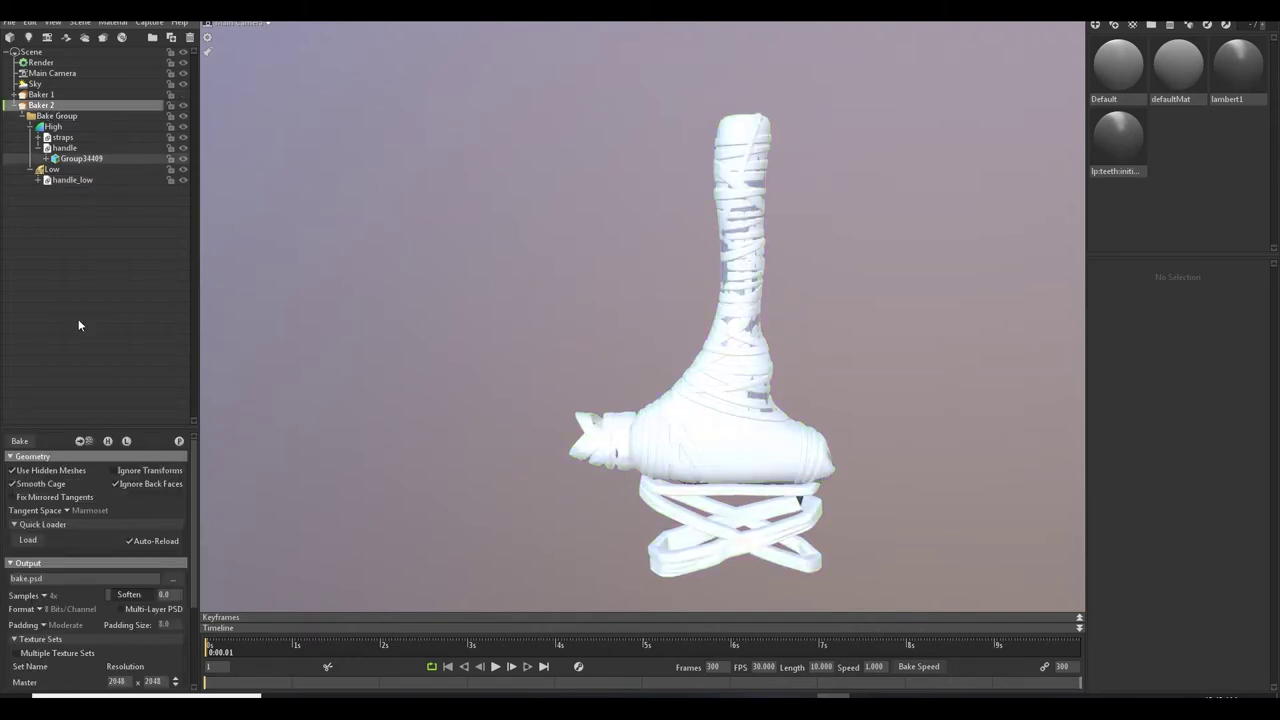
Reveal Baker 2's full bake settings, and hide its High slot to inspect the low-poly handle's wireframe.
left_click_drag(147, 428, 156, 268)
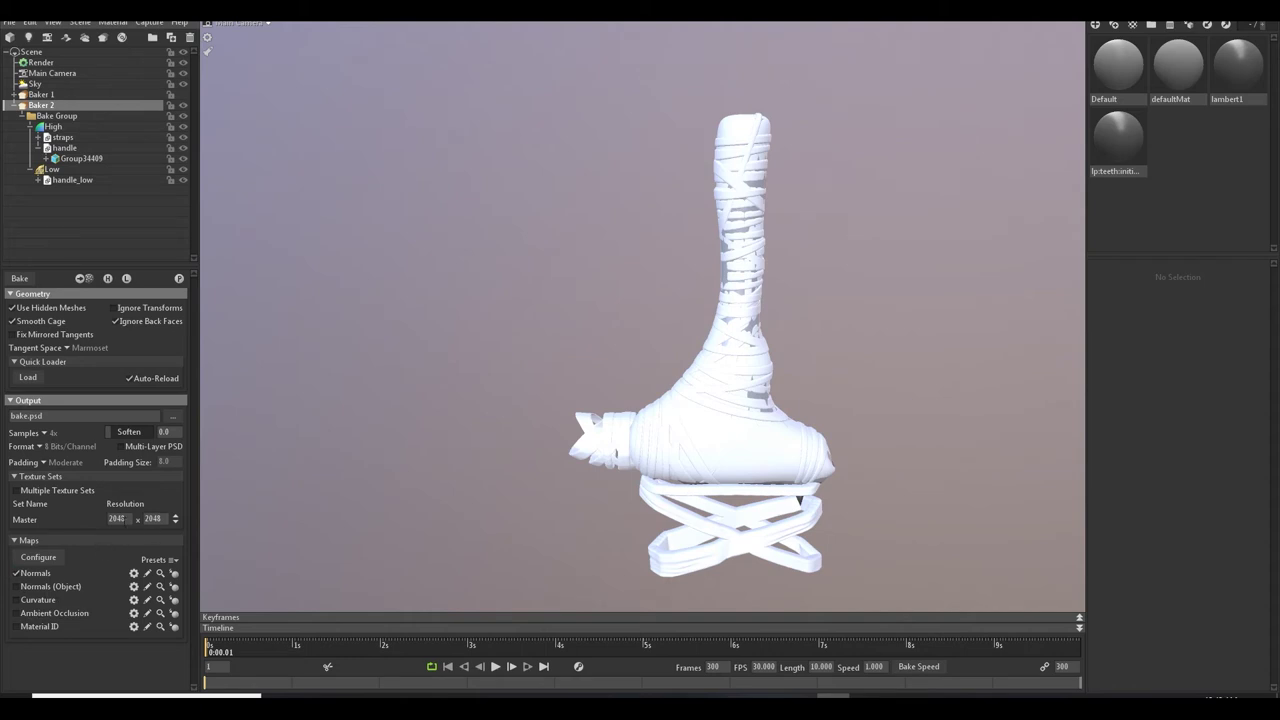
left_click(175, 522)
left_click(182, 129)
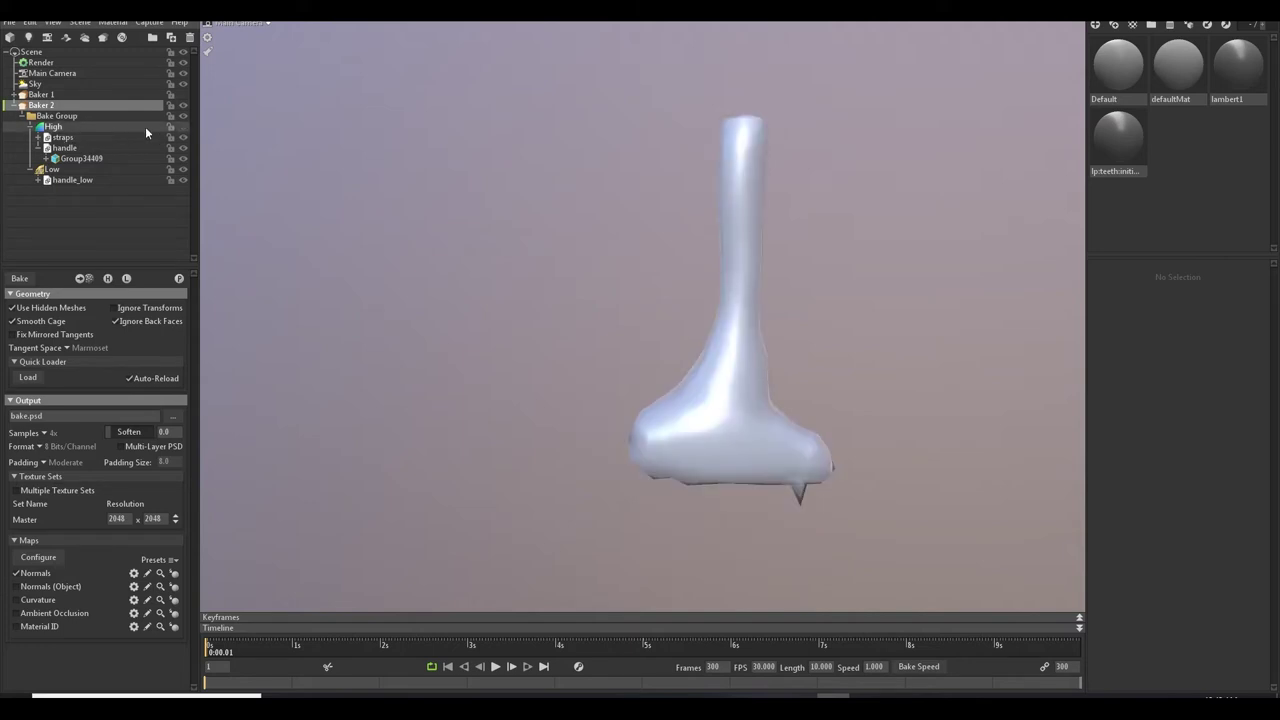
left_click_drag(575, 300, 450, 268)
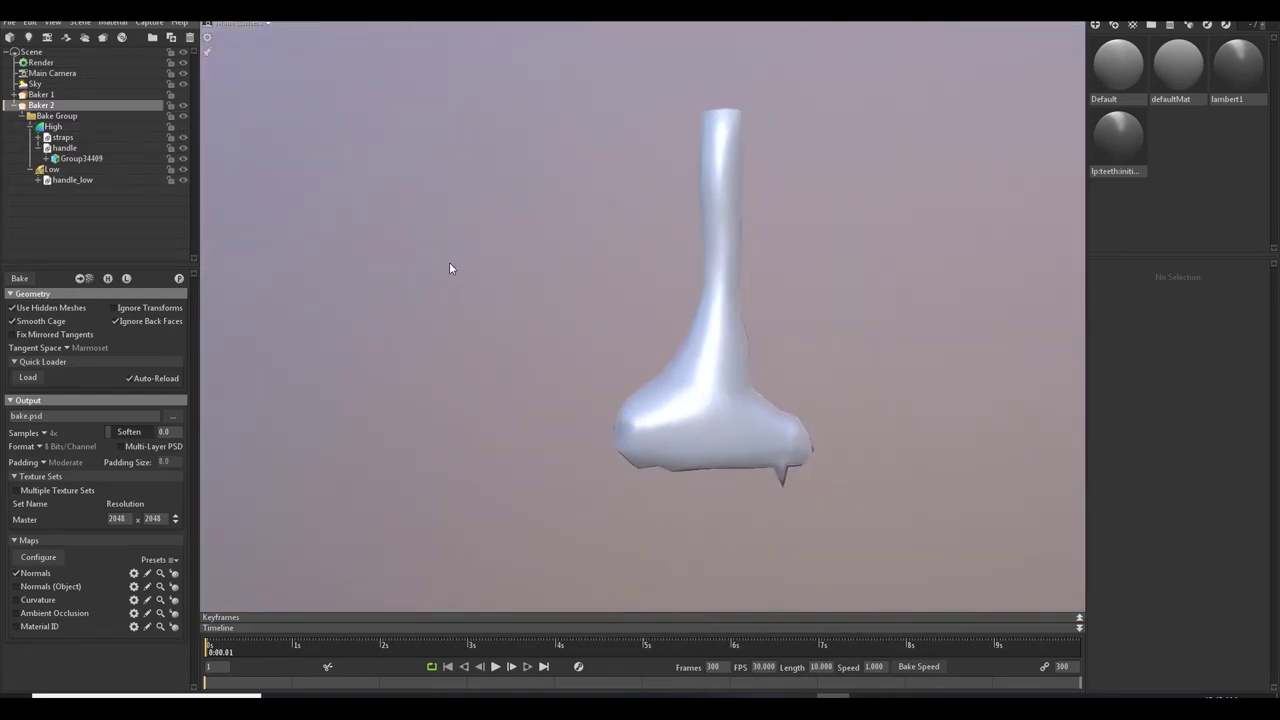
left_click(716, 433)
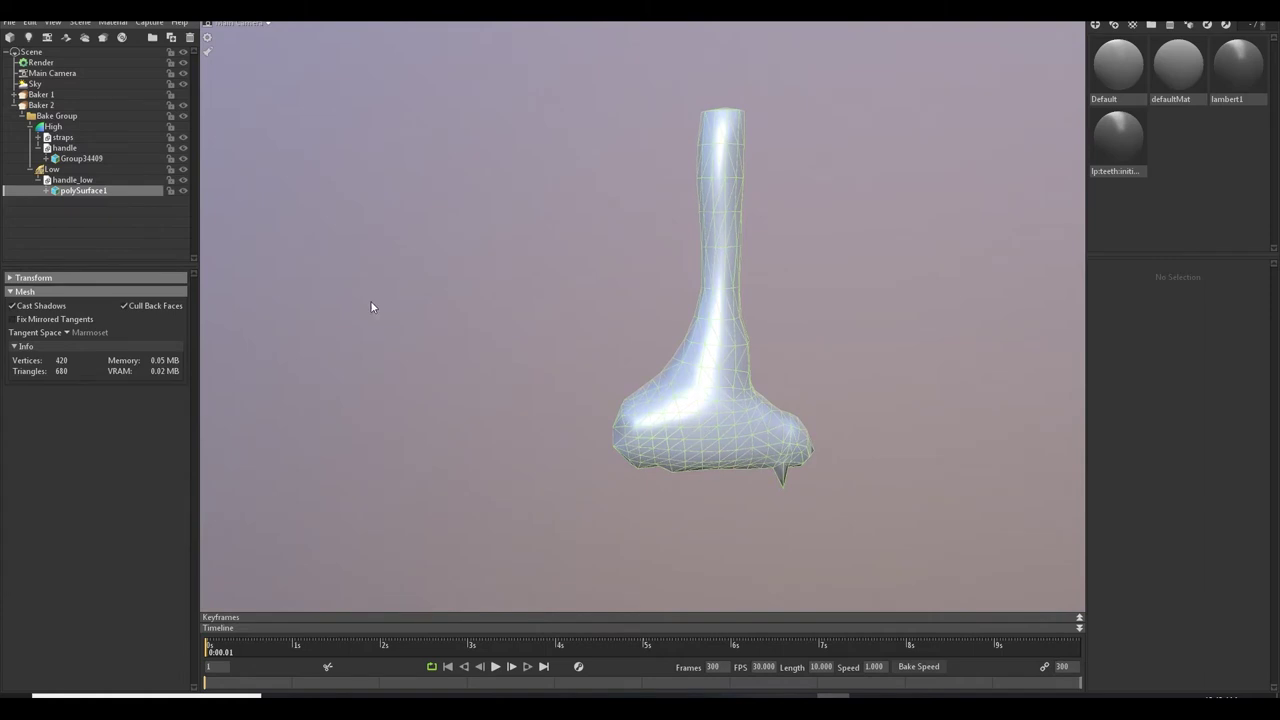
Set Baker 2's output file to normal.psd in a new "normal map" folder inside D:/New folder.
left_click(40, 107)
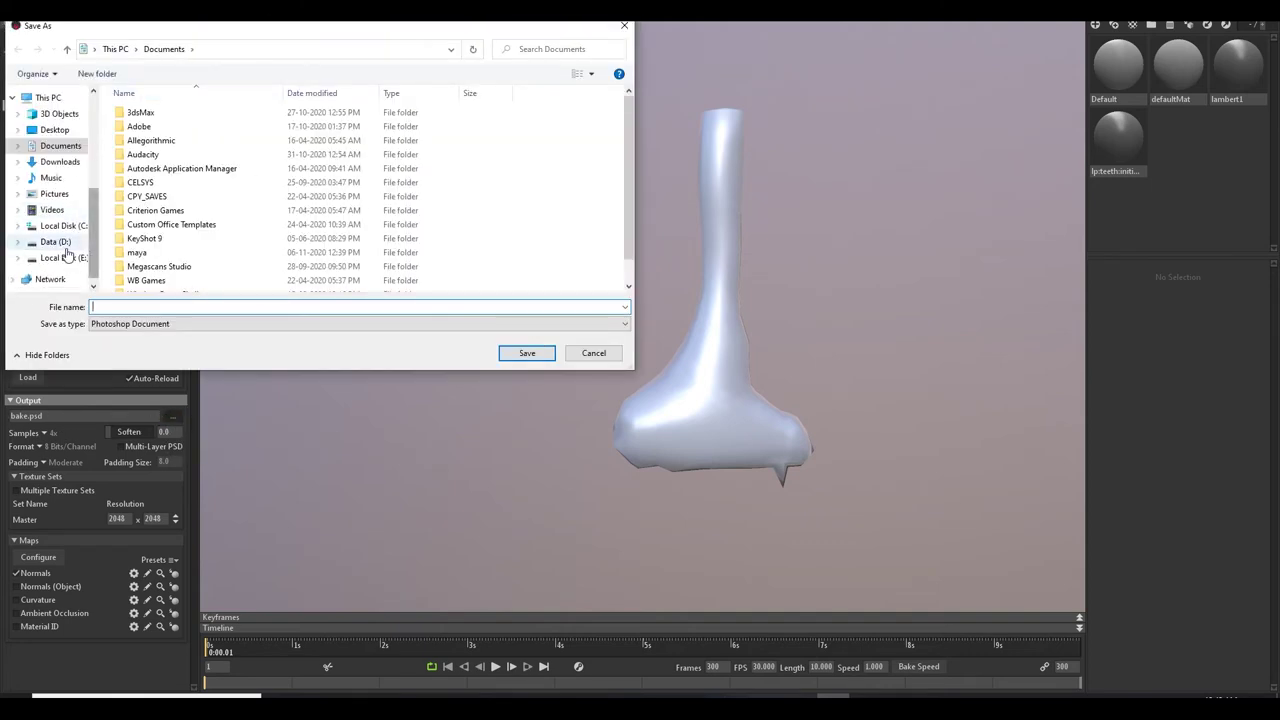
left_click(58, 242)
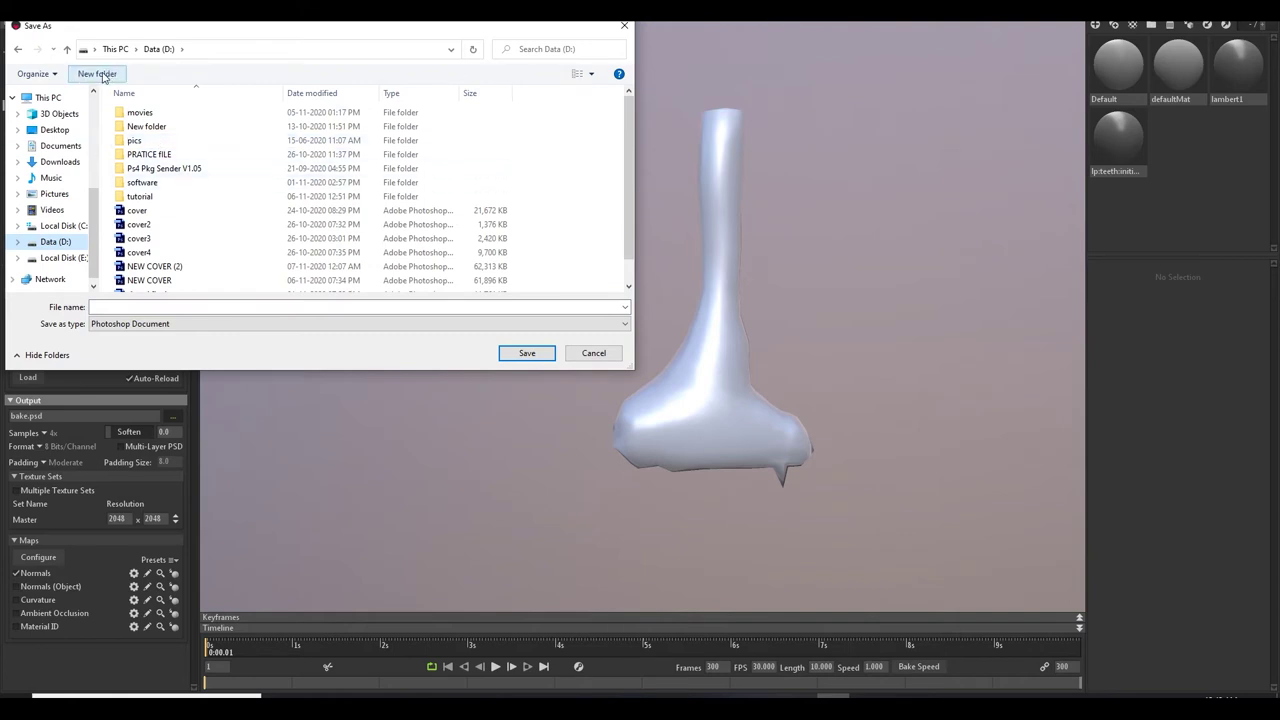
double_click(183, 130)
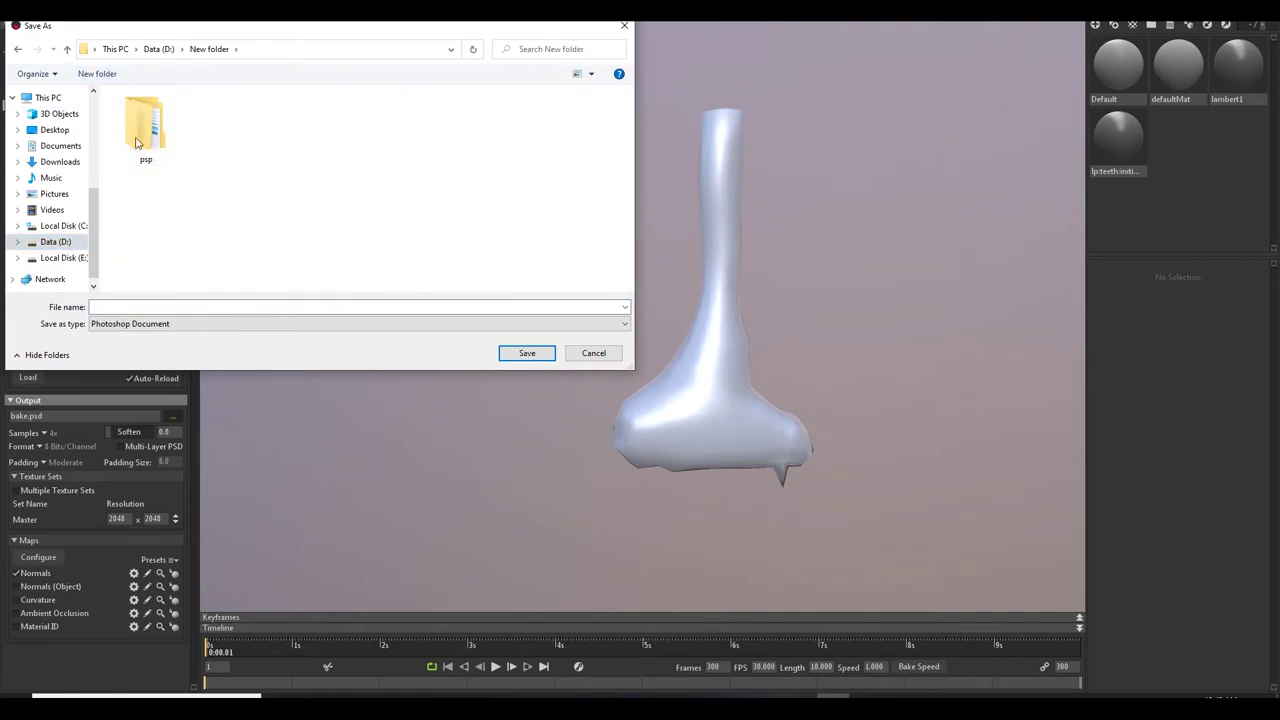
left_click(97, 73)
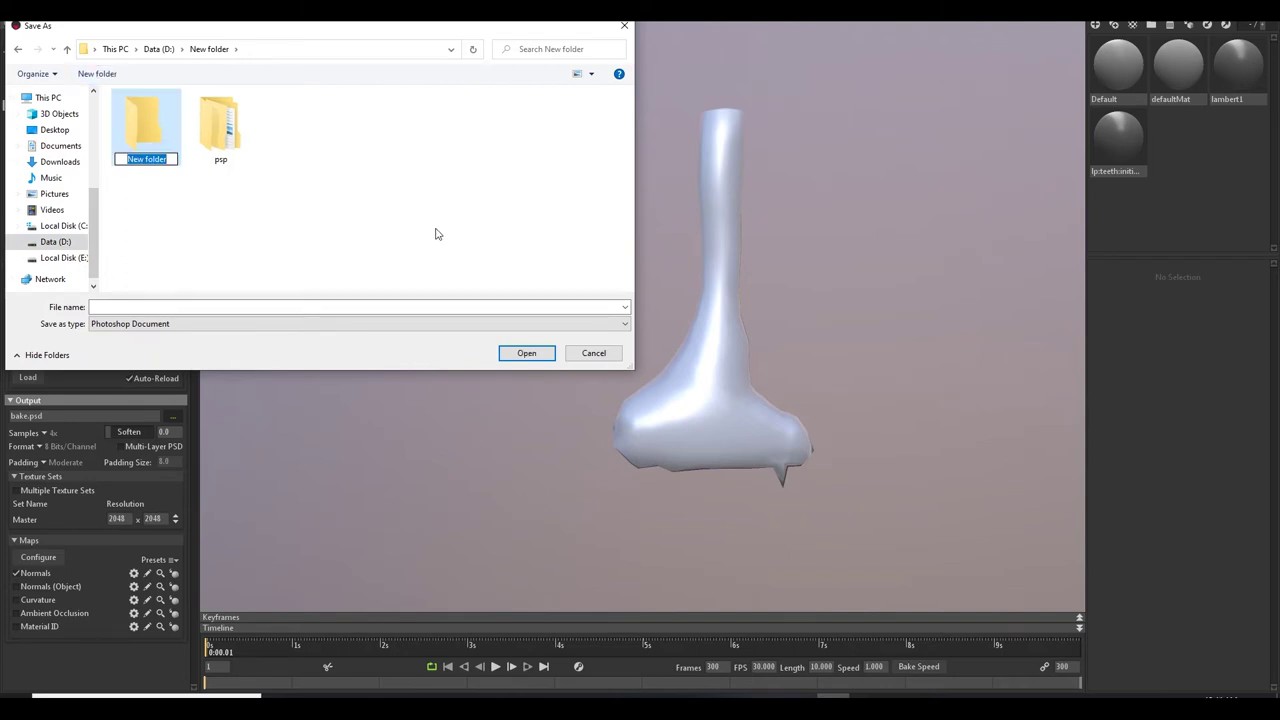
type("nirmalmal map")
key("Return")
key("Return")
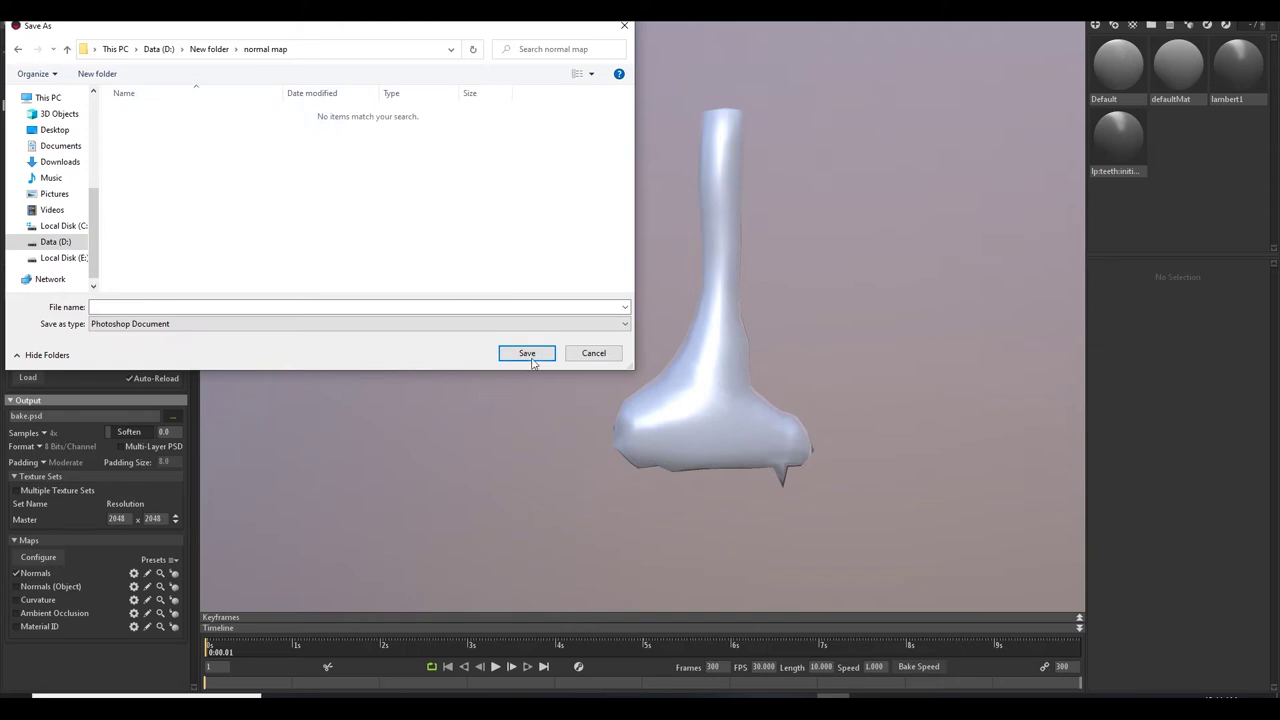
left_click(304, 308)
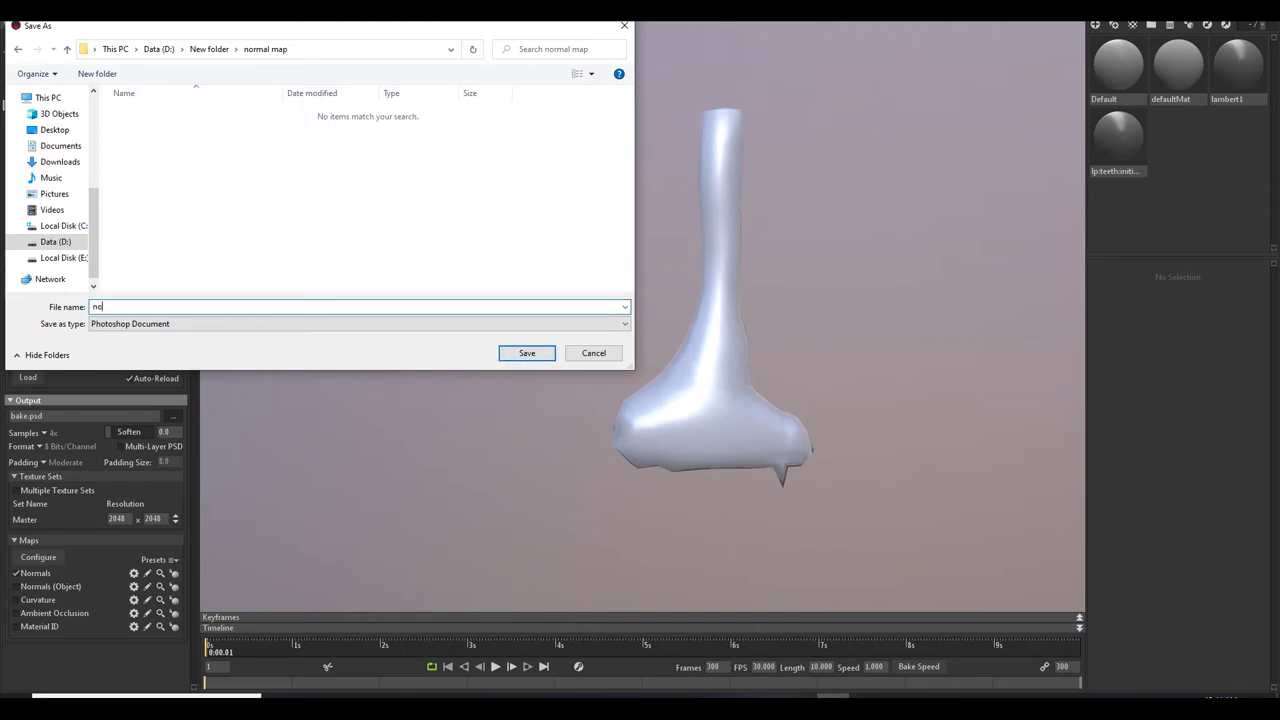
key("Return")
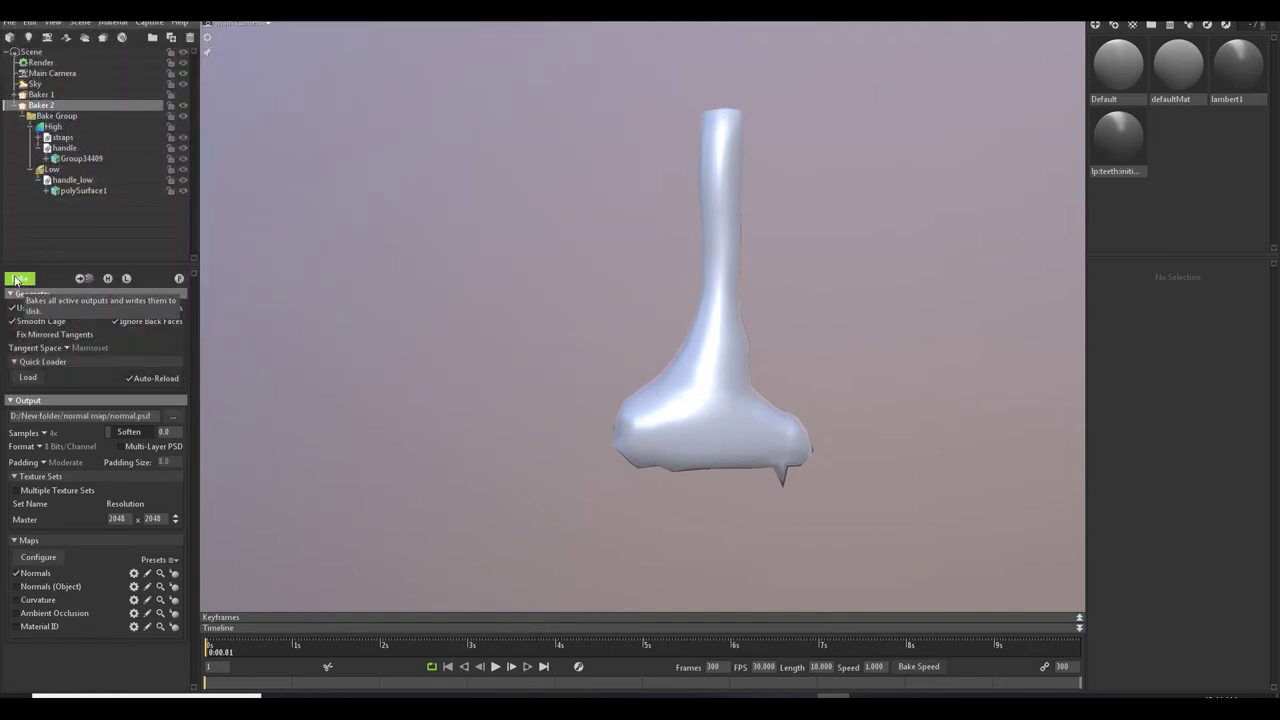
Bake Baker 2's normal map and preview the result on the low-poly handle.
left_click(15, 280)
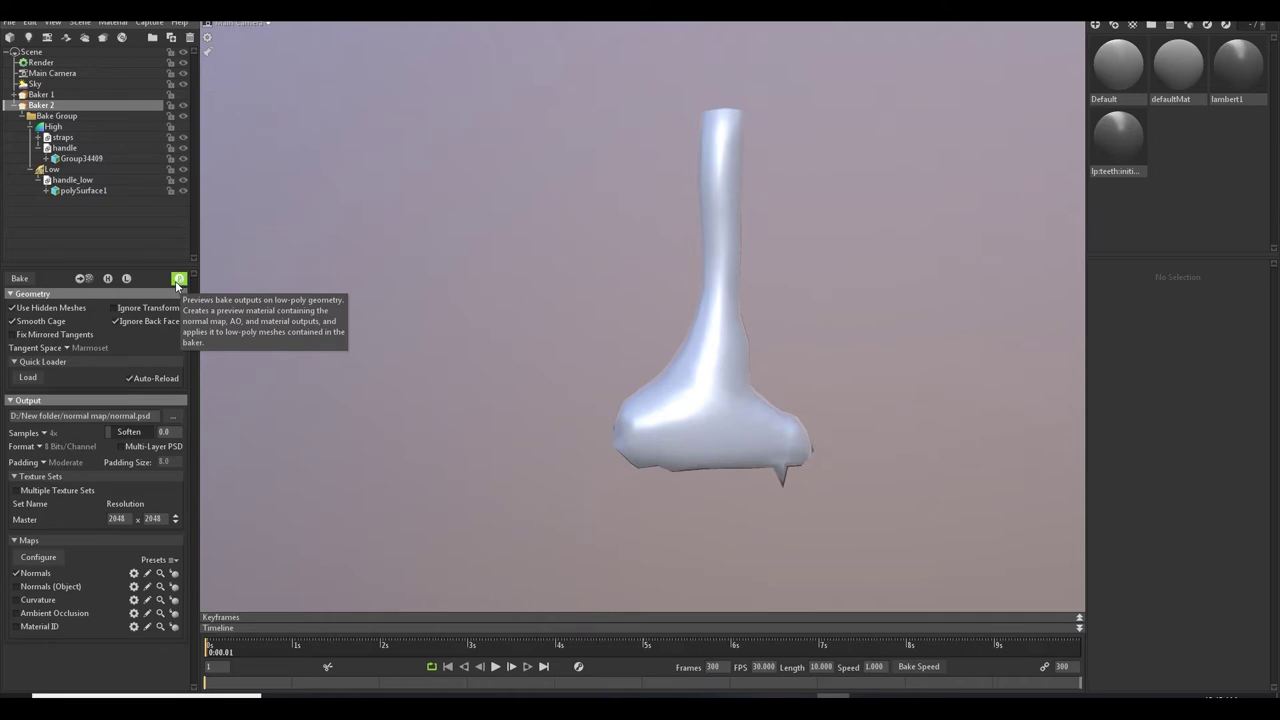
left_click(178, 280)
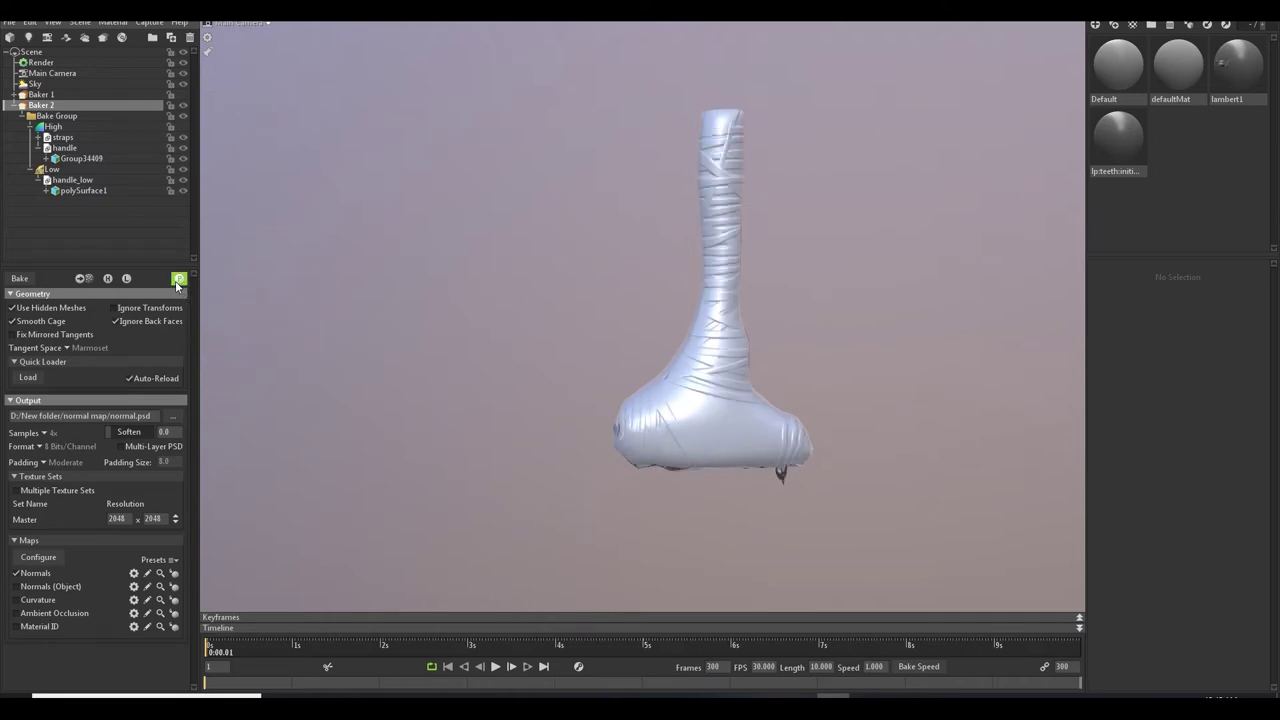
left_click_drag(804, 335, 716, 378)
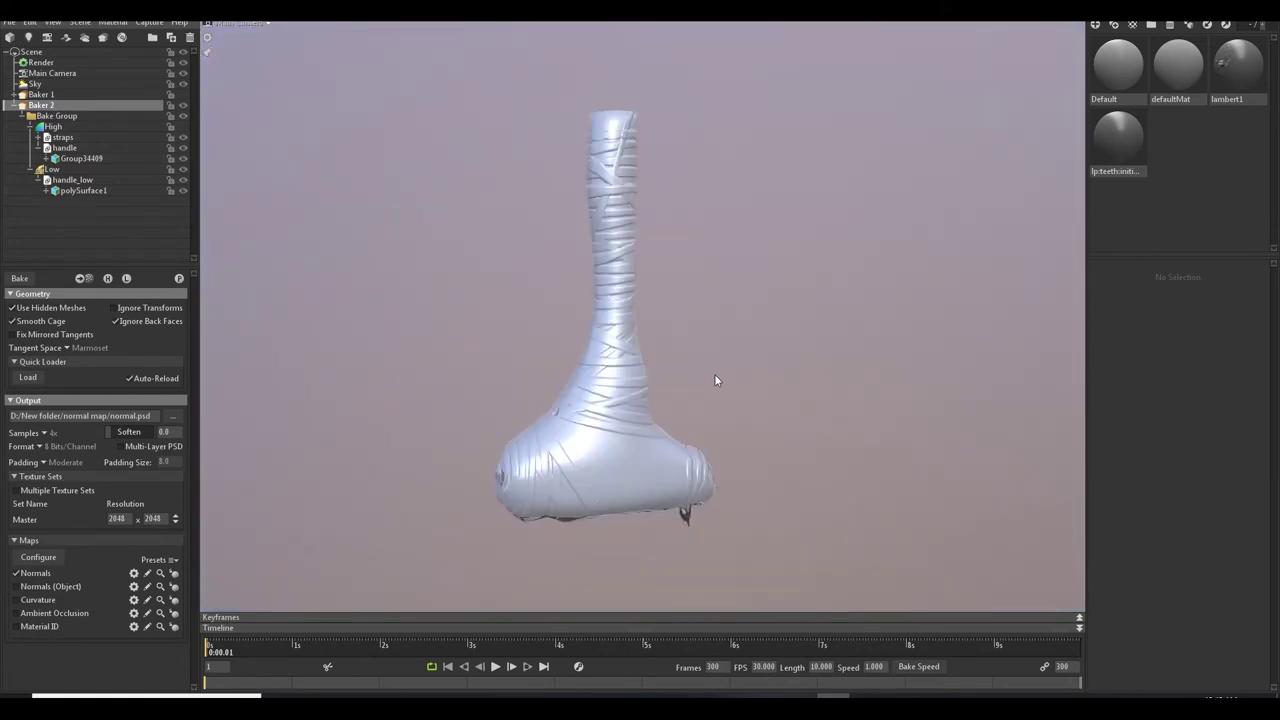
Examine the baked wraps up close from the base to the shaft of the handle.
scroll(660, 344, "up", 5)
scroll(651, 339, "up", 1)
middle_click_drag(651, 339, 648, 548)
left_click_drag(511, 367, 609, 423)
scroll(615, 417, "down", 3)
middle_click_drag(635, 510, 728, 250)
left_click_drag(715, 300, 646, 197)
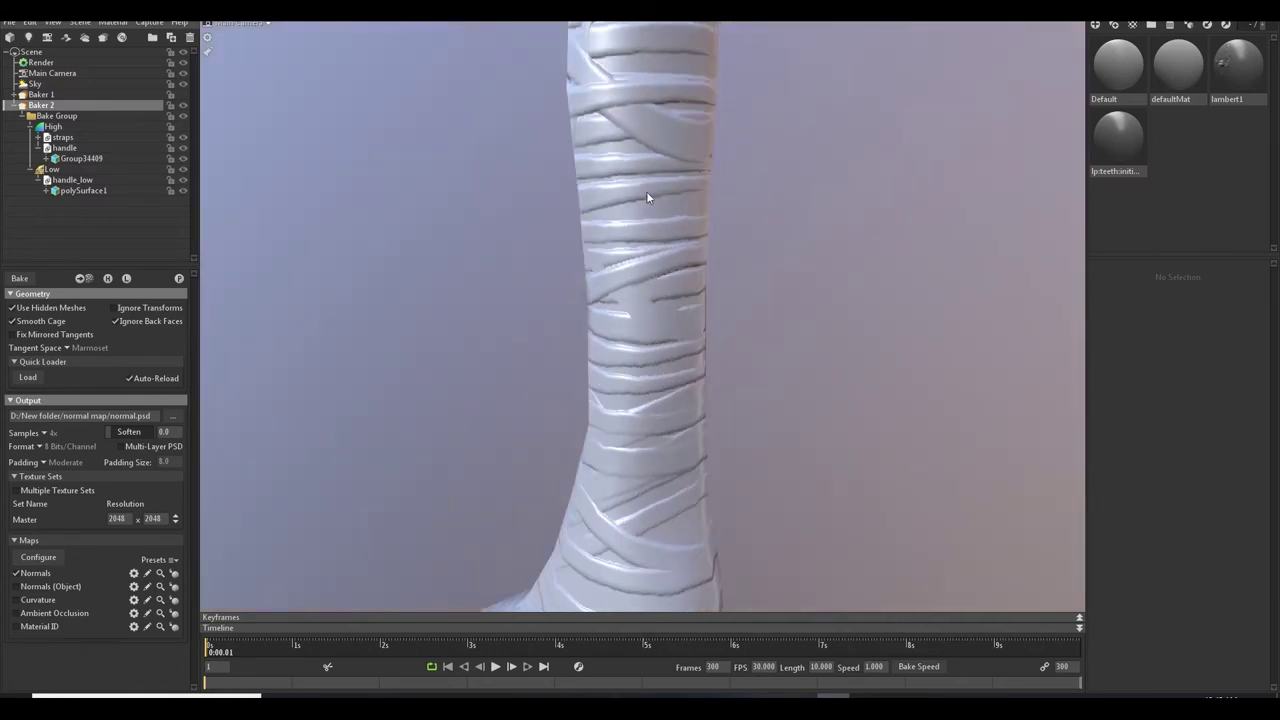
left_click_drag(797, 389, 577, 292)
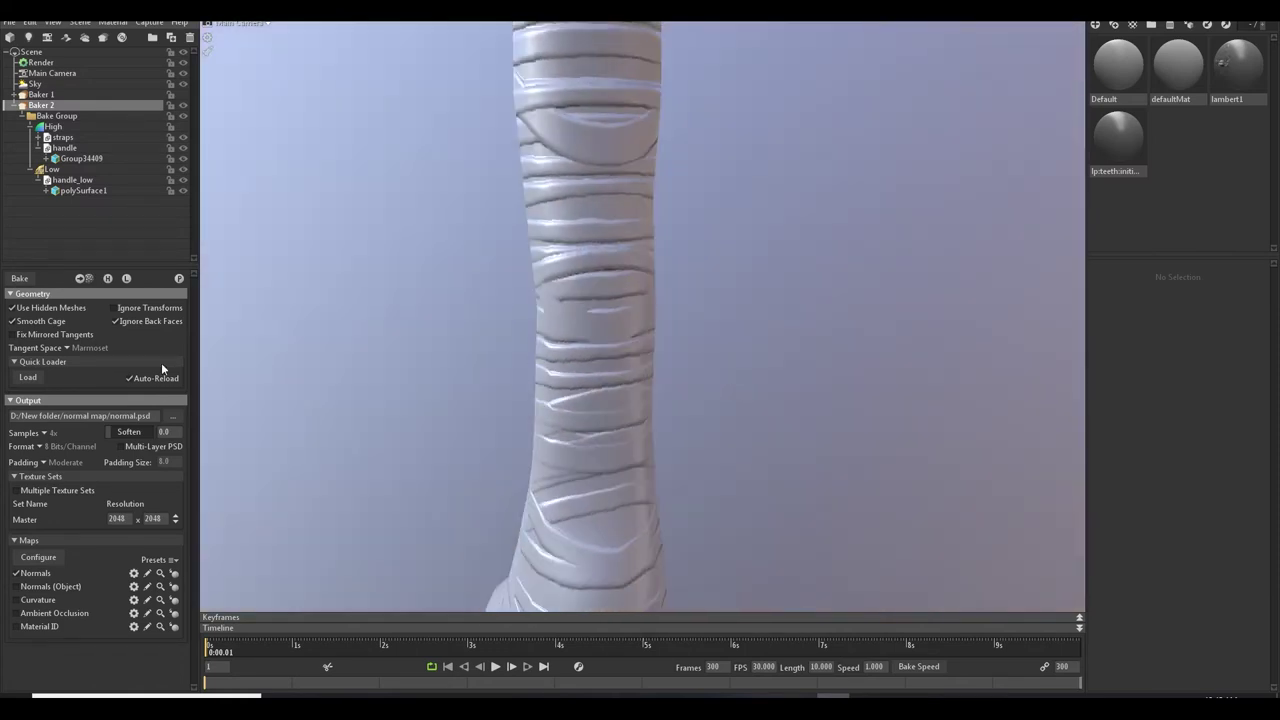
Select Baker 2's Low slot to show its cage settings, and check the cage around the handle.
left_click(71, 182)
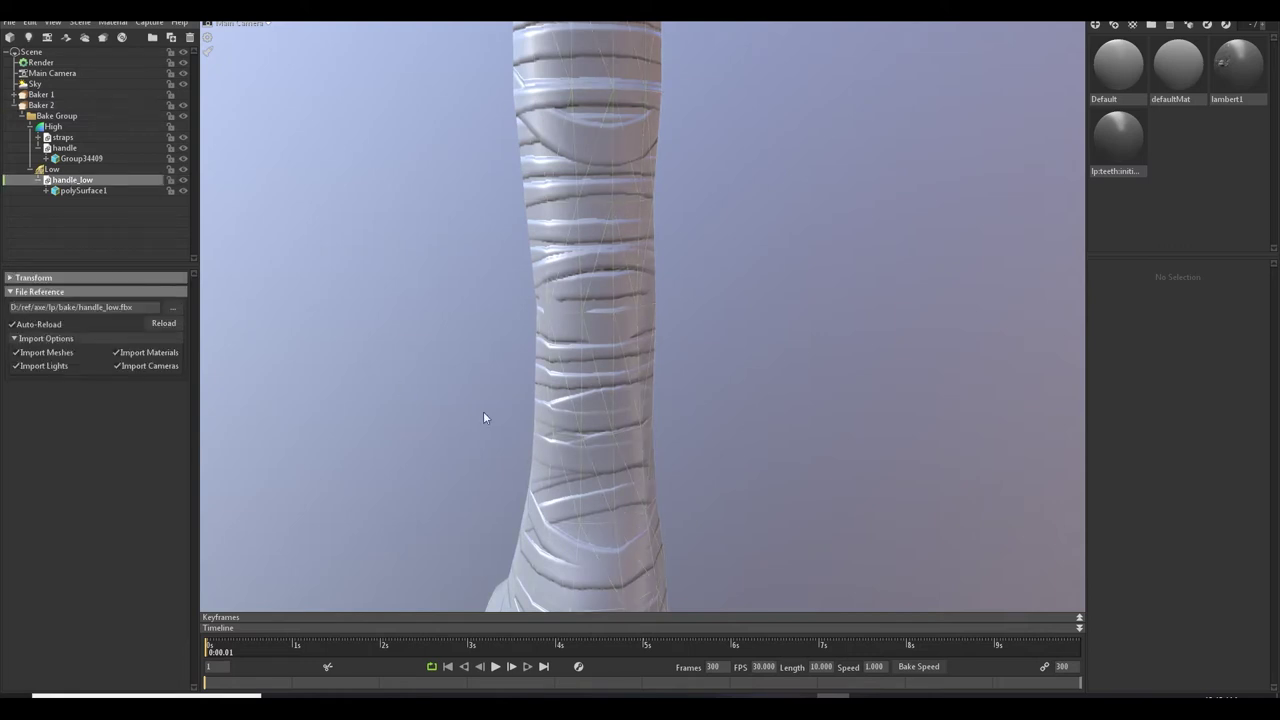
left_click_drag(483, 411, 385, 385)
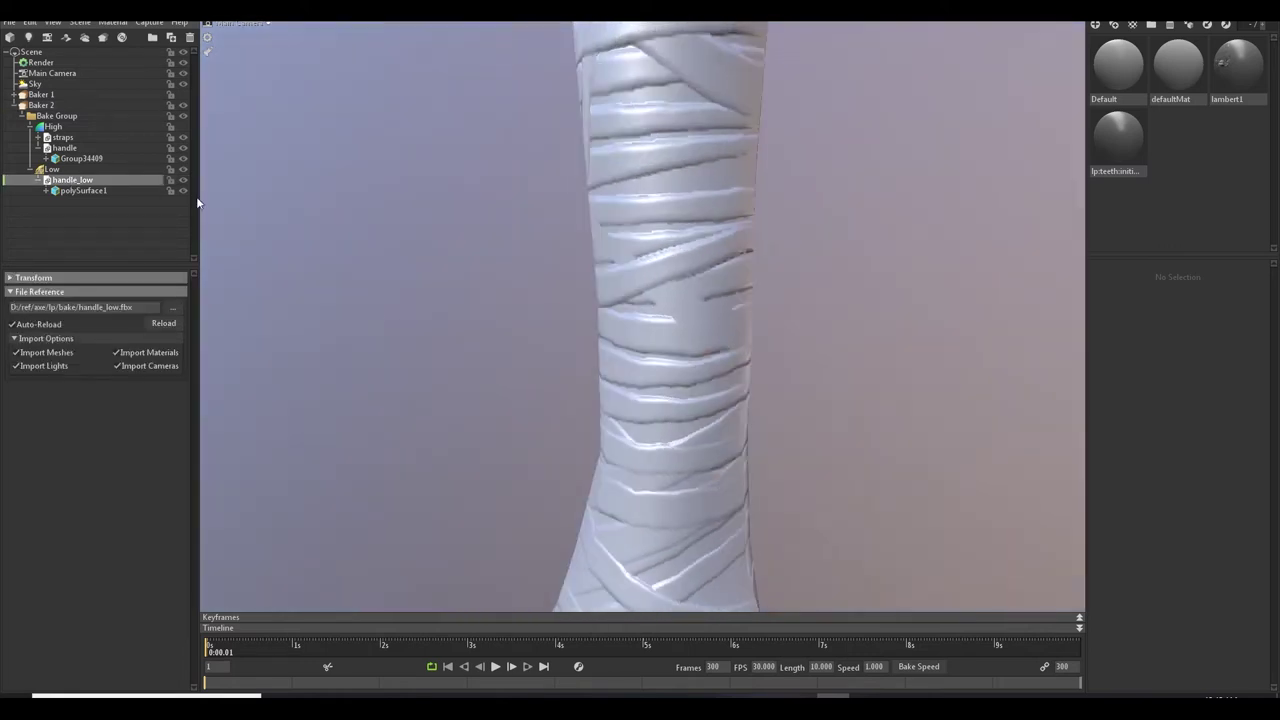
left_click(67, 171)
left_click_drag(448, 352, 533, 346)
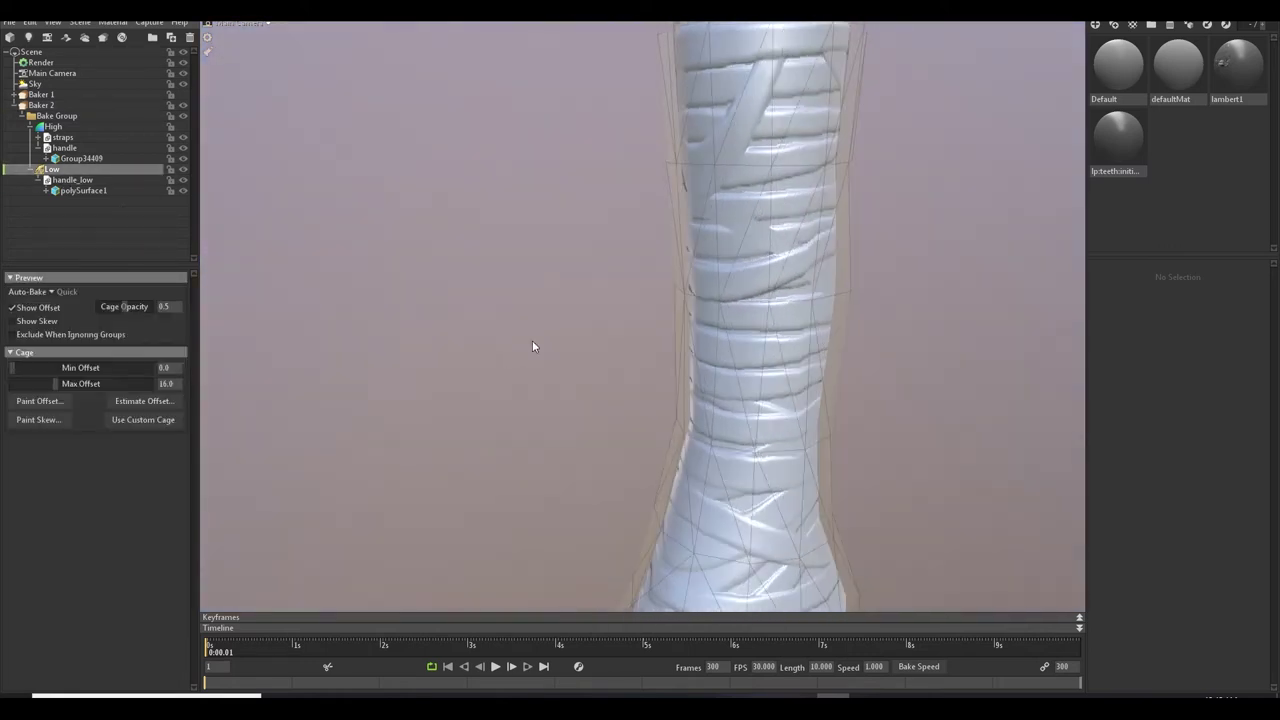
left_click_drag(642, 158, 571, 264)
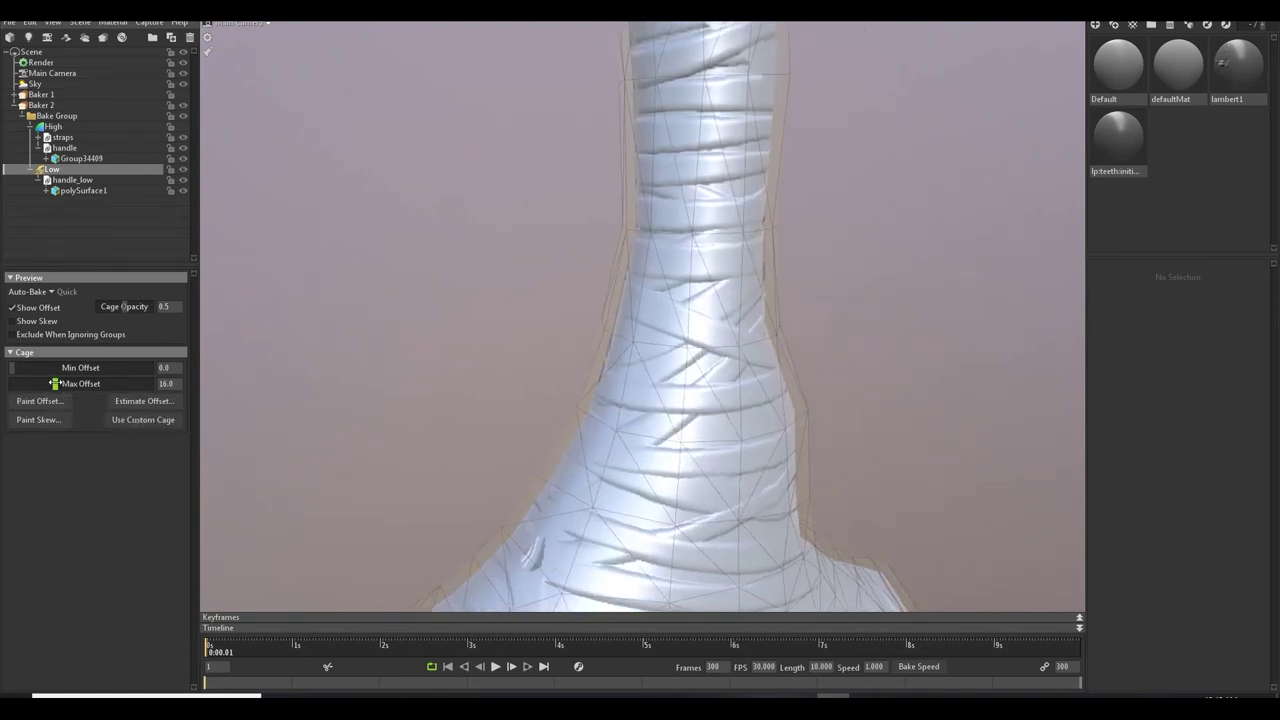
Try cage Max Offset values of 24.97 and 0.455, and inspect the preview along the whole handle.
left_click_drag(56, 384, 62, 383)
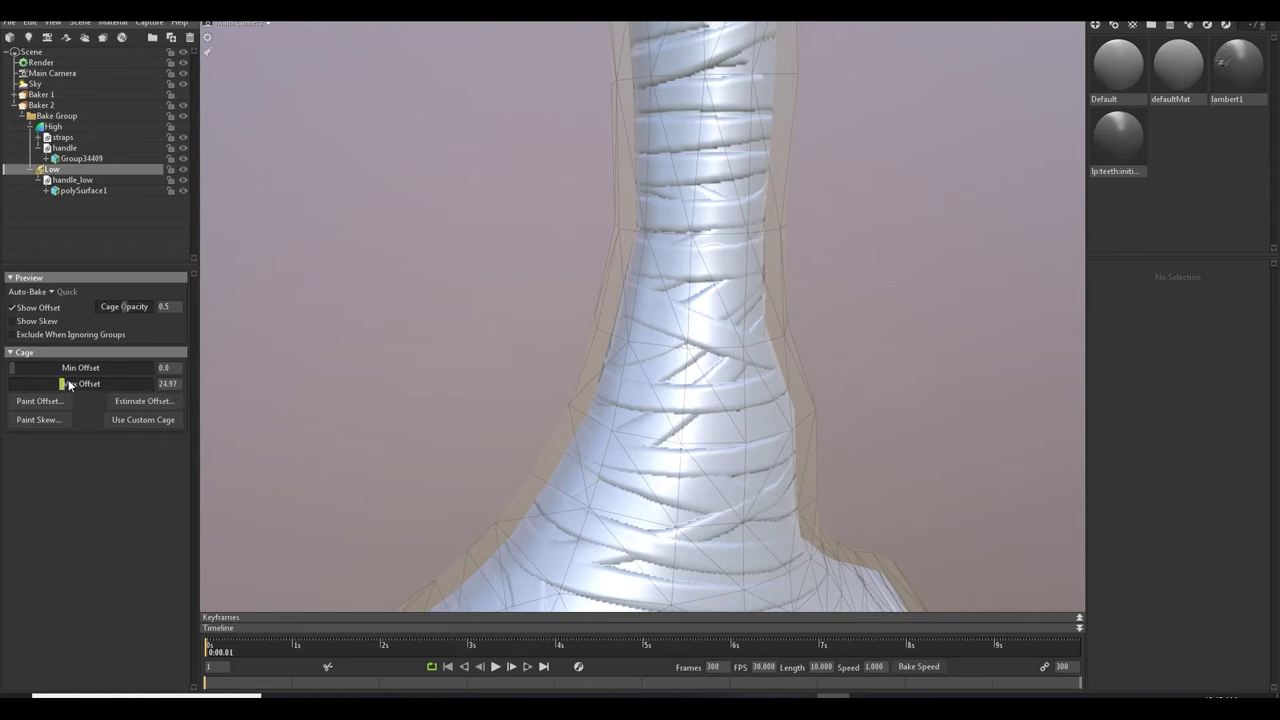
left_click_drag(62, 384, 25, 383)
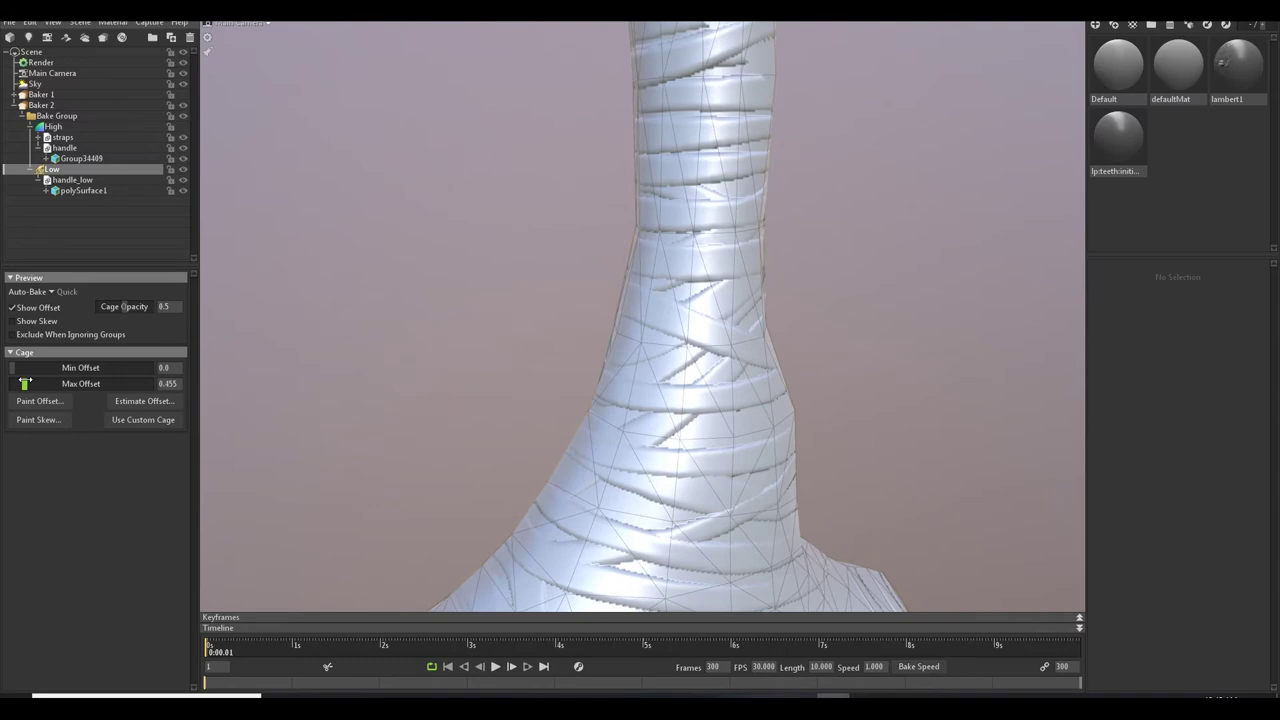
scroll(865, 396, "up", 3)
scroll(866, 396, "down", 6)
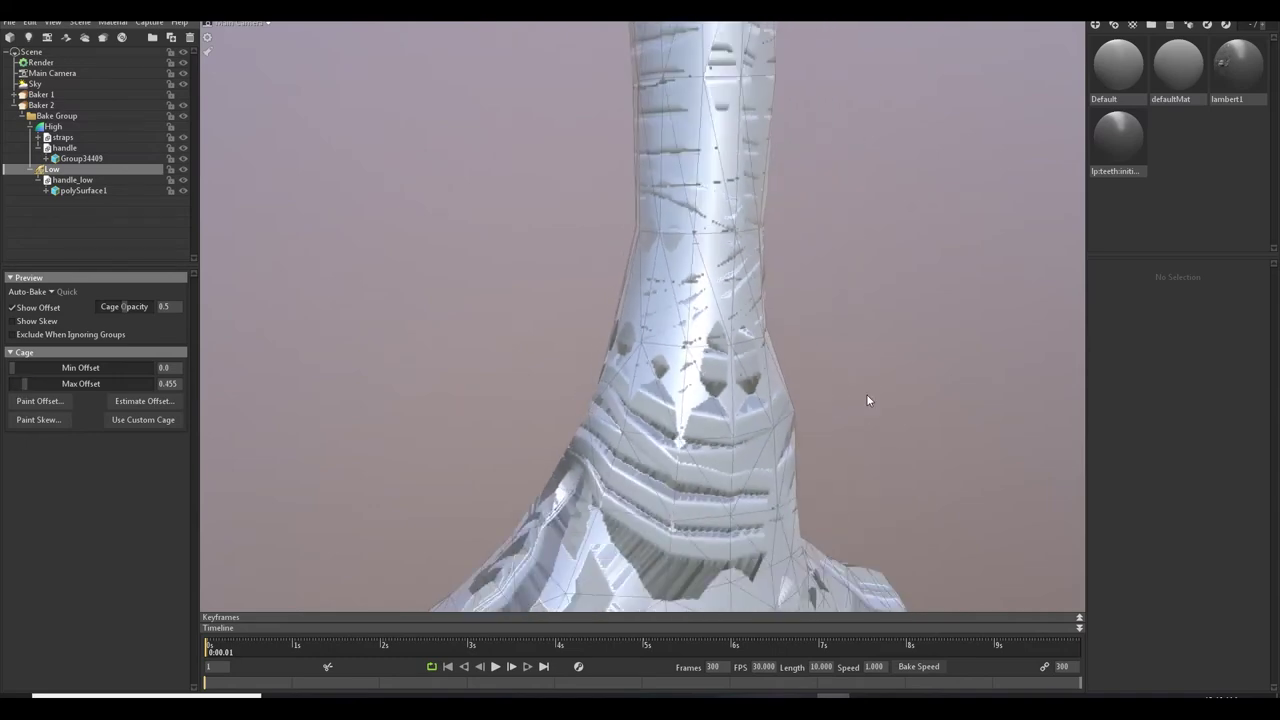
left_click_drag(912, 391, 622, 376)
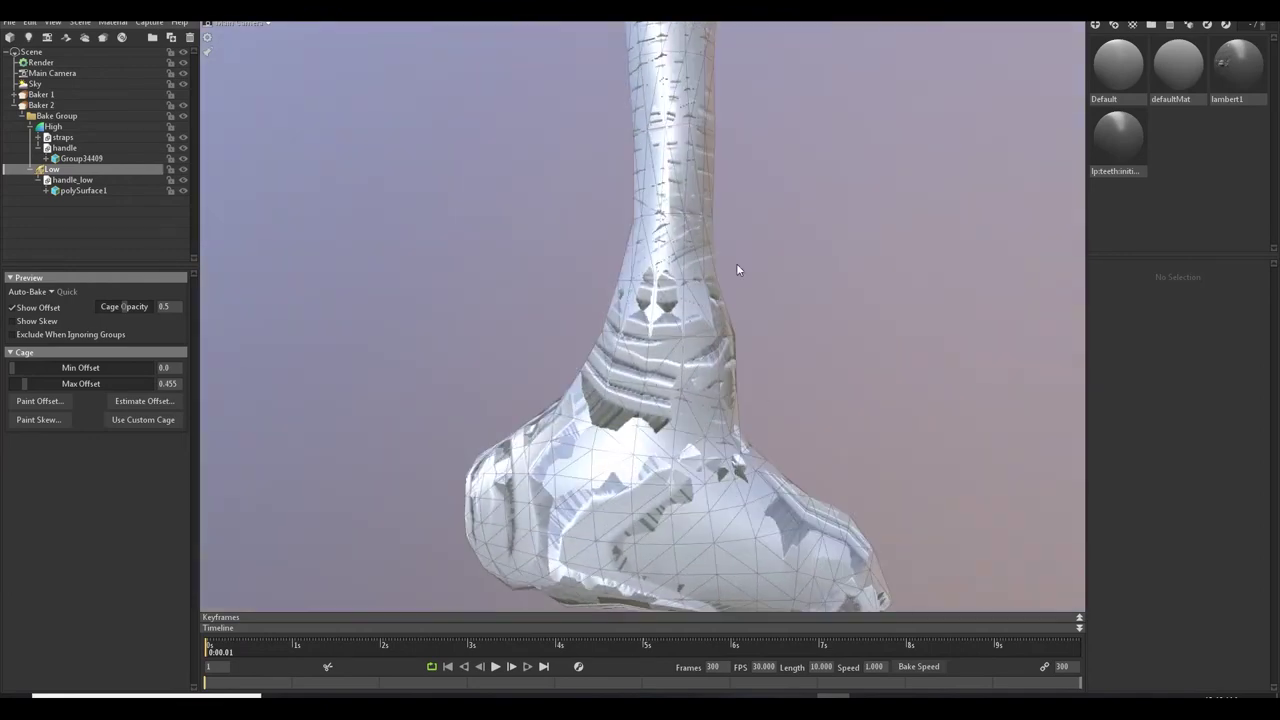
left_click_drag(793, 346, 650, 348)
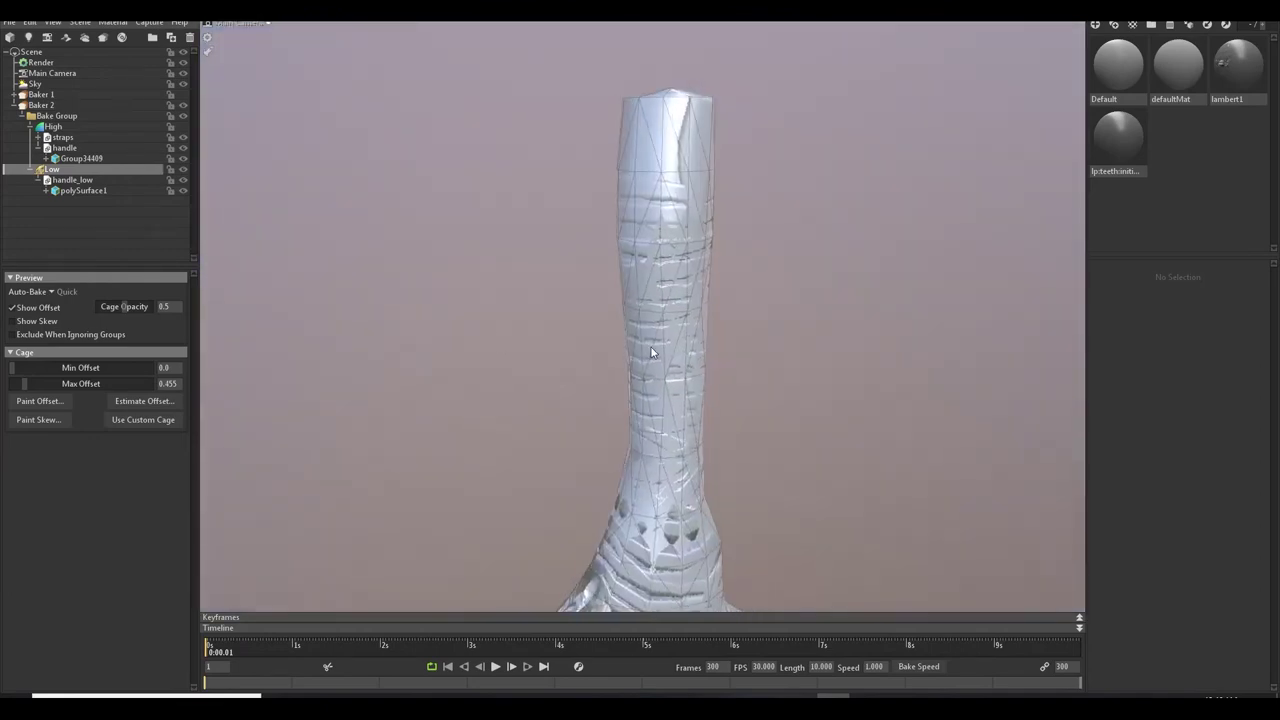
middle_click_drag(650, 348, 609, 340)
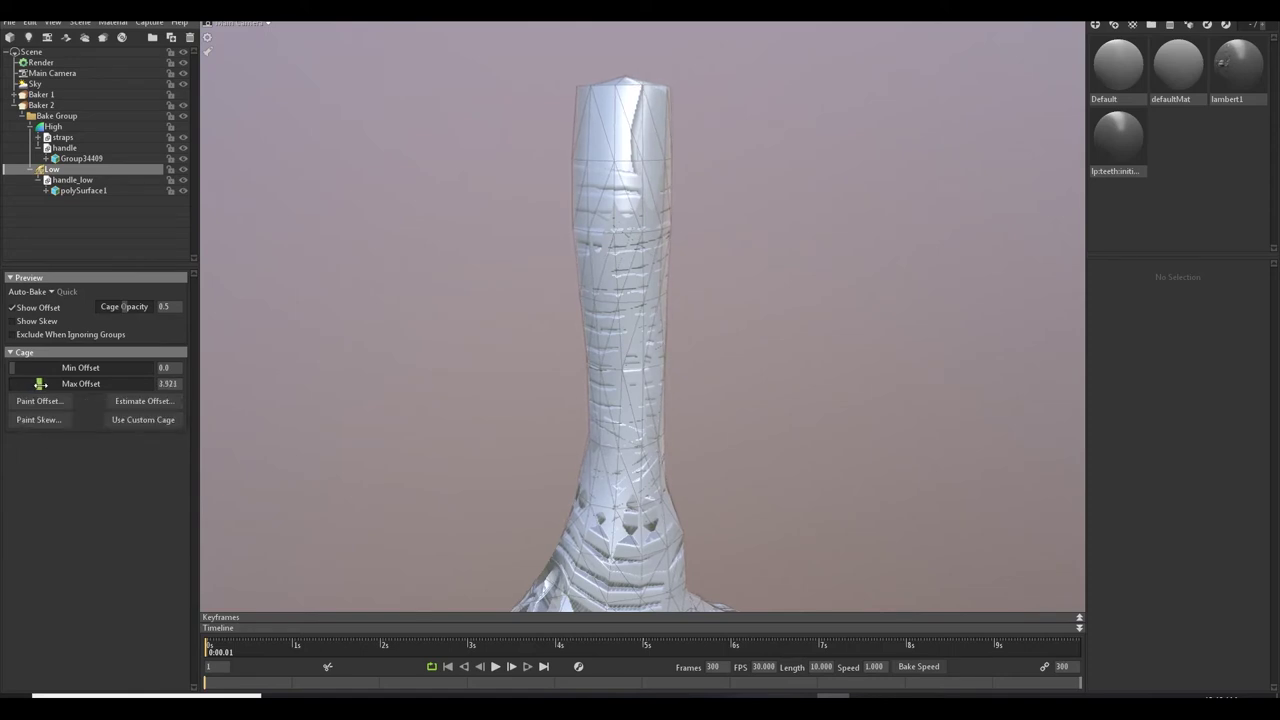
Raise the cage's Max Offset to 13.55 and on to 25.97, checking the wraps near the handle's upper end.
left_click_drag(40, 383, 52, 383)
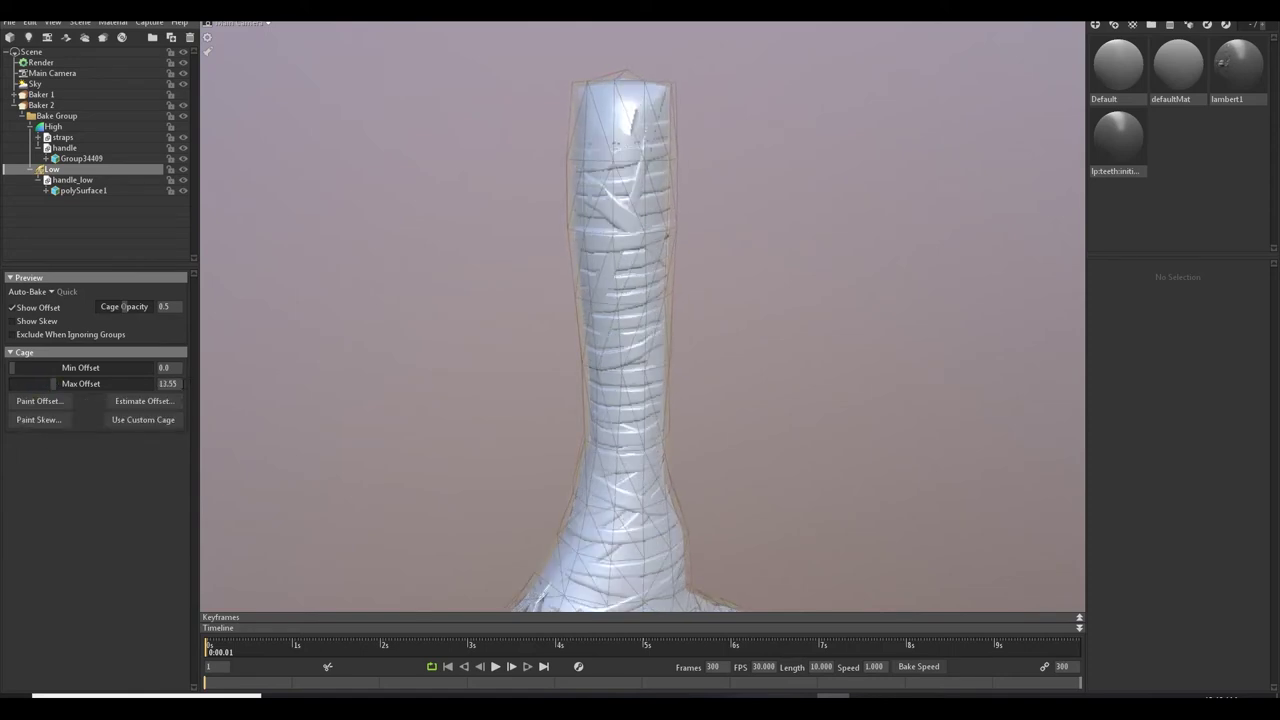
middle_click_drag(762, 436, 782, 342, "alt")
left_click_drag(782, 342, 774, 395, "alt")
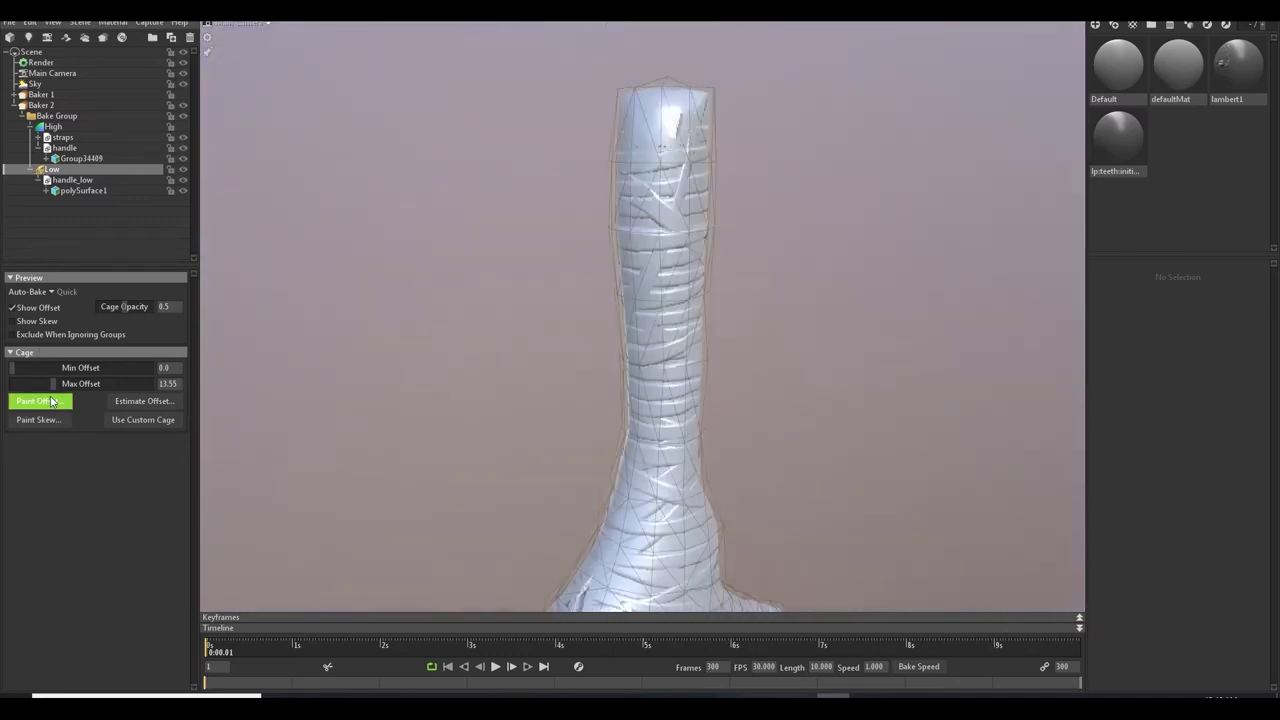
left_click_drag(55, 383, 57, 385)
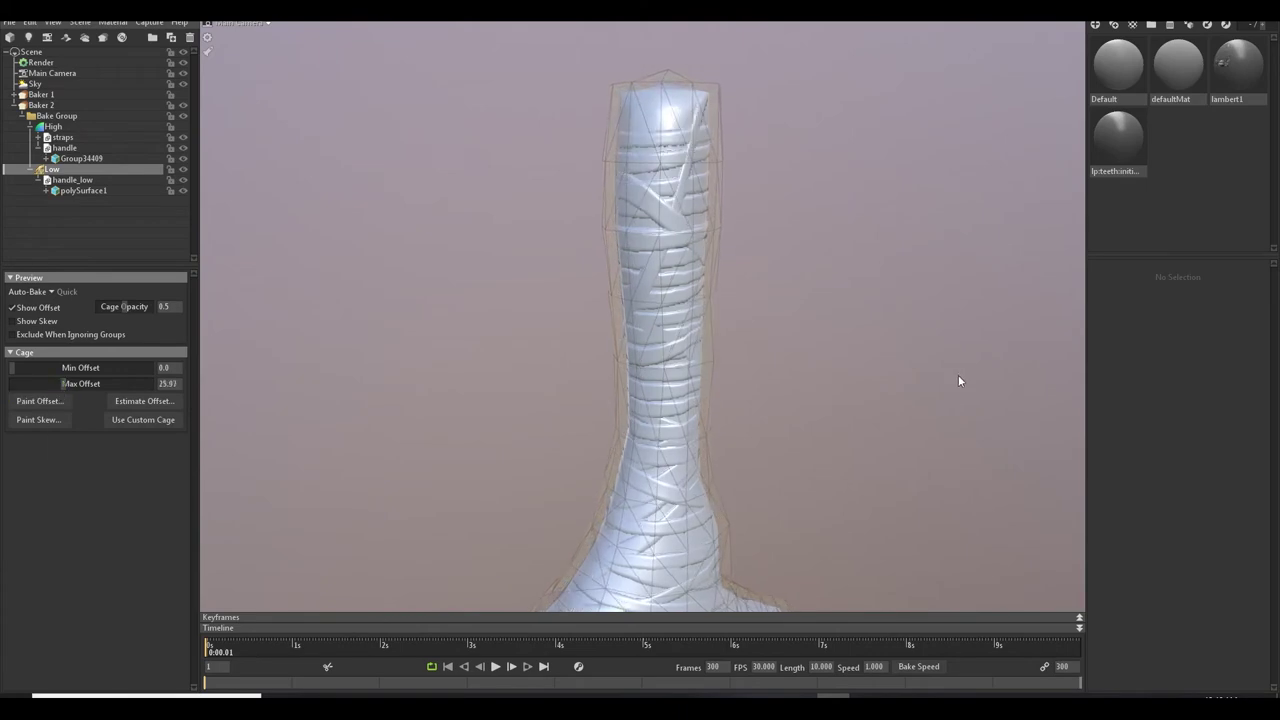
left_click_drag(840, 378, 780, 291)
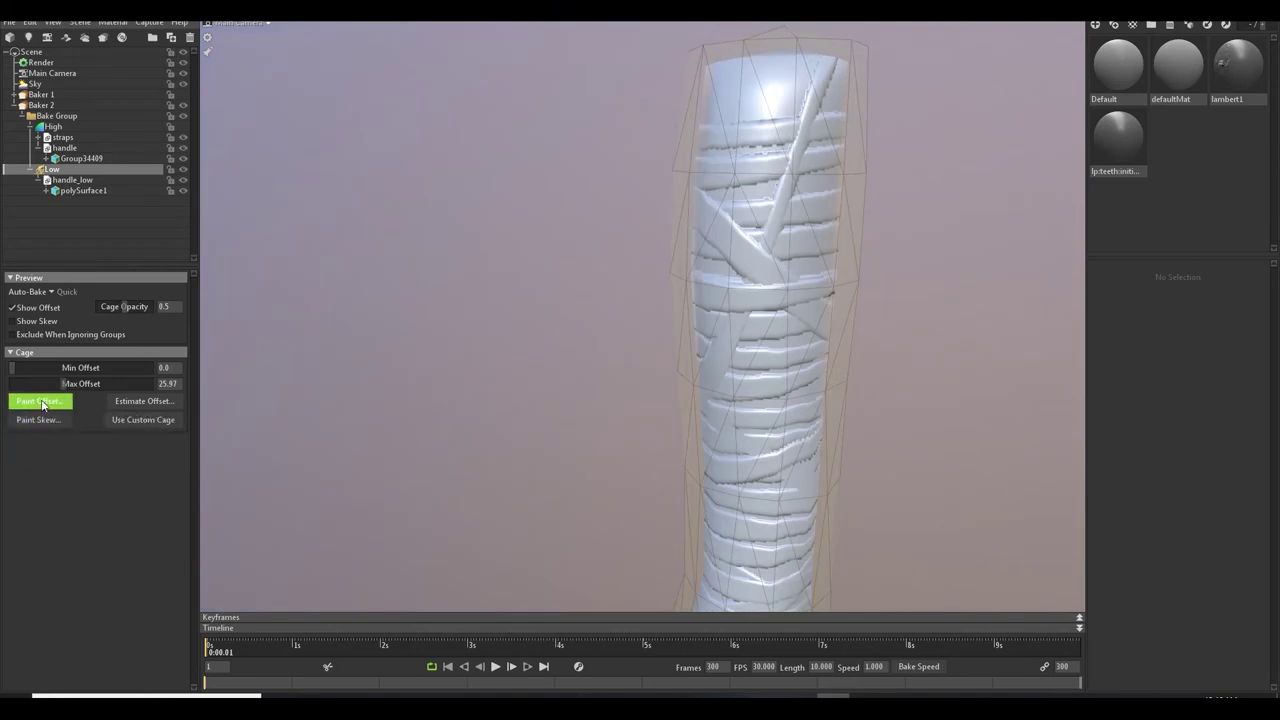
Lower the cage's Max Offset to 8.959 after trying 16.35, comparing the straps at the handle's upper end.
left_click(70, 402)
left_click(55, 423)
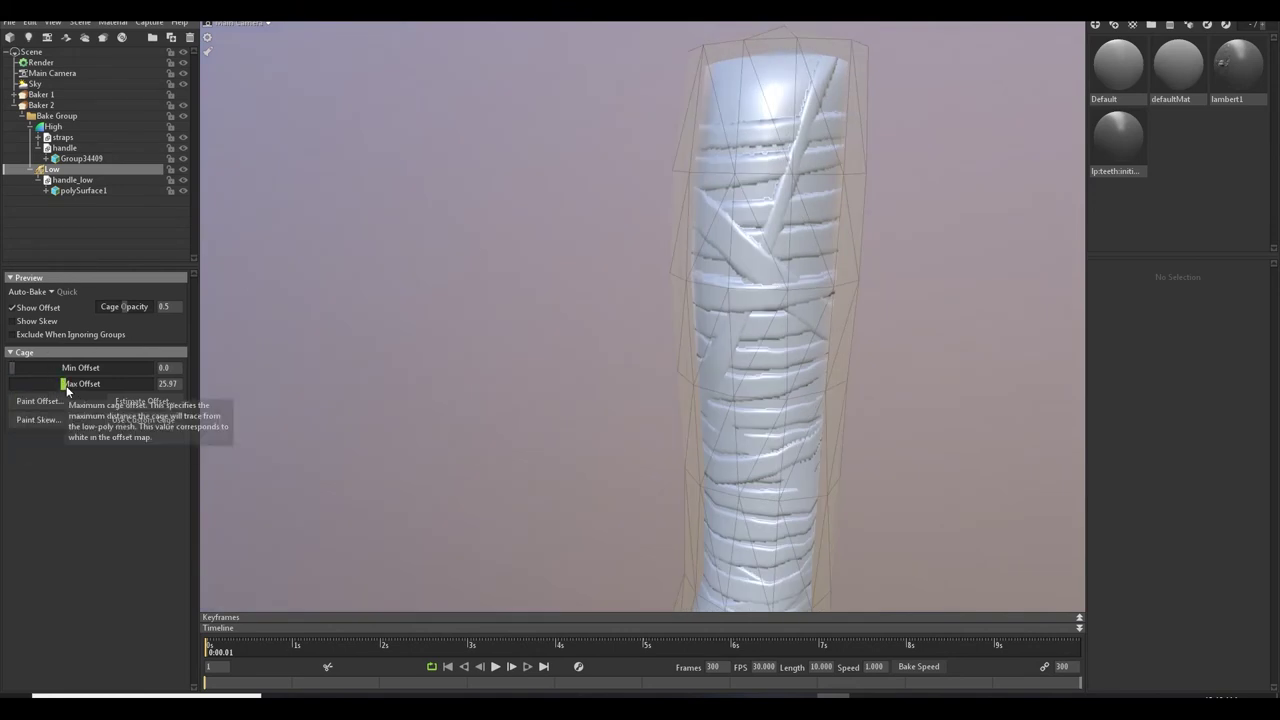
left_click_drag(63, 384, 56, 384)
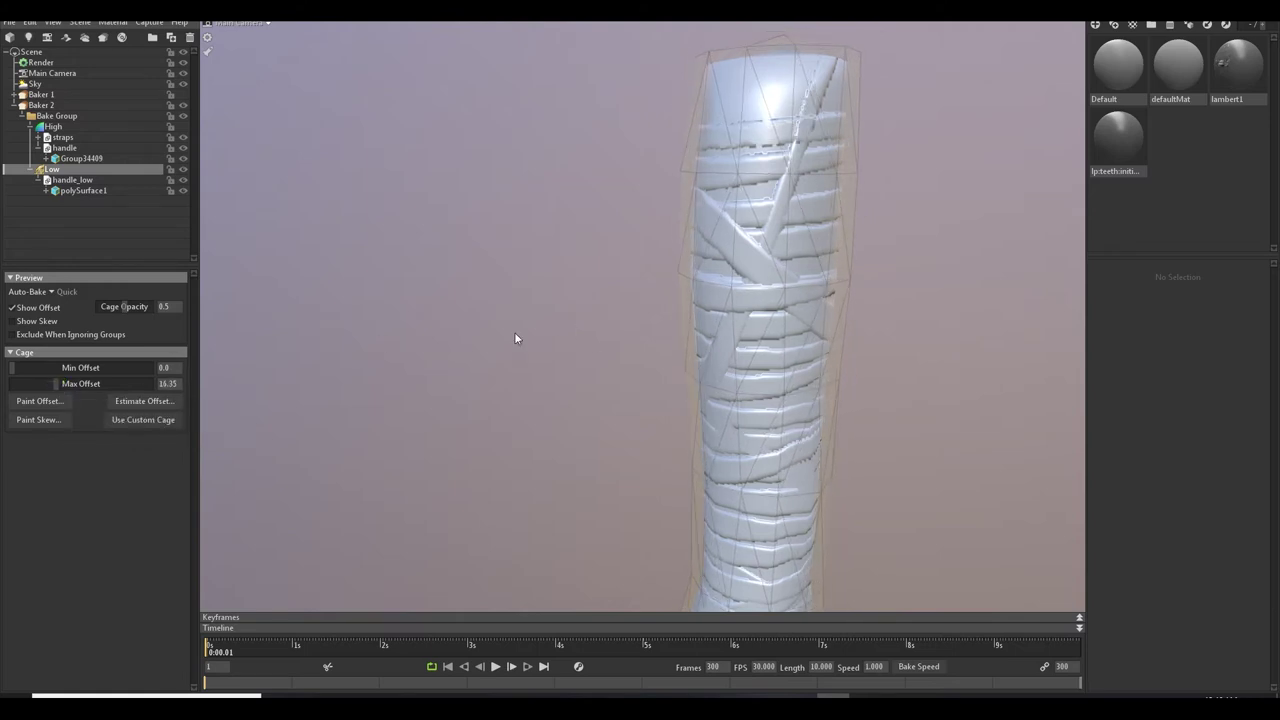
left_click_drag(515, 333, 513, 305, "alt")
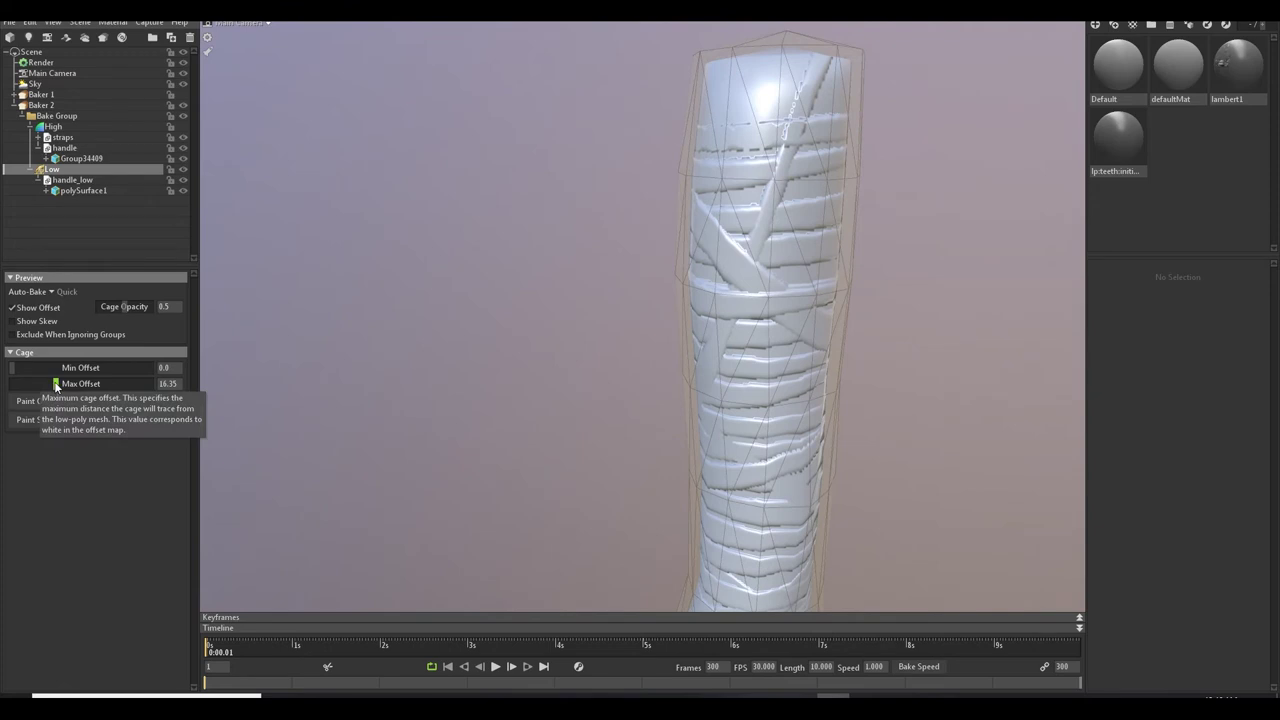
left_click_drag(55, 386, 47, 385)
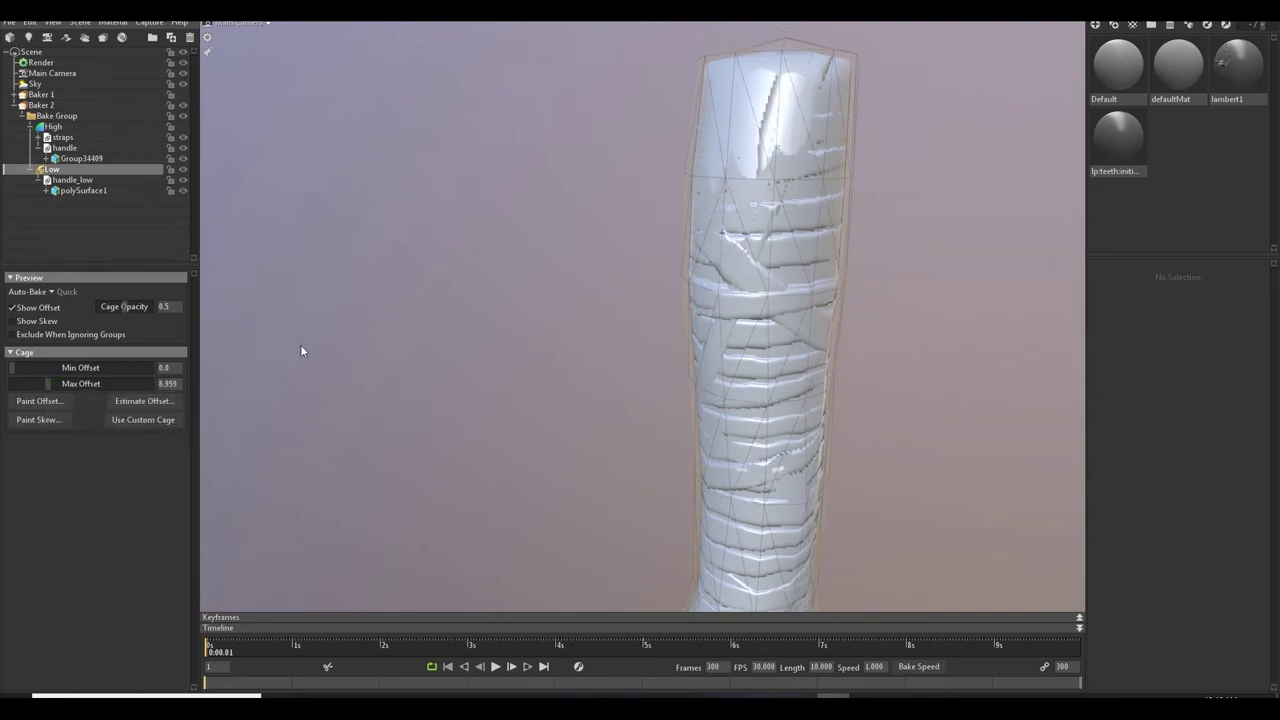
Open offset painting for the low-poly cage and paint offset onto the handle's upper front, where the straps are missing.
left_click(55, 405)
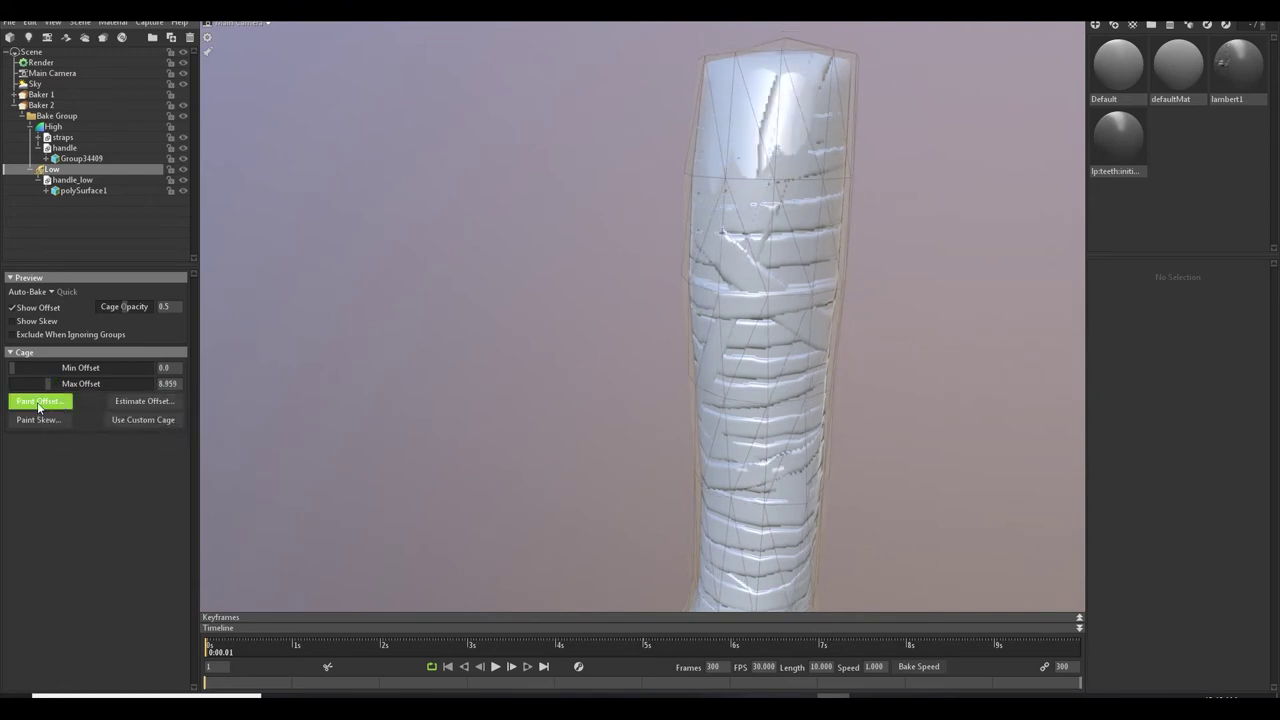
left_click(40, 404)
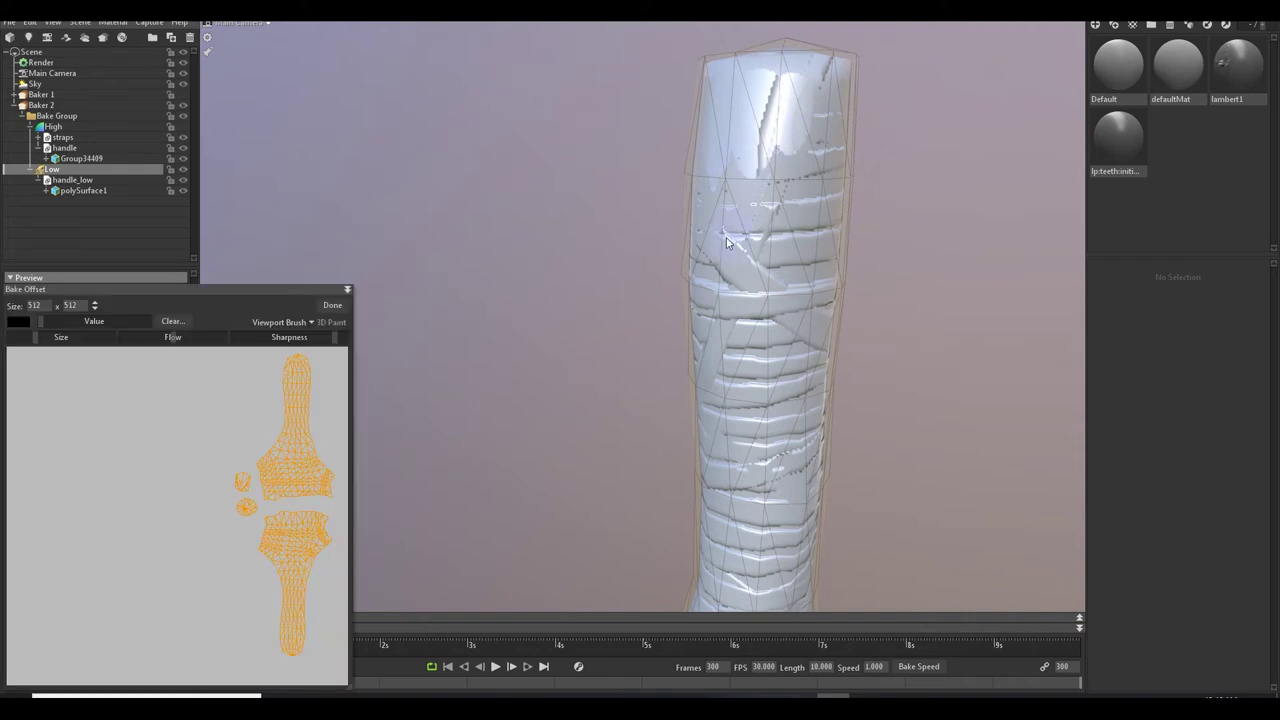
mouse_move(748, 185)
left_mouse_down()
mouse_move(783, 137)
mouse_move(784, 148)
left_mouse_up()
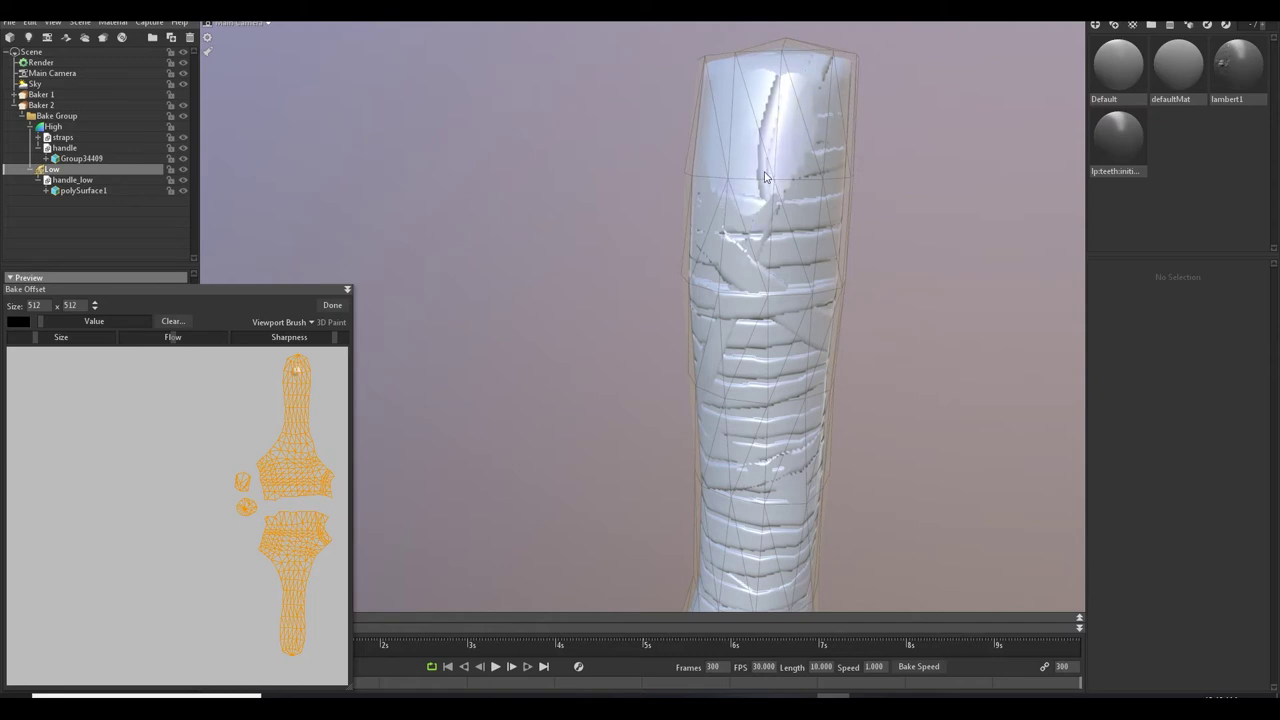
mouse_move(765, 177)
left_mouse_down()
mouse_move(784, 135)
mouse_move(721, 202)
mouse_move(717, 140)
mouse_move(751, 94)
mouse_move(749, 106)
mouse_move(786, 103)
mouse_move(726, 130)
mouse_move(807, 130)
mouse_move(735, 173)
left_mouse_up()
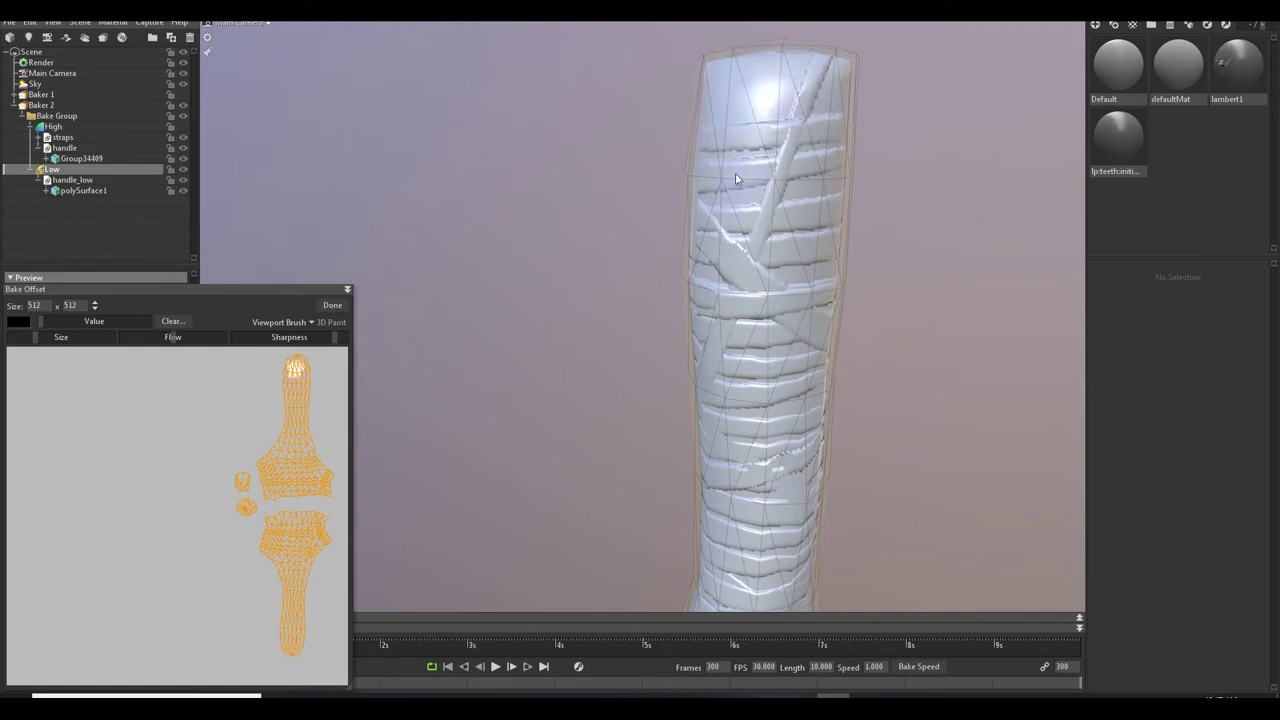
Paint the cage offset on the handle's end cap and around its upper back, and finish offset painting.
left_click_drag(949, 146, 890, 202, "alt")
mouse_move(750, 190)
left_mouse_down("alt")
mouse_move(820, 205)
mouse_move(736, 190)
left_mouse_up("alt")
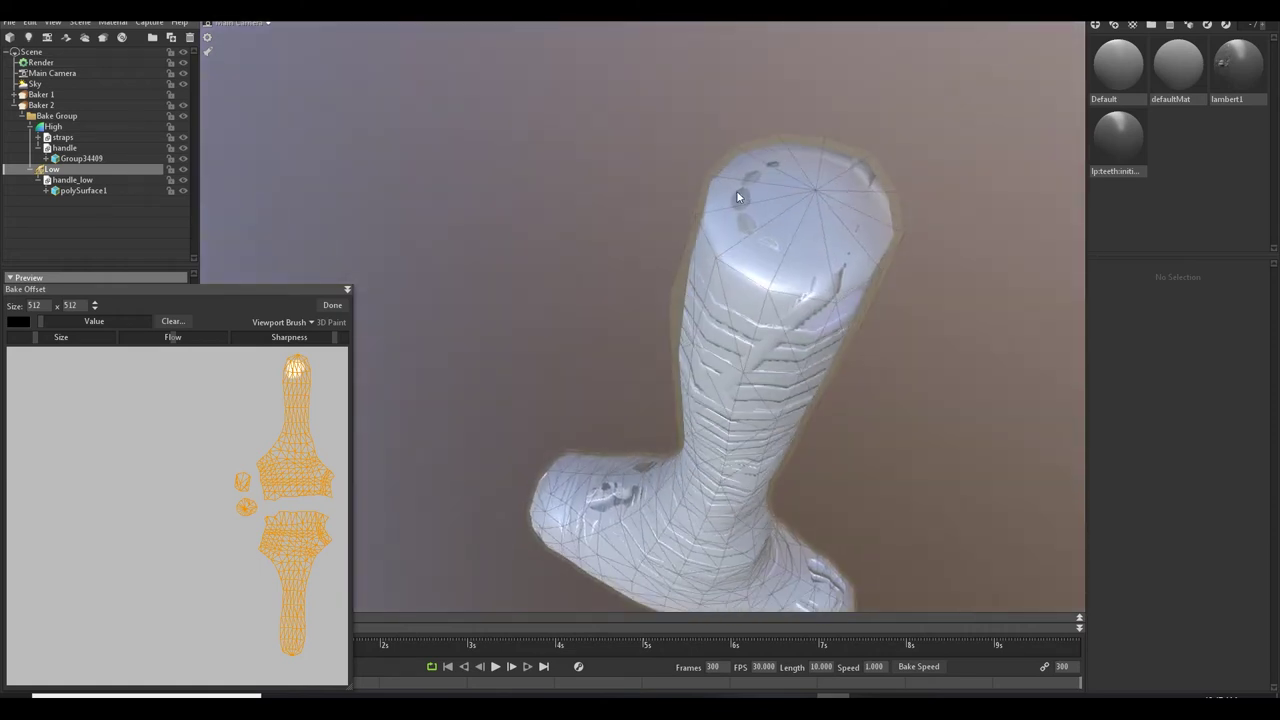
left_click_drag(836, 281, 740, 238)
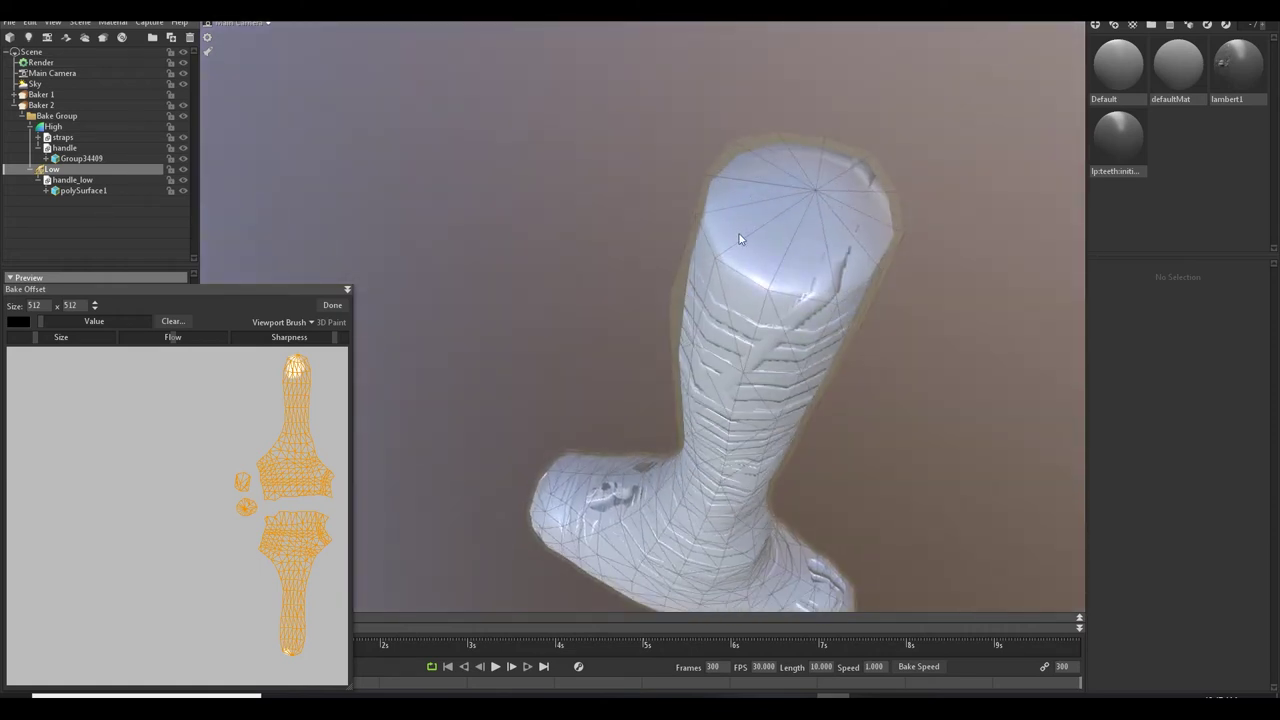
left_click_drag(901, 287, 829, 280, "alt")
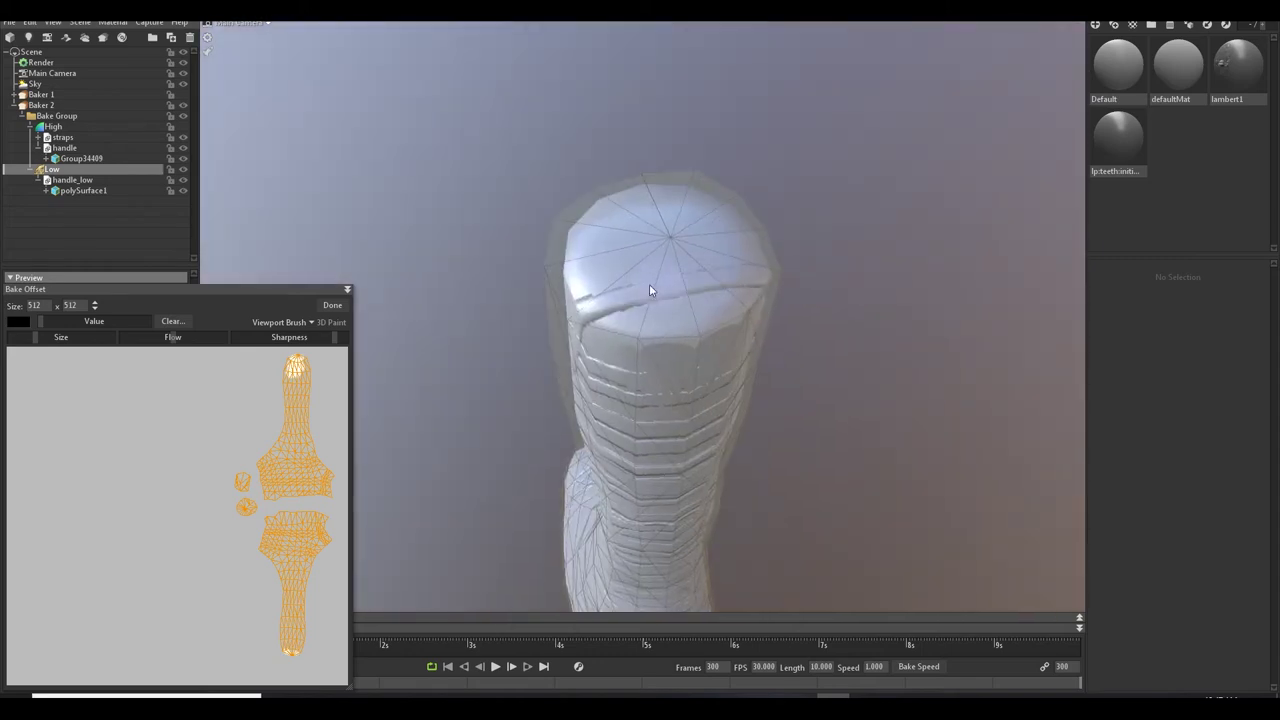
left_click_drag(809, 340, 714, 243, "alt")
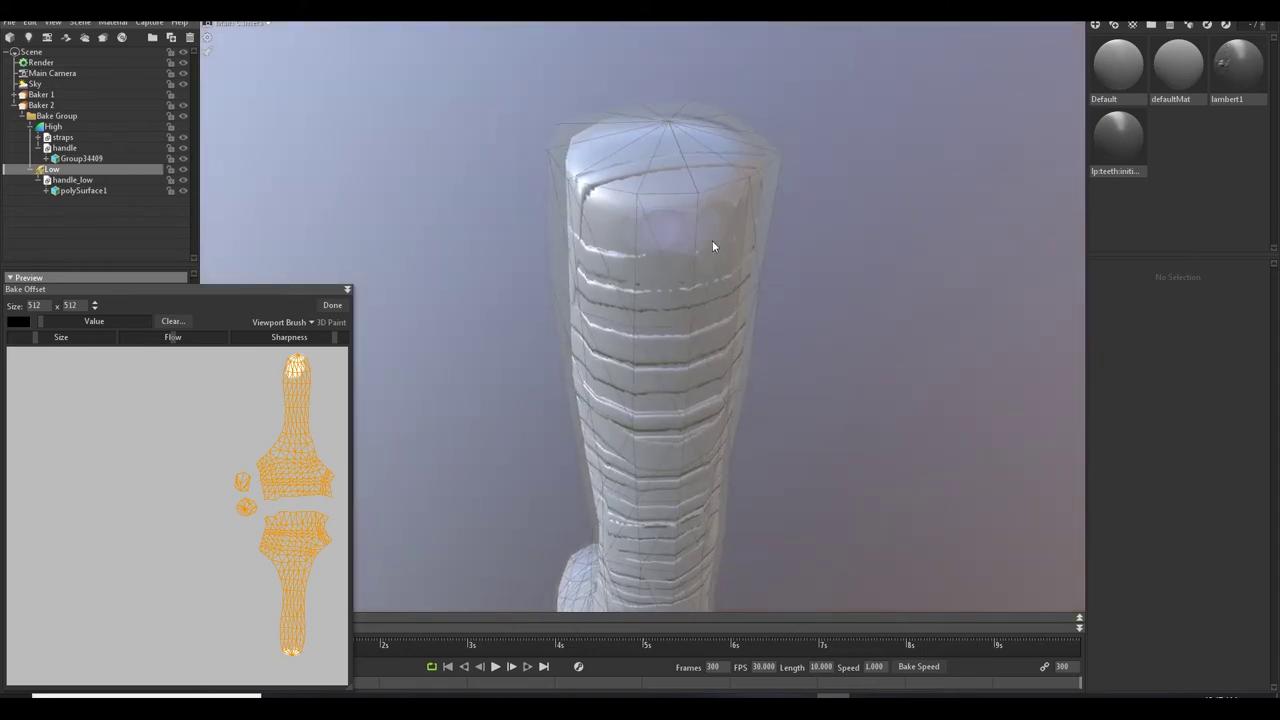
mouse_move(629, 284)
left_mouse_down()
mouse_move(601, 272)
mouse_move(773, 241)
mouse_move(632, 263)
mouse_move(760, 256)
mouse_move(642, 275)
mouse_move(679, 287)
mouse_move(655, 347)
mouse_move(681, 357)
mouse_move(629, 351)
mouse_move(554, 190)
left_mouse_up()
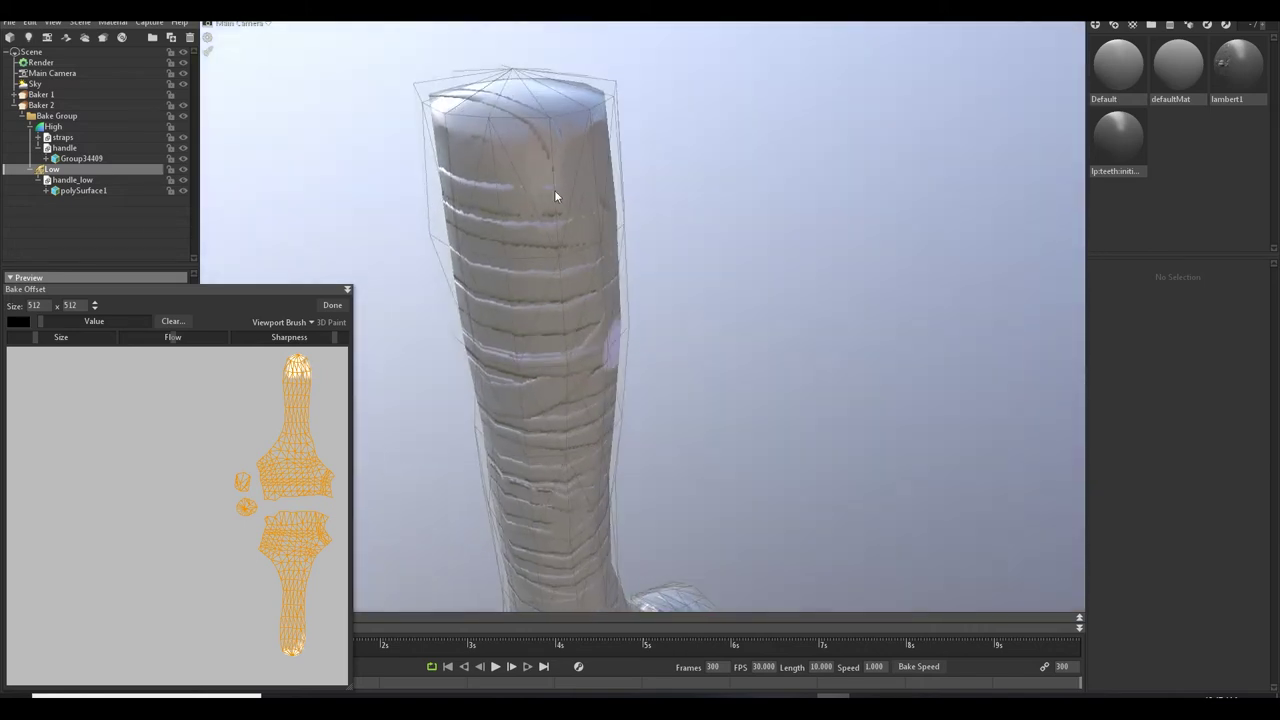
left_click(332, 305)
Raise the cage's Max Offset to 23.05 and check the straps down to the handle's base.
left_click_drag(698, 267, 560, 278)
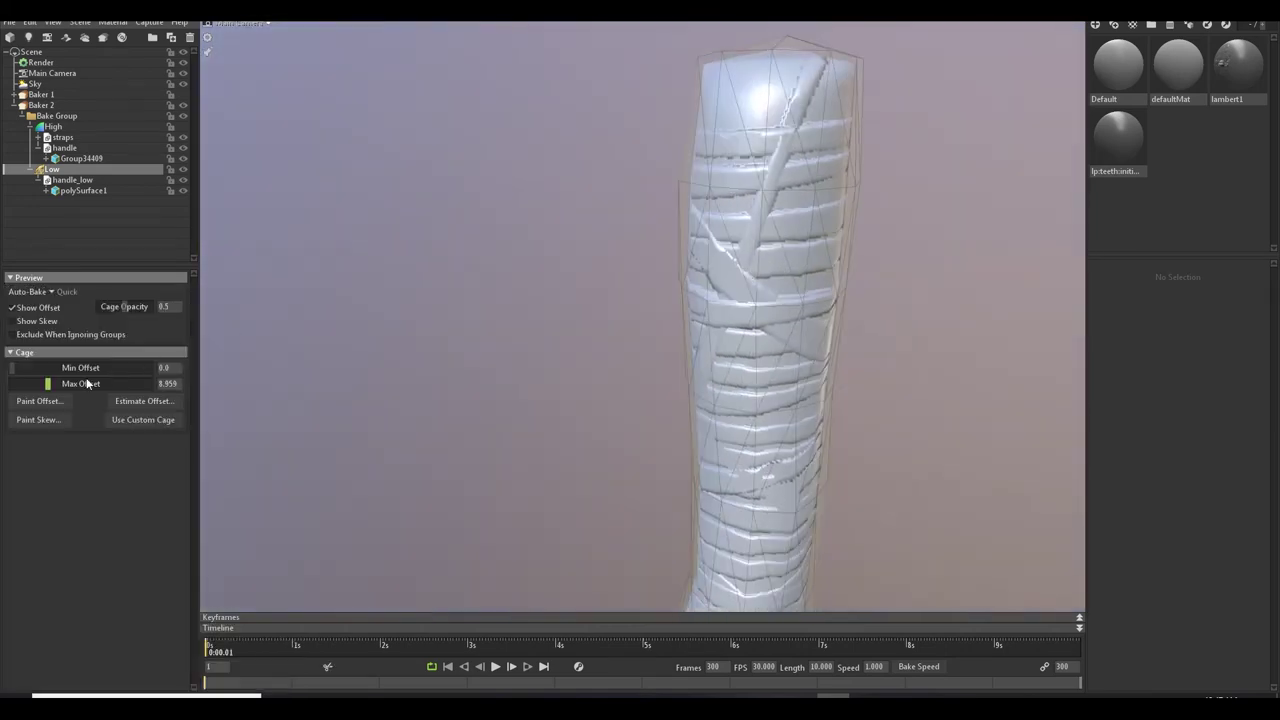
left_click_drag(88, 384, 294, 363)
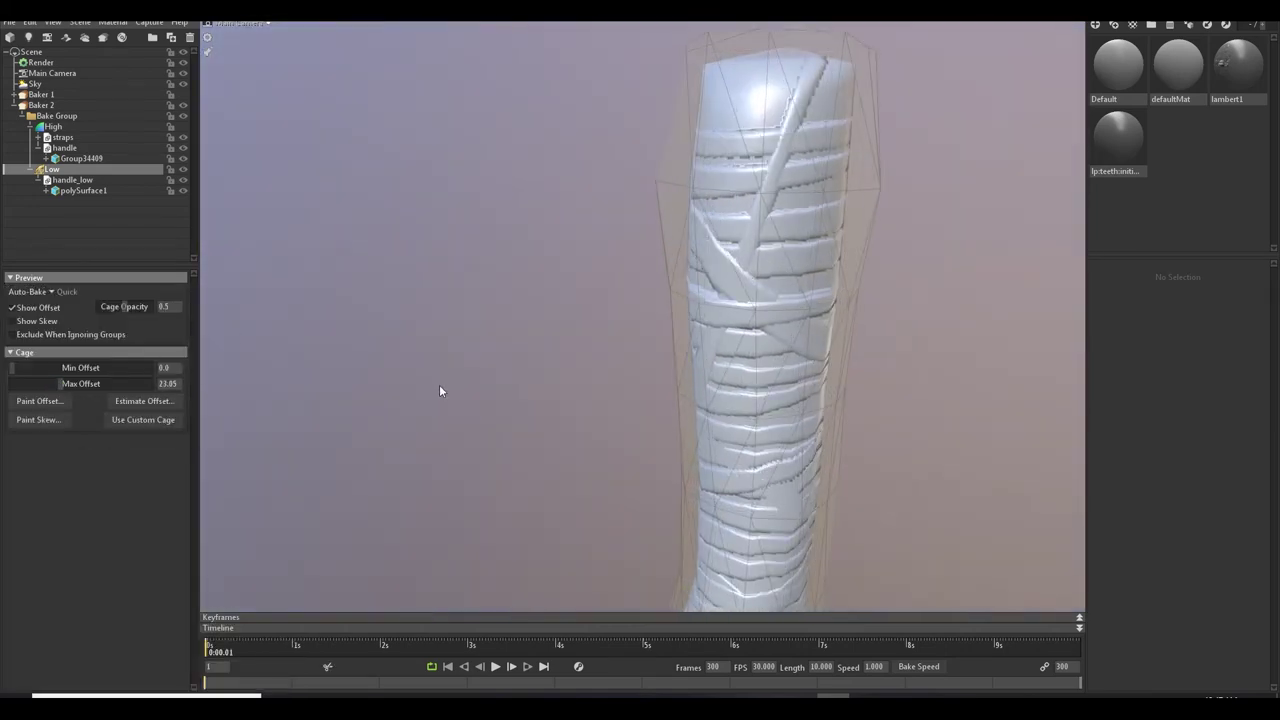
left_click_drag(439, 390, 502, 303)
left_click(434, 254)
middle_click_drag(438, 238, 538, 320)
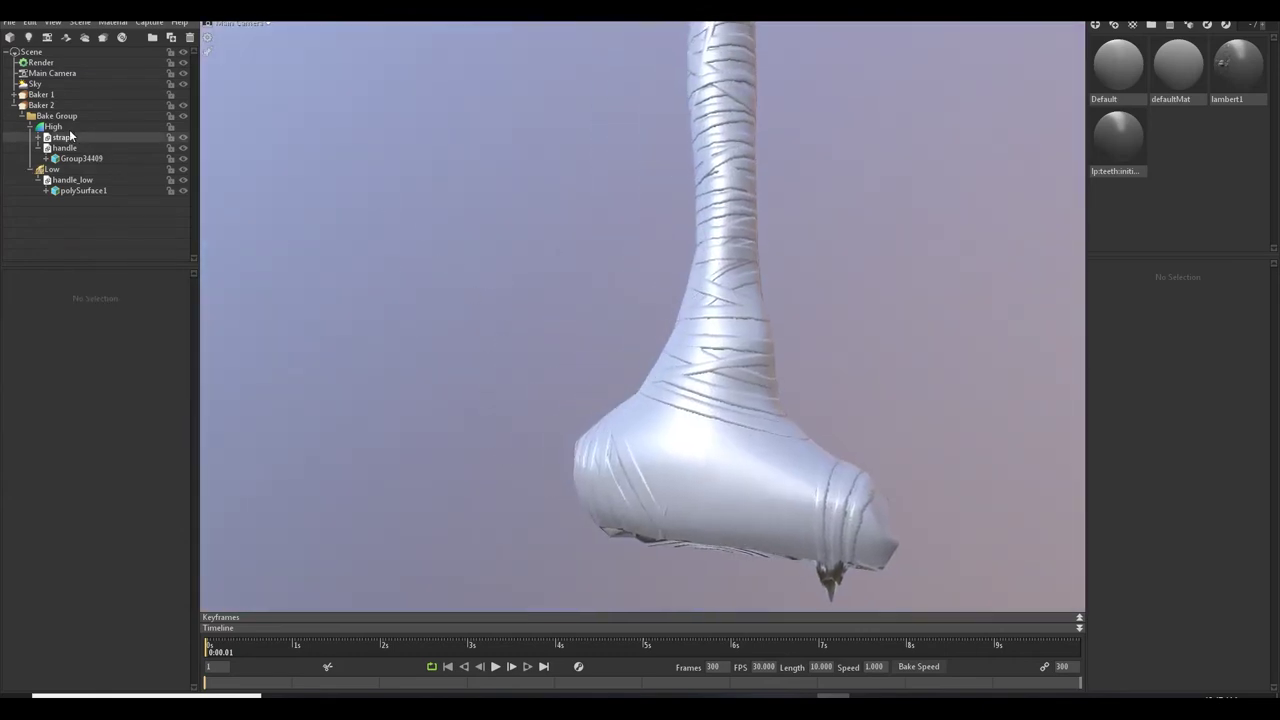
Set Baker 2's output resolution to 4096 x 4096 and bake the normal map.
left_click(78, 105)
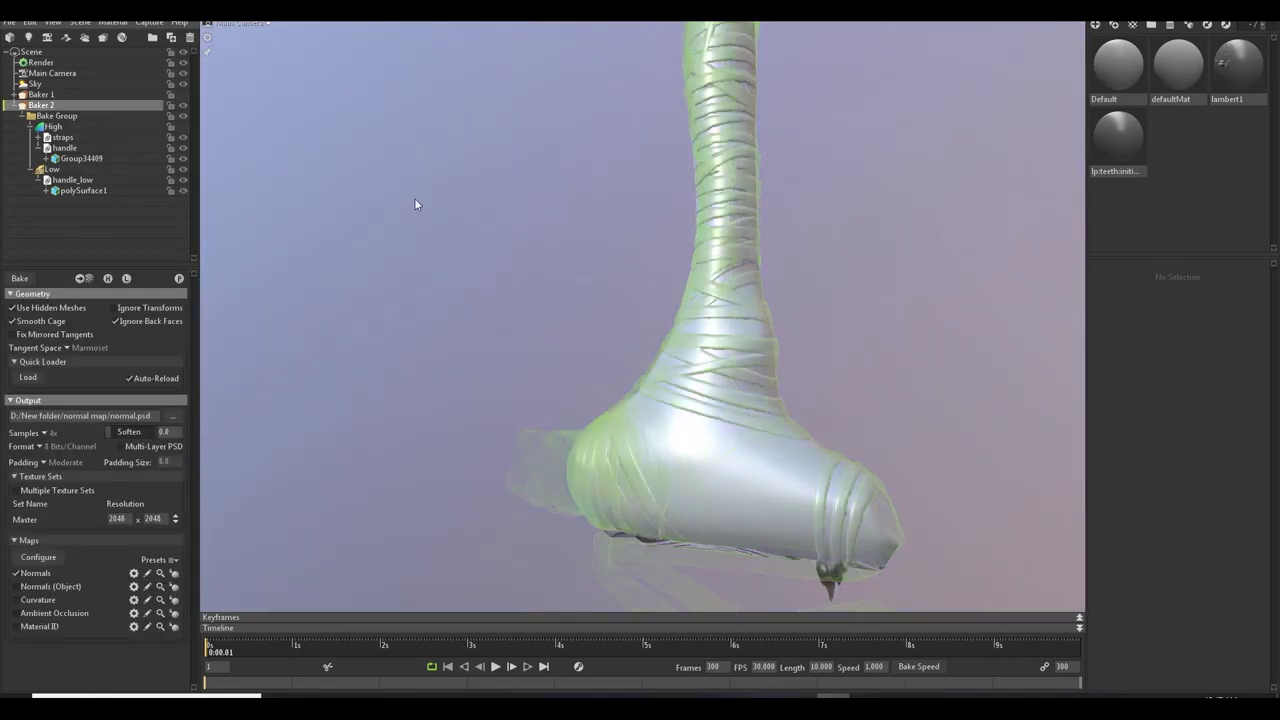
left_click_drag(416, 204, 452, 227)
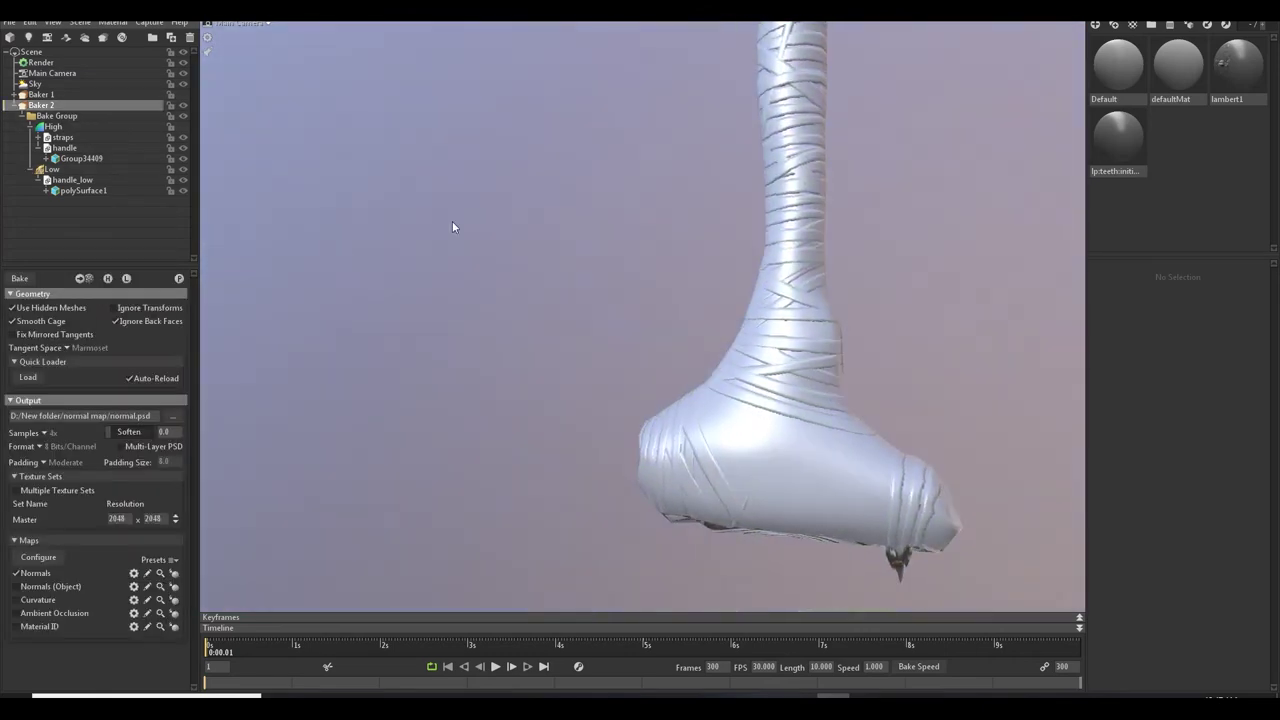
left_click(176, 517)
left_click(58, 491)
left_click(22, 278)
Examine the baked strap details along the handle from its upper end to its base.
left_click_drag(551, 242, 587, 254)
middle_click_drag(765, 250, 765, 380)
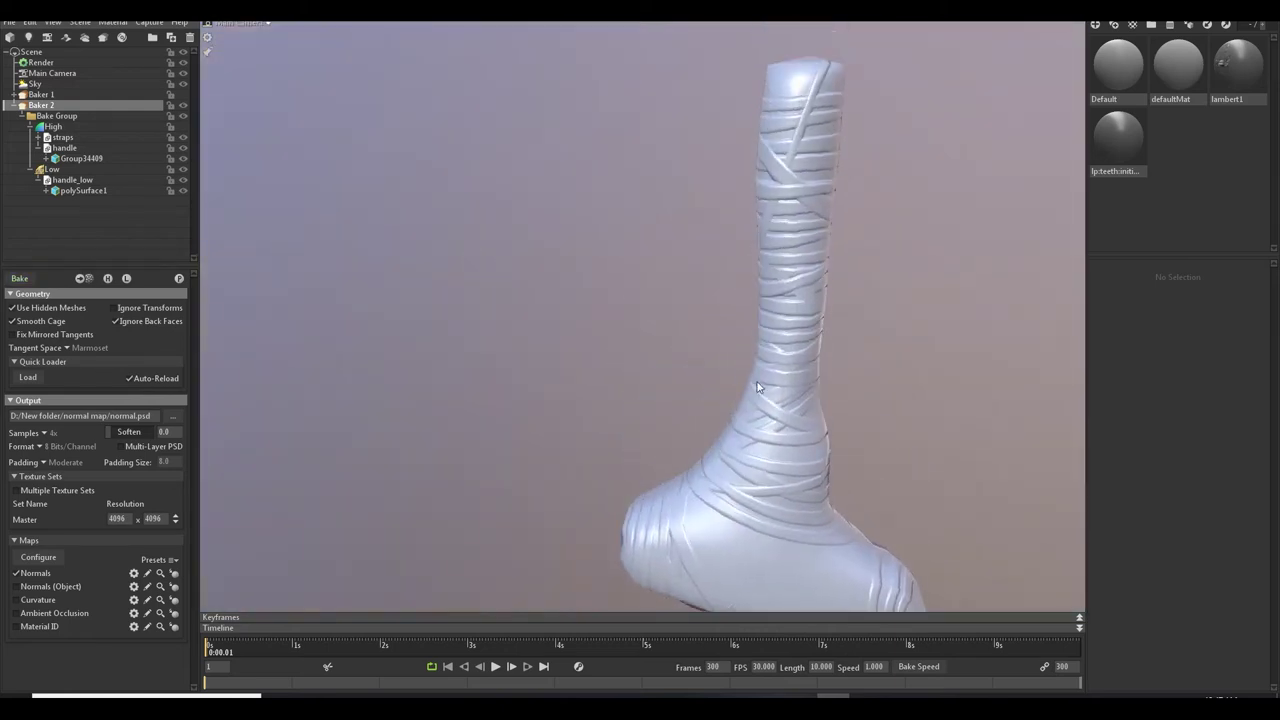
scroll(872, 325, "up", 4)
left_click_drag(872, 325, 686, 398)
scroll(593, 355, "down", 5)
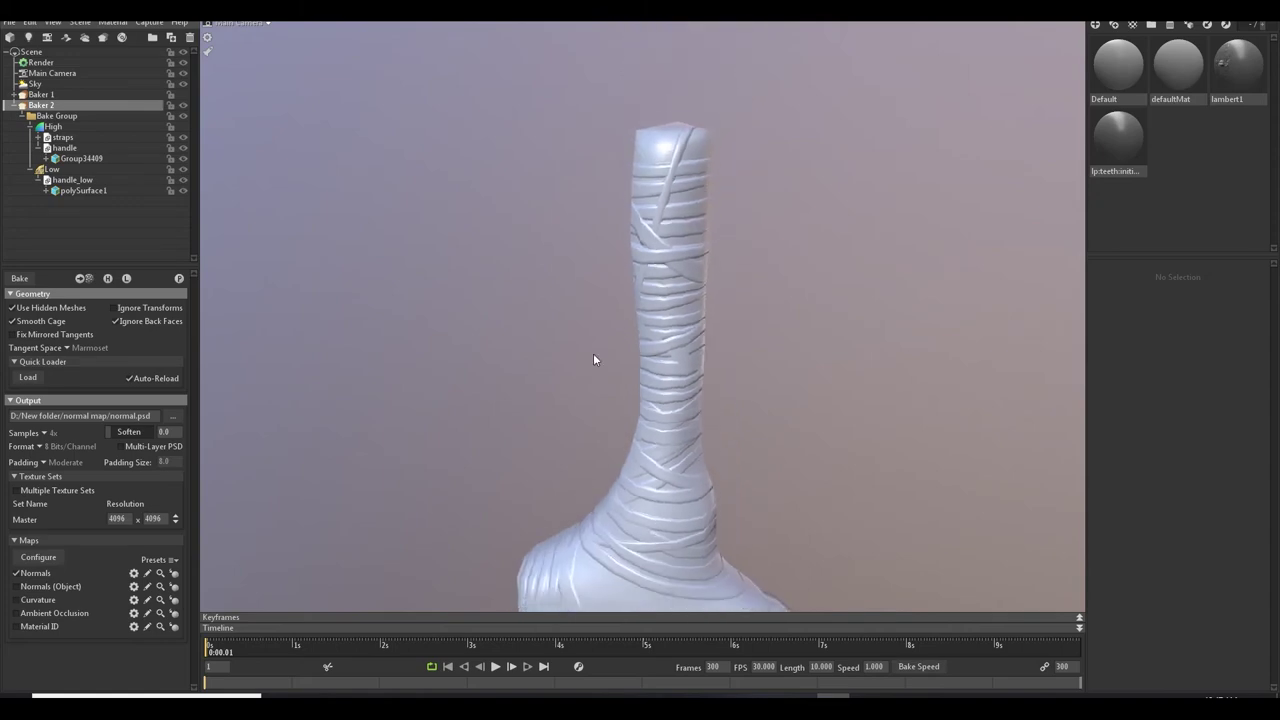
left_click_drag(593, 355, 353, 183)
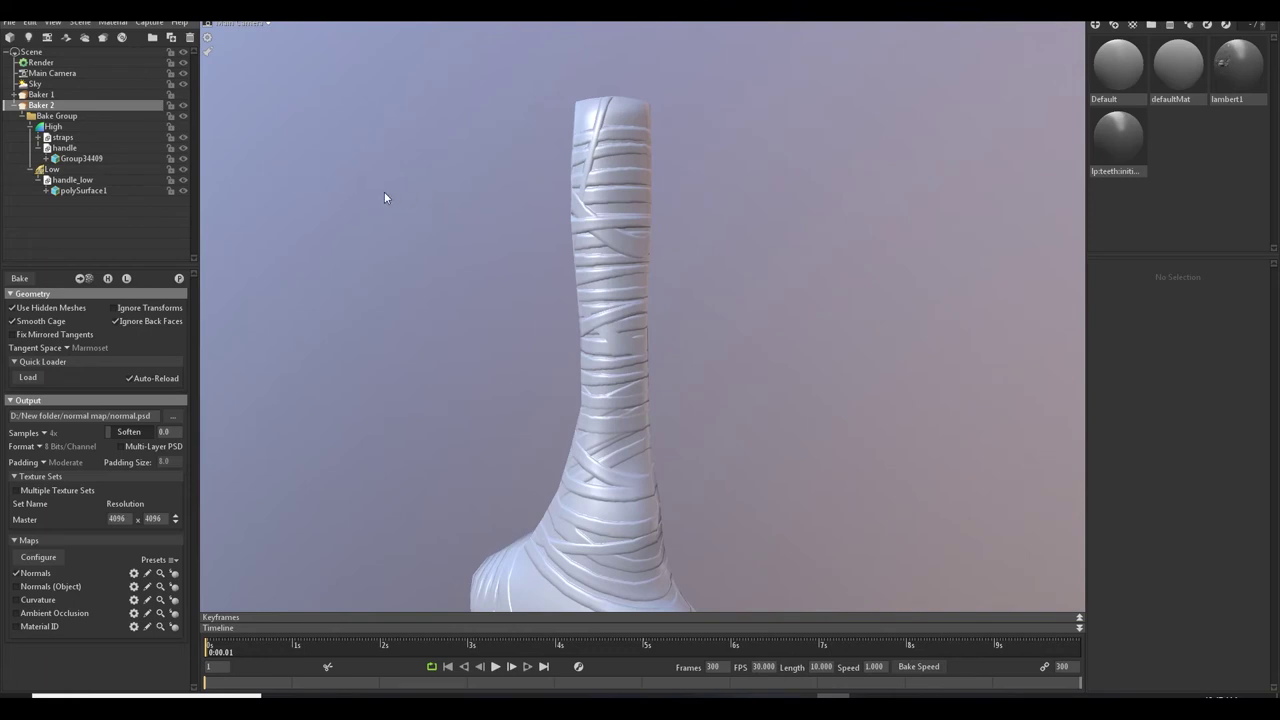
Inspect Baker 1 and the meshes inside the teeth group's High slot in the full axe scene.
left_click(68, 94)
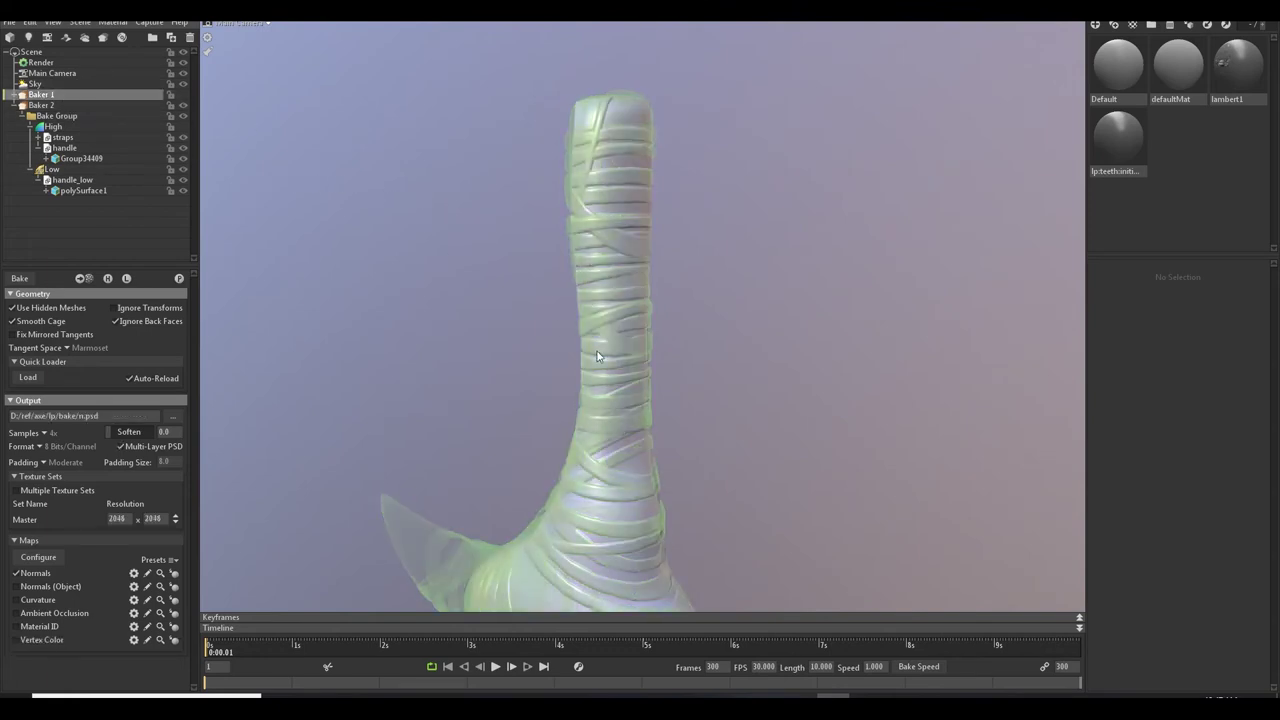
scroll(598, 353, "down", 3)
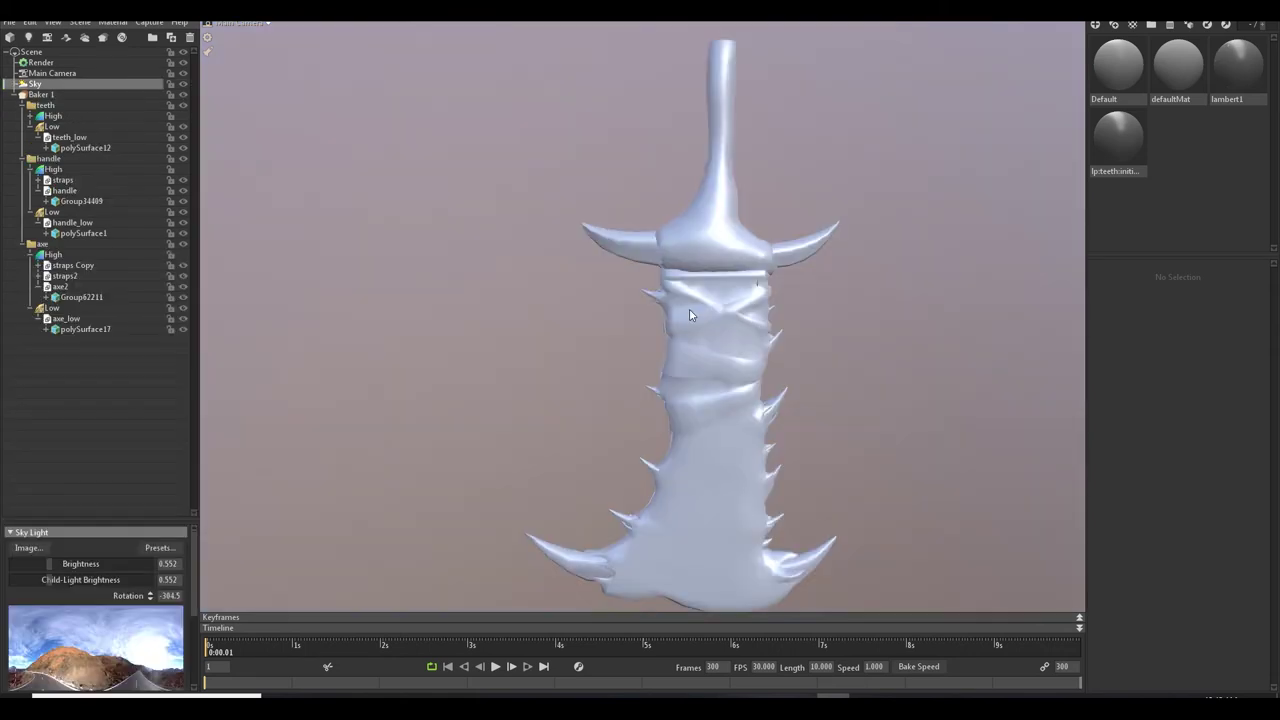
left_click(29, 117)
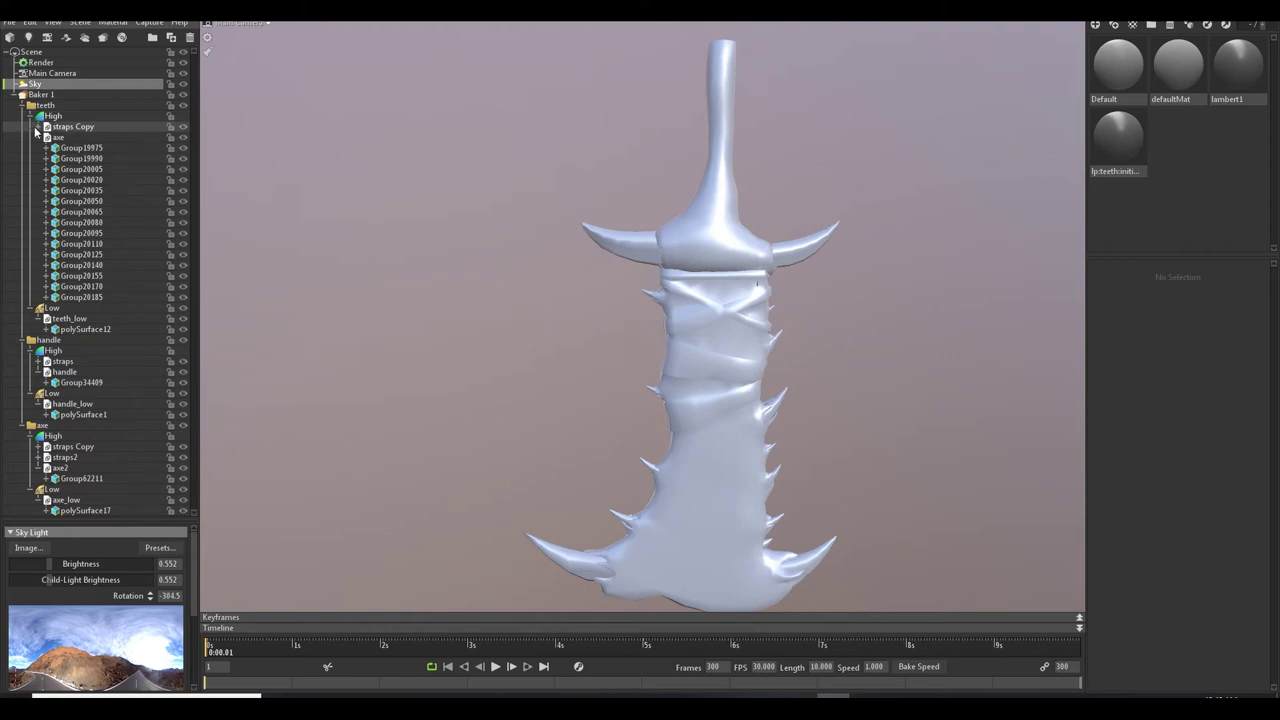
left_click(29, 117)
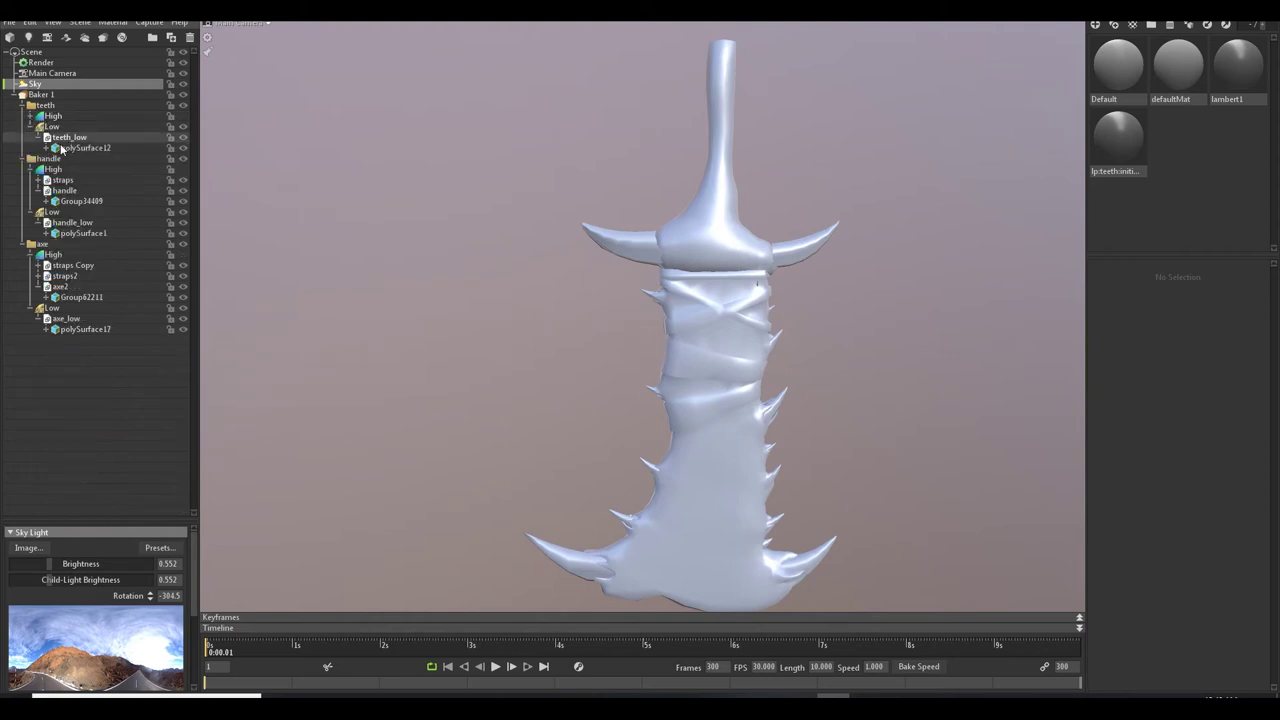
Review how Baker 1 is split into the teeth, handle and axe bake groups, selecting each in turn.
left_click(52, 94)
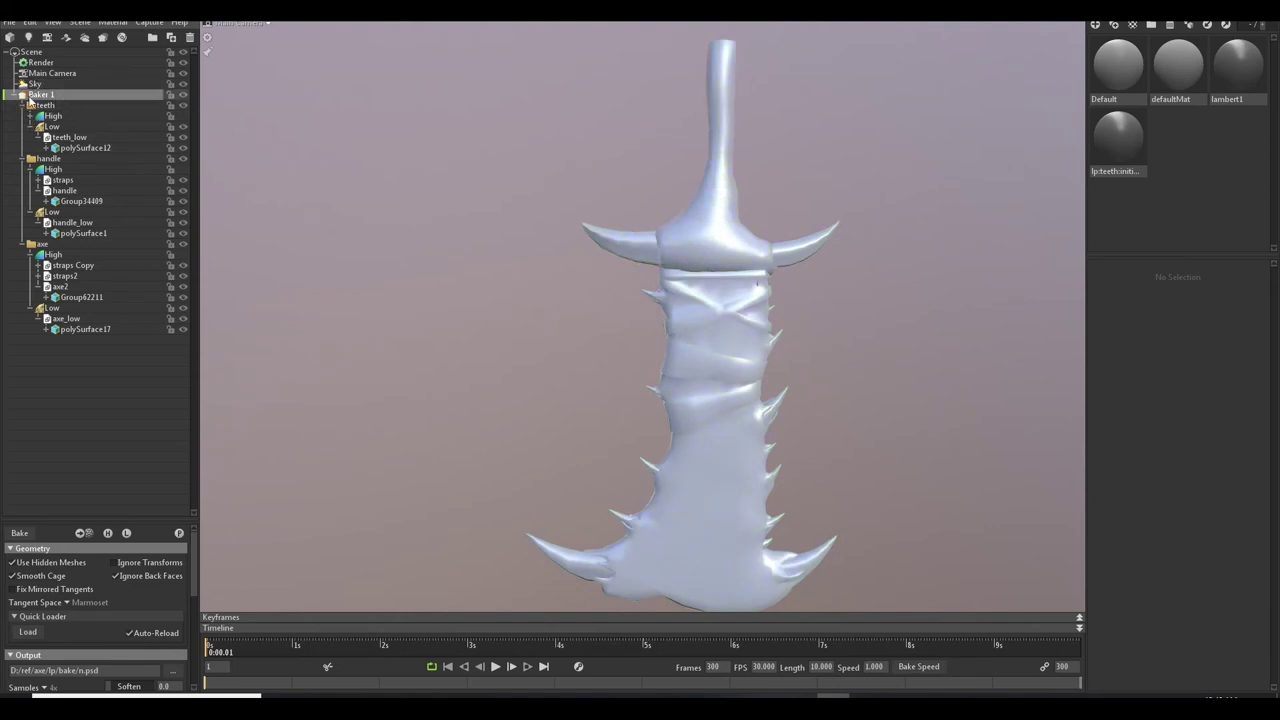
left_click(34, 106)
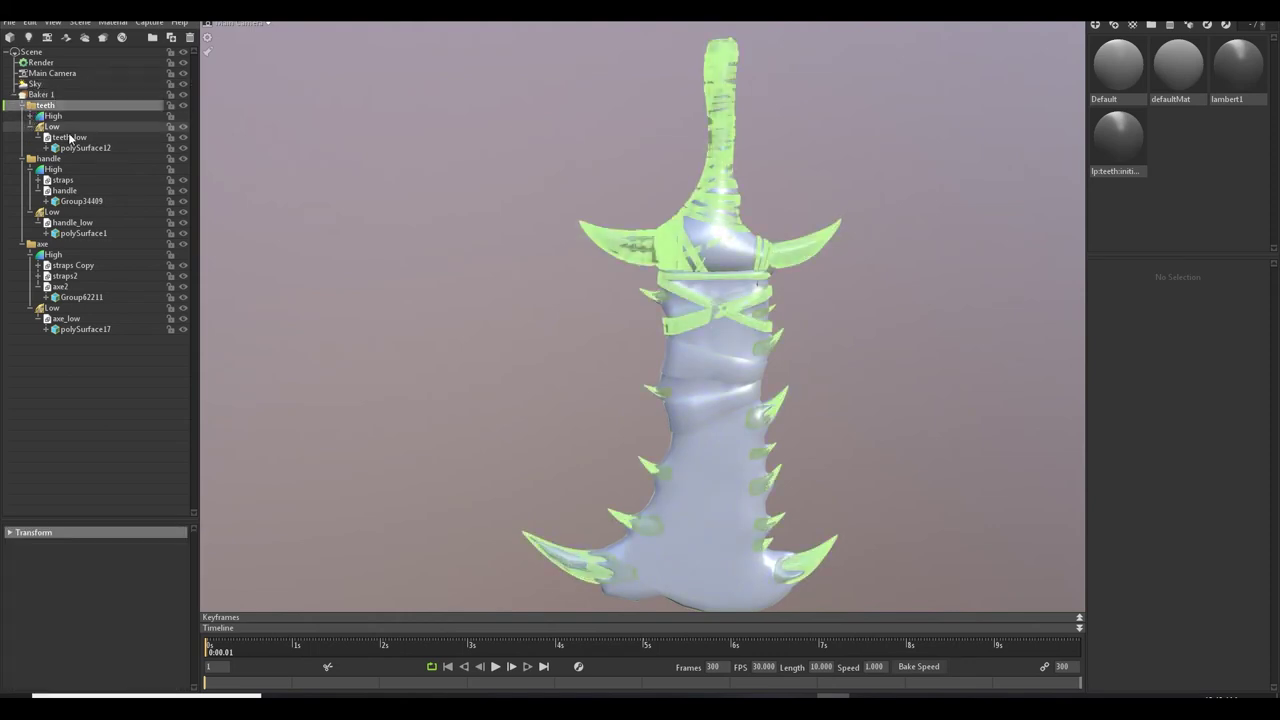
left_click(36, 159)
left_click(42, 244)
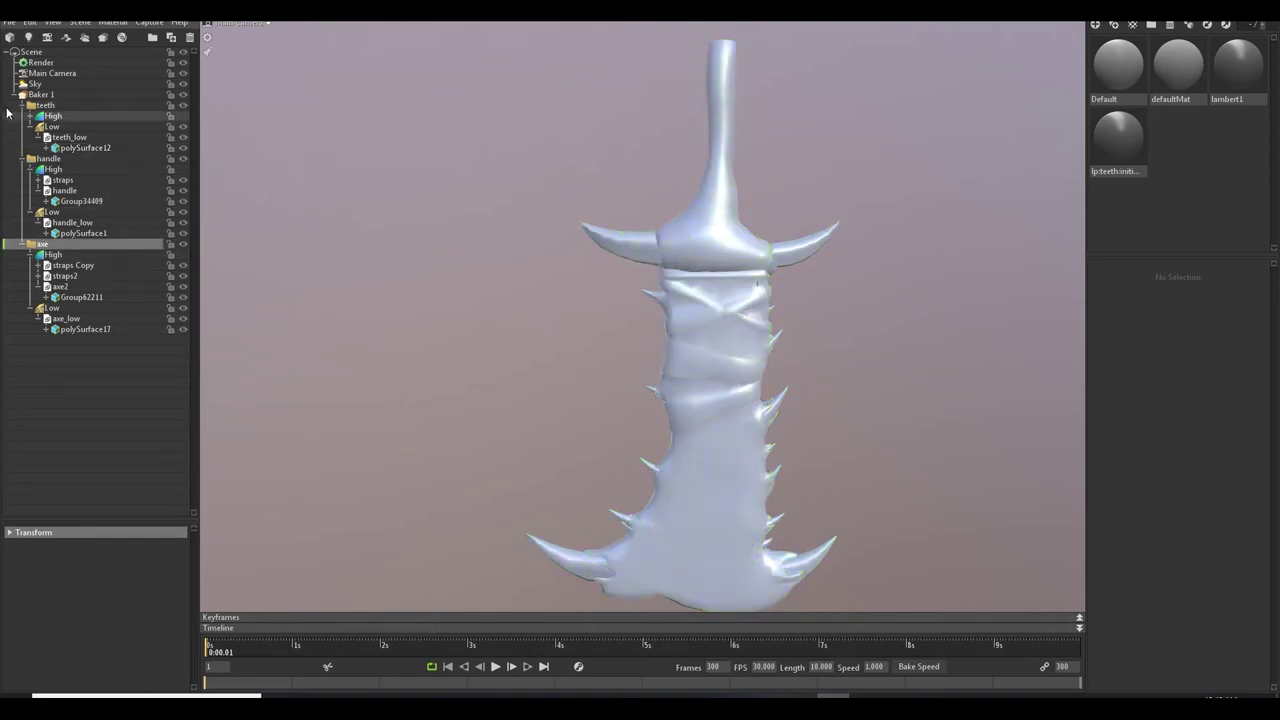
left_click(40, 105)
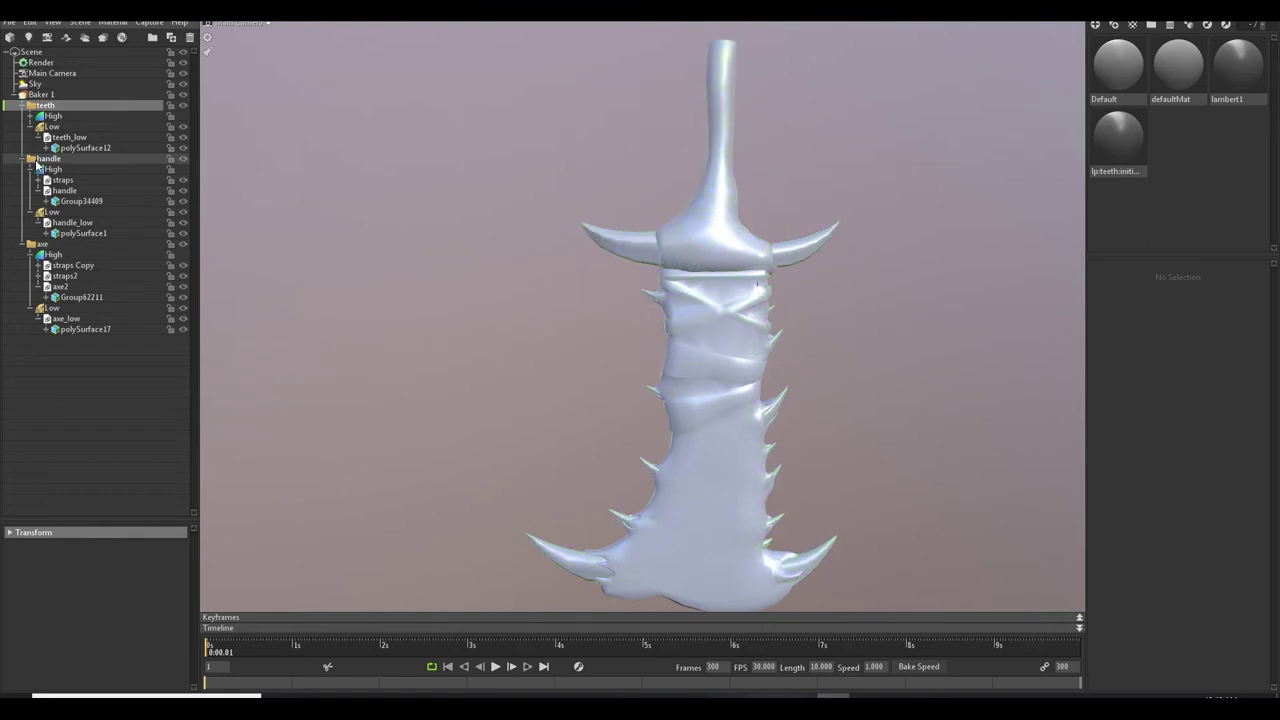
left_click(40, 159)
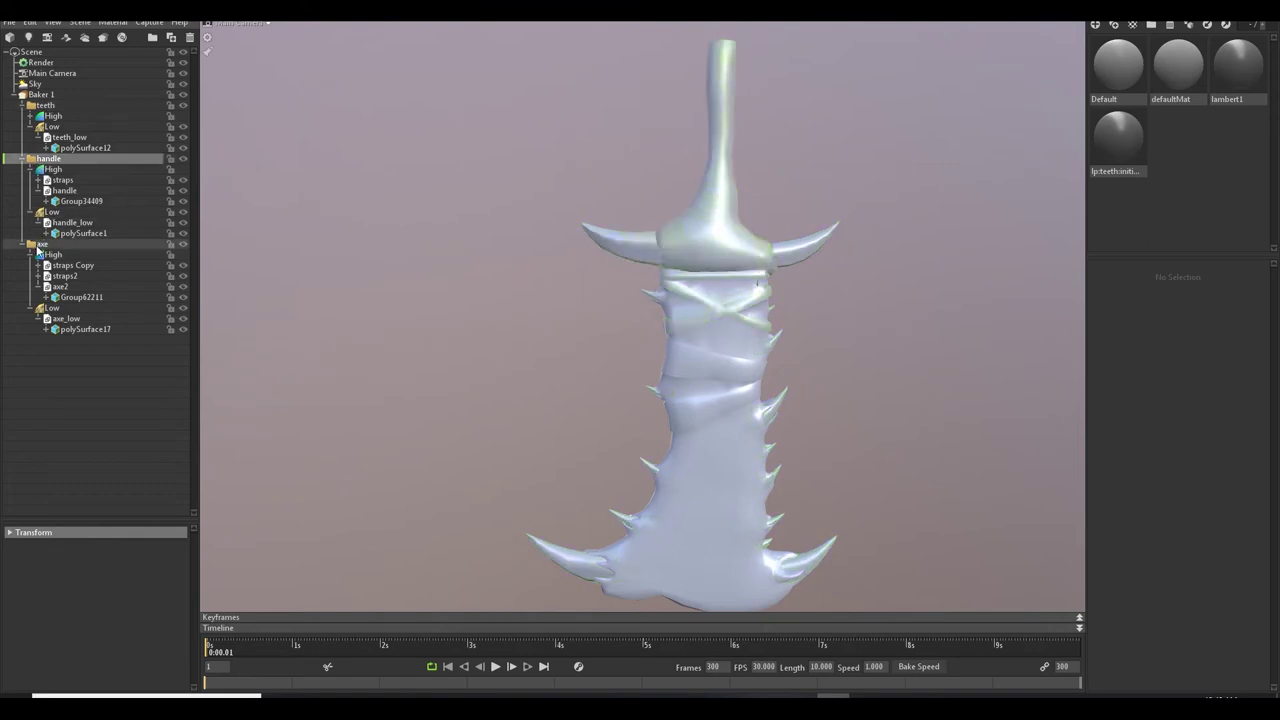
left_click(110, 245)
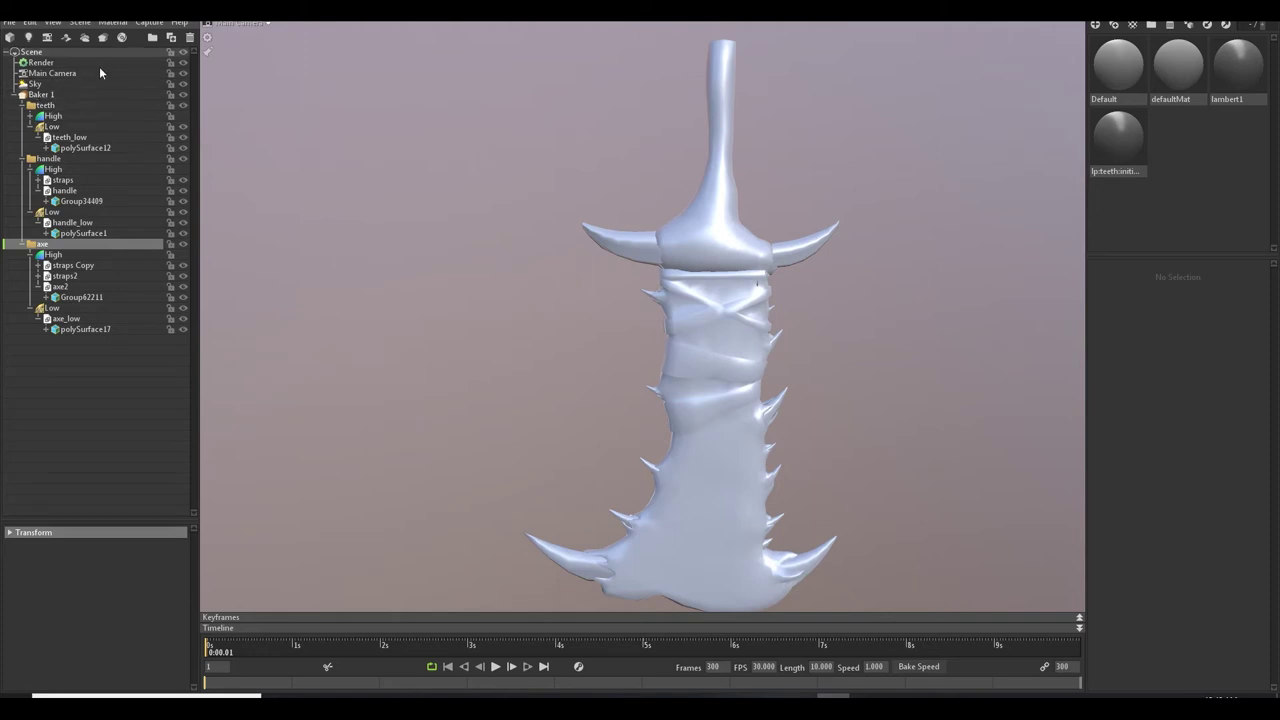
Add an extra bake group to Baker 1, and delete it again.
left_click(44, 96)
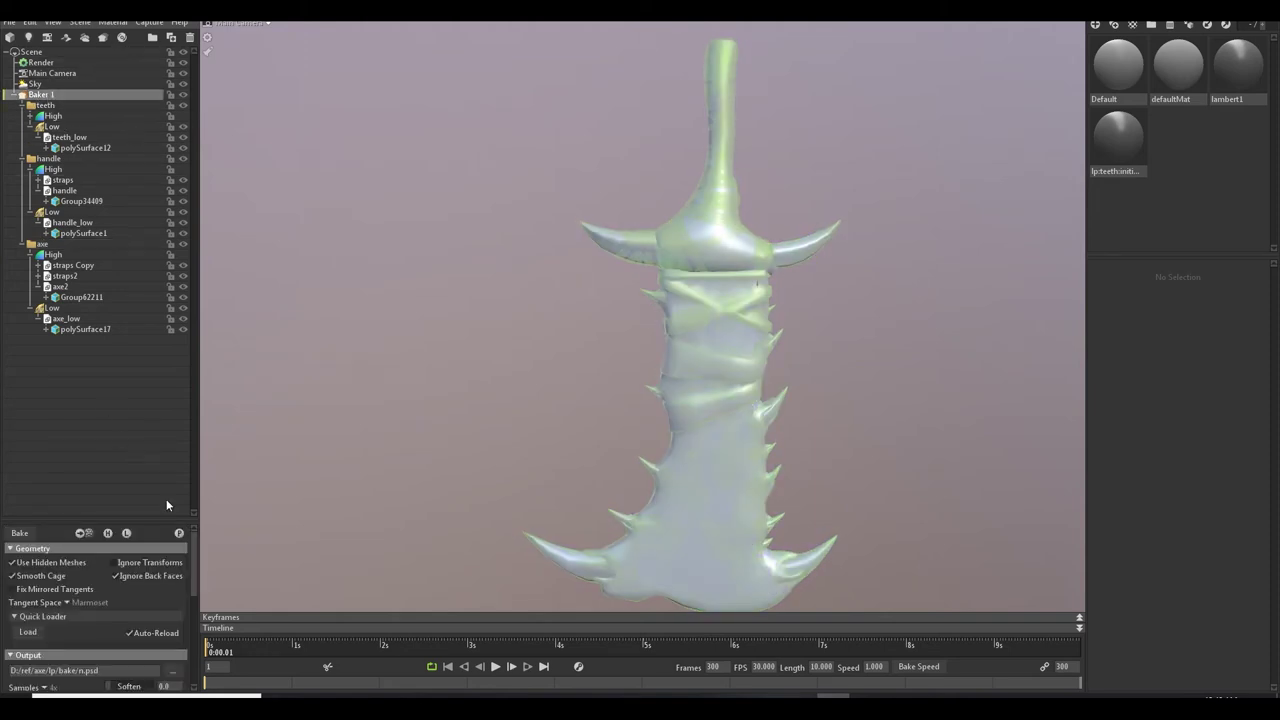
left_click(84, 535)
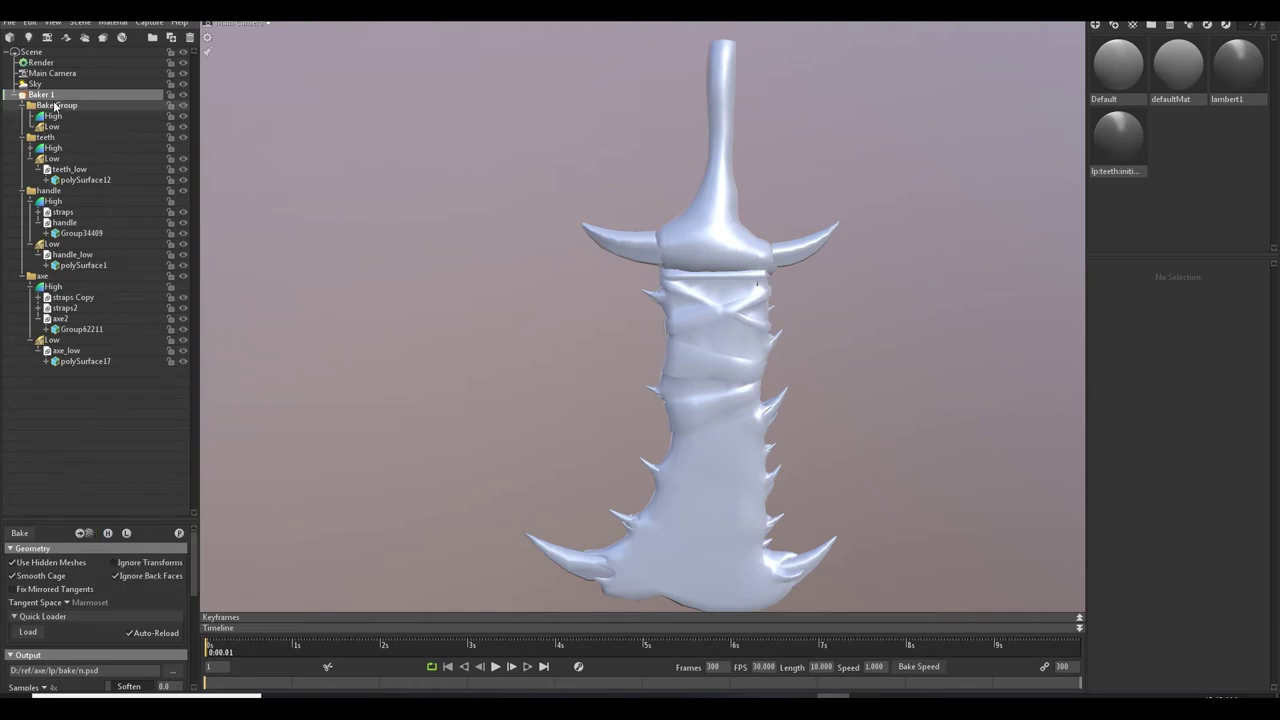
left_click(84, 106)
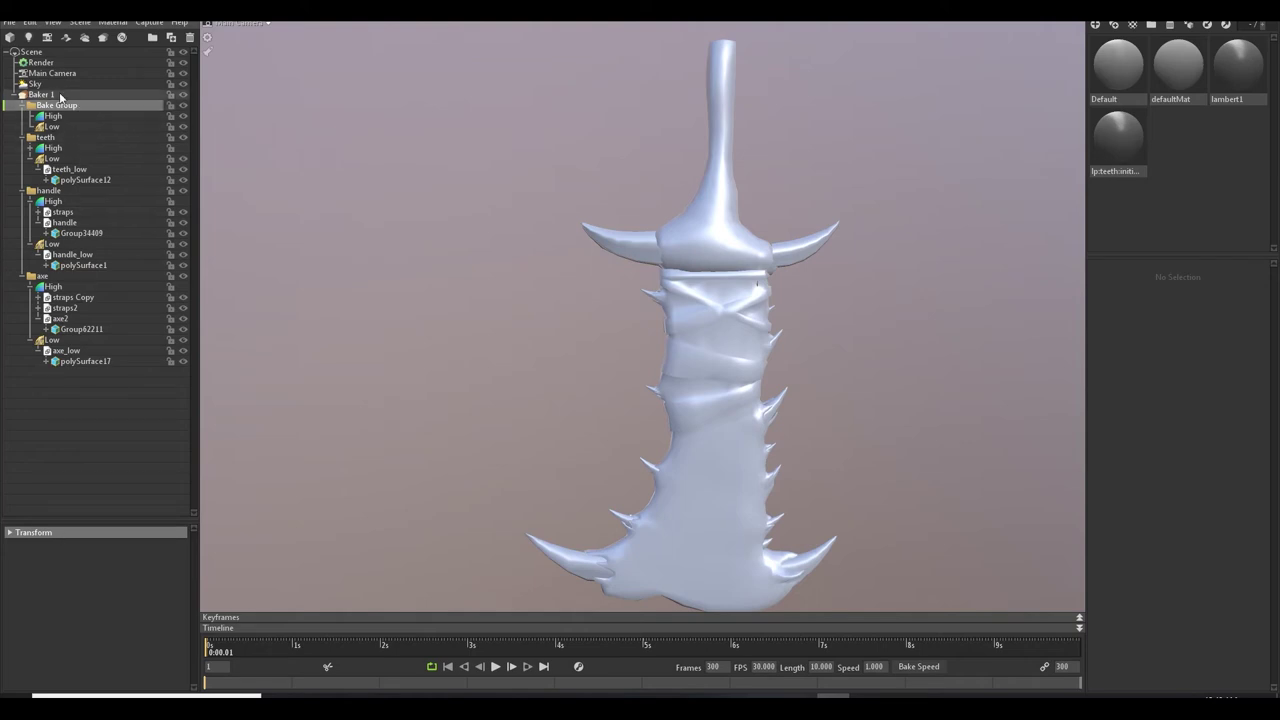
left_click(60, 95)
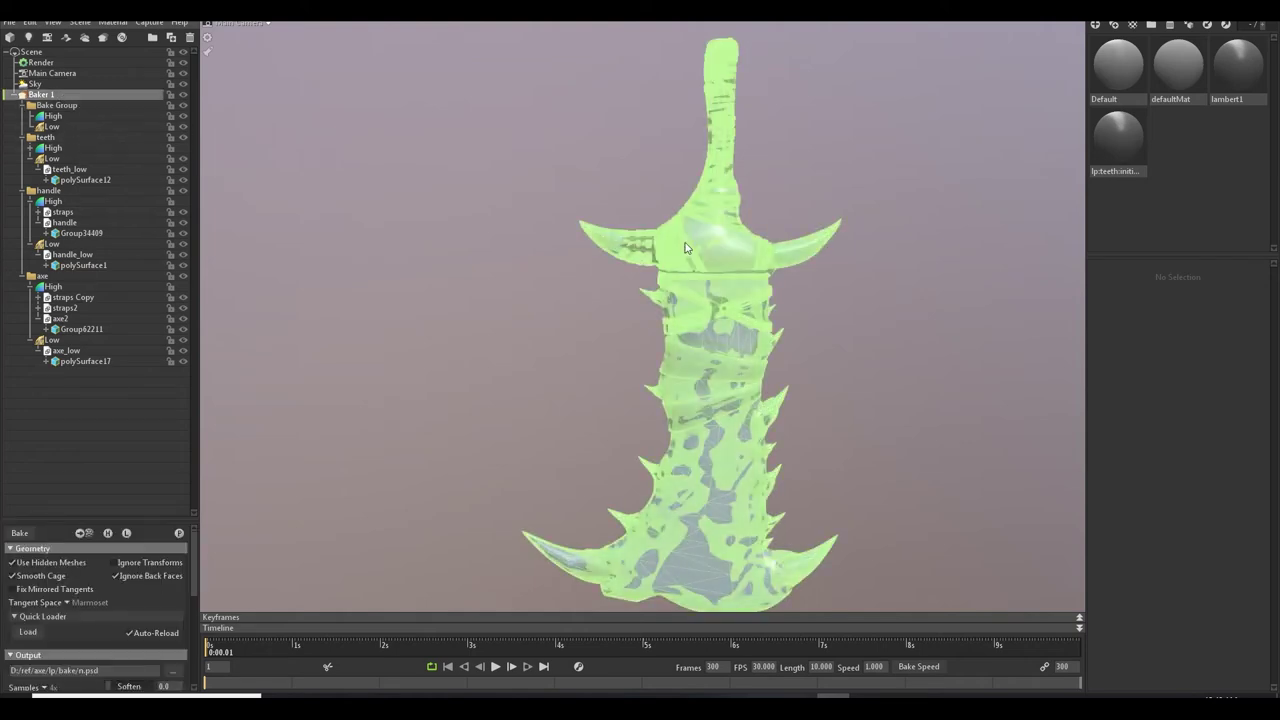
left_click(75, 107)
key("Delete")
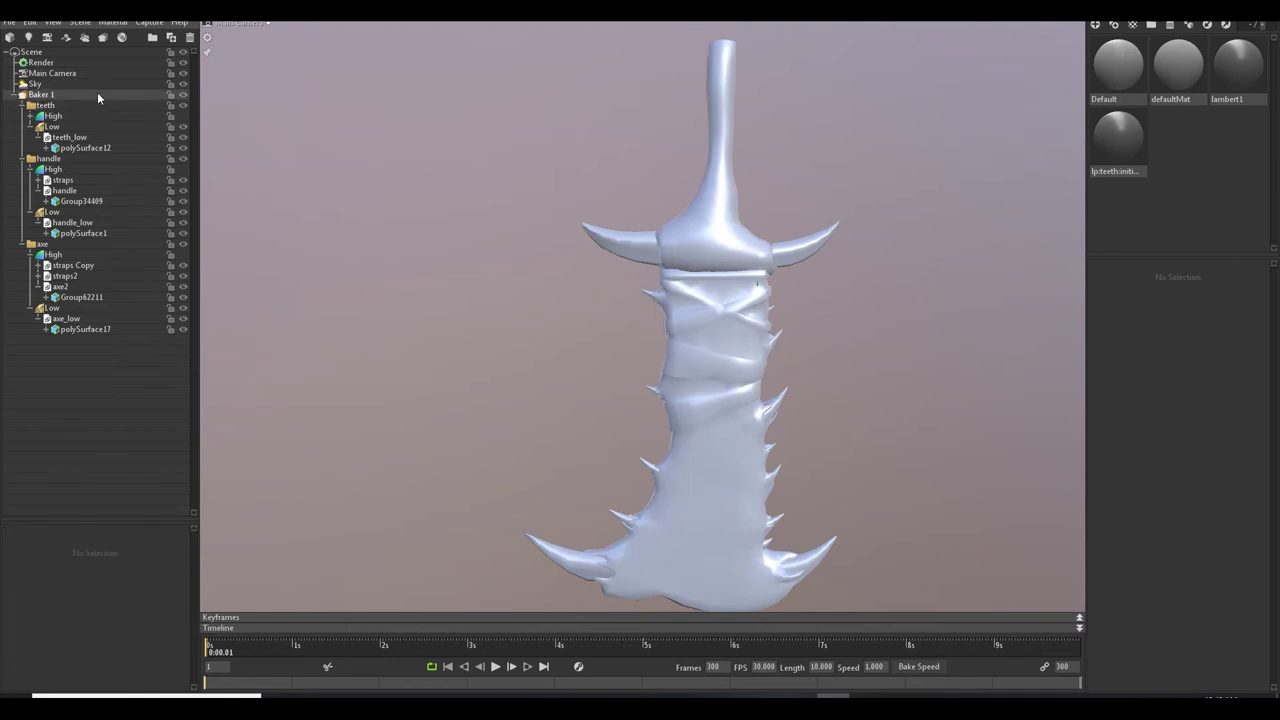
Identify the low-poly teeth and axe blade meshes by selecting each on the full model.
scroll(852, 482, "down", 3)
scroll(852, 482, "up", 3)
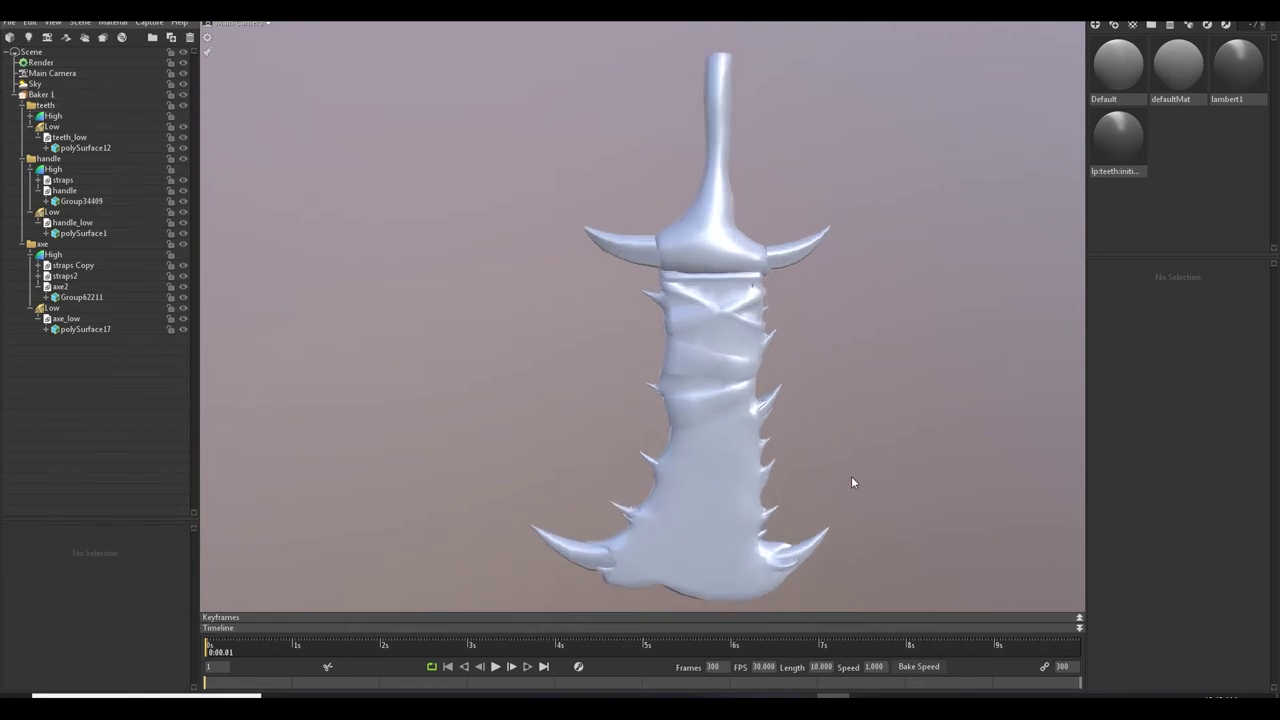
left_click_drag(877, 446, 624, 210)
left_click(630, 221)
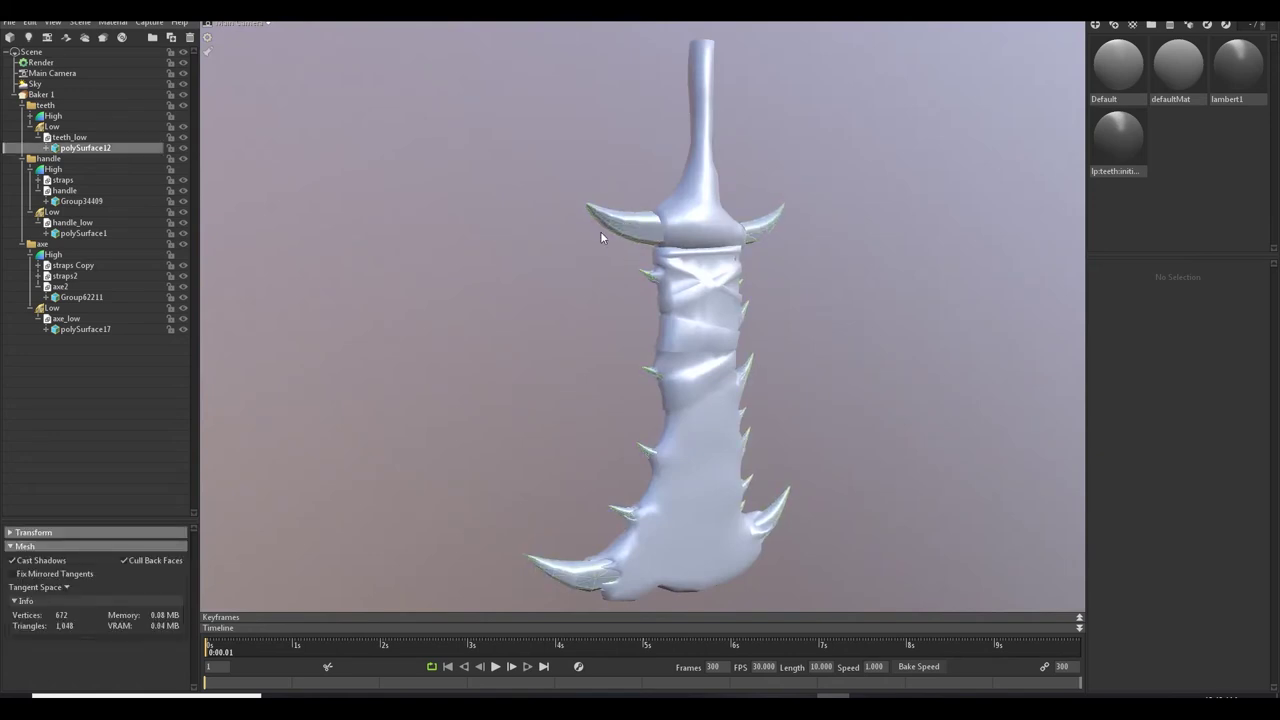
left_click(689, 430)
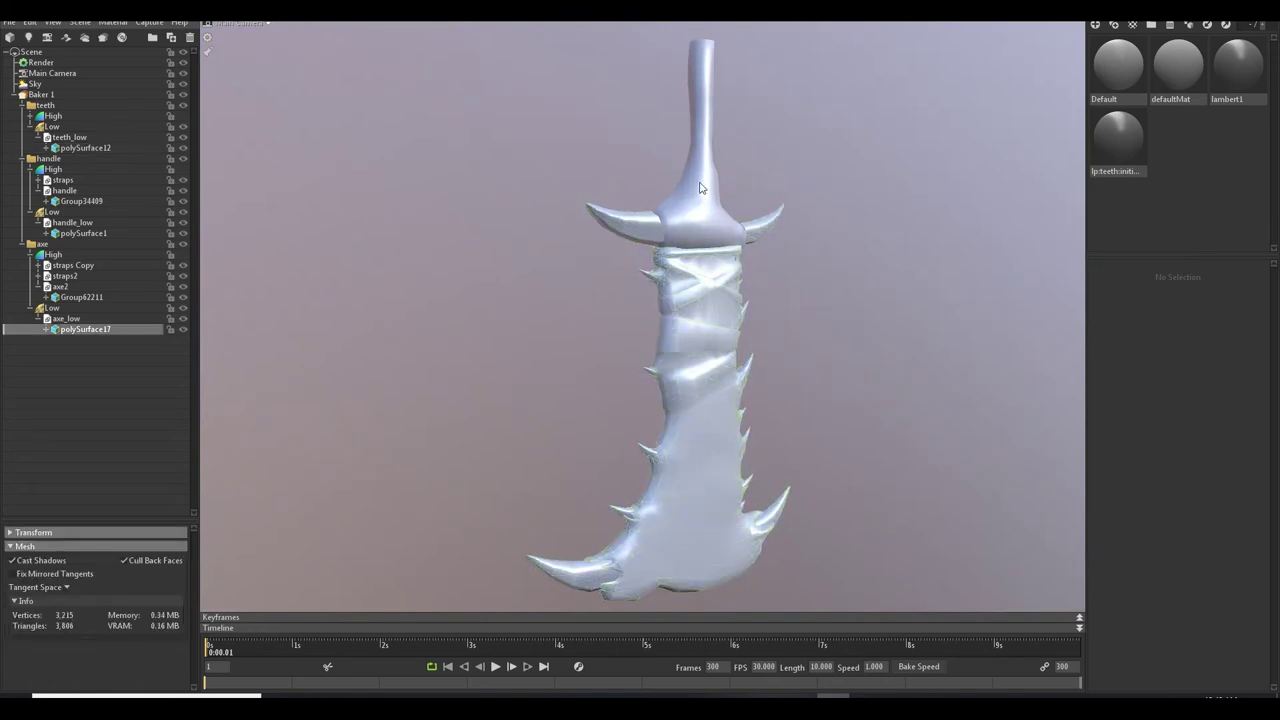
Check which parts of the model belong to the teeth, handle and axe bake groups by highlighting each group.
left_click(78, 104)
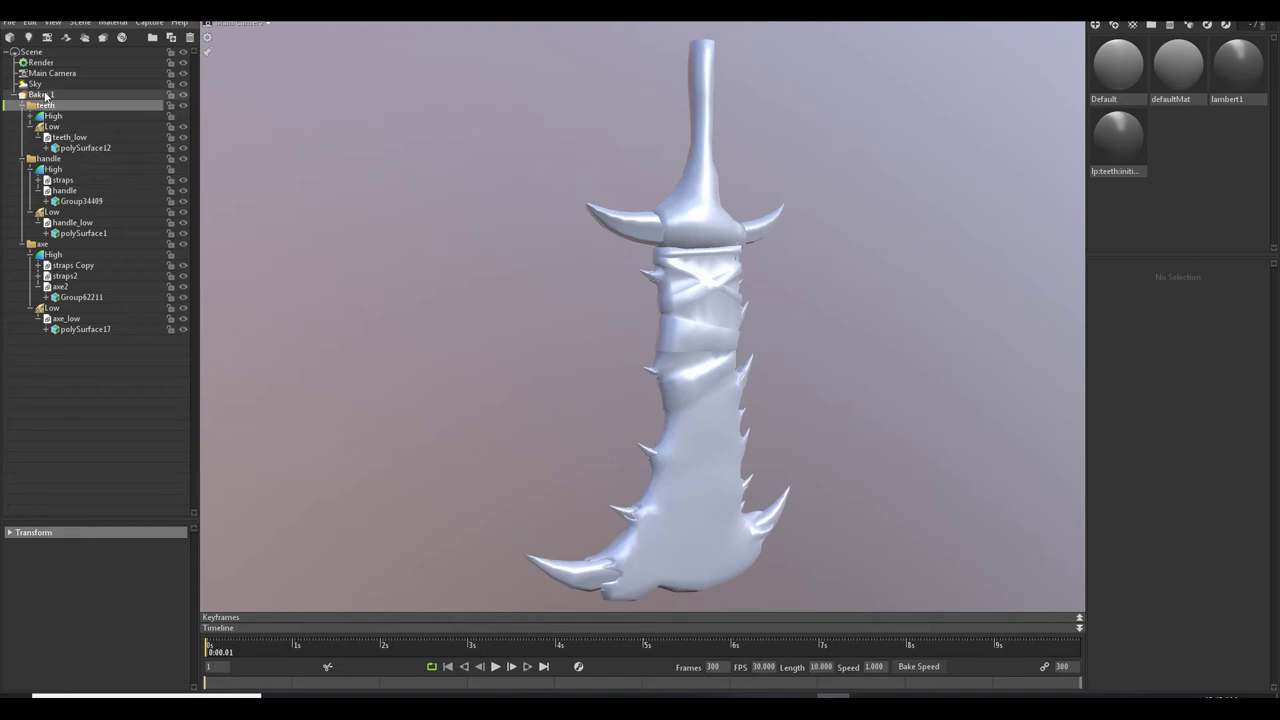
left_click(96, 104)
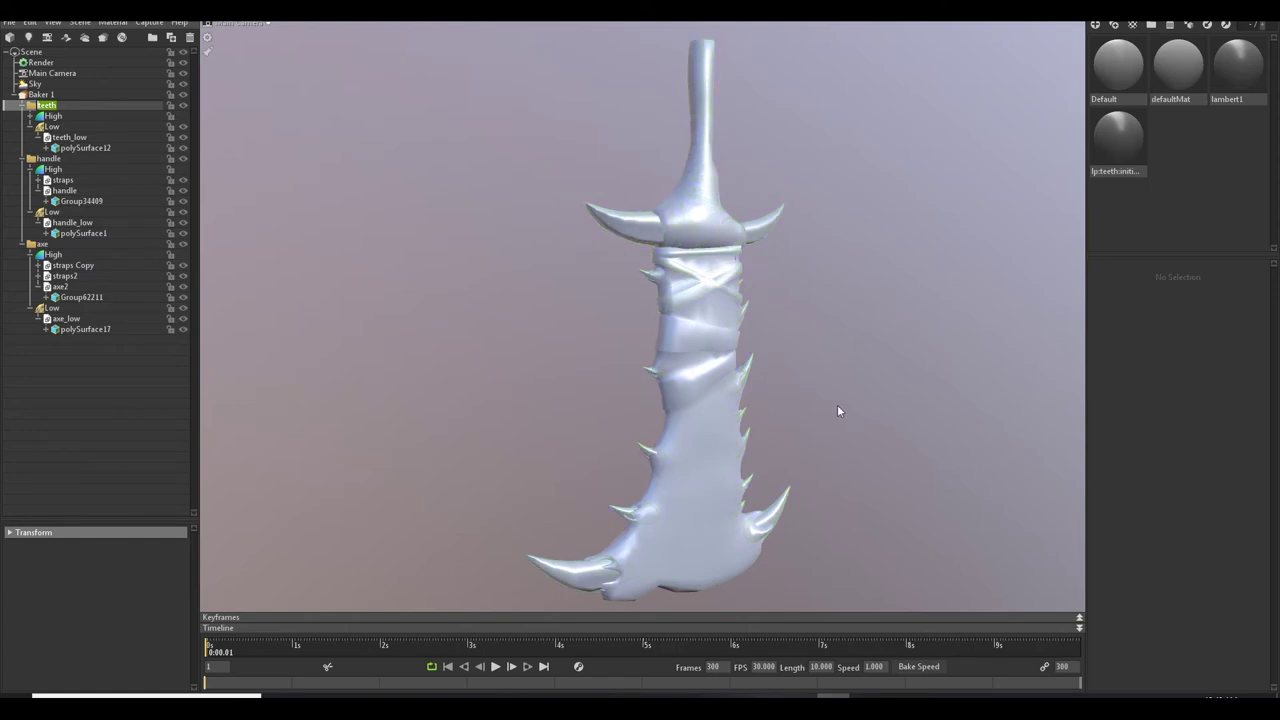
left_click_drag(838, 408, 843, 443)
middle_click_drag(843, 441, 821, 411)
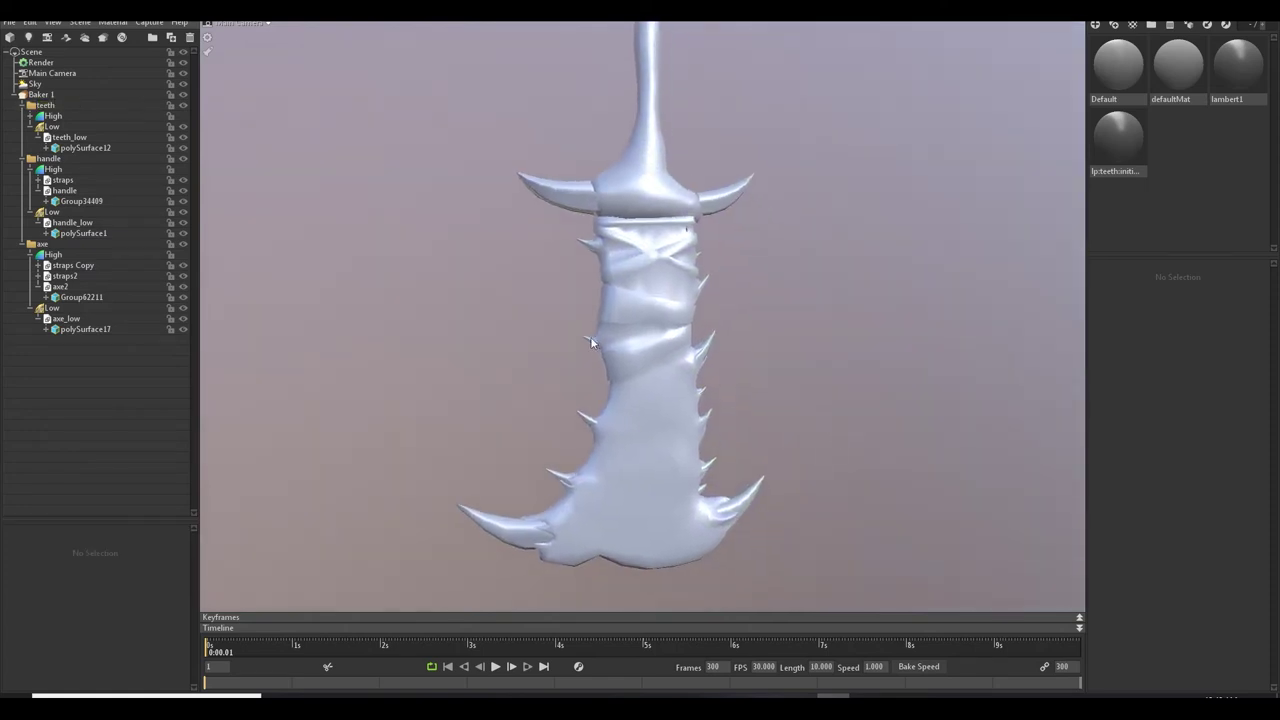
left_click(89, 106)
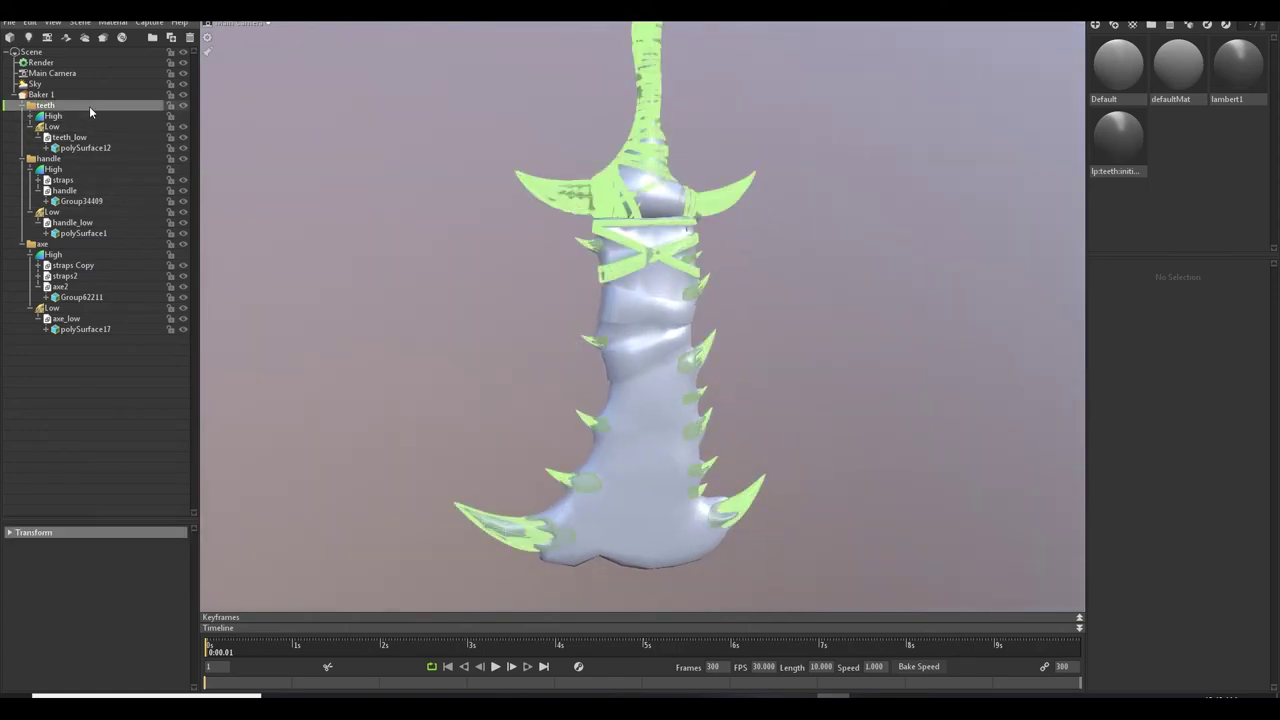
left_click(82, 158)
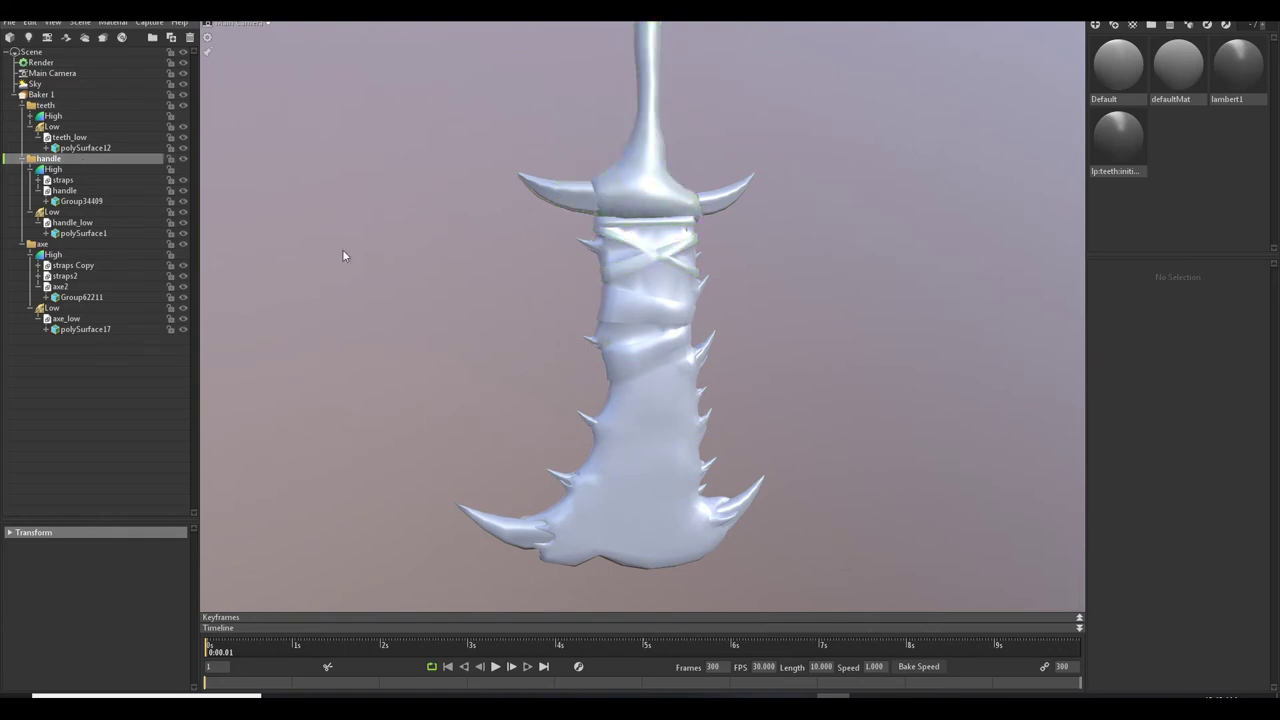
left_click(80, 243)
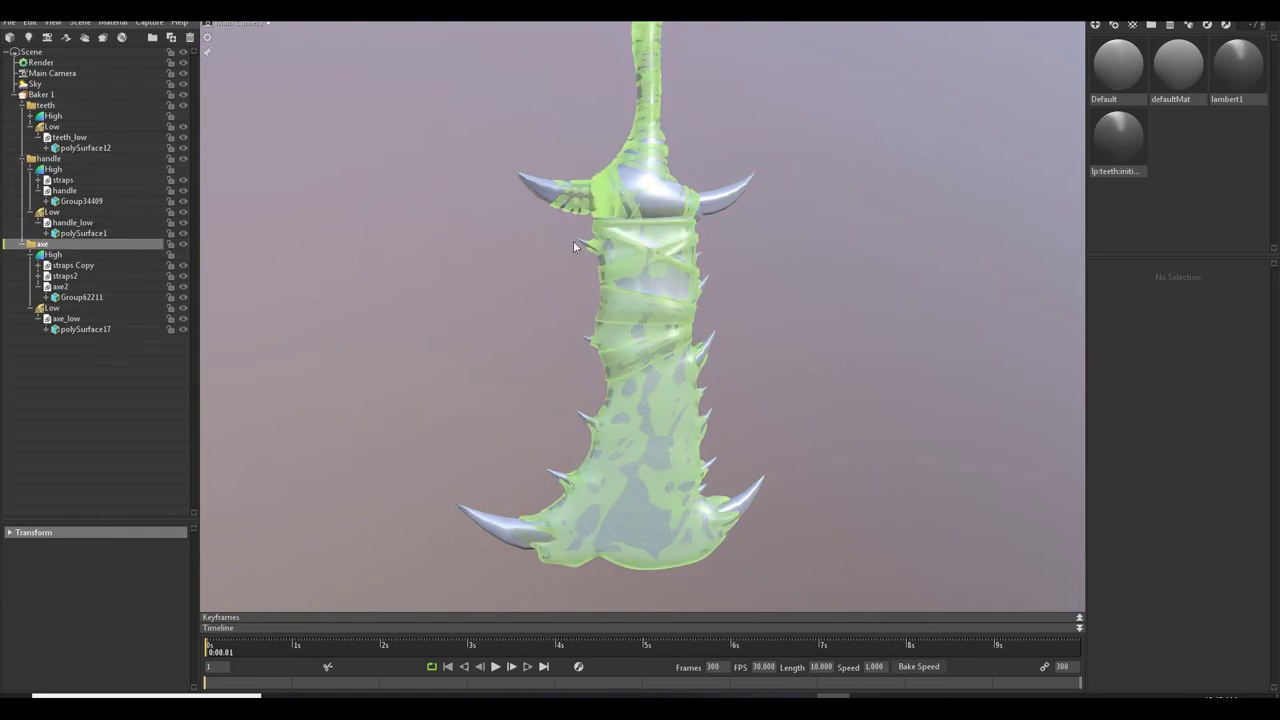
Examine the axe group's low-poly cage around the blade straps and the joint with the handle.
left_click(62, 310)
scroll(390, 423, "up", 5)
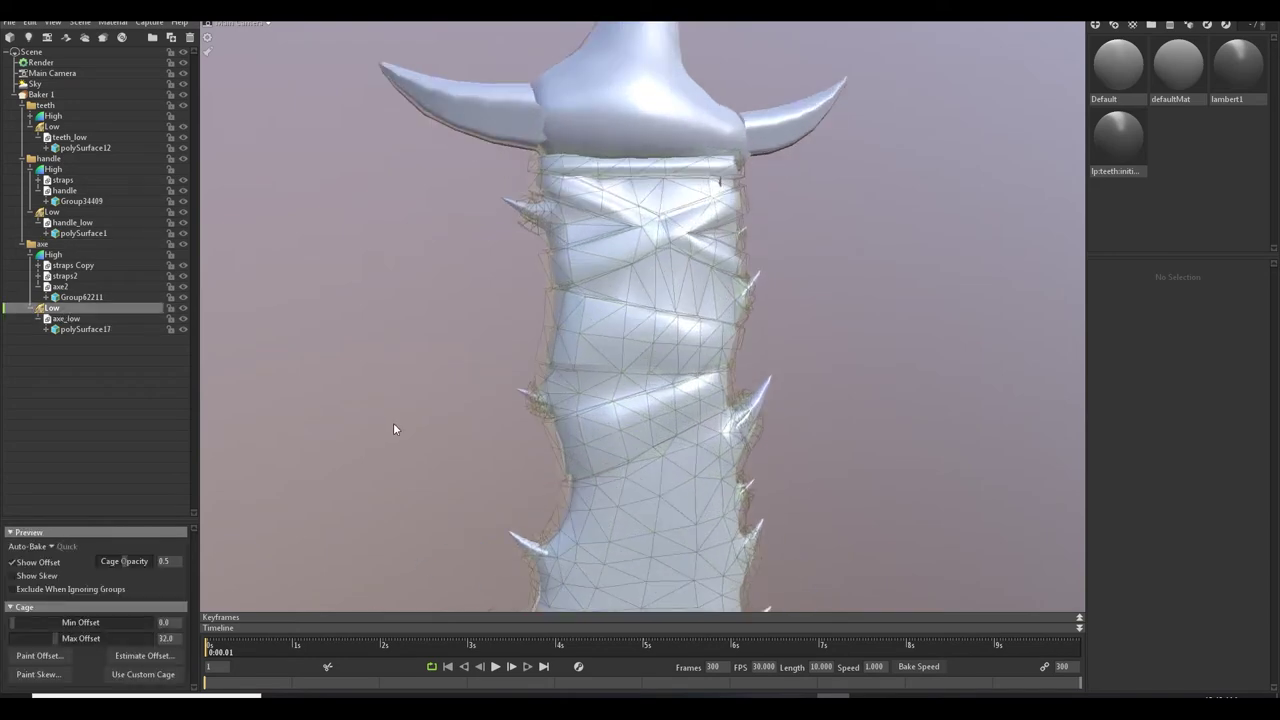
scroll(421, 412, "up", 5)
left_click_drag(349, 348, 520, 259)
scroll(423, 325, "up", 4)
scroll(489, 284, "down", 5)
left_click_drag(549, 346, 641, 384)
scroll(641, 385, "up", 6)
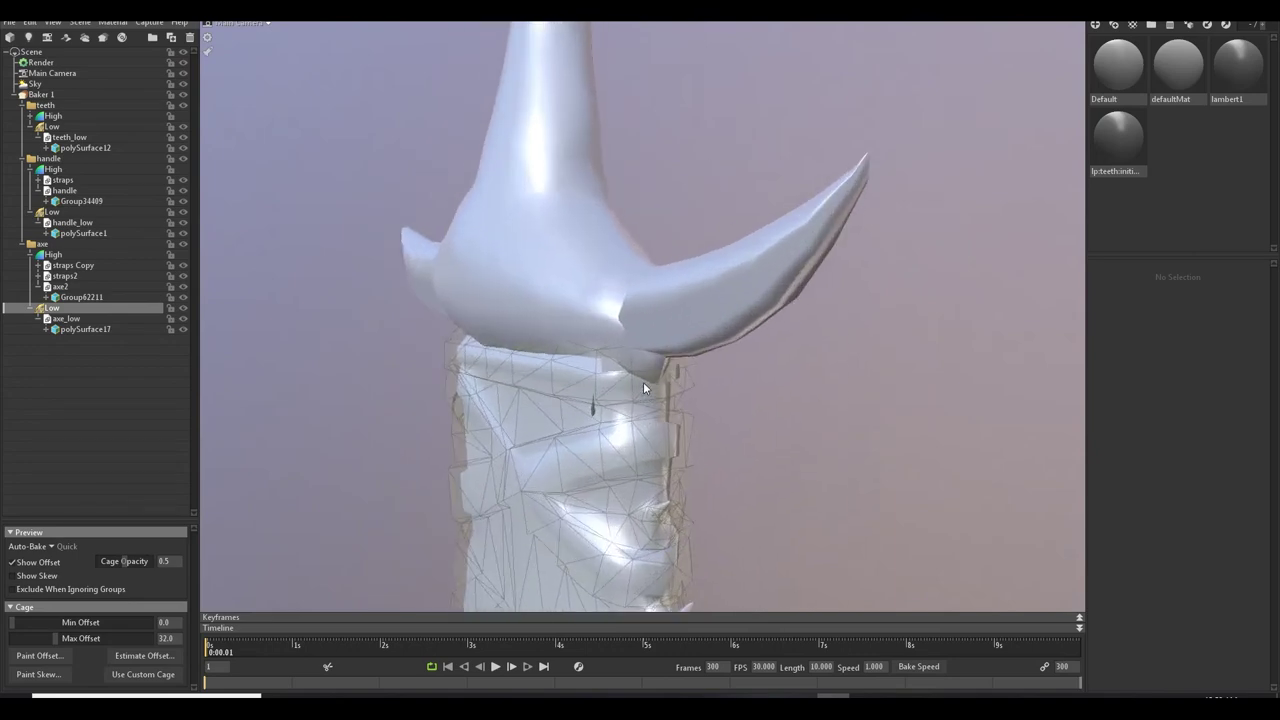
scroll(788, 515, "down", 2)
middle_click_drag(787, 513, 719, 352)
scroll(719, 354, "up", 2)
middle_click_drag(728, 460, 697, 286)
scroll(820, 348, "down", 2)
left_click_drag(697, 287, 646, 286)
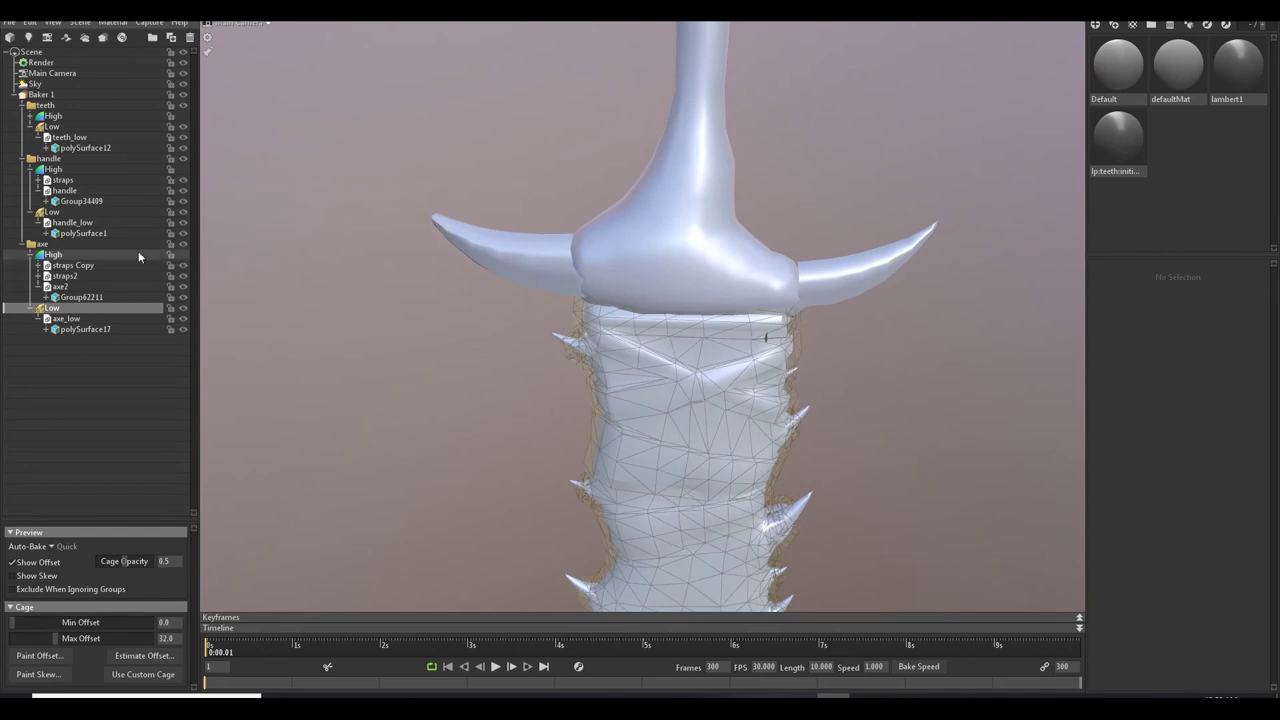
Inspect the low-poly cages of the handle group and the teeth group.
left_click(86, 213)
left_click_drag(689, 275, 662, 290)
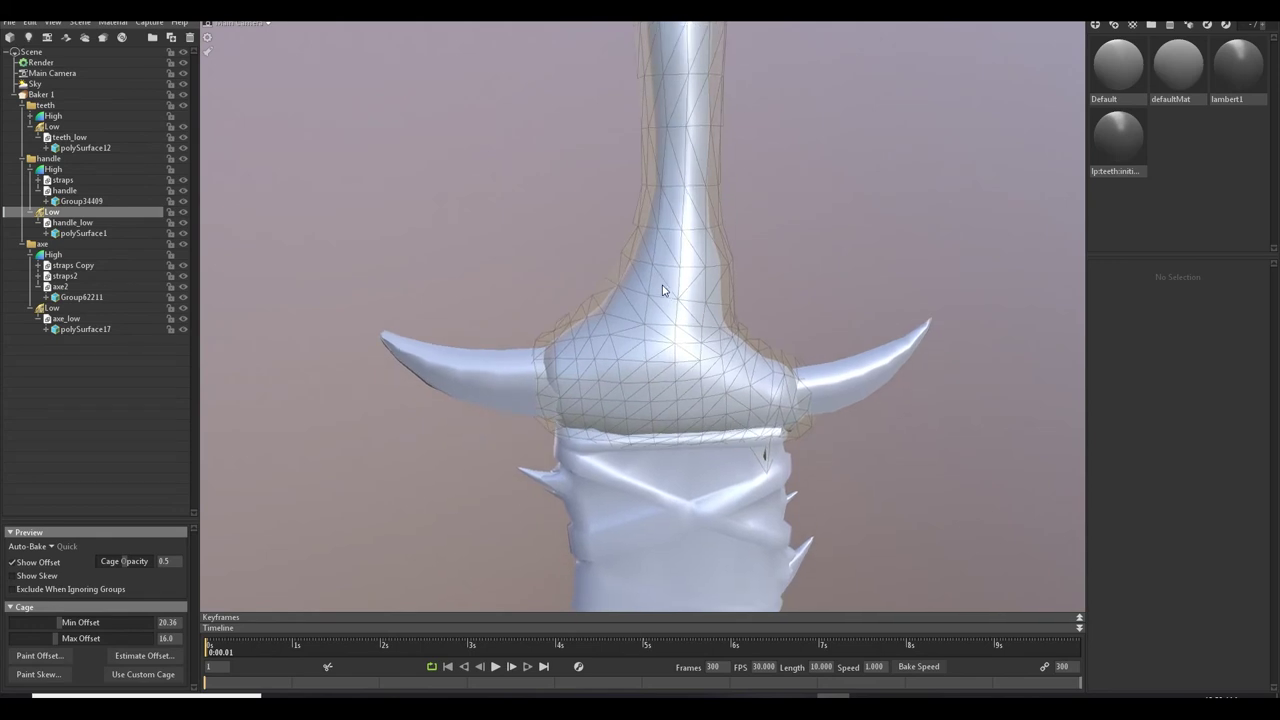
left_click(90, 126)
left_click_drag(653, 520, 572, 443)
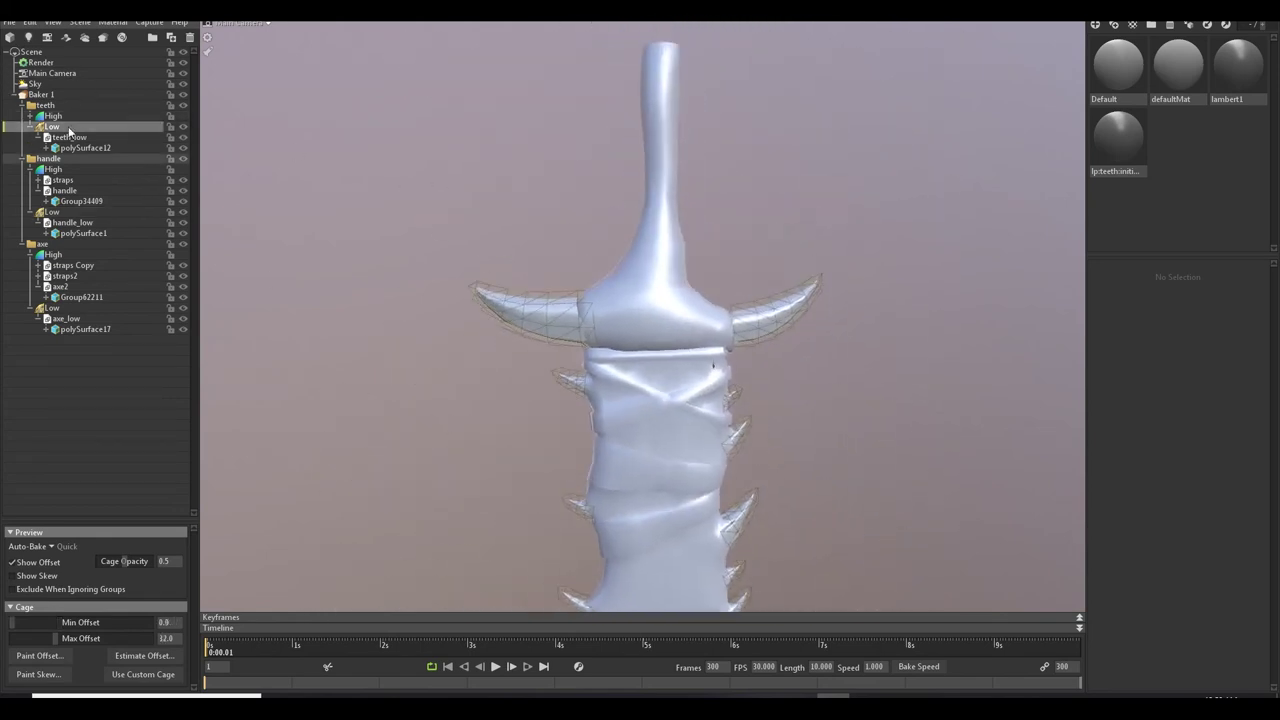
Set Baker 1's output to a Photoshop file named new in the D:/New folder/normal map folder.
left_click(72, 94)
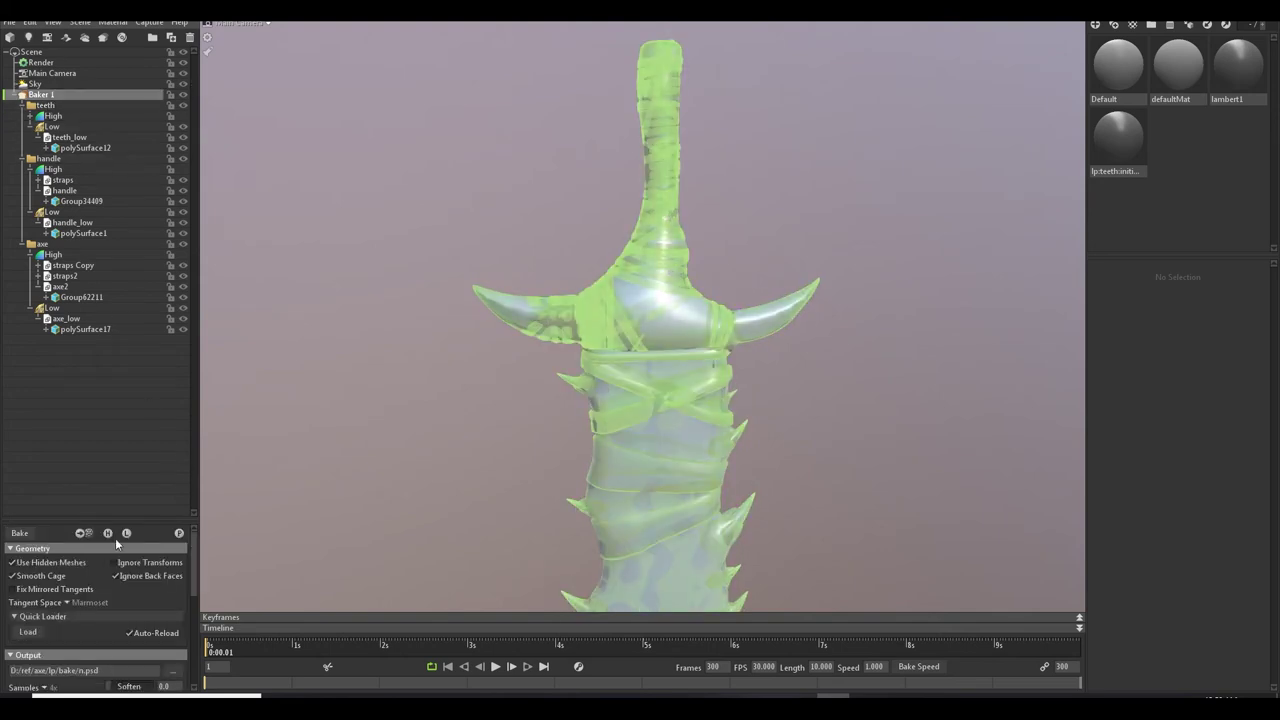
left_click_drag(151, 519, 156, 372)
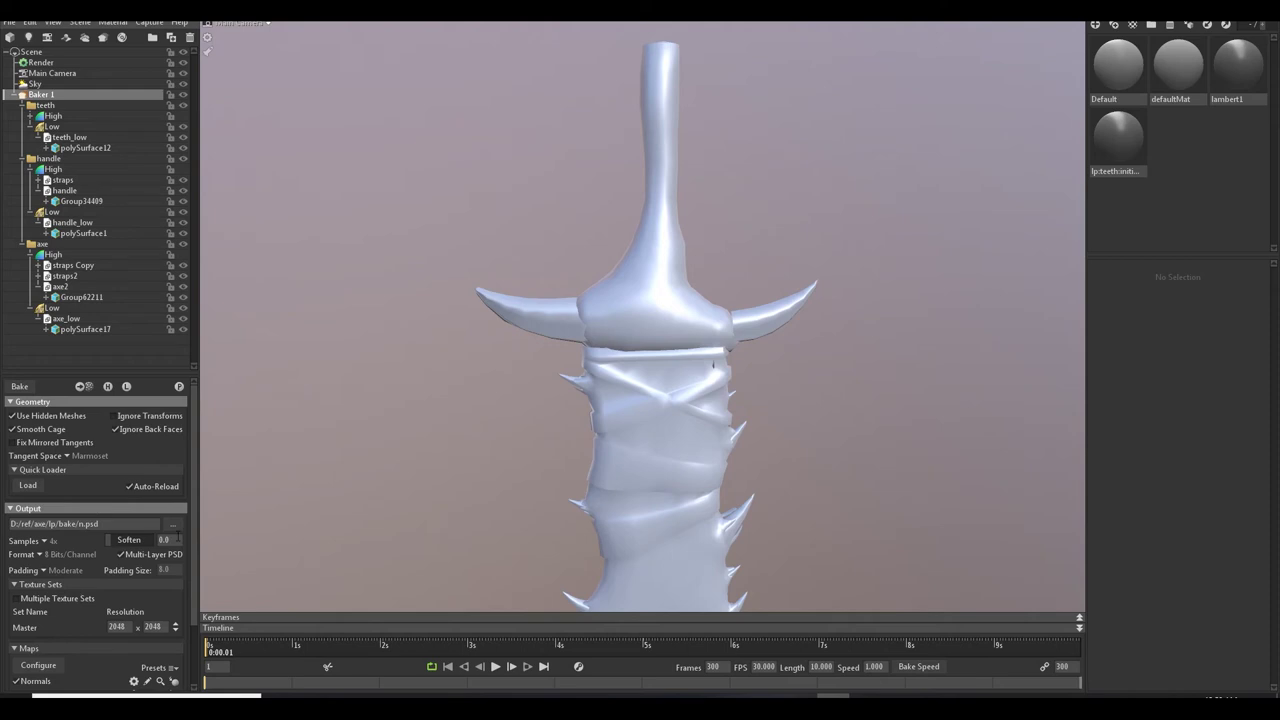
left_click(173, 524)
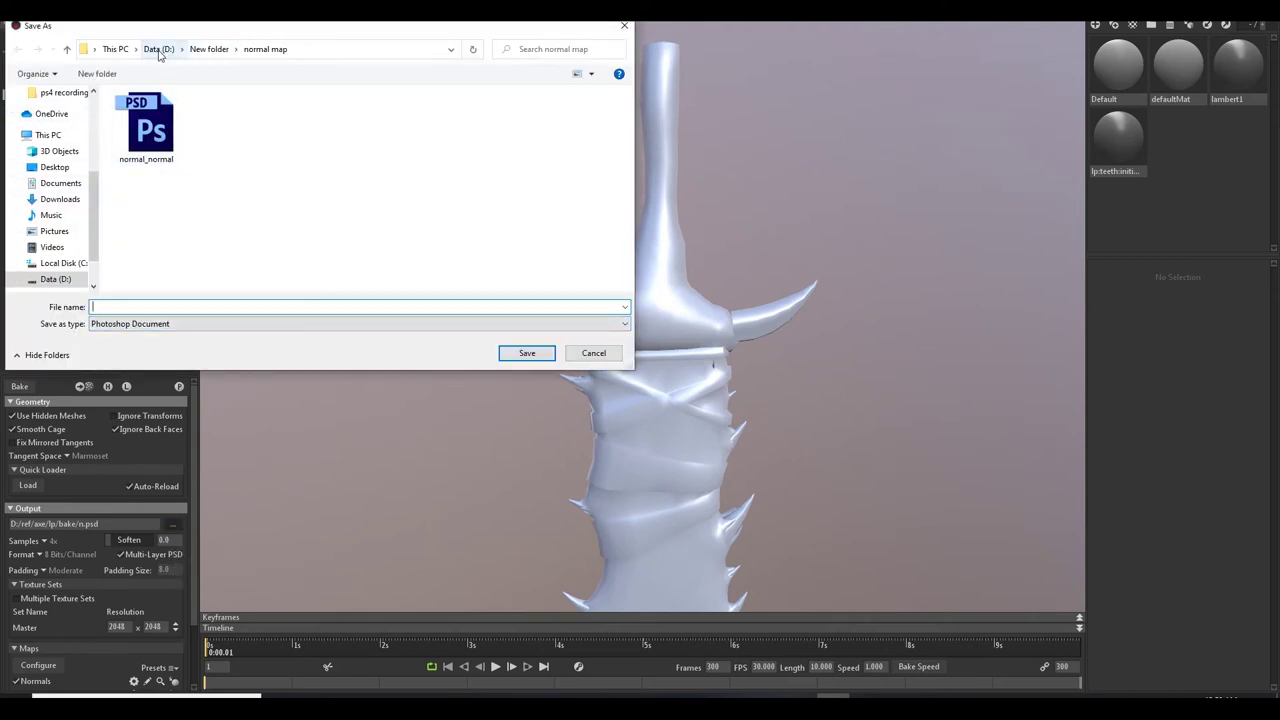
left_click(157, 140)
double_click(173, 307)
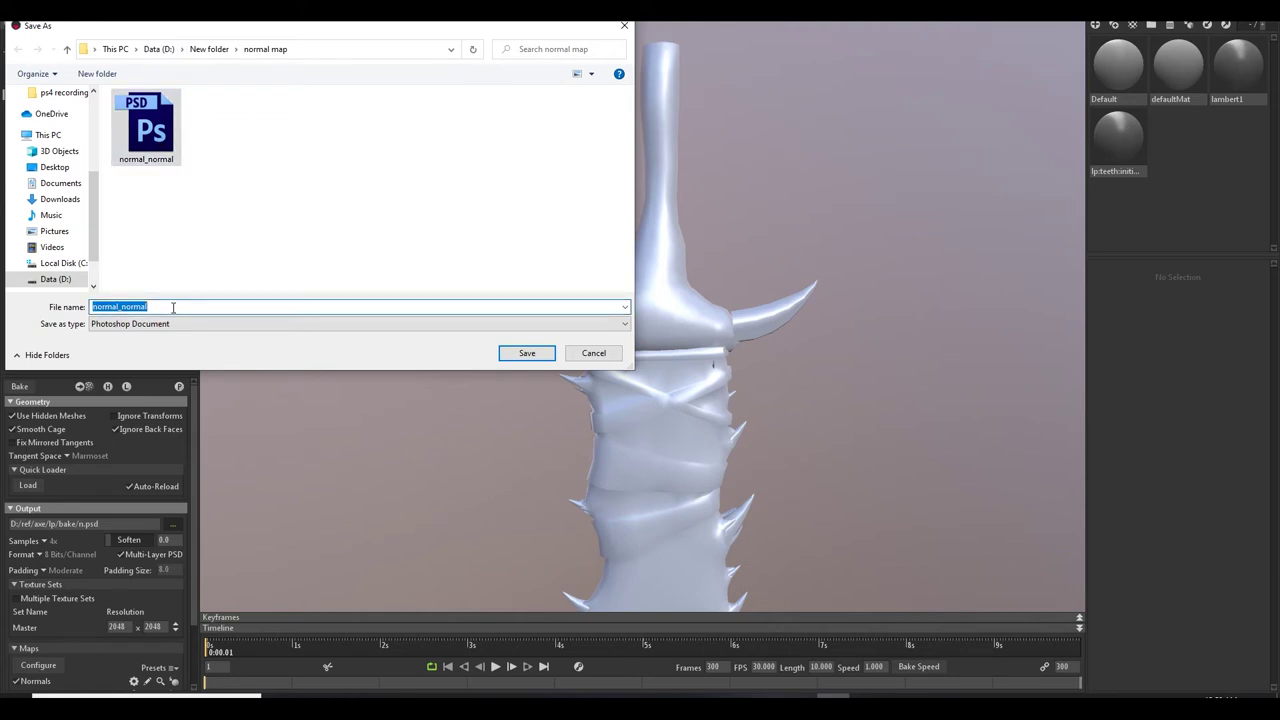
type("new")
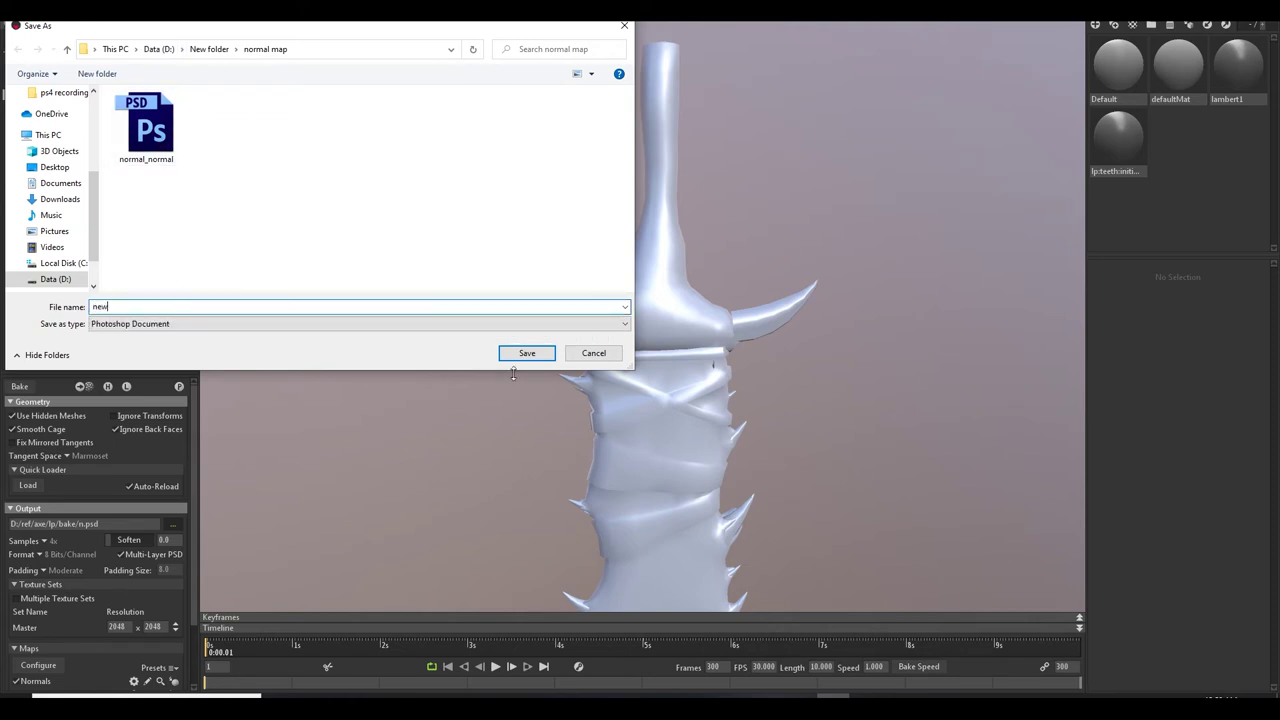
left_click(527, 353)
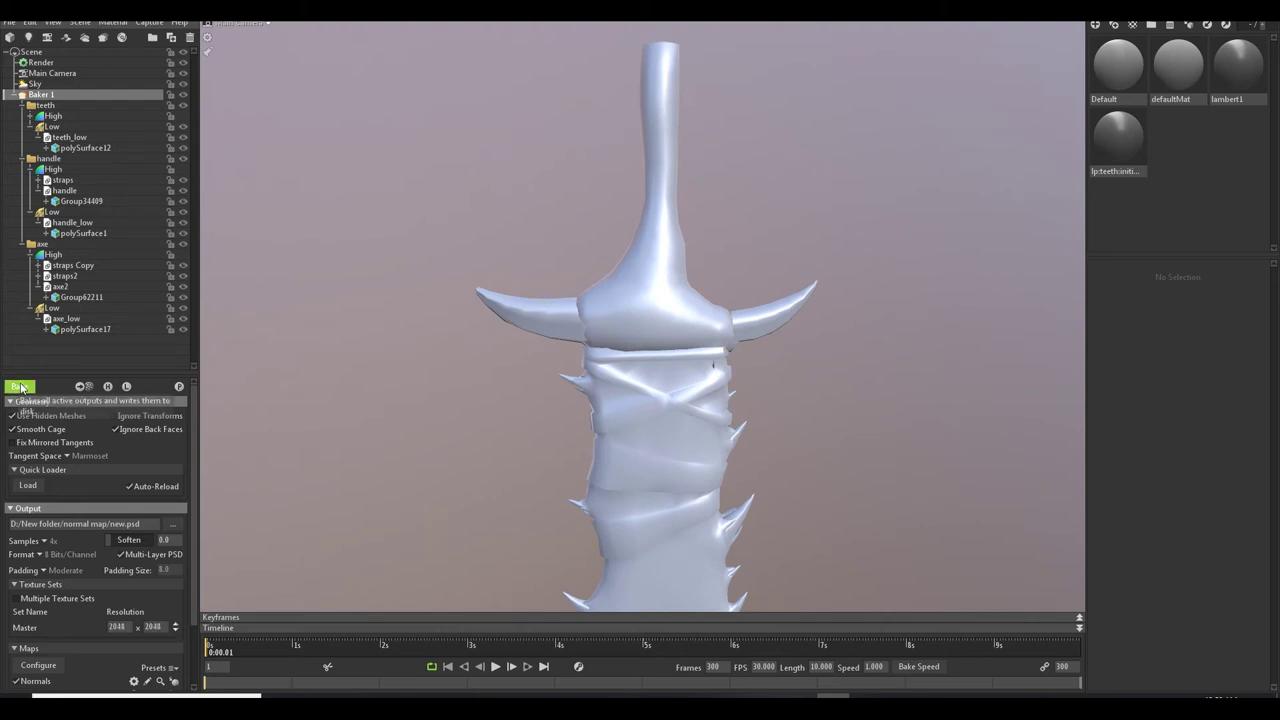
Bake Baker 1's maps and preview the baked result on the low-poly axe.
scroll(510, 392, "down", 2)
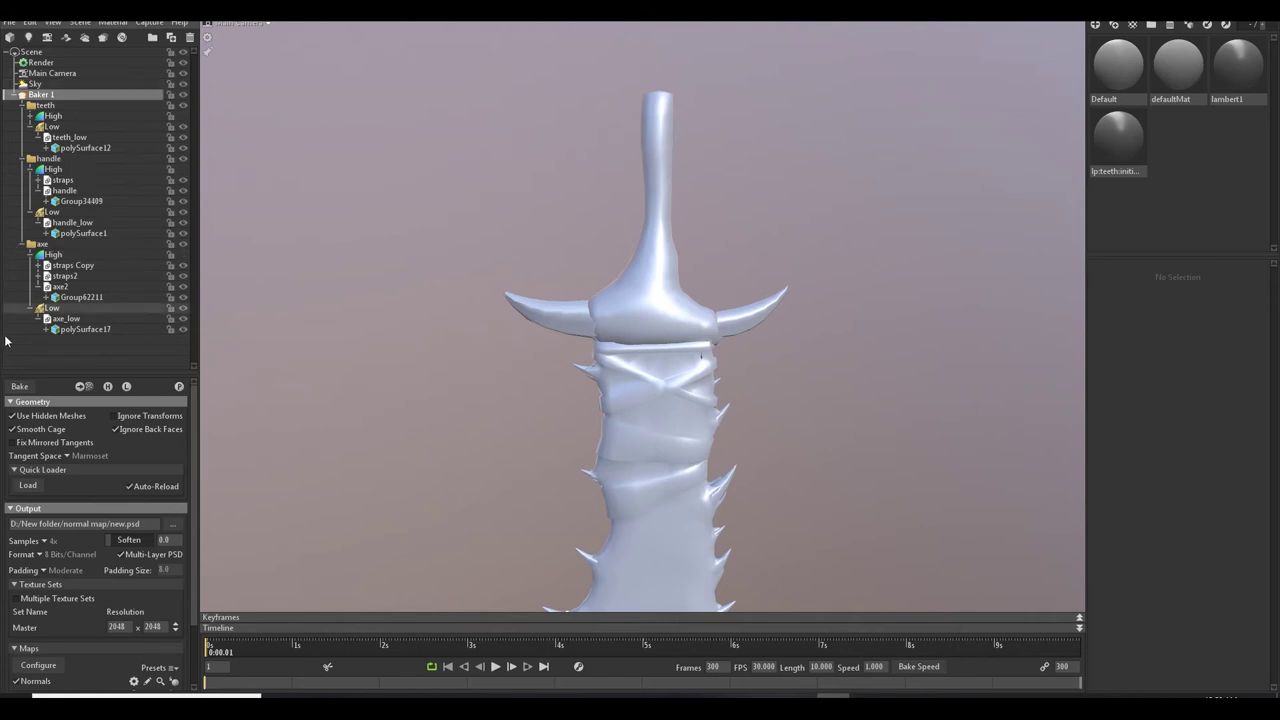
left_click(18, 388)
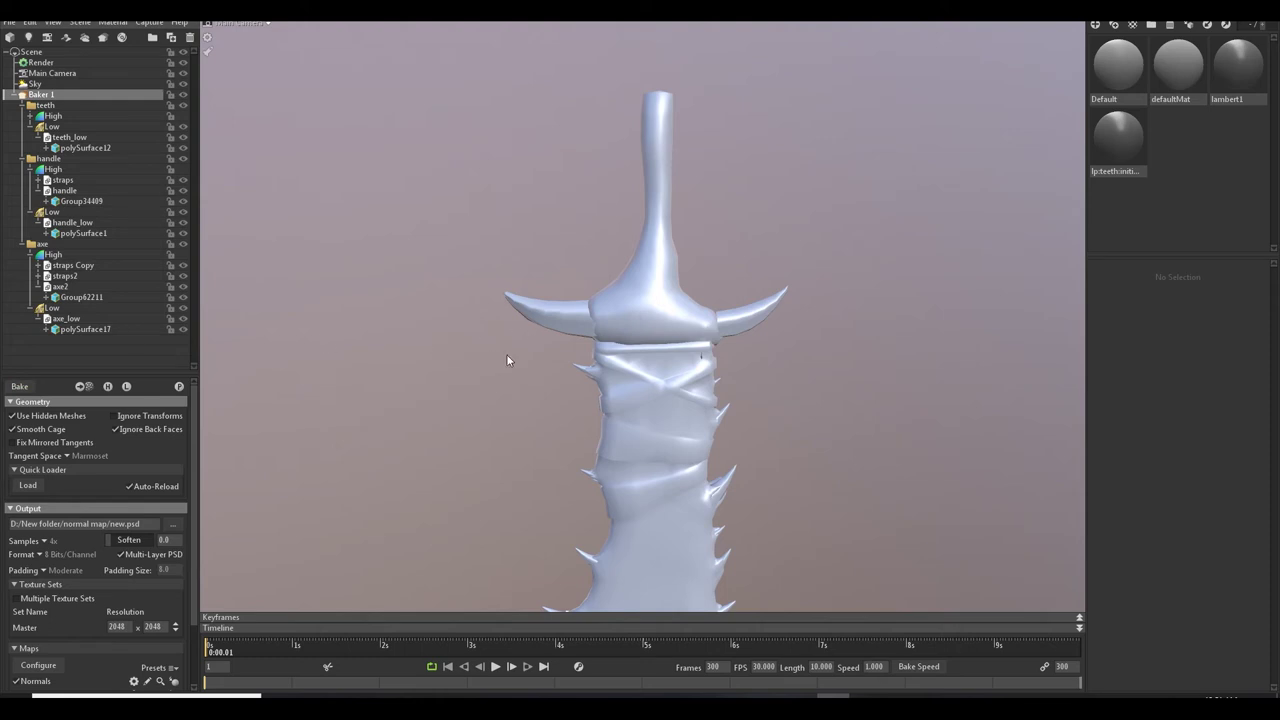
left_click_drag(448, 402, 439, 304)
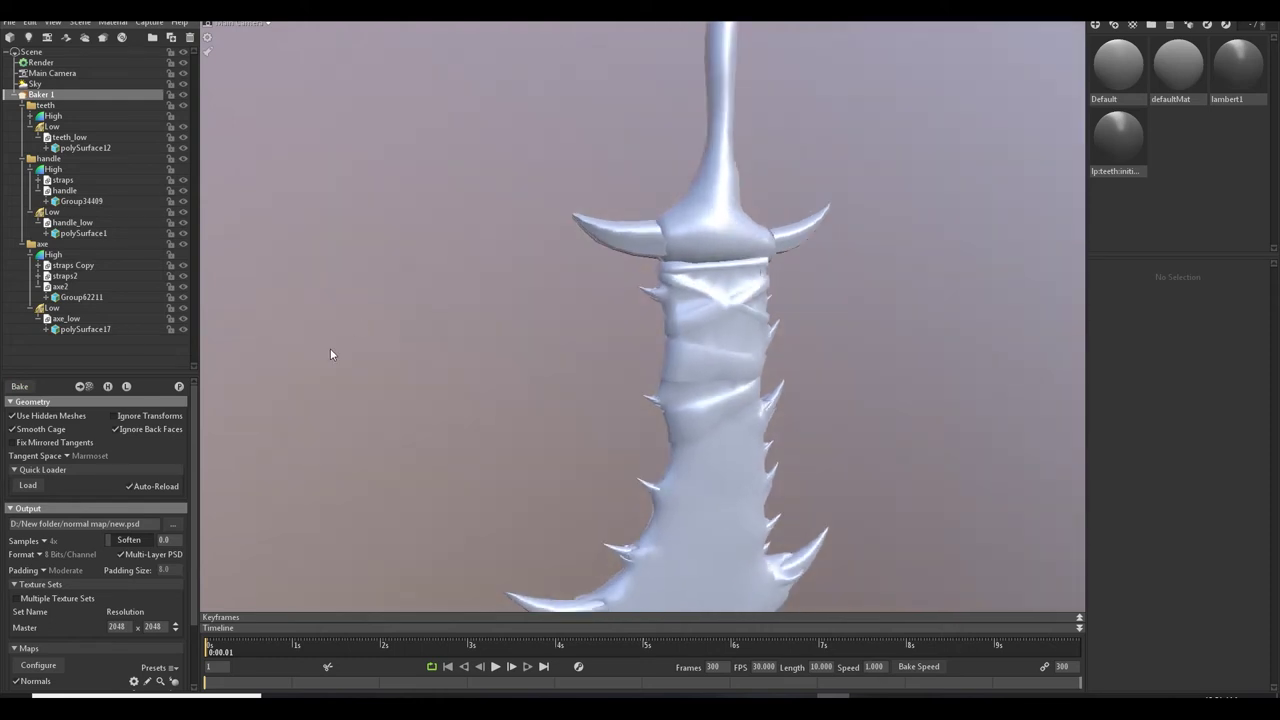
left_click(180, 388)
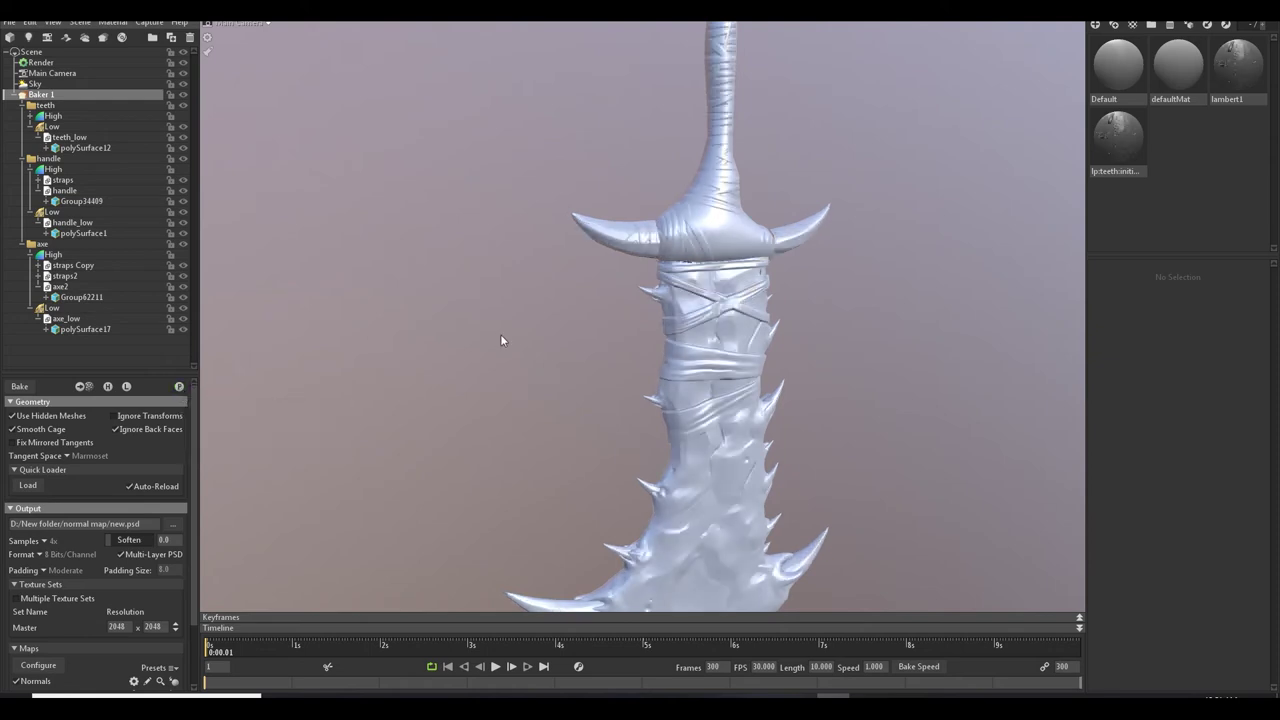
Examine the baked strap details on the handle and its horns from several sides.
mouse_move(444, 304)
left_mouse_down()
mouse_move(435, 334)
mouse_move(468, 308)
left_mouse_up()
scroll(535, 225, "up", 3)
middle_click_drag(545, 206, 567, 345)
scroll(572, 297, "up", 4)
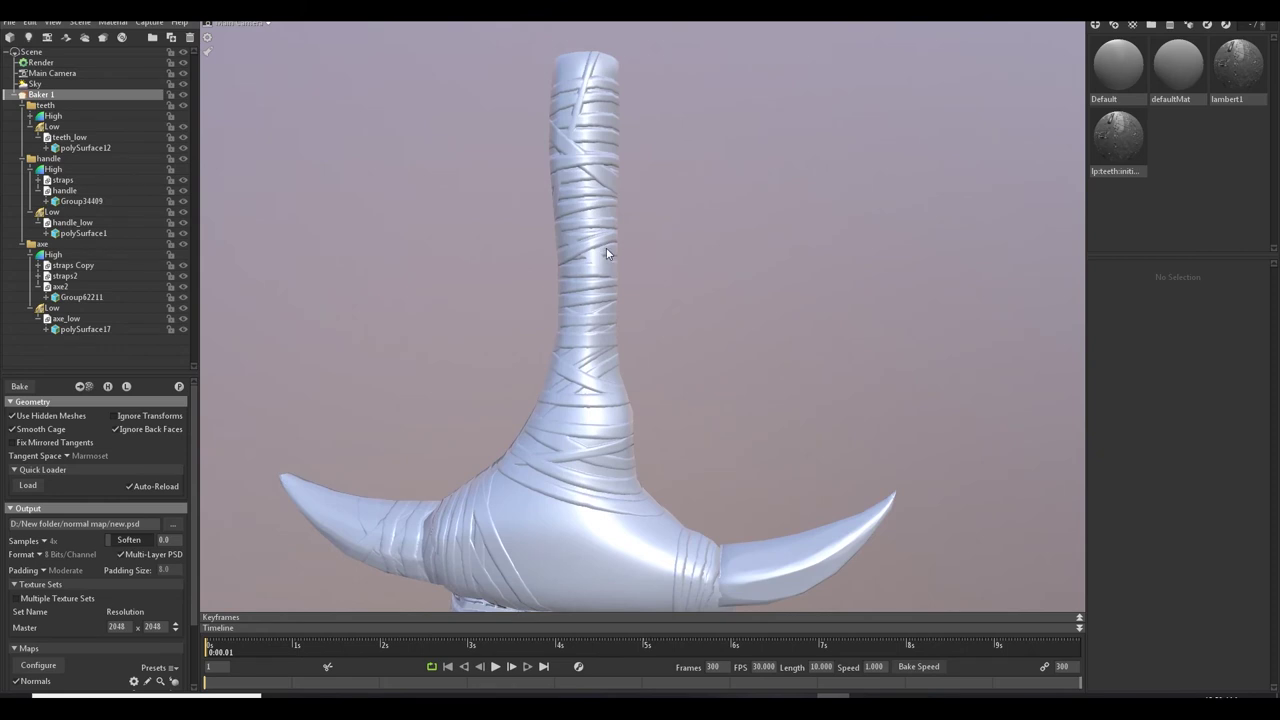
scroll(606, 247, "up", 2)
scroll(703, 243, "down", 5)
left_click_drag(703, 243, 457, 254)
middle_click_drag(560, 320, 697, 239)
scroll(683, 403, "up", 4)
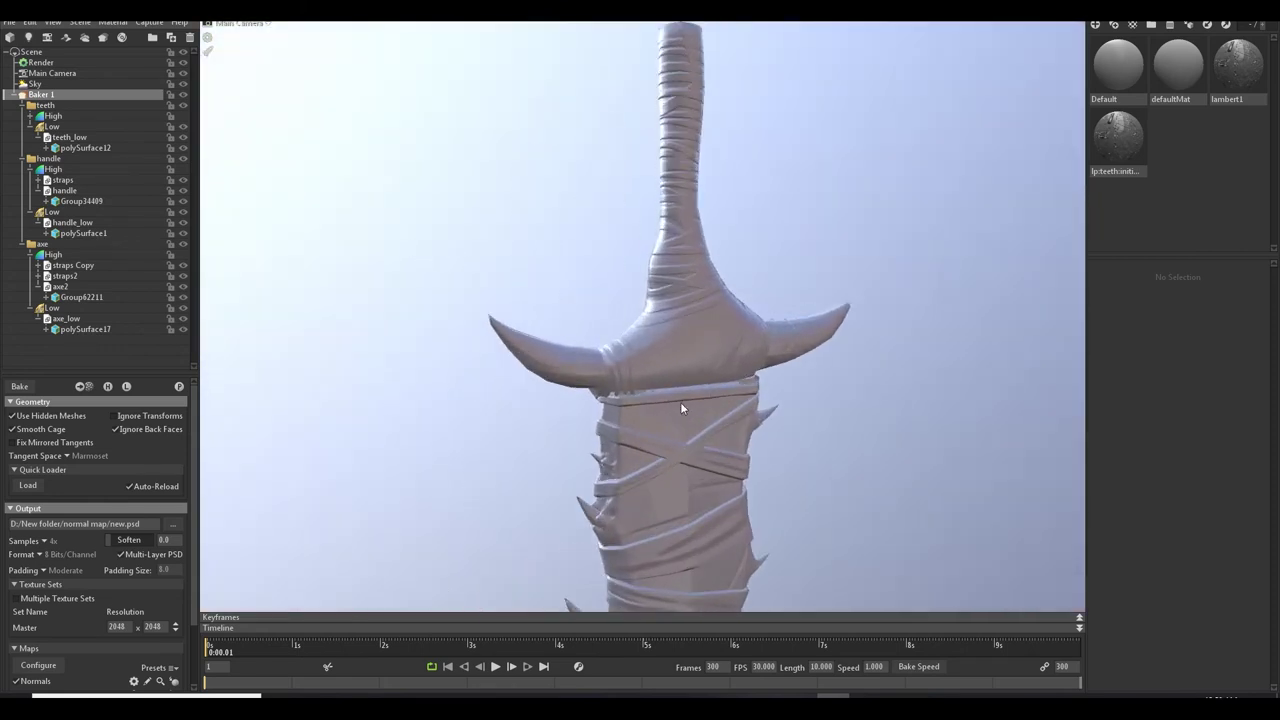
Examine the baked straps and spikes around the upper blade for artifacts, including the area below the uppermost strap.
left_click_drag(506, 366, 442, 358)
middle_click_drag(562, 250, 544, 141)
mouse_move(688, 240)
left_mouse_down()
mouse_move(787, 228)
mouse_move(966, 244)
mouse_move(740, 275)
mouse_move(899, 290)
left_mouse_up()
scroll(785, 230, "up", 1)
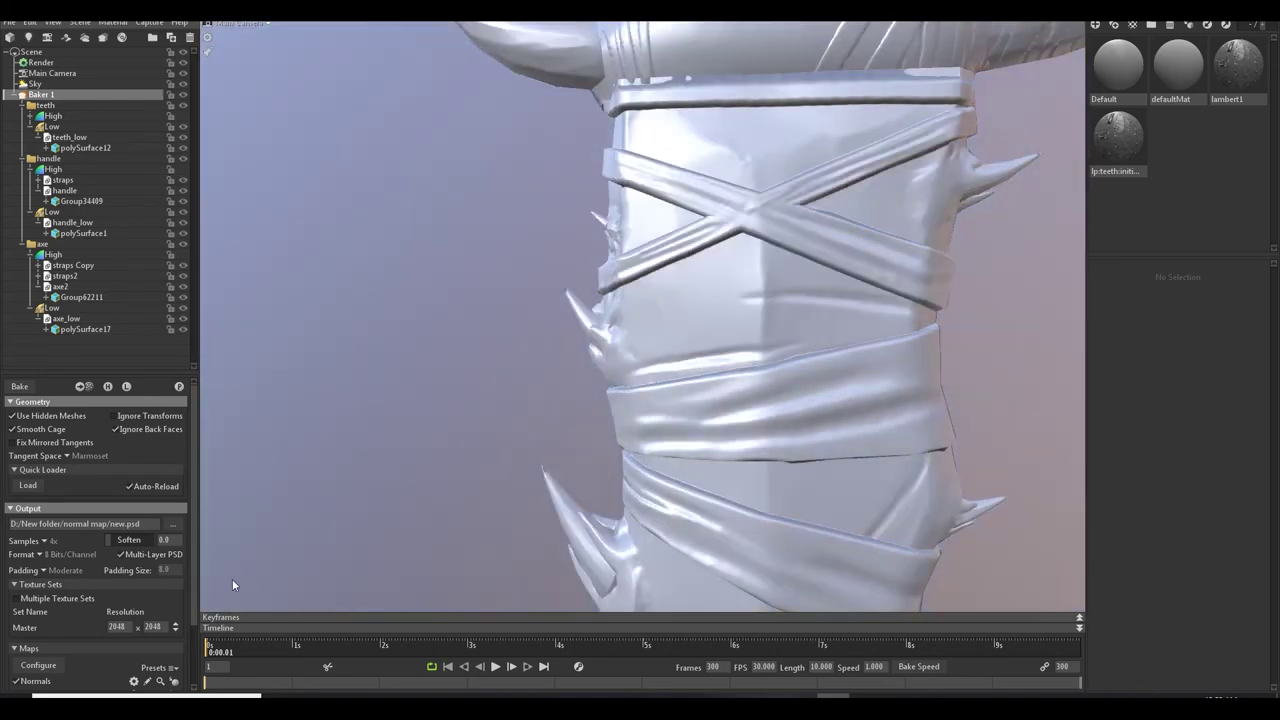
left_click_drag(492, 358, 520, 431)
left_click_drag(536, 209, 724, 221)
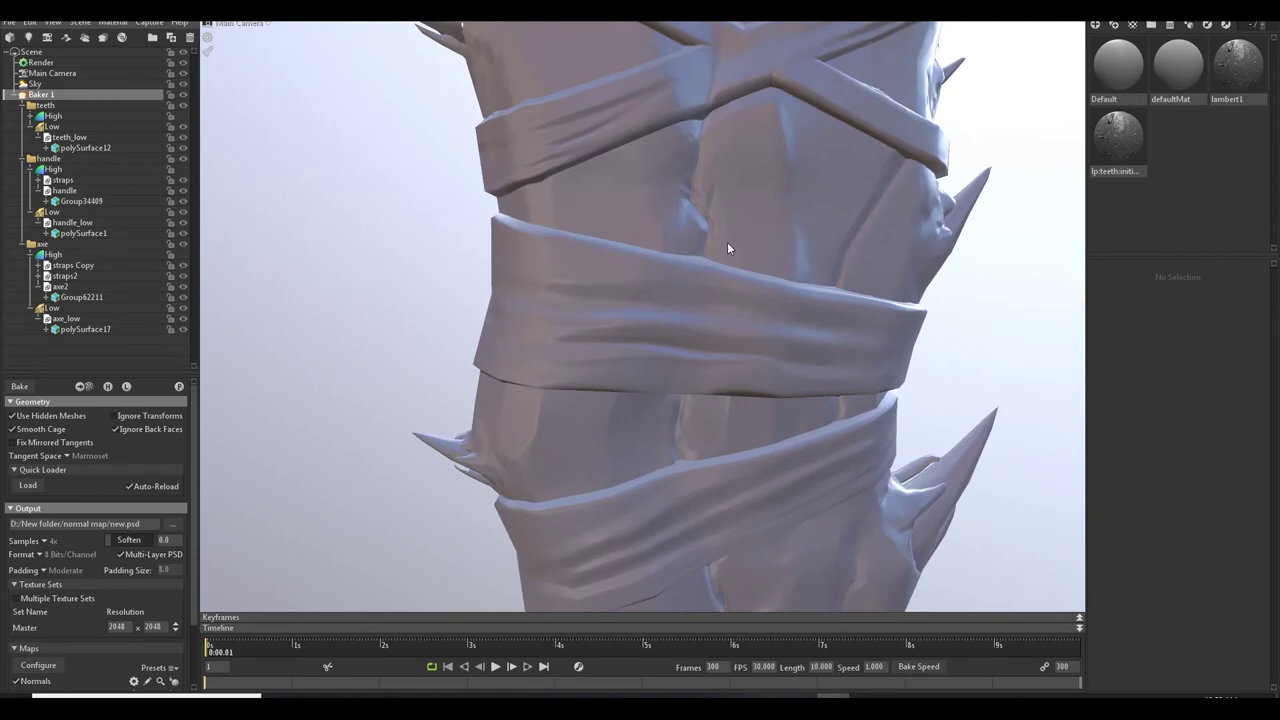
scroll(728, 243, "down", 5)
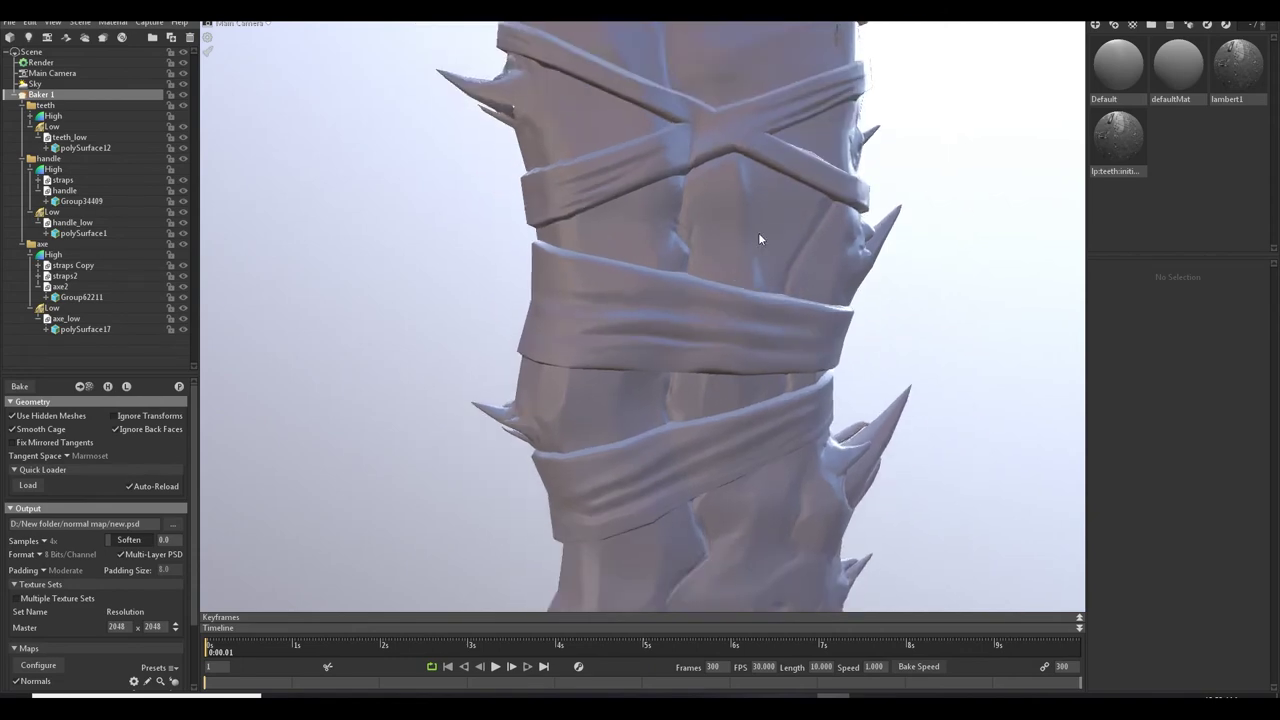
left_click_drag(758, 234, 769, 290)
scroll(765, 290, "up", 10)
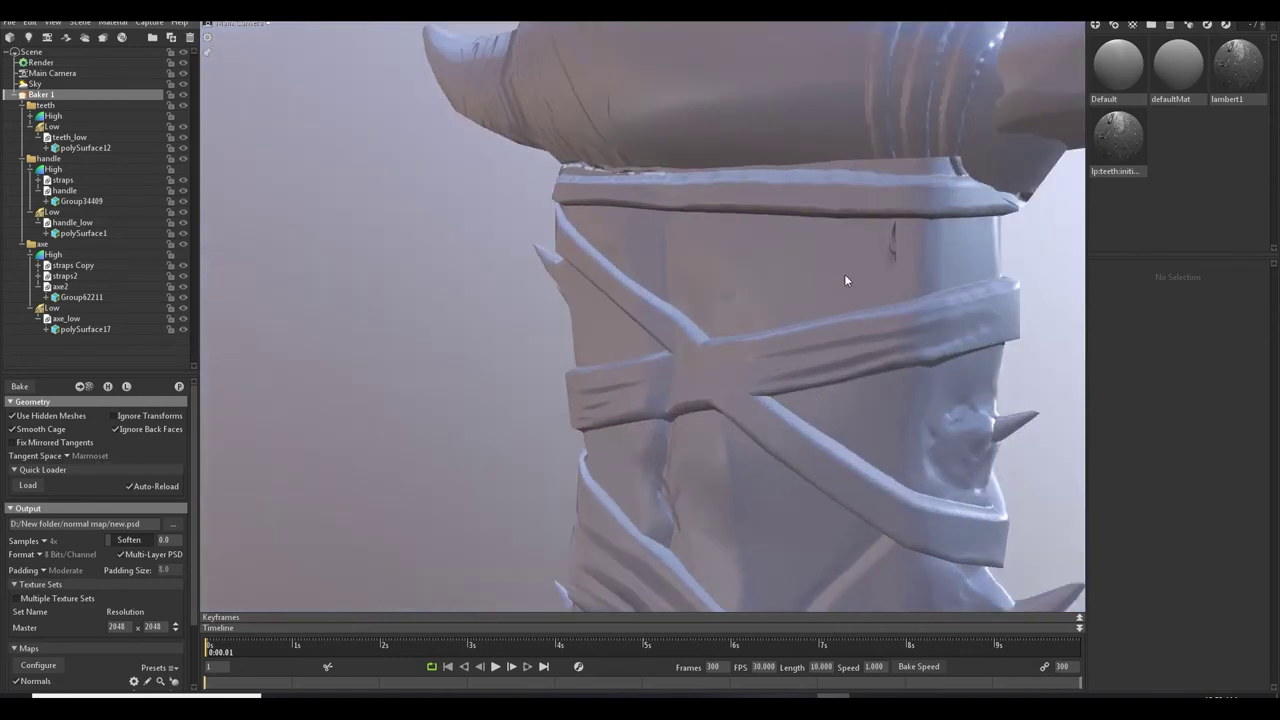
scroll(806, 284, "up", 5)
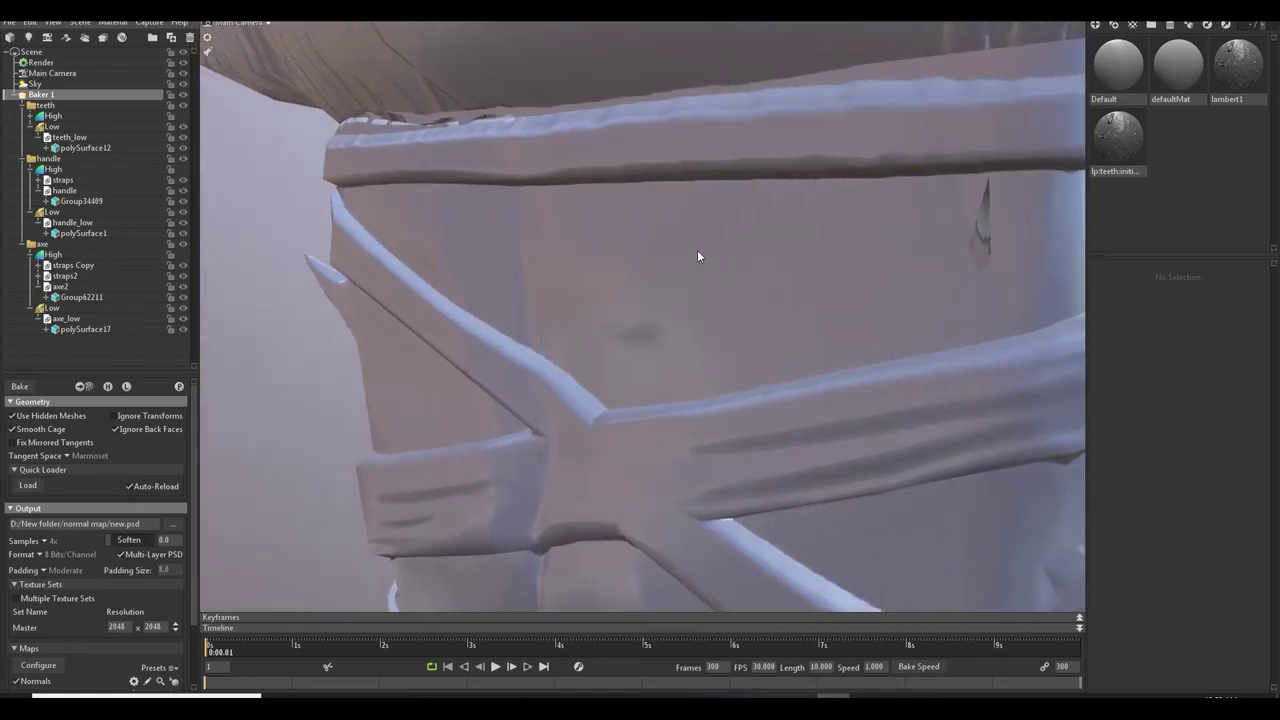
Open offset painting for the axe group's low-poly cage, inspect the artifact below the uppermost strap, and close it.
left_click(971, 250)
left_click_drag(971, 250, 791, 265)
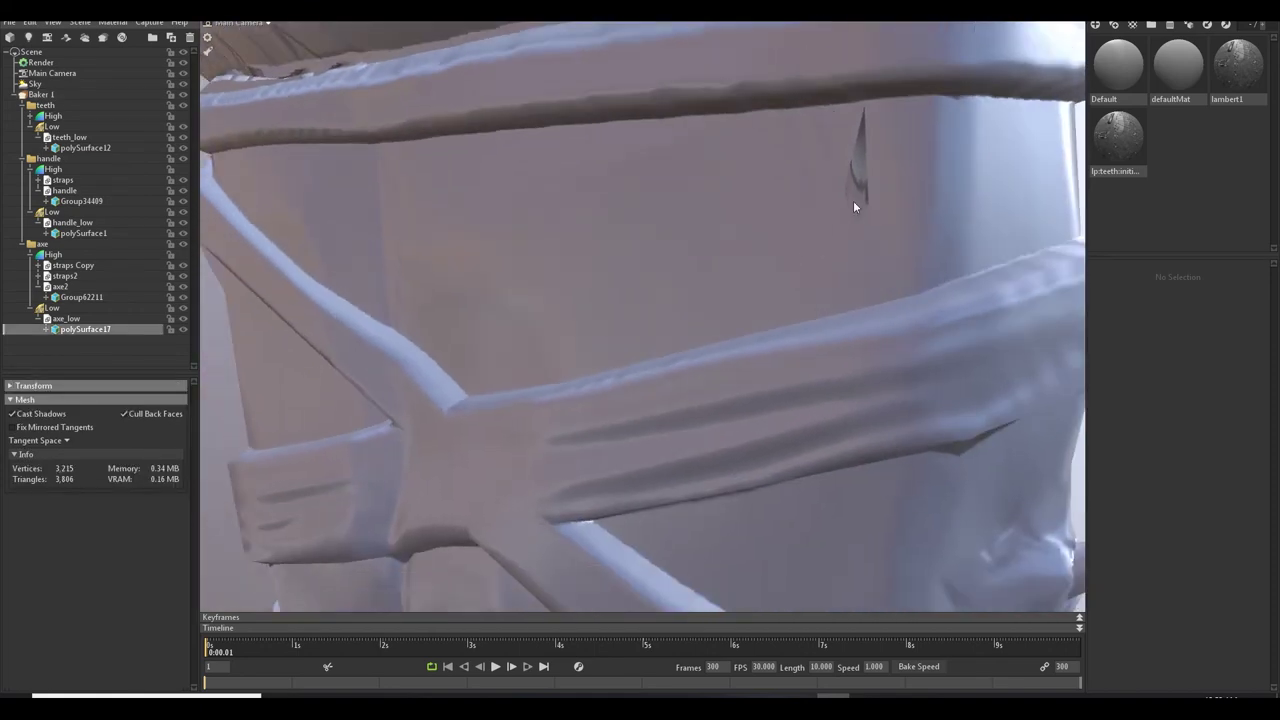
left_click(621, 227)
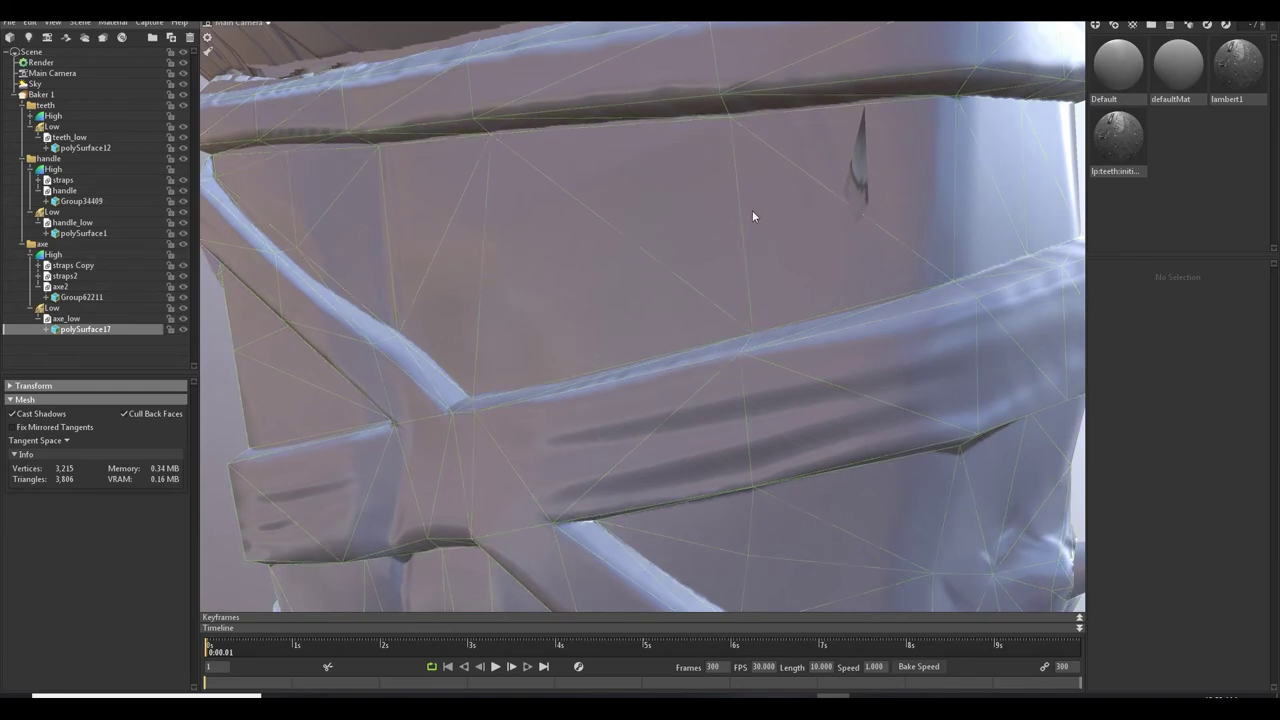
left_click(68, 310)
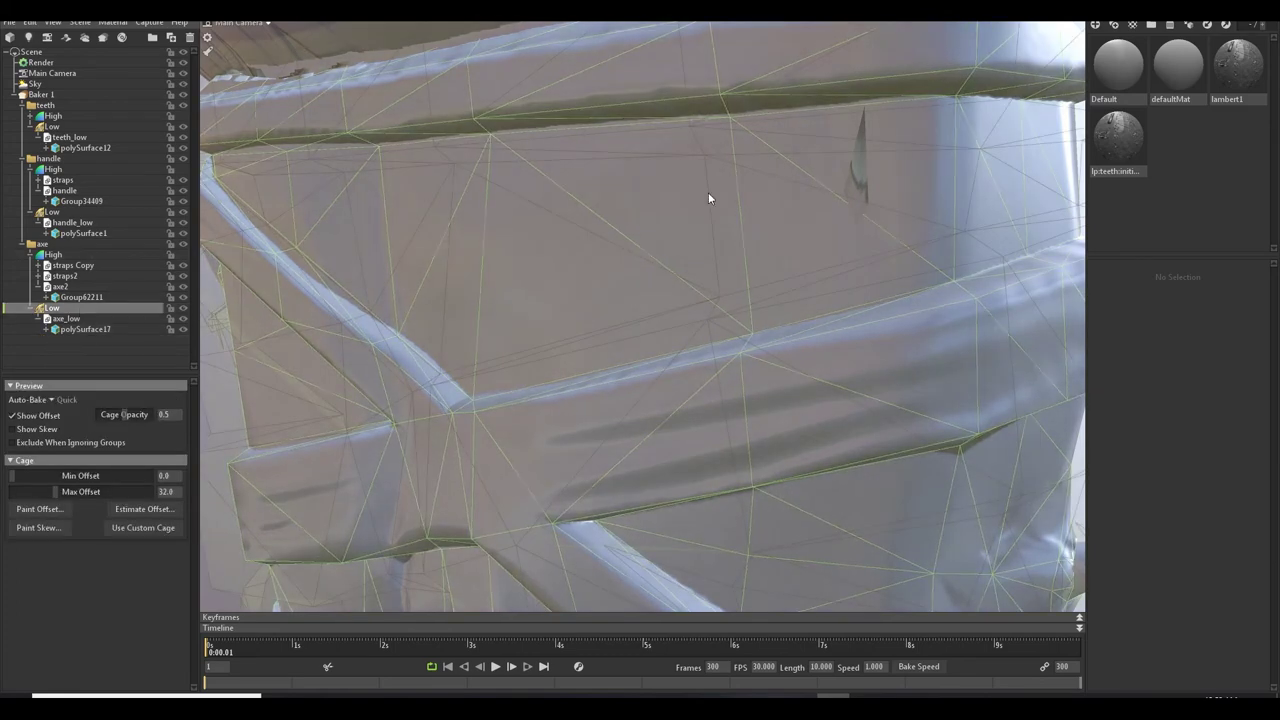
left_click(52, 512)
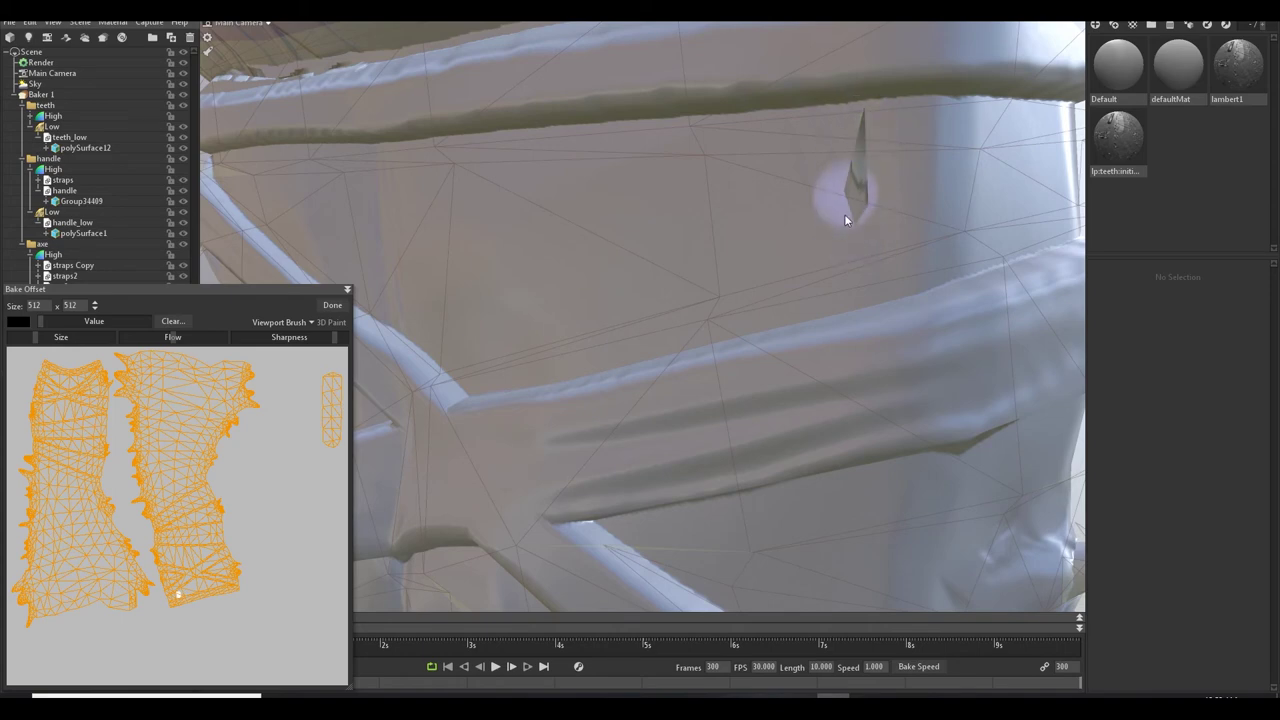
scroll(845, 215, "up", 2)
scroll(810, 220, "down", 5)
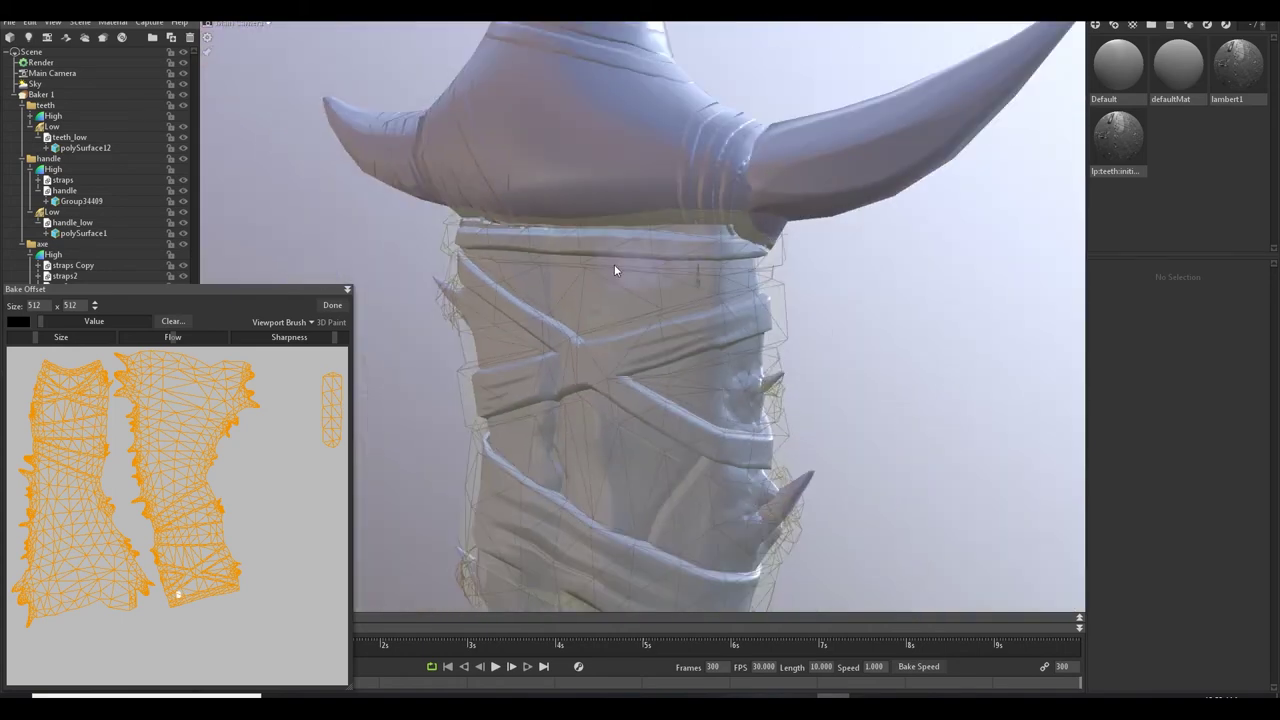
left_click_drag(614, 266, 676, 259, "alt")
scroll(676, 259, "up", 3)
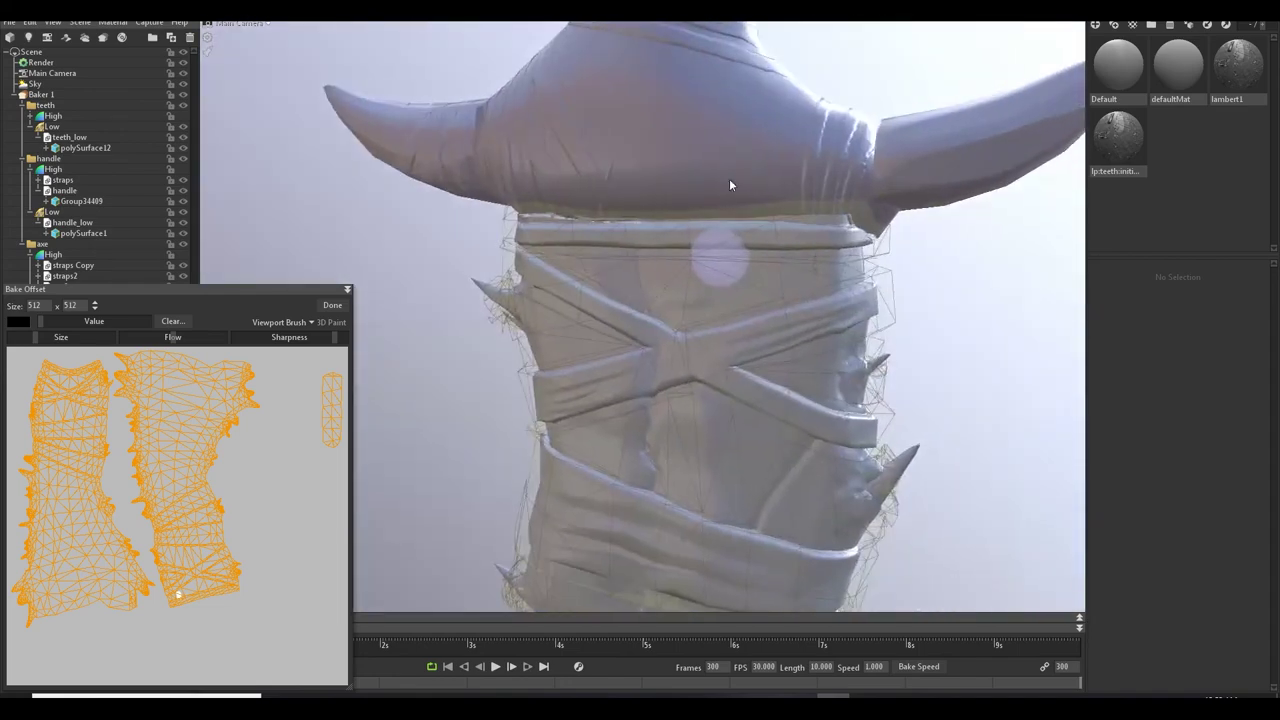
scroll(828, 300, "up", 5)
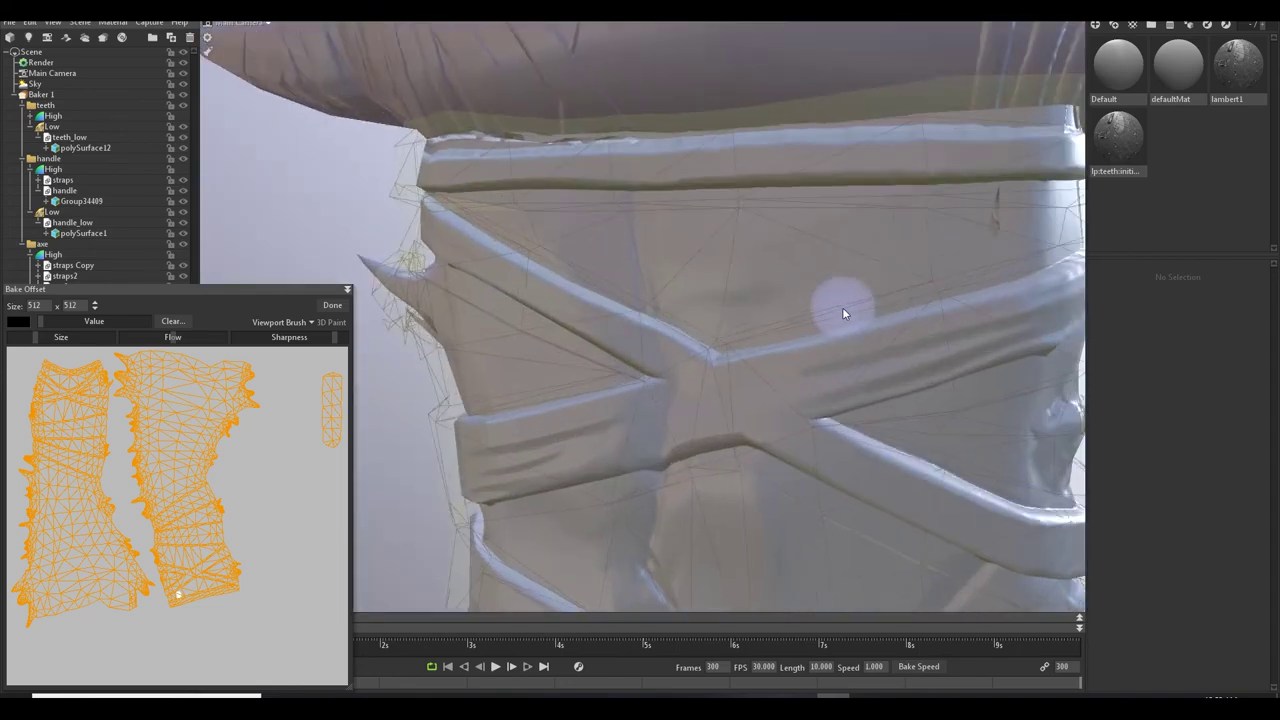
left_click(330, 306)
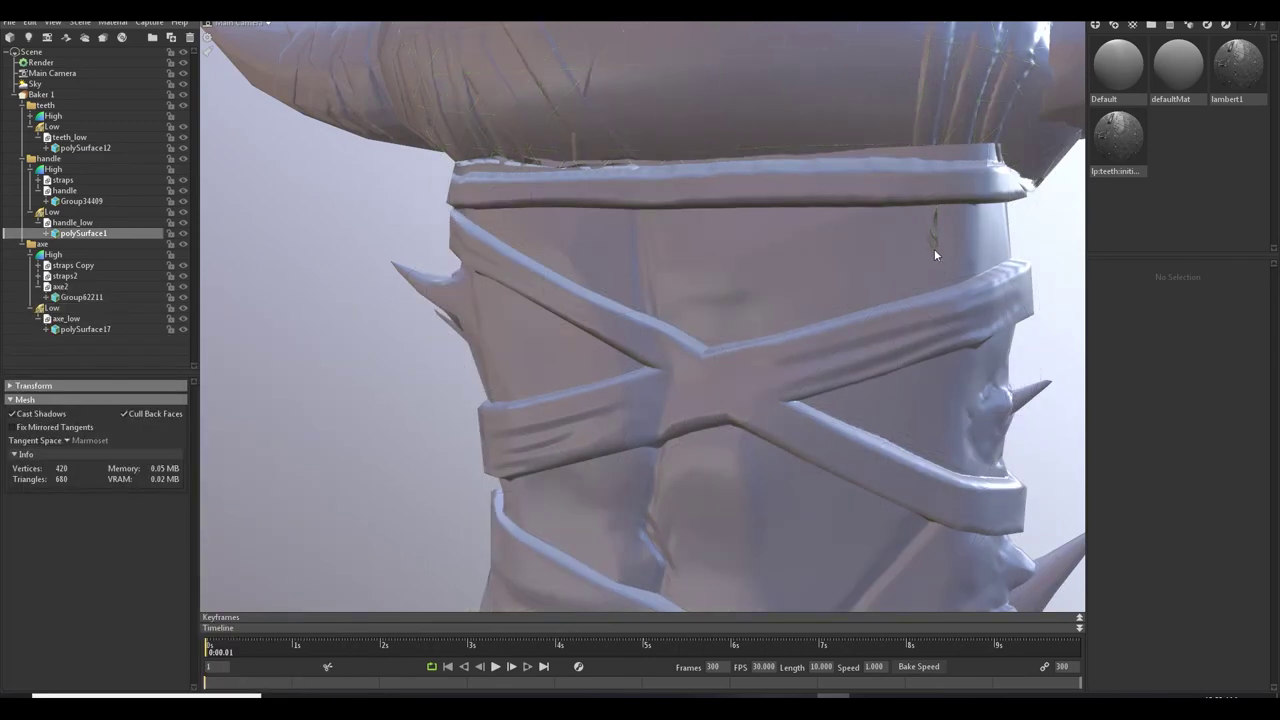
Examine the baked straps and the artifact below the guard from several distances and angles.
scroll(934, 248, "down", 4)
scroll(924, 257, "up", 6)
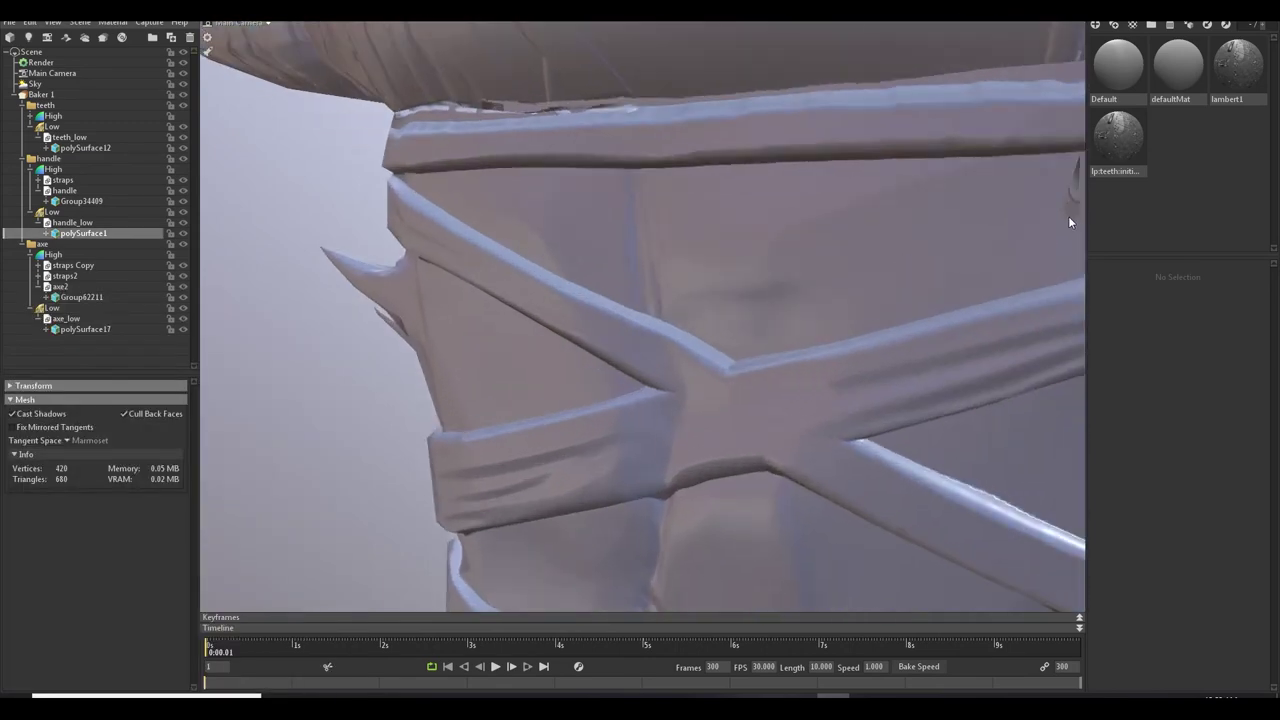
right_click_drag(1068, 216, 900, 228, "alt")
scroll(946, 249, "down", 3)
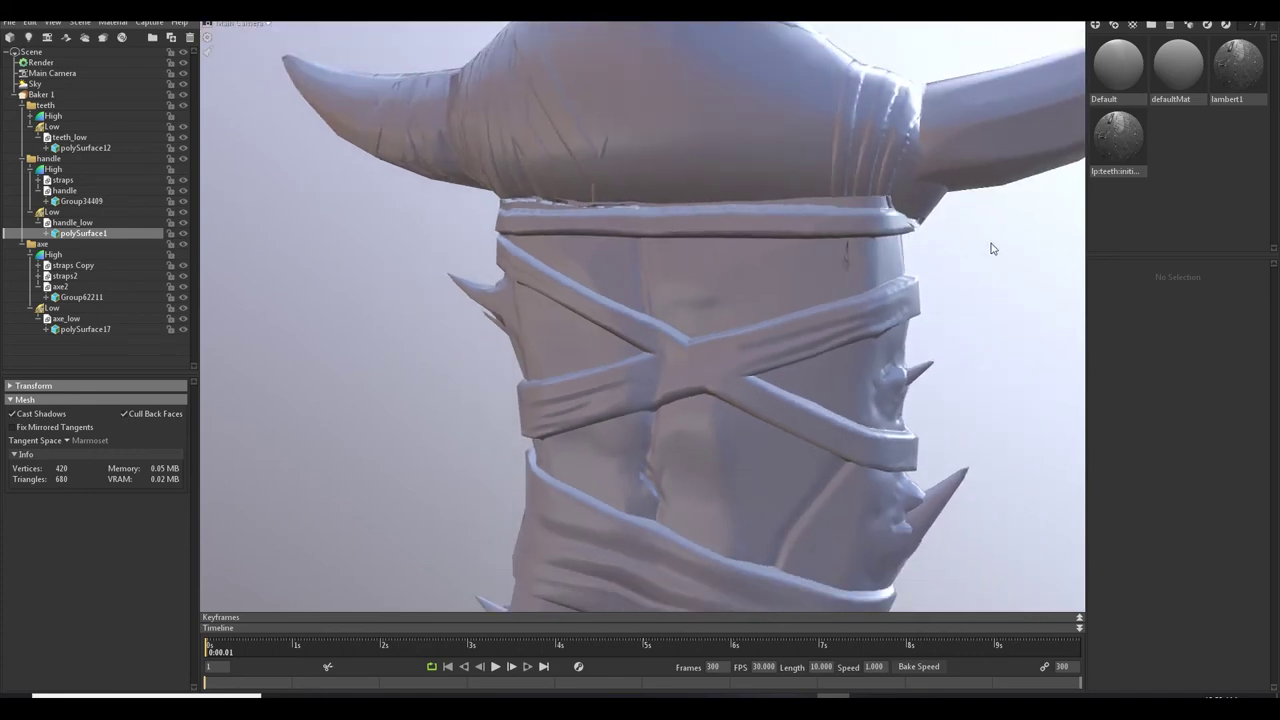
left_click(991, 246)
left_click_drag(962, 267, 879, 262, "alt")
right_click_drag(857, 261, 655, 244, "alt")
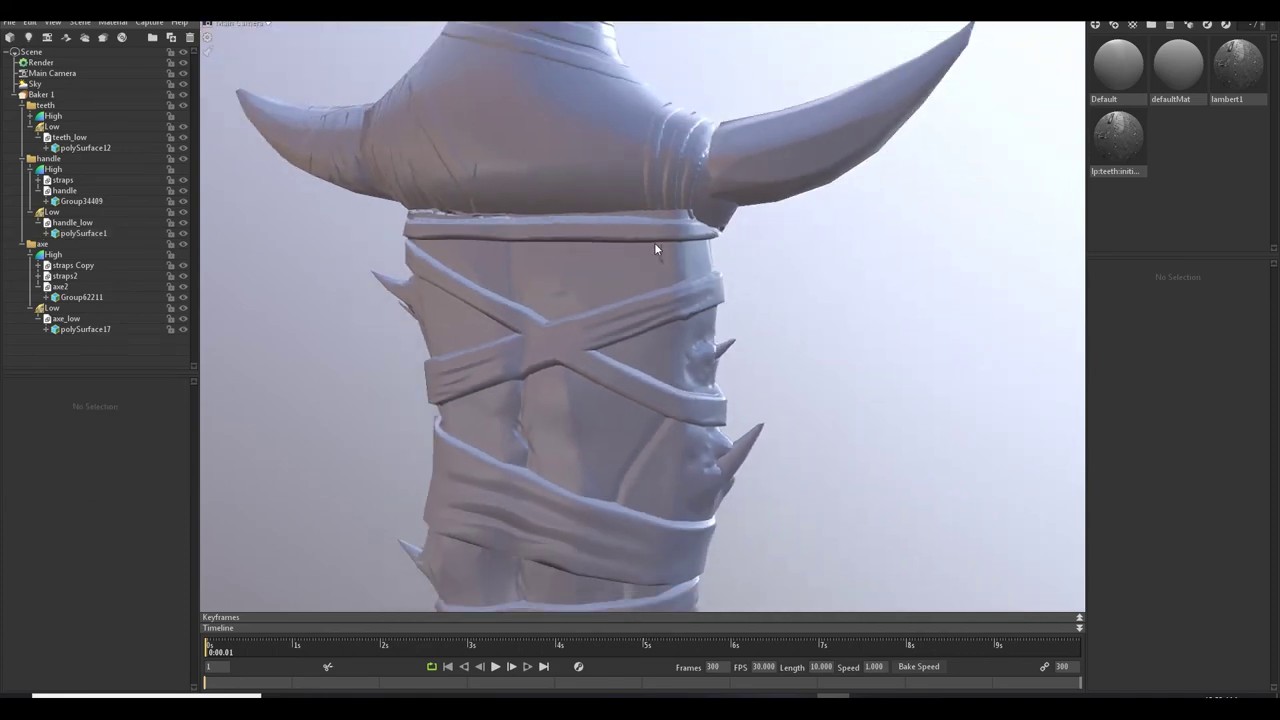
left_click_drag(655, 244, 725, 226, "alt")
right_click_drag(724, 224, 650, 149, "alt")
middle_click_drag(650, 149, 660, 212, "alt")
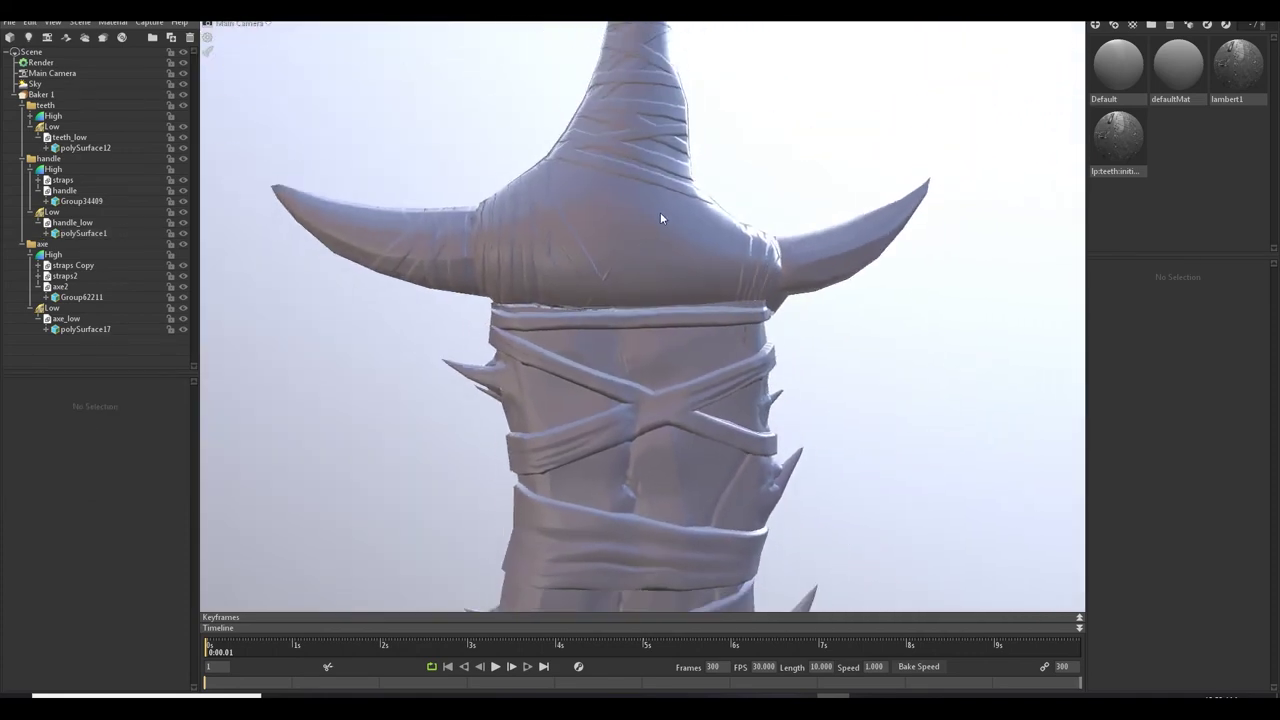
mouse_move(660, 212)
left_mouse_down("alt")
mouse_move(584, 222)
mouse_move(640, 214)
left_mouse_up("alt")
Check the handle's low-poly wireframe and examine the baked axe along its full length, including the blade spikes.
left_click(493, 189)
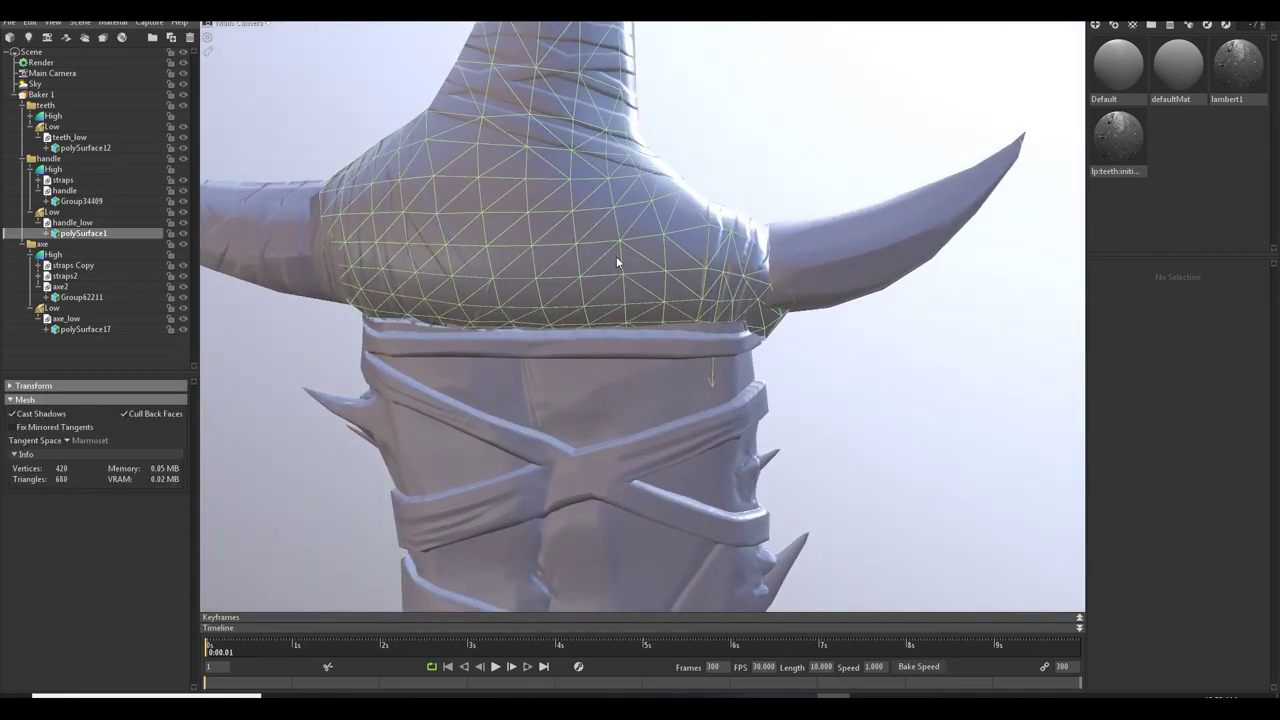
right_click_drag(616, 256, 642, 262, "alt")
right_click_drag(488, 215, 676, 261, "alt")
left_click_drag(676, 261, 543, 214, "alt")
scroll(712, 300, "down", 10)
middle_click_drag(543, 214, 502, 271, "alt")
left_click_drag(502, 271, 685, 235, "alt")
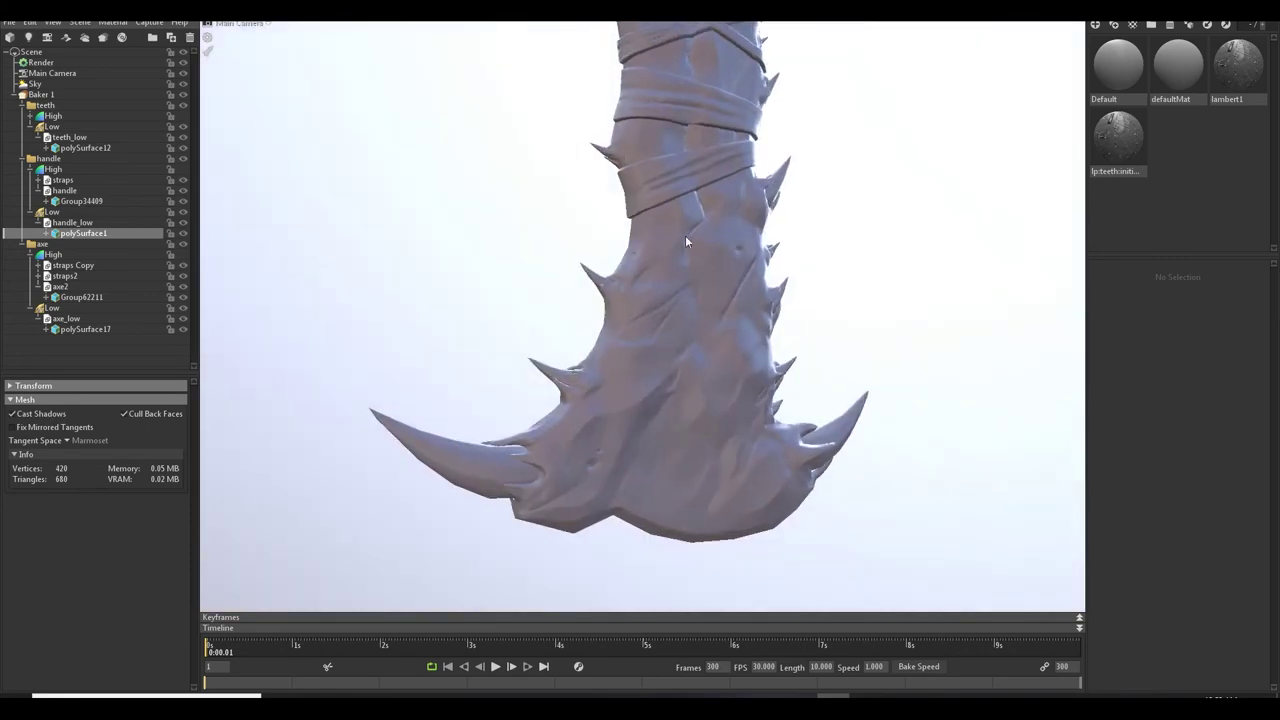
middle_click_drag(685, 235, 687, 342, "alt")
right_click_drag(687, 342, 690, 242, "alt")
left_click_drag(690, 242, 782, 254)
middle_click_drag(782, 254, 790, 331)
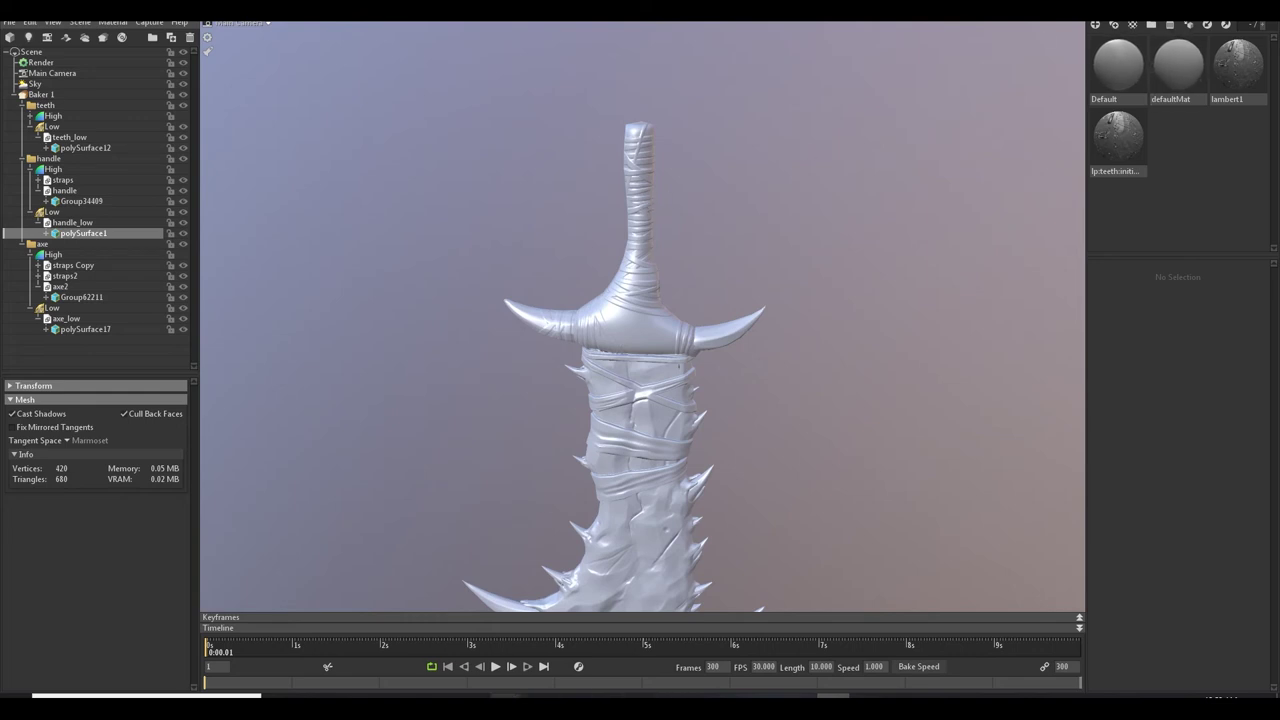
Switch to the skull scene, view both skulls from several sides, and enlarge the scene list to show all bake groups.
mouse_move(702, 696)
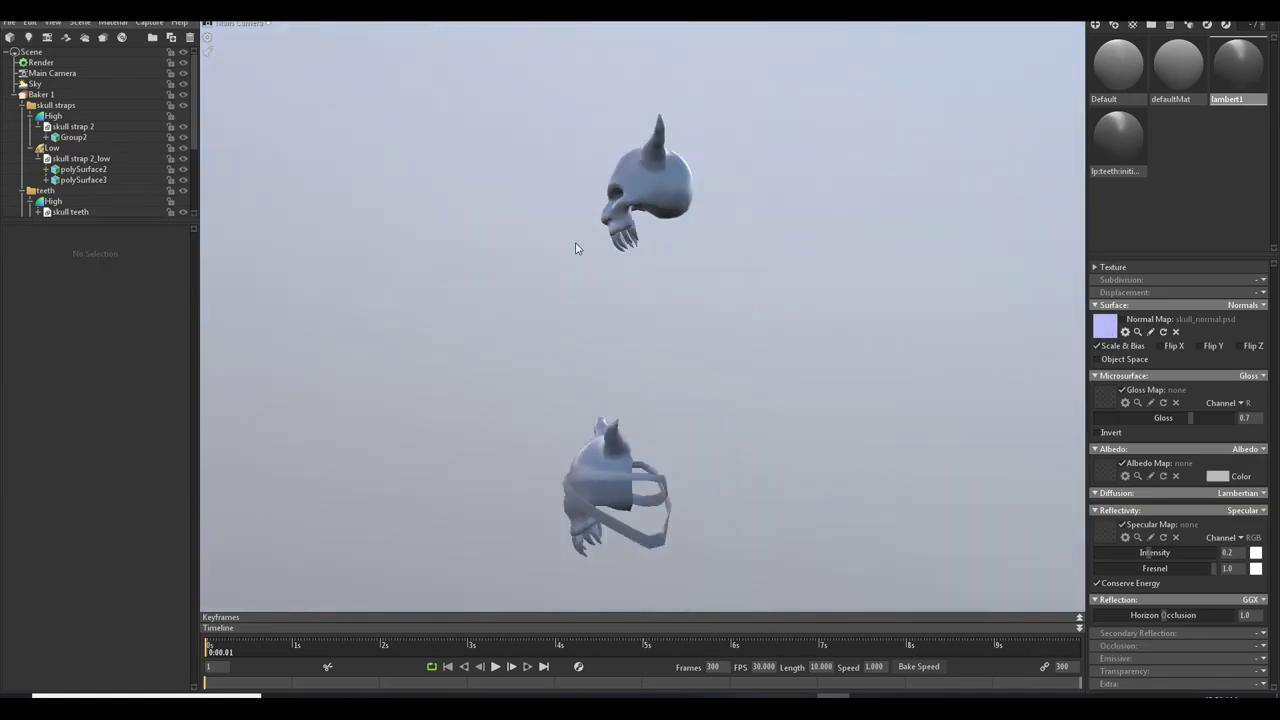
left_click_drag(574, 245, 530, 167)
left_click_drag(757, 373, 674, 97)
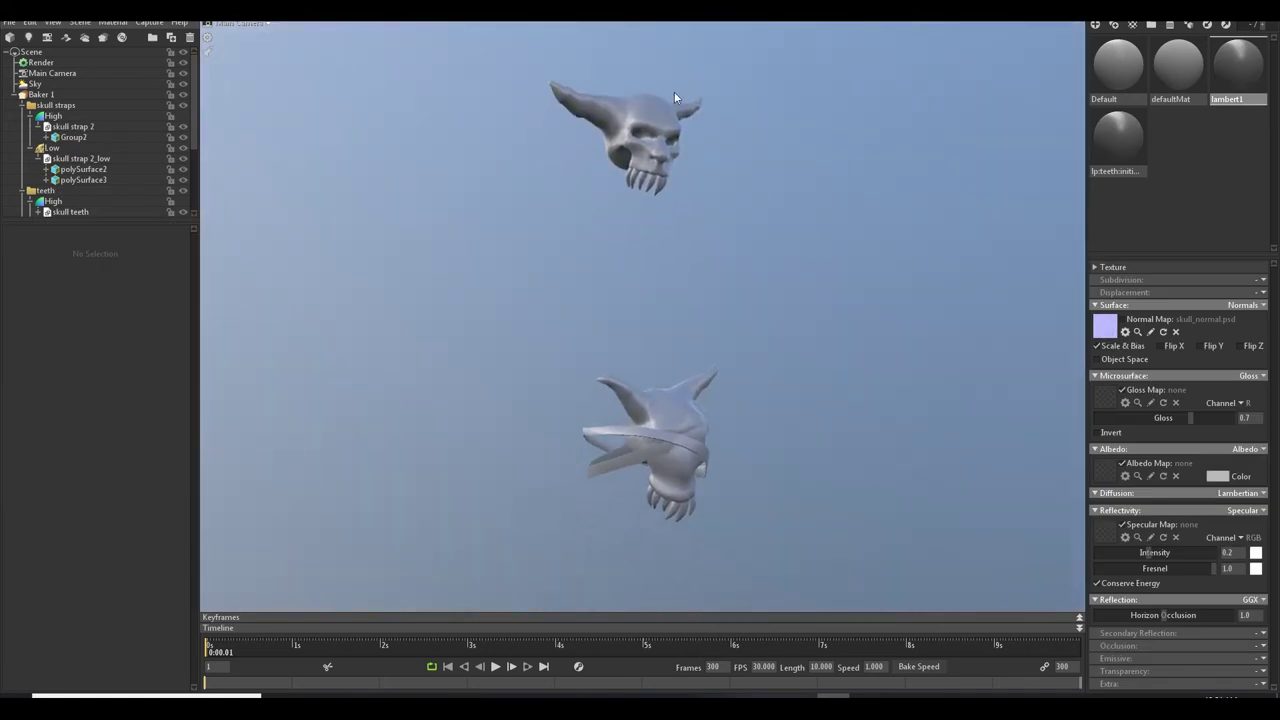
left_click_drag(621, 292, 413, 228)
scroll(651, 289, "up", 4)
scroll(649, 287, "down", 4)
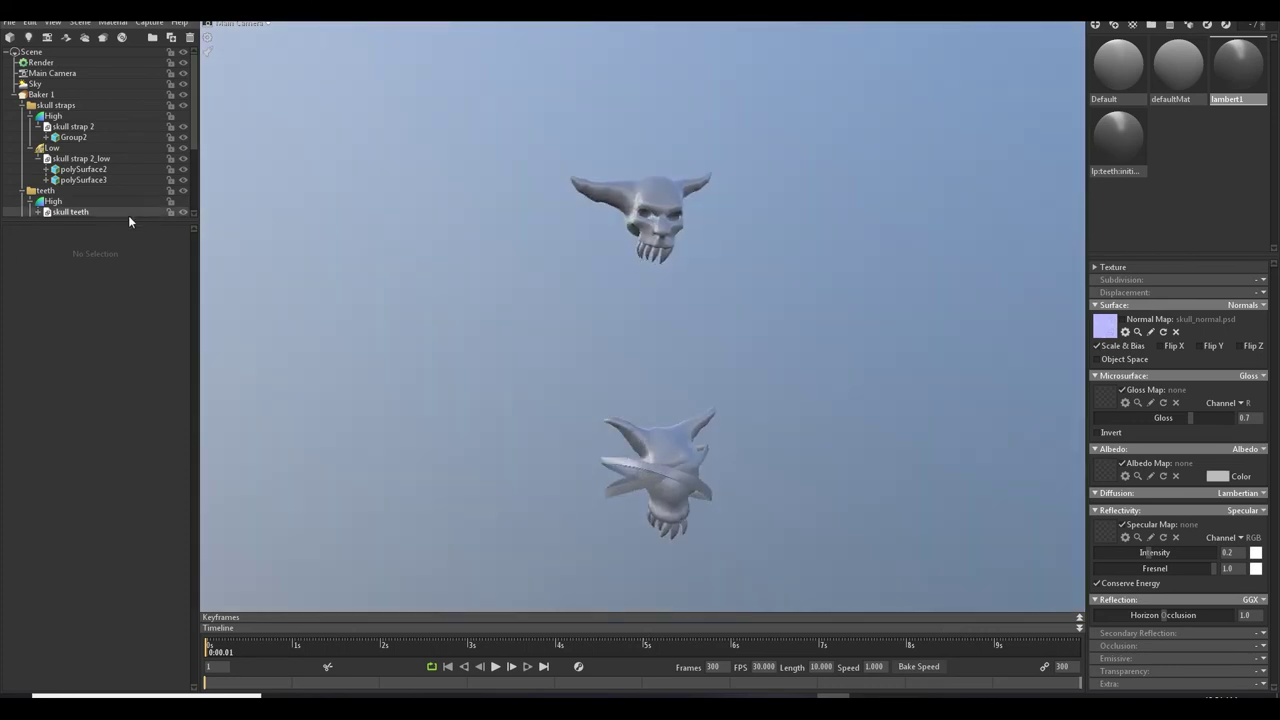
left_click_drag(129, 220, 153, 392)
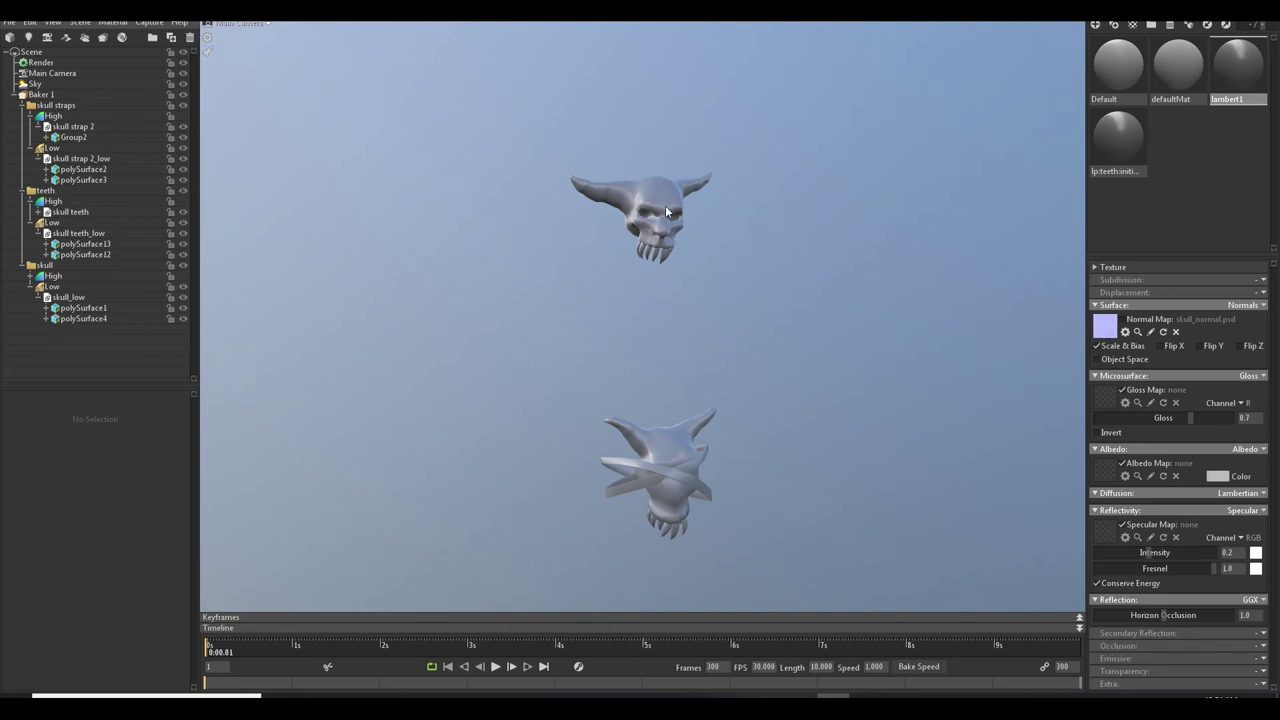
mouse_move(703, 188)
left_mouse_down()
mouse_move(737, 212)
mouse_move(517, 198)
mouse_move(789, 140)
left_mouse_up()
mouse_move(501, 358)
left_mouse_down()
mouse_move(590, 340)
mouse_move(525, 416)
left_mouse_up()
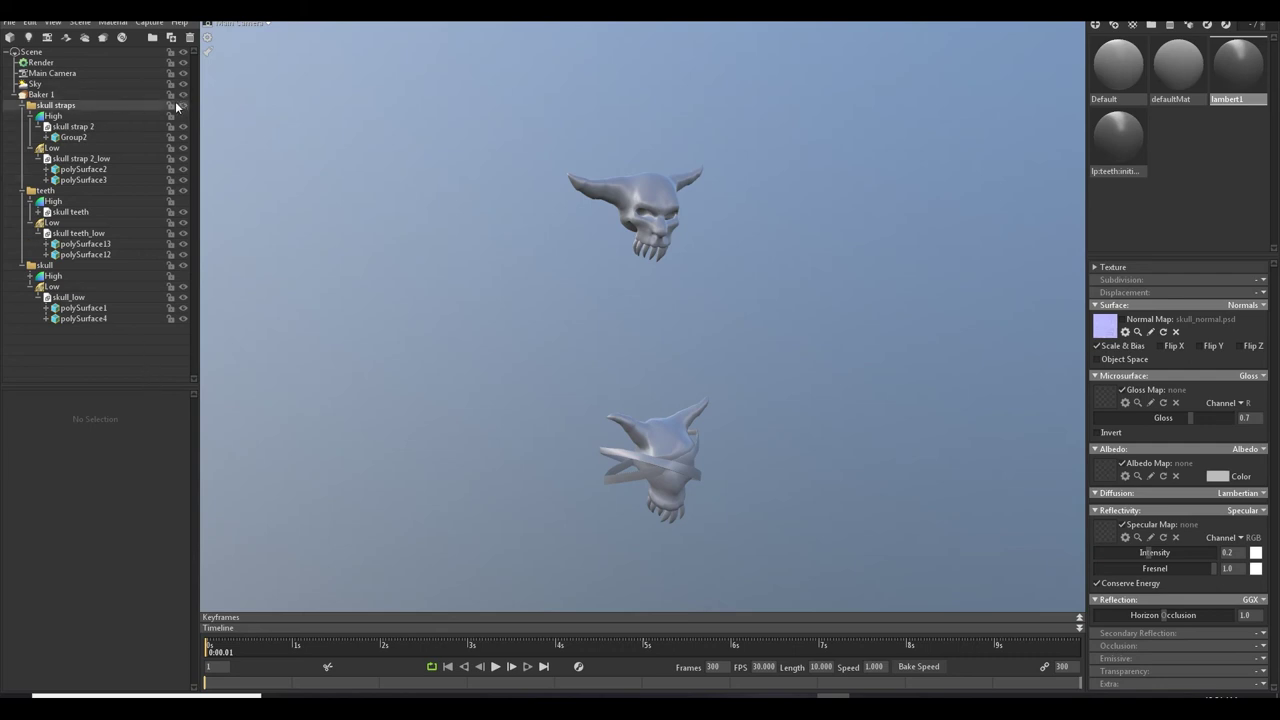
Review which meshes belong to Baker 1's skull straps, teeth and skull bake groups.
left_click(67, 95)
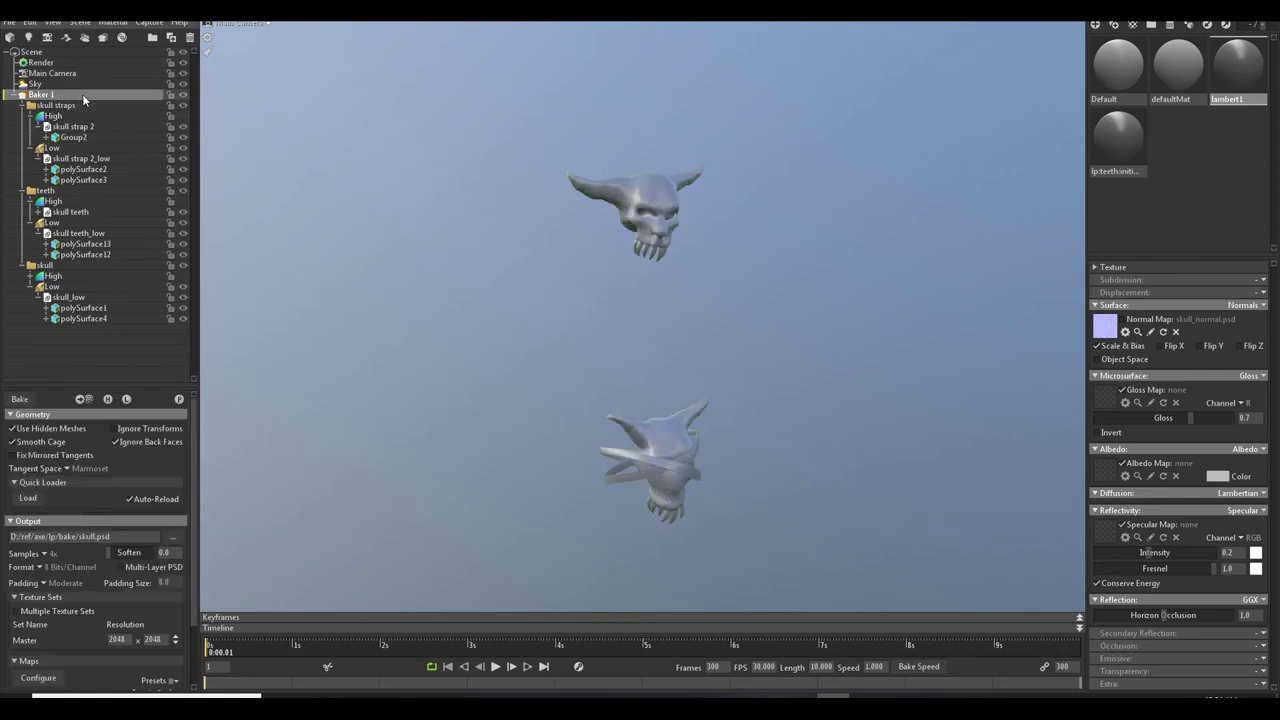
left_click(83, 106)
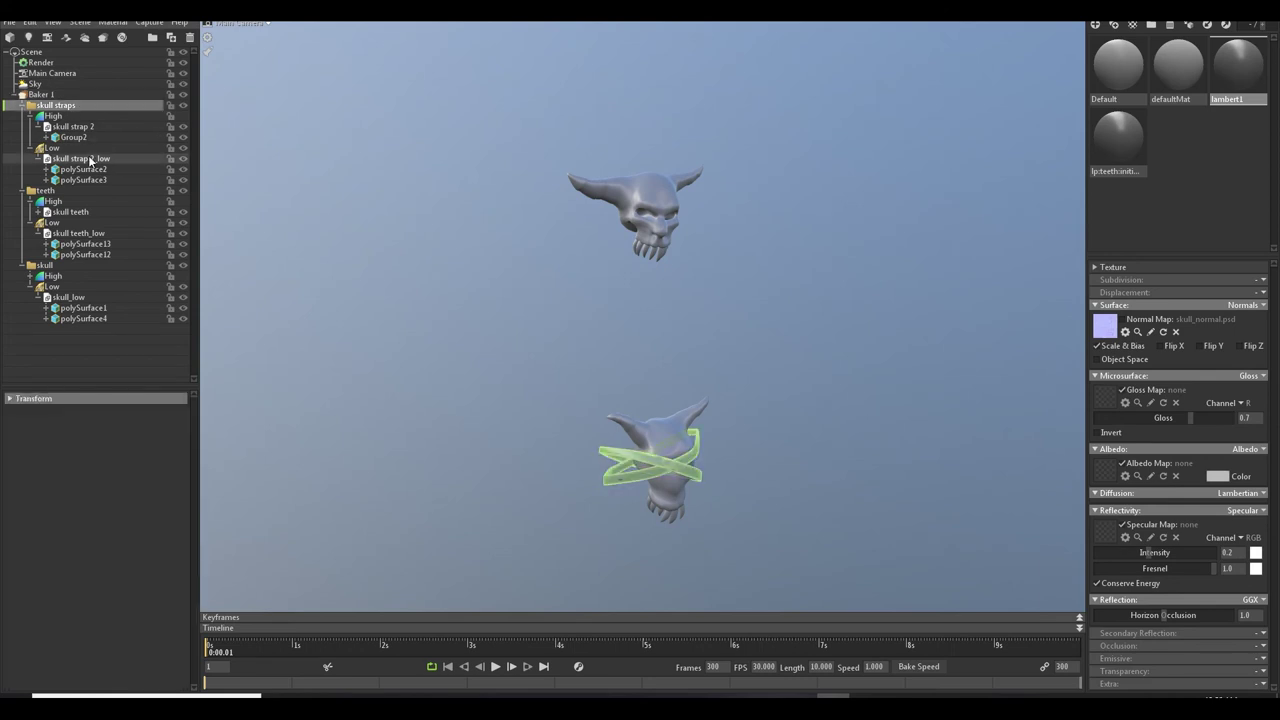
left_click(65, 191)
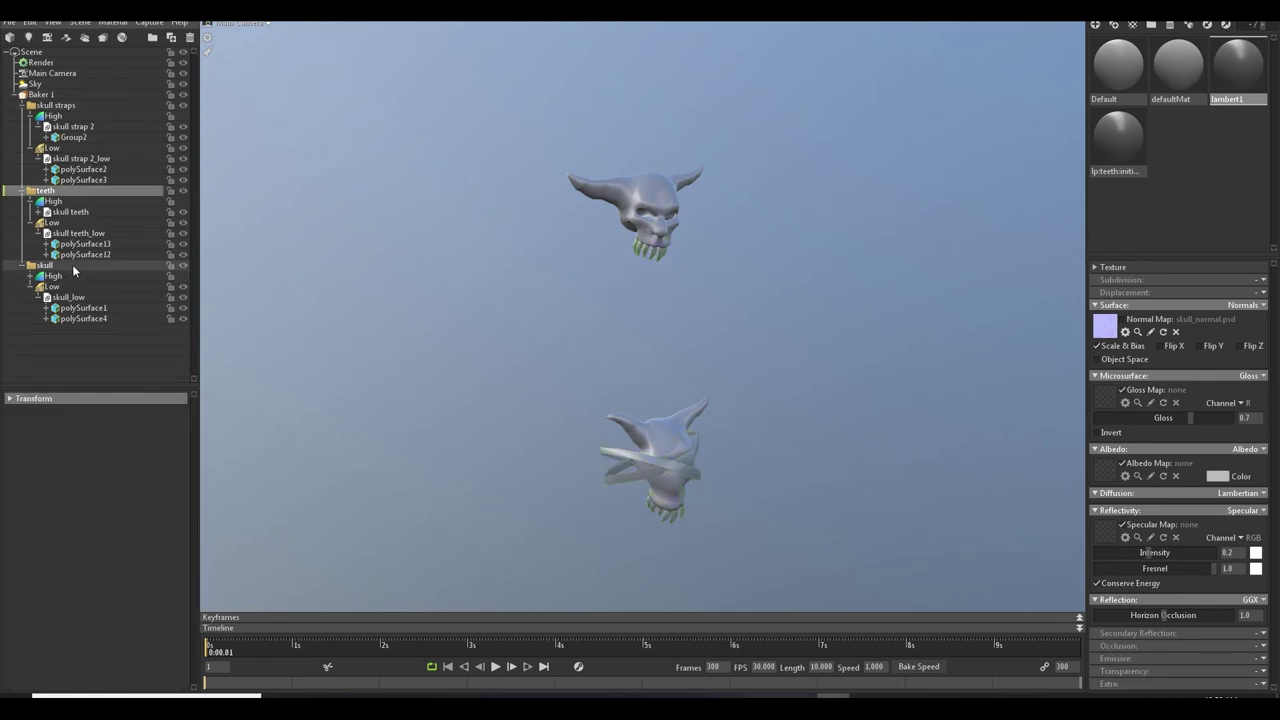
left_click(72, 265)
double_click(72, 264)
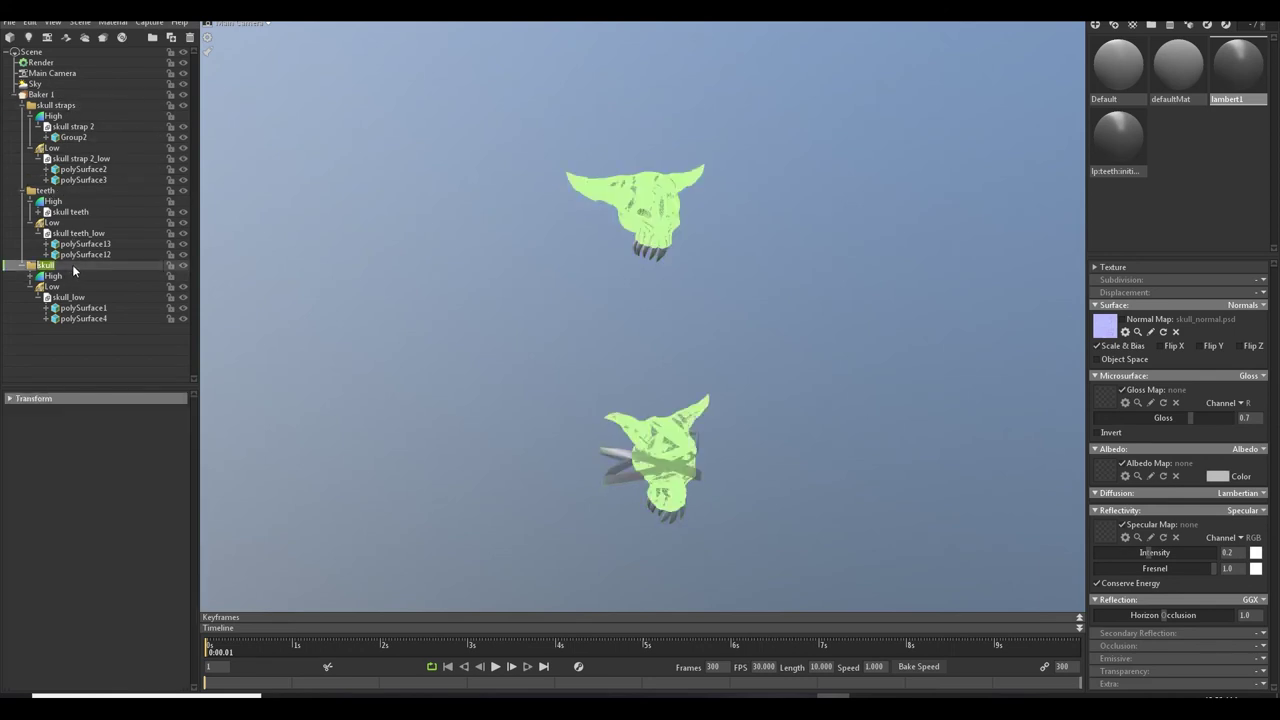
left_click(103, 190)
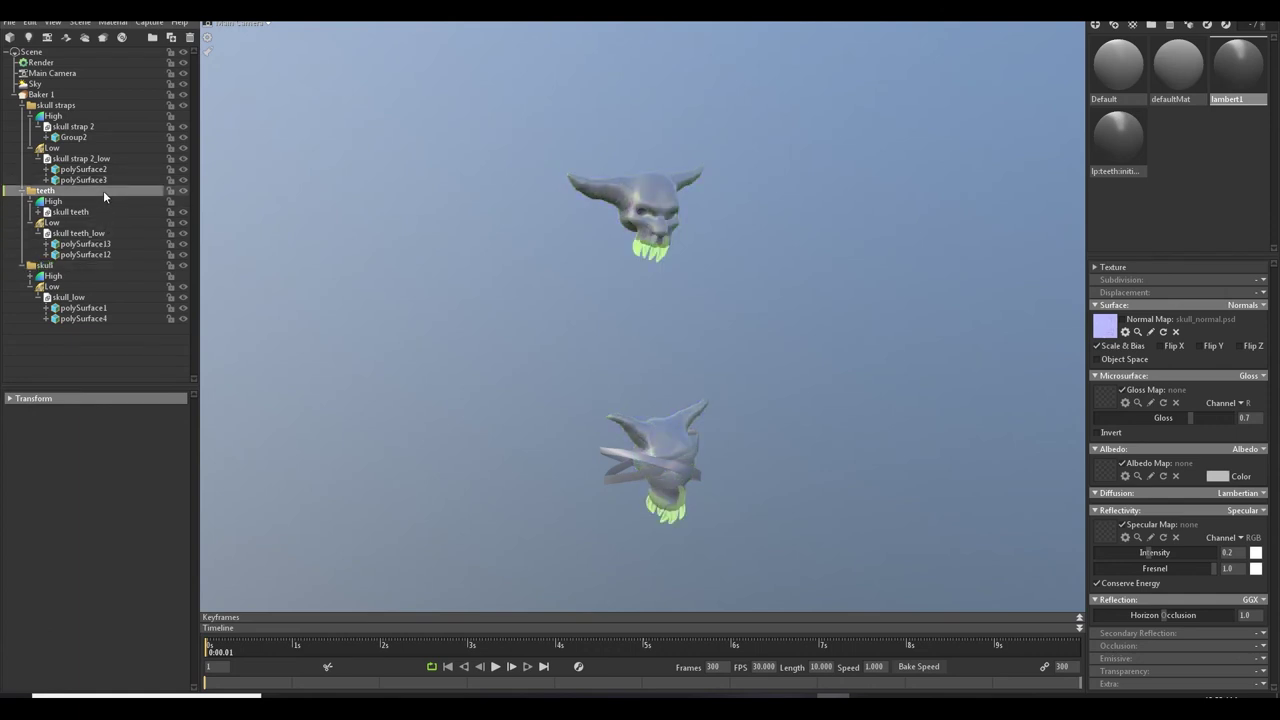
left_click(99, 103)
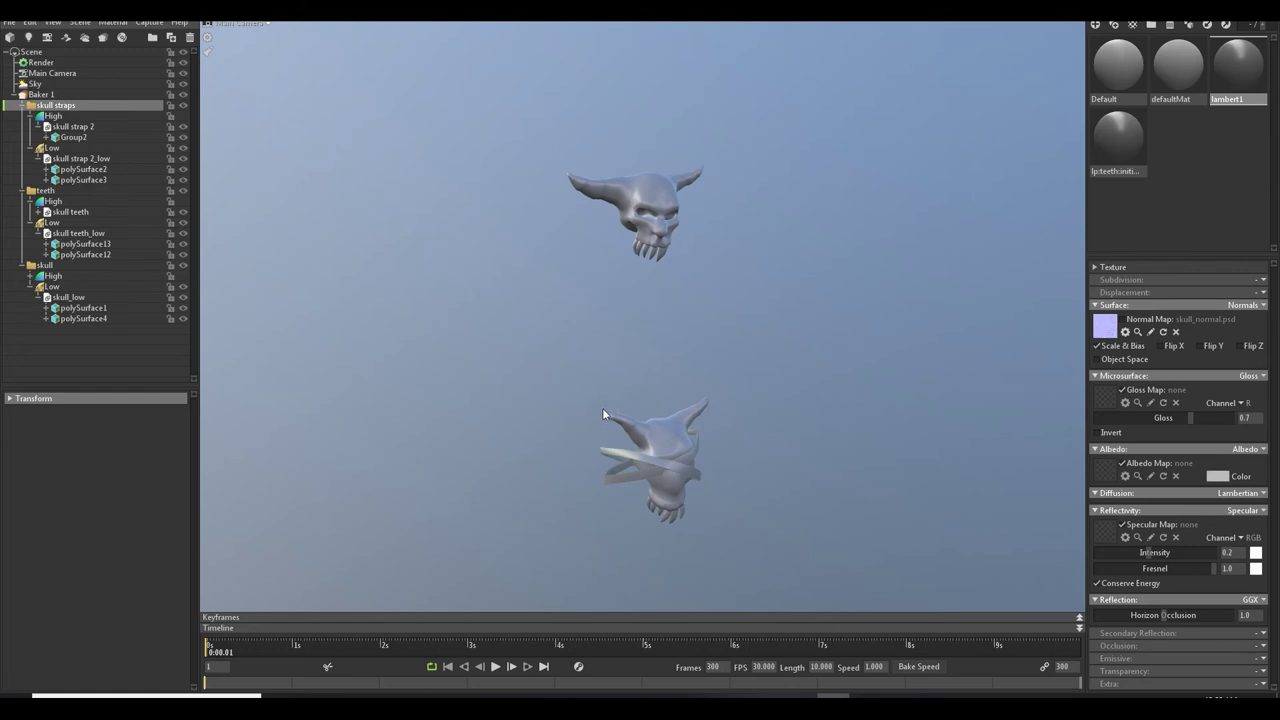
Show the cage offset of the skull straps' low-poly group and examine the cage around the straps.
left_click_drag(602, 409, 630, 430, "alt")
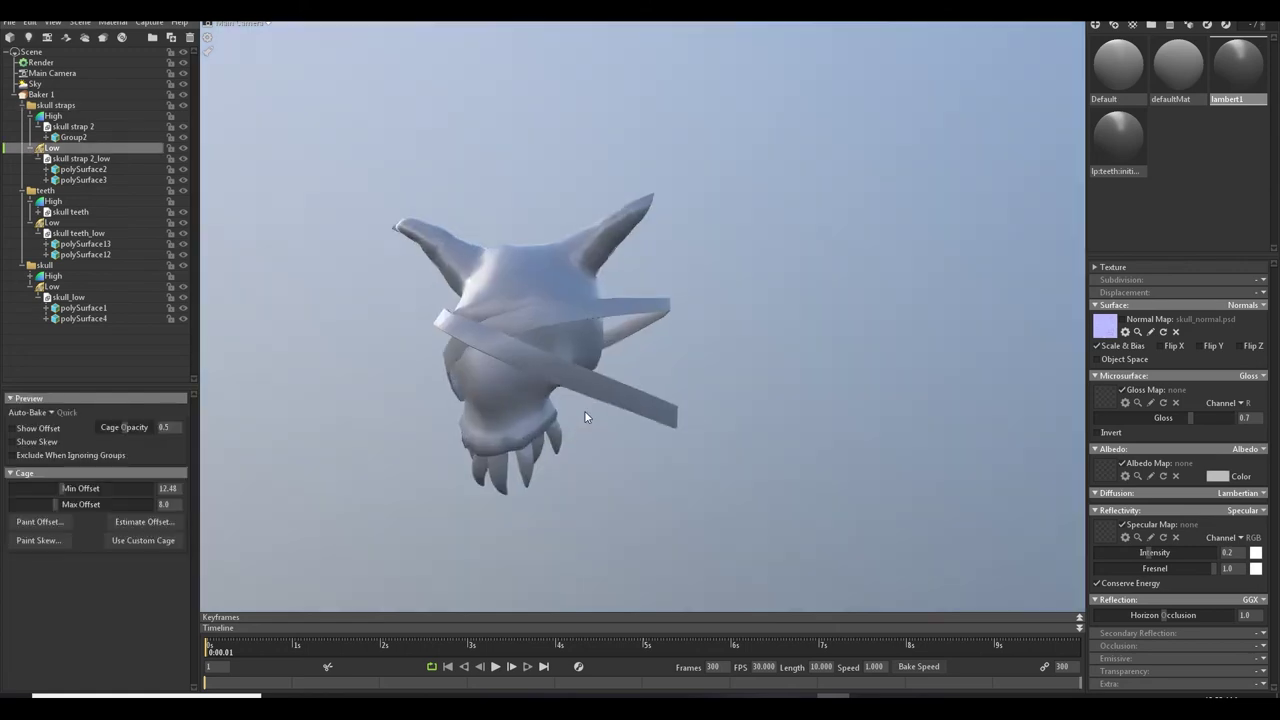
scroll(584, 412, "up", 1)
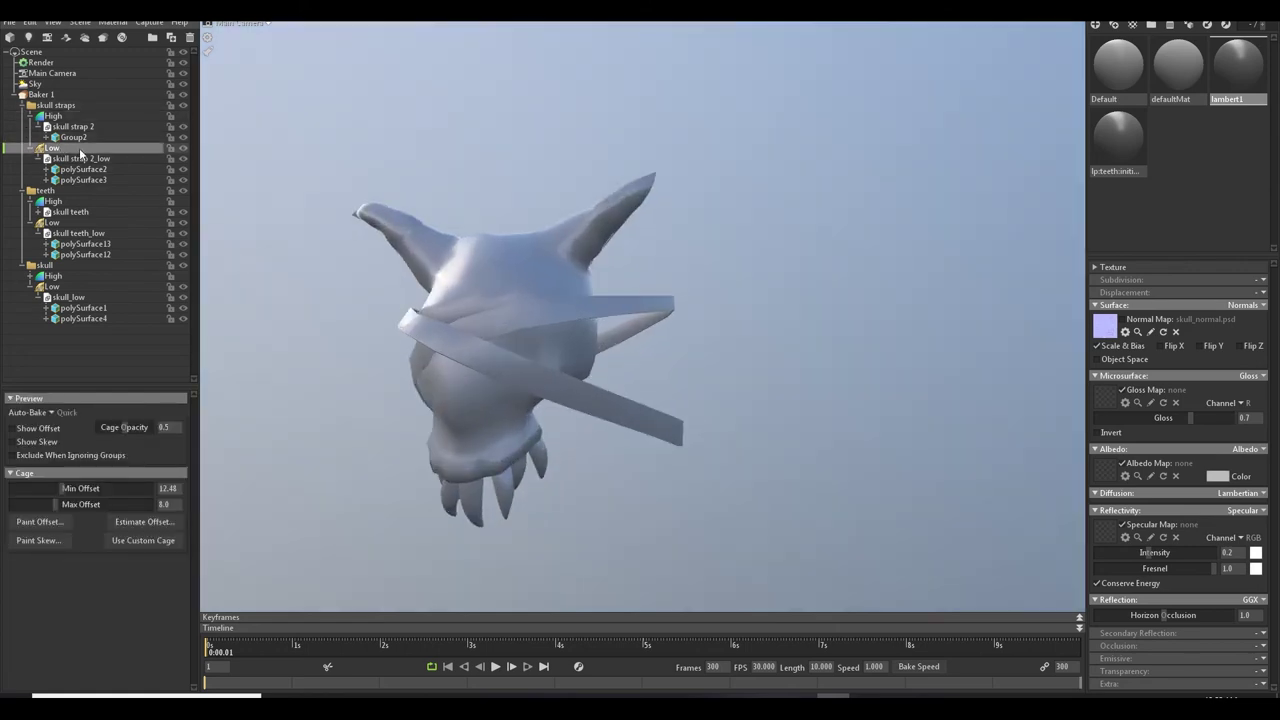
left_click(80, 150)
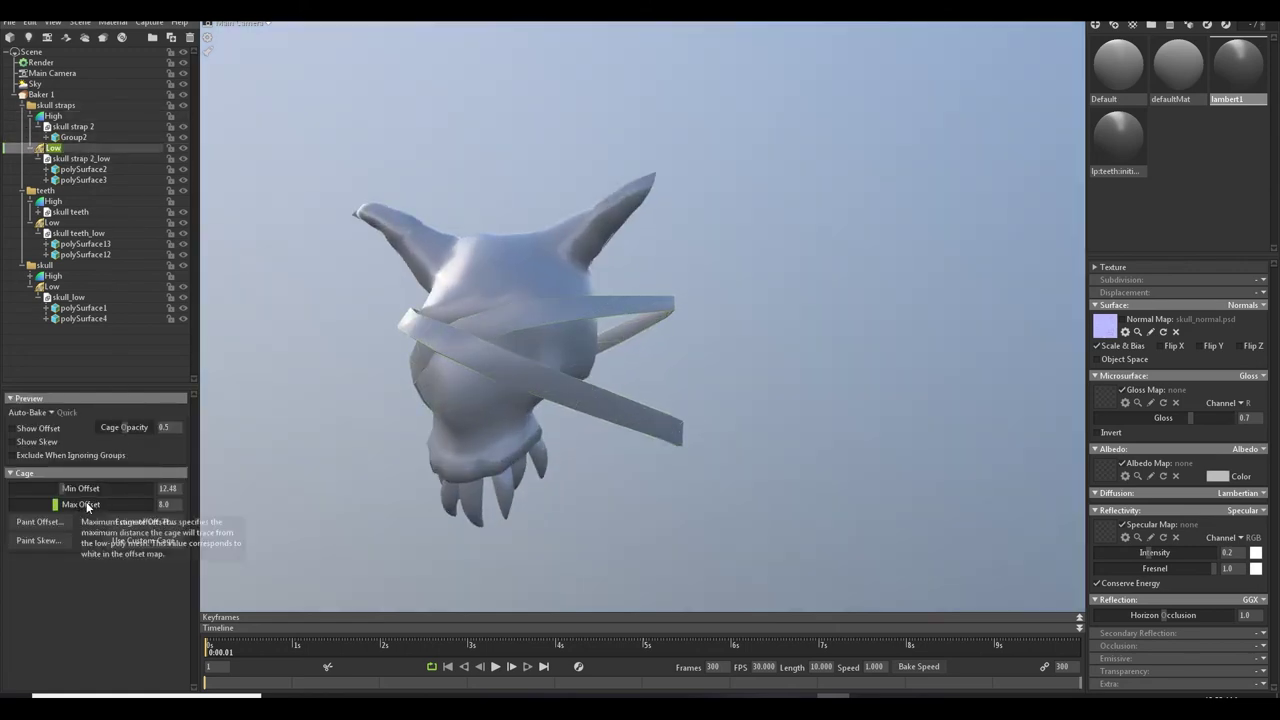
left_click(12, 429)
left_click(12, 429)
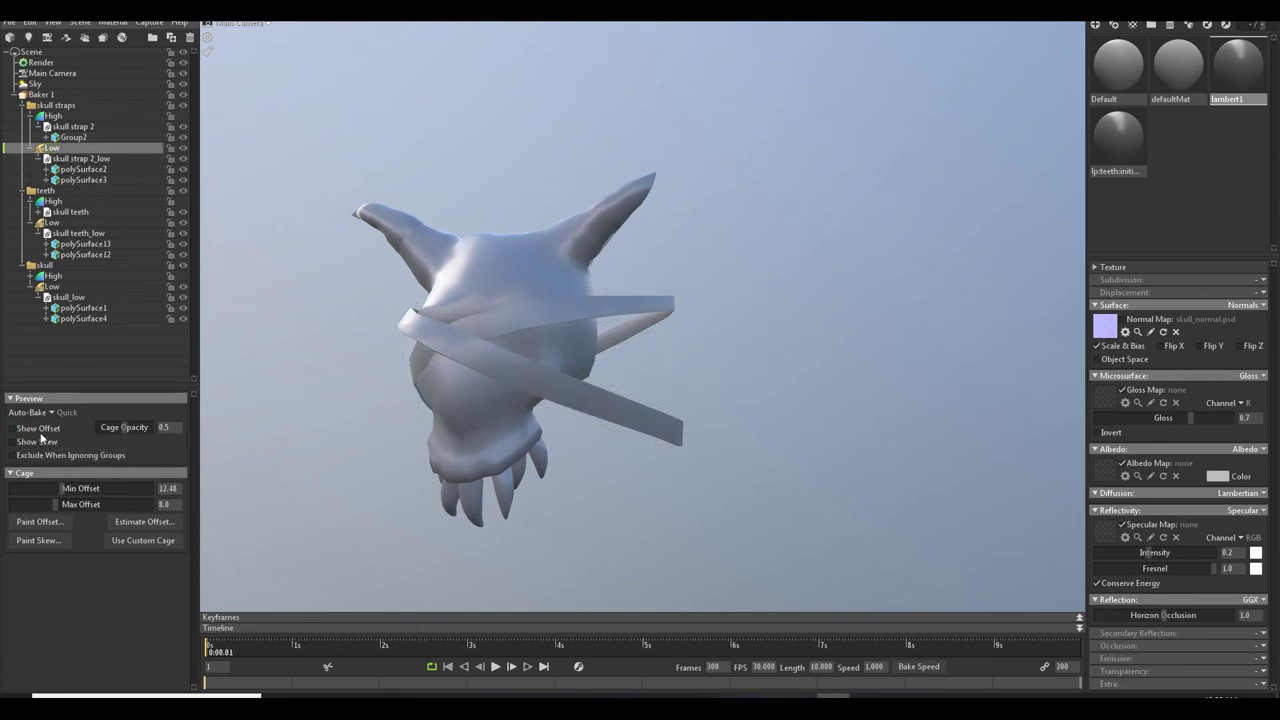
left_click(13, 429)
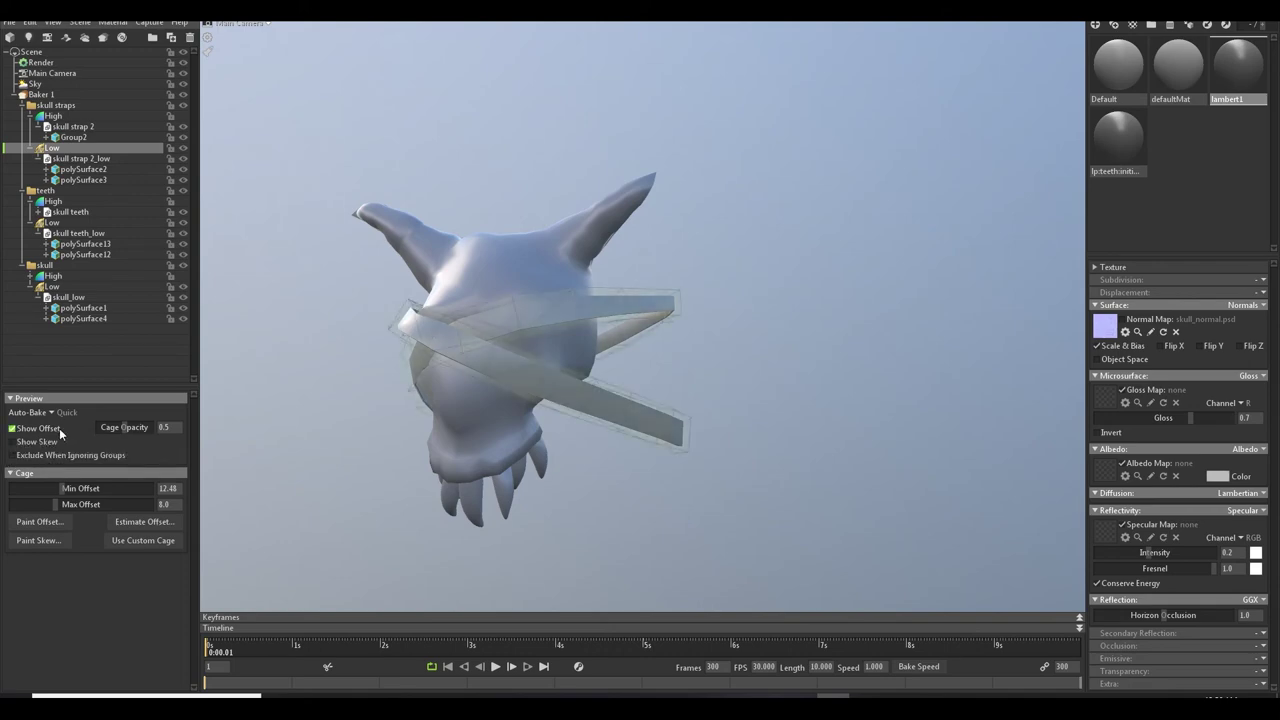
left_click_drag(588, 440, 458, 440)
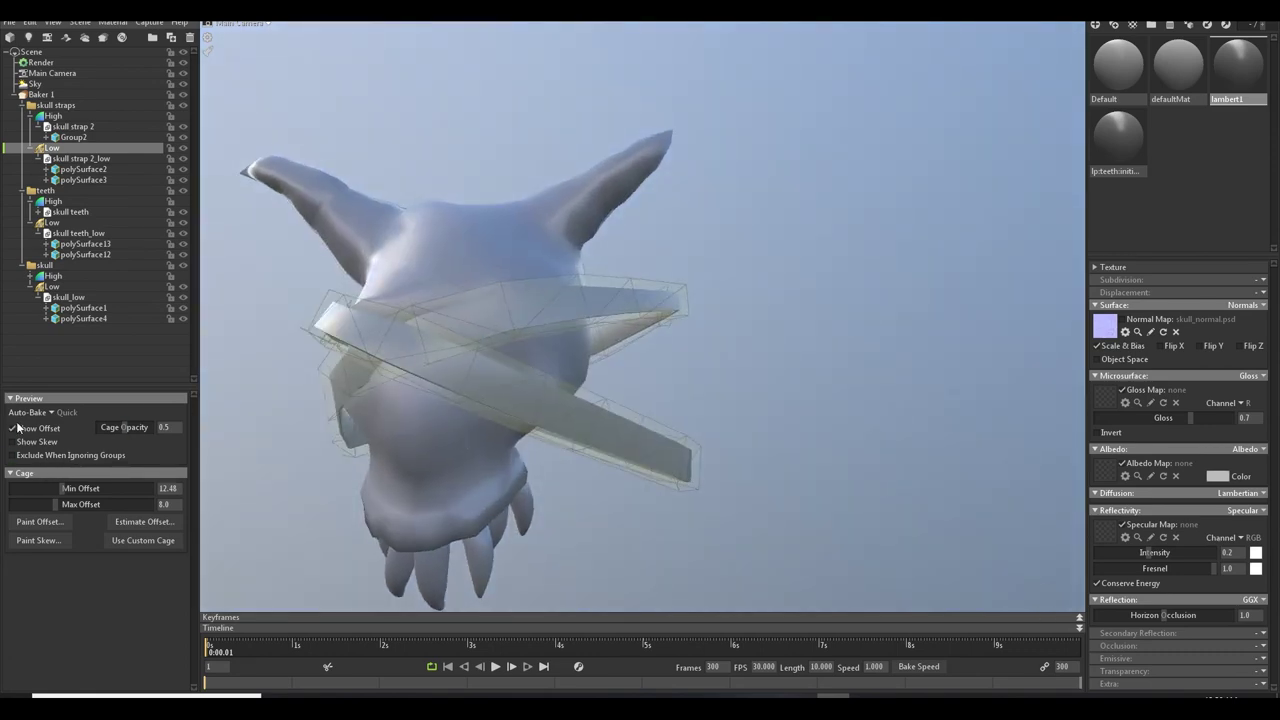
Set Baker 1's output to a Photoshop file named skull in the D:/New folder/normal map folder.
left_click(67, 94)
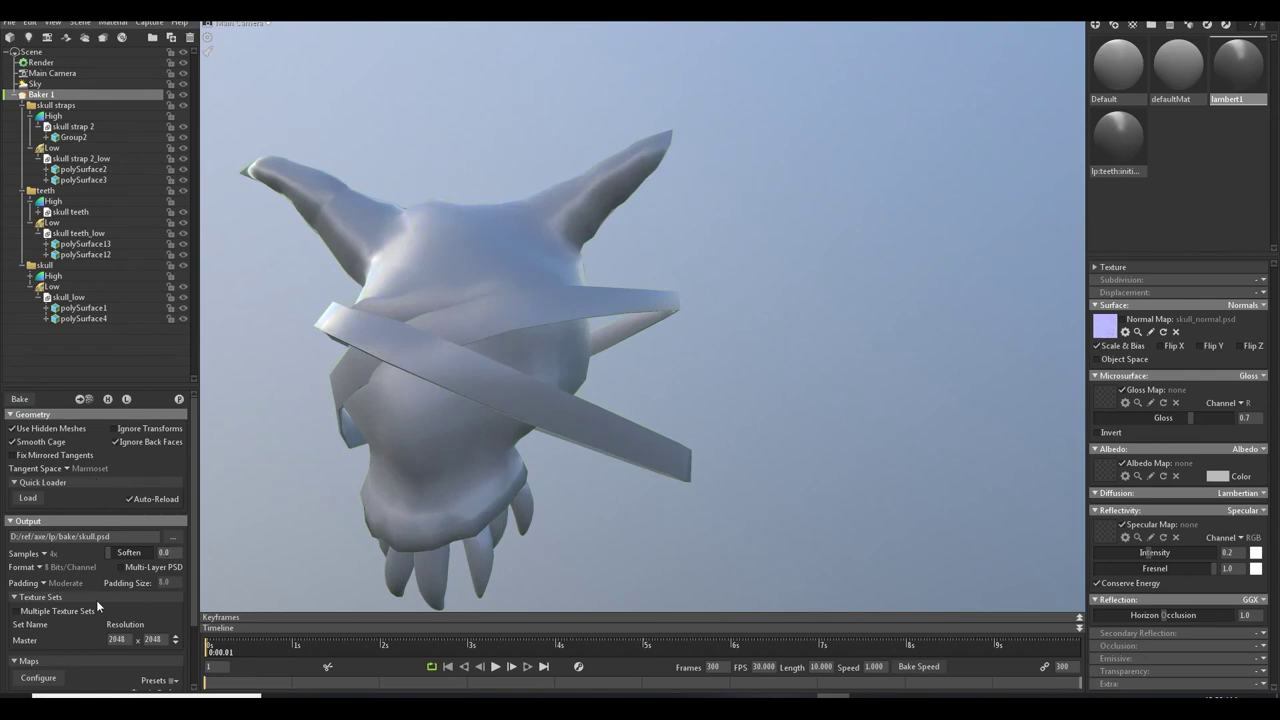
left_click(175, 538)
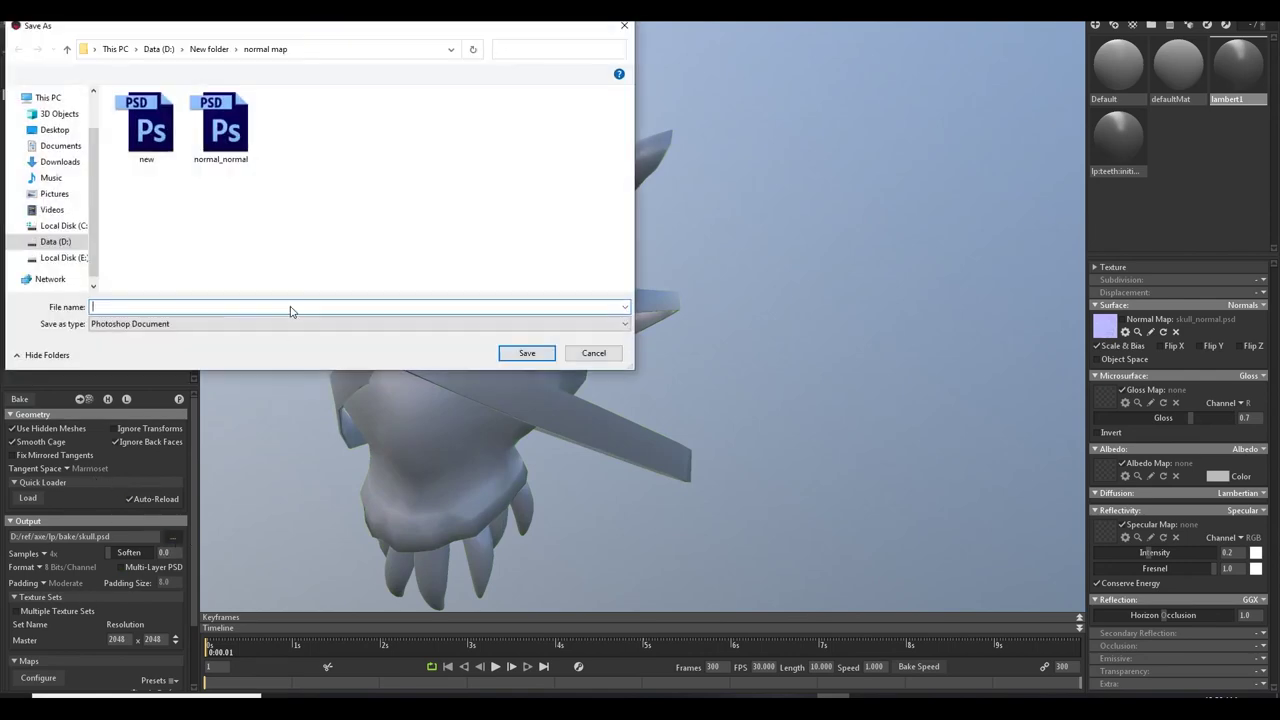
key("Return")
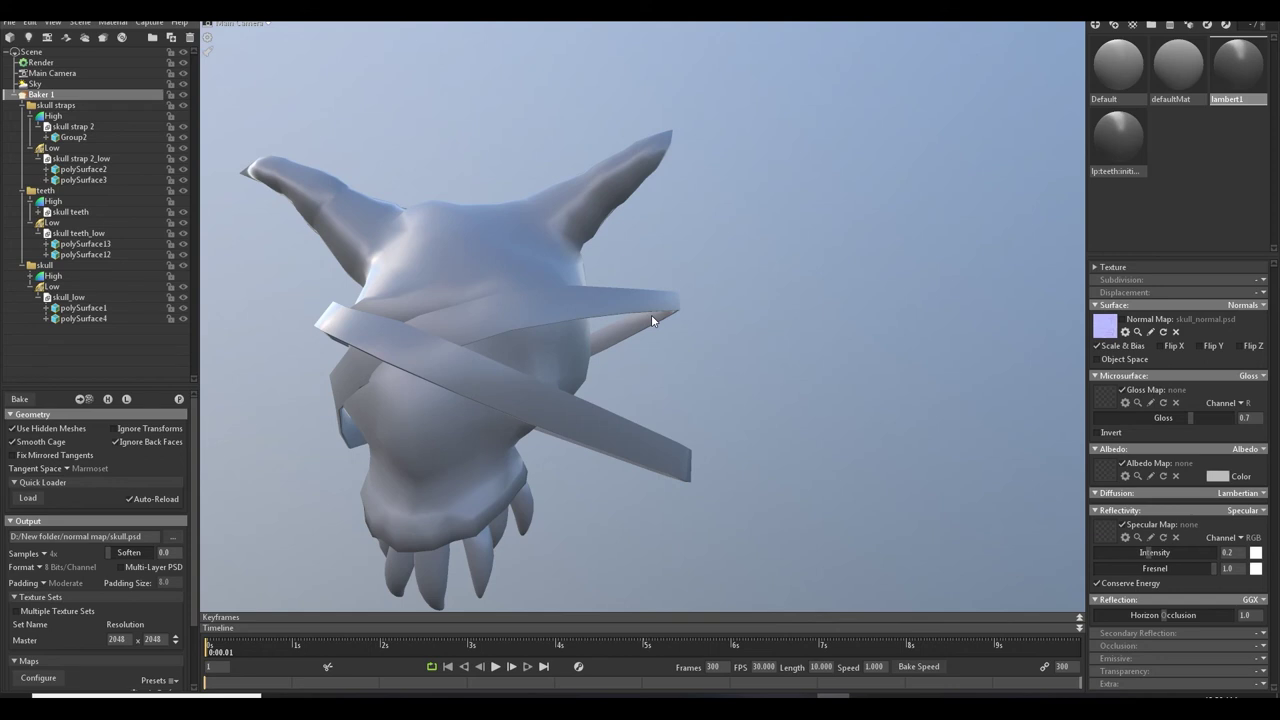
Frame the upper skull and turn on the preview of Baker 1's baked normal map.
scroll(651, 318, "down", 5)
scroll(636, 344, "up", 5)
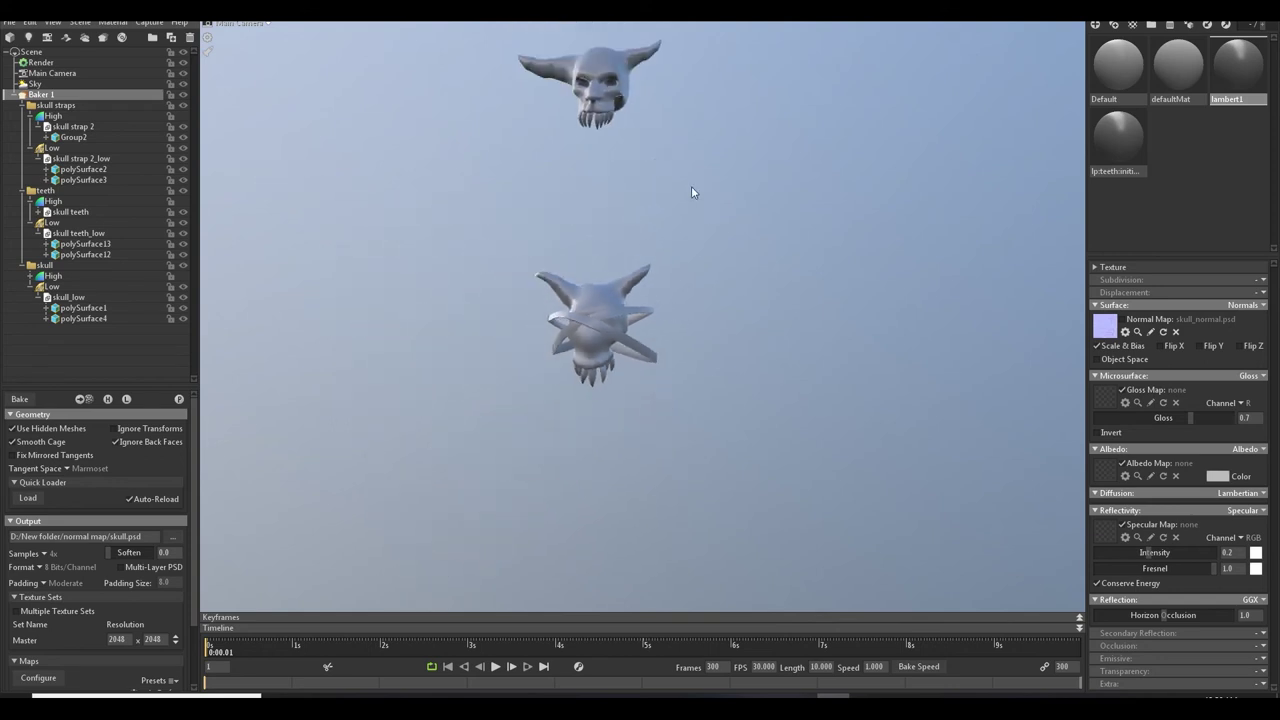
scroll(592, 318, "up", 3)
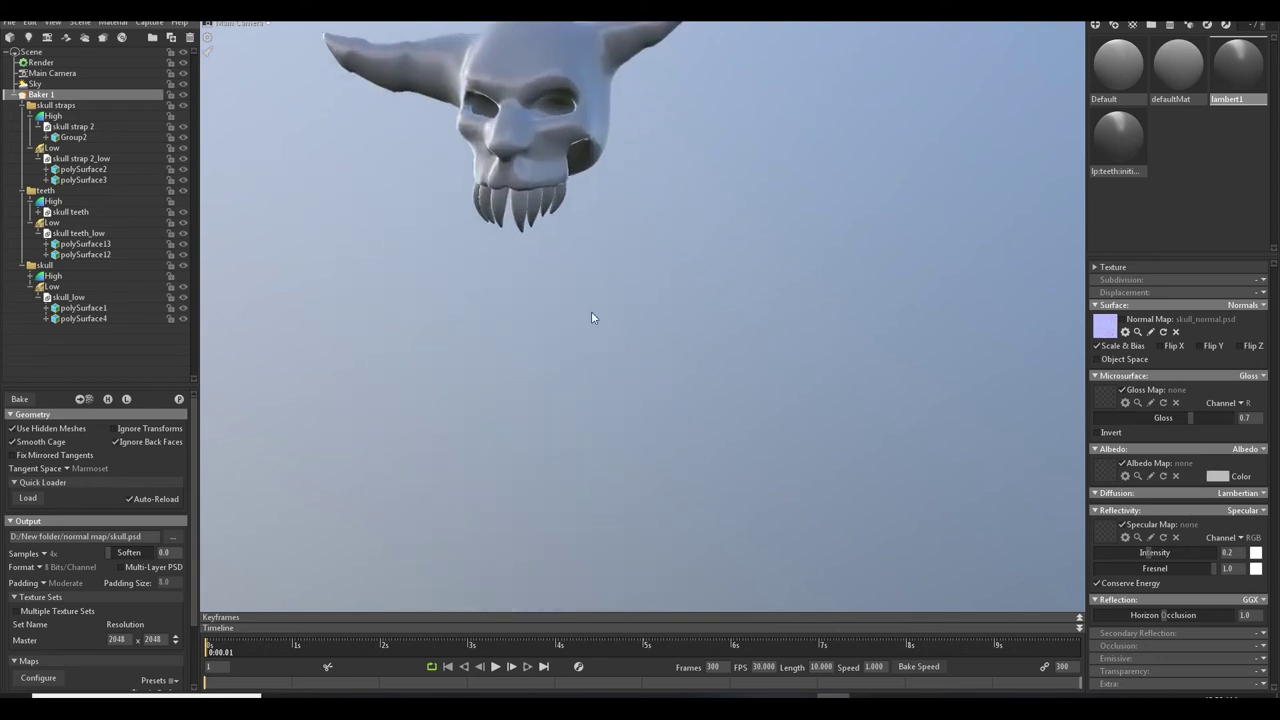
middle_click_drag(592, 316, 732, 472)
scroll(706, 372, "down", 2)
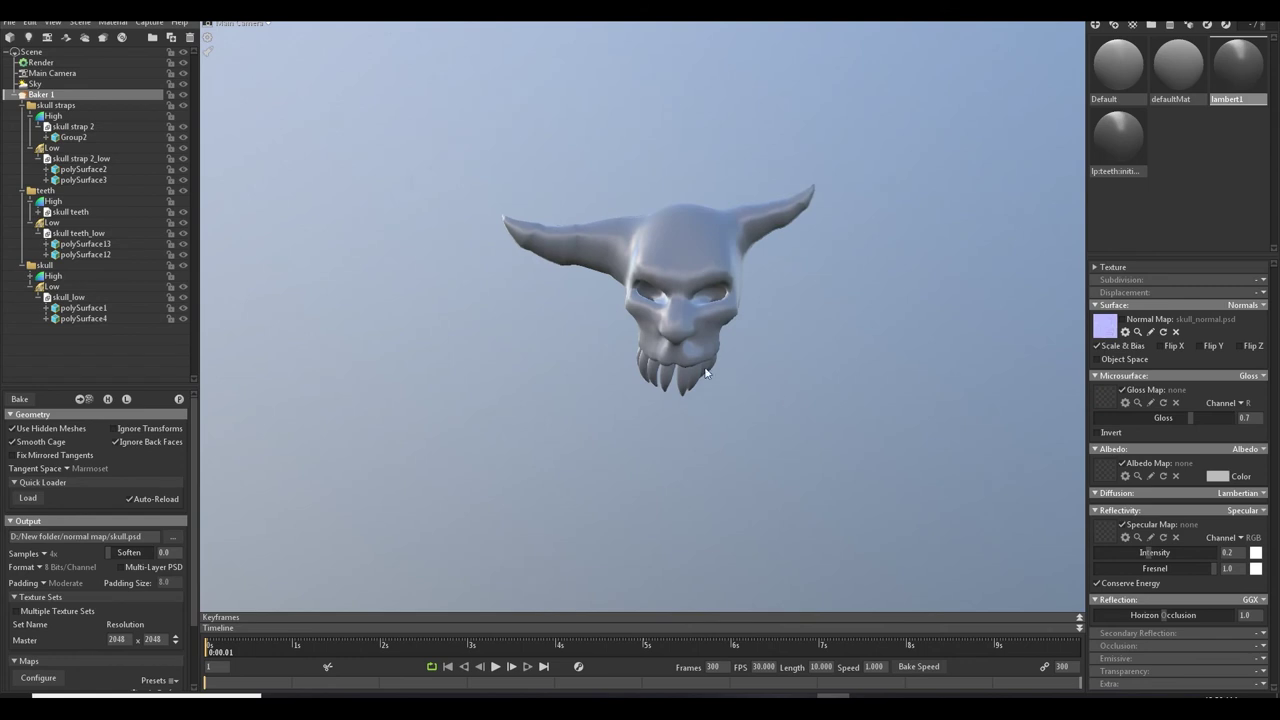
left_click(183, 401)
Examine the baked normal detail on the skulls, horns, teeth and straps from several sides.
left_click_drag(815, 332, 766, 352)
scroll(766, 352, "up", 5)
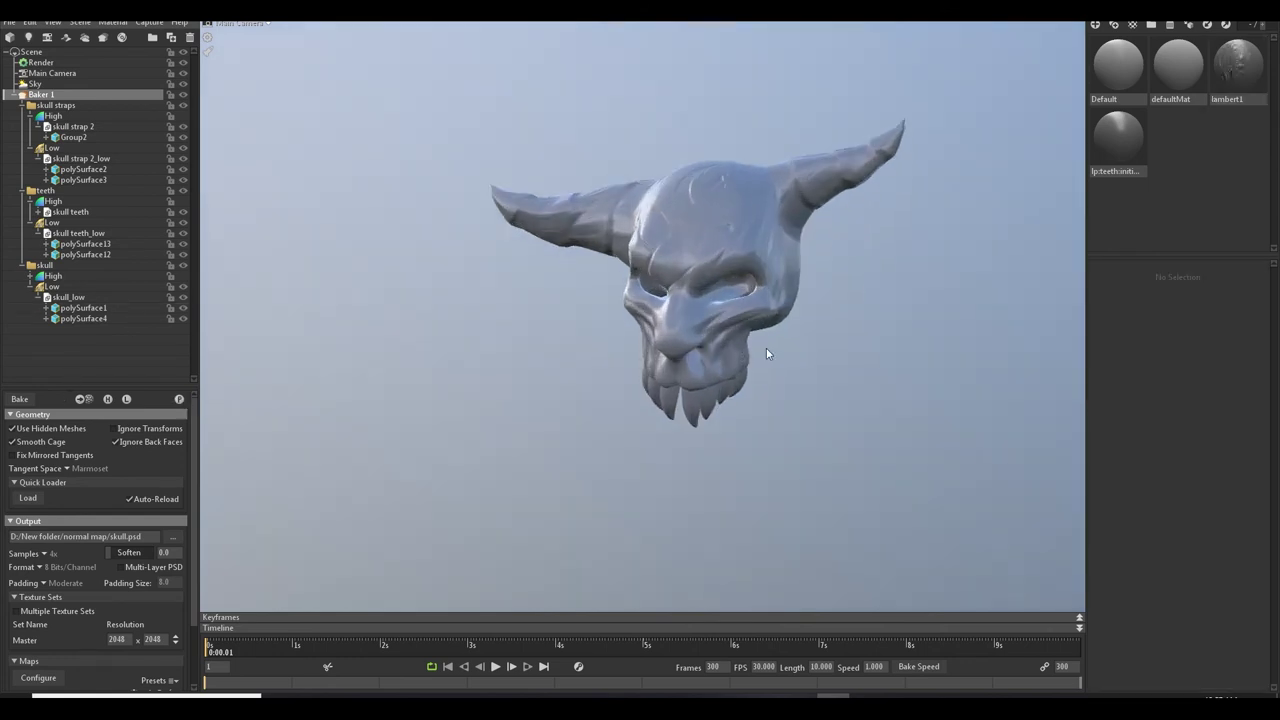
middle_click_drag(766, 352, 712, 384)
scroll(732, 375, "up", 5)
left_click_drag(545, 325, 645, 69)
scroll(811, 329, "up", 2)
scroll(811, 330, "down", 3)
left_click(507, 168)
left_click_drag(557, 247, 617, 249)
scroll(617, 249, "up", 5)
middle_click_drag(561, 225, 625, 191)
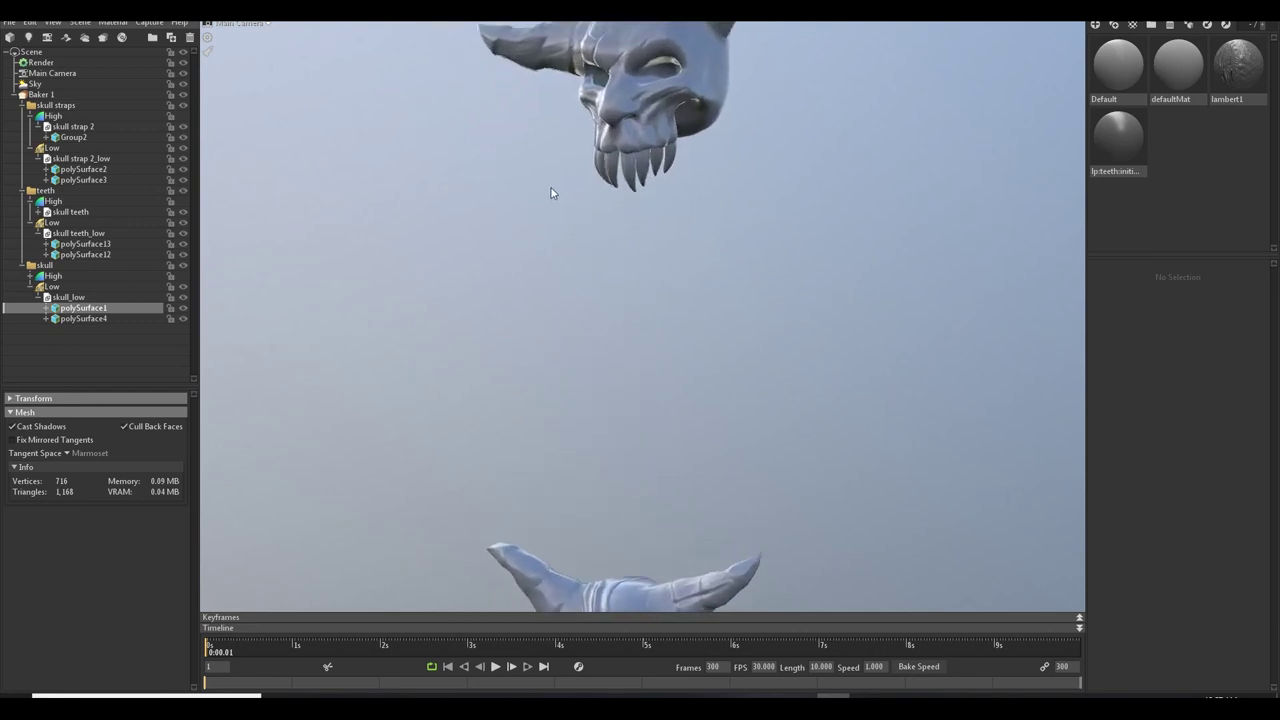
Bake Baker 1's skull maps again at 4096 x 4096 resolution and inspect the upper skull up close.
scroll(551, 191, "down", 2)
left_click(40, 94)
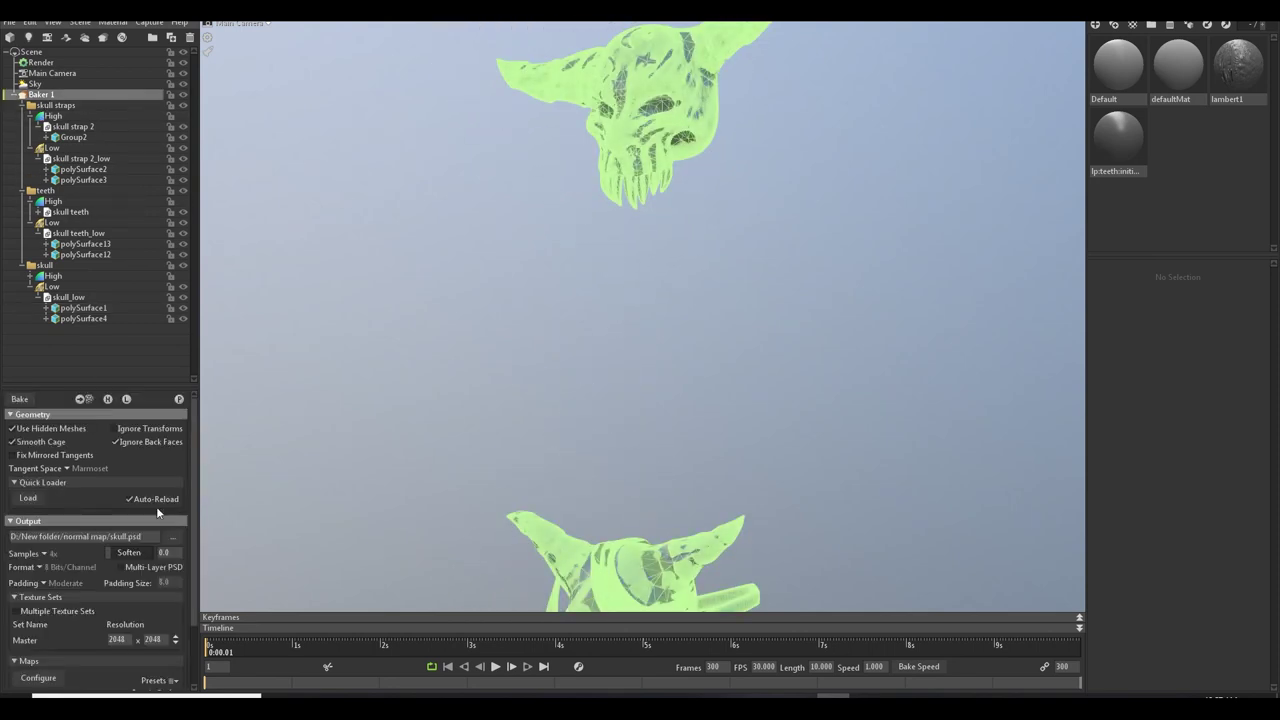
left_click(22, 401)
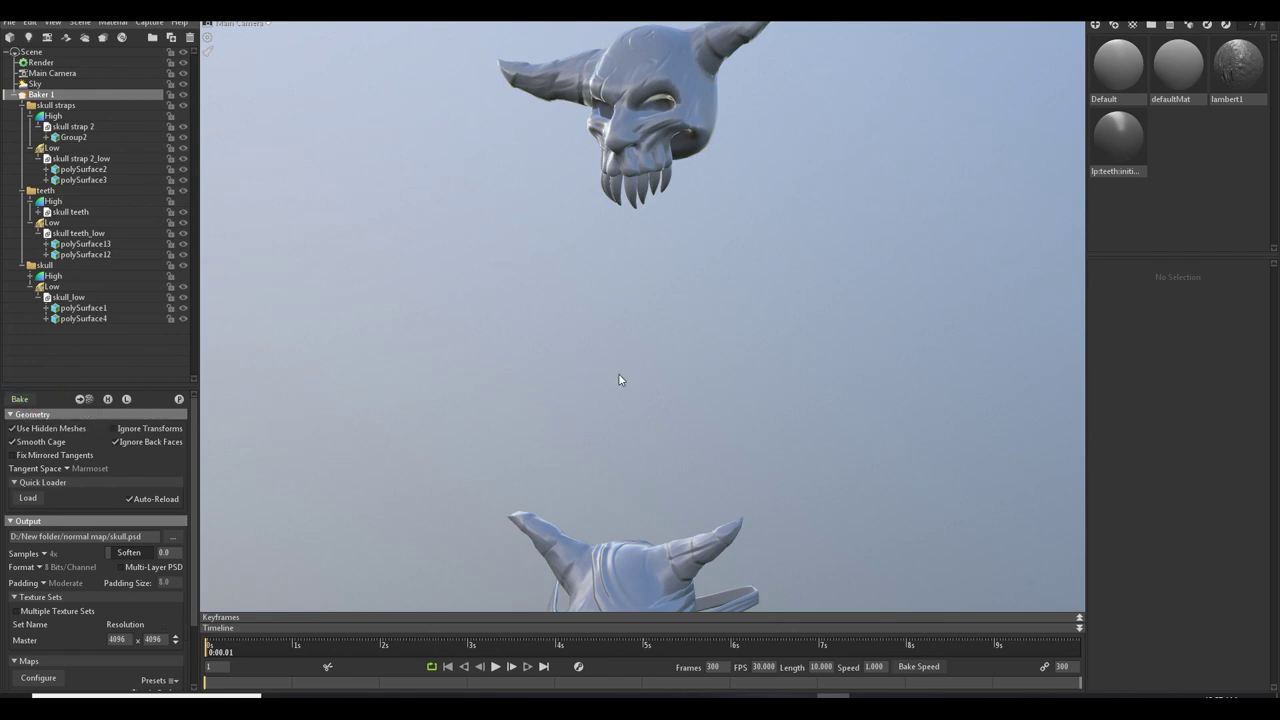
left_click_drag(635, 408, 633, 341)
scroll(635, 340, "down", 3)
scroll(648, 341, "up", 5)
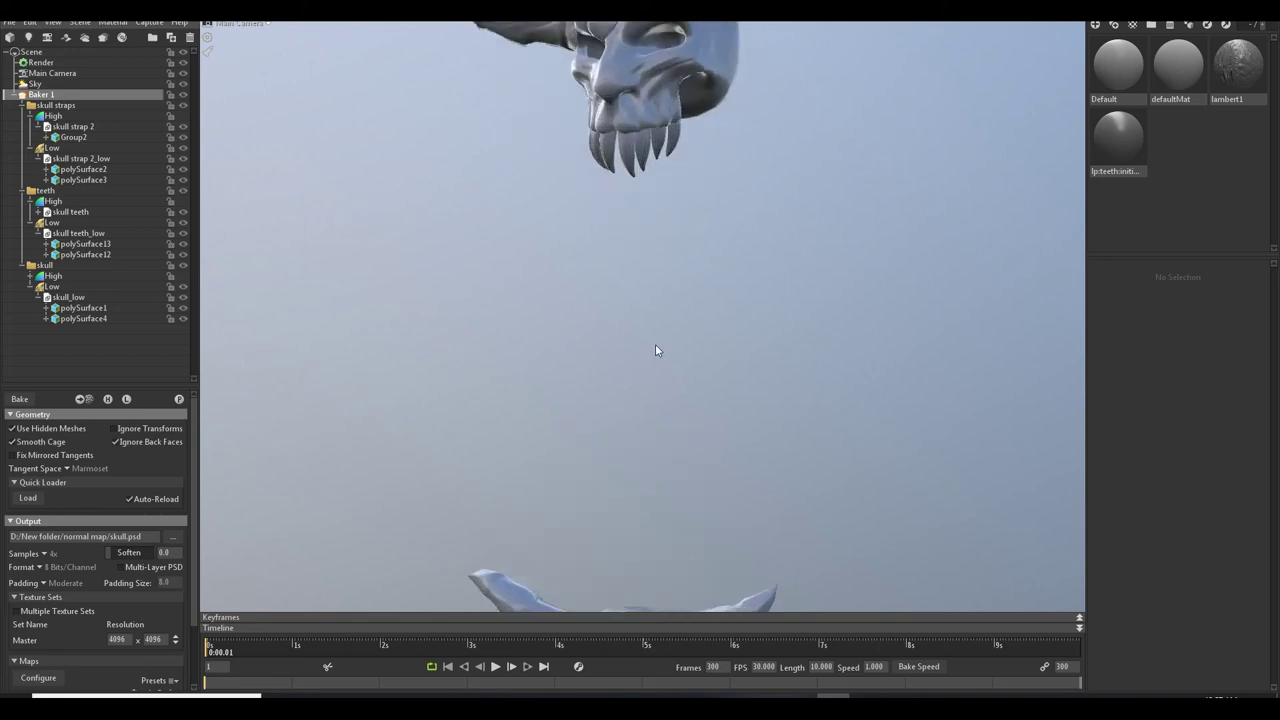
middle_click_drag(655, 345, 705, 526)
left_click_drag(705, 532, 668, 285)
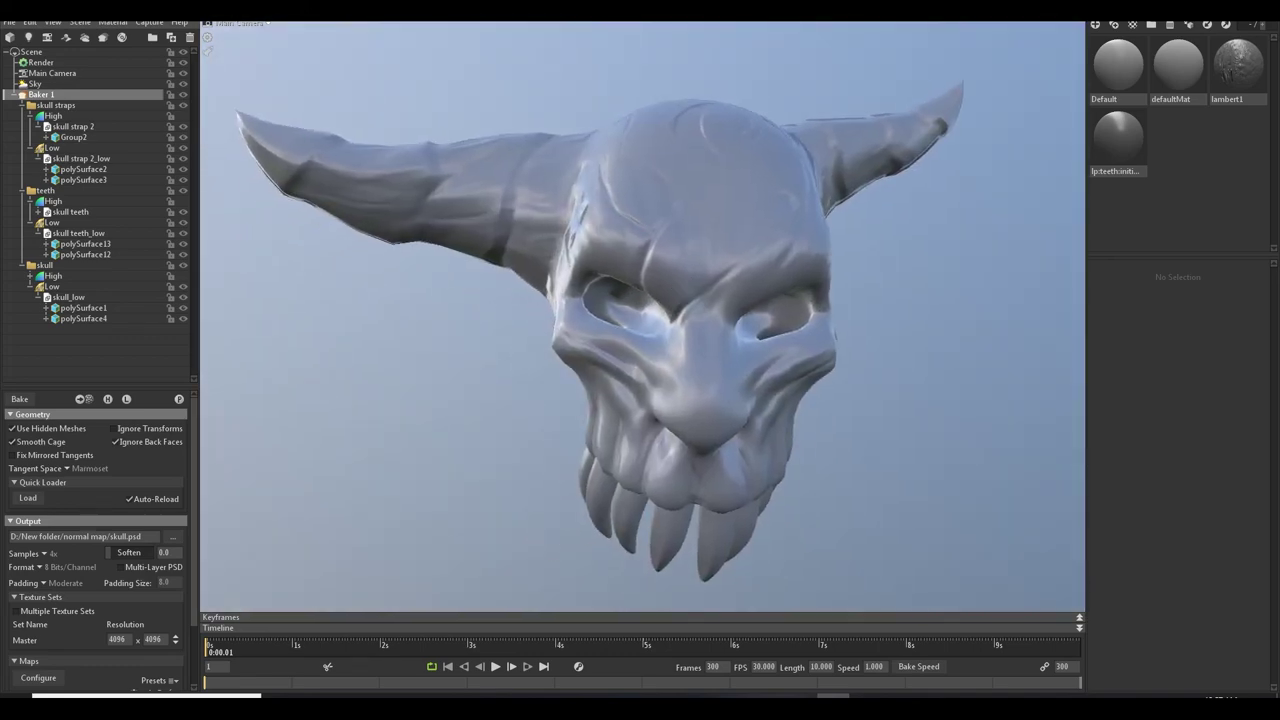
Switch to Maya and connect a File texture to the bump mapping of the axe's phong1 material.
key("alt+Tab")
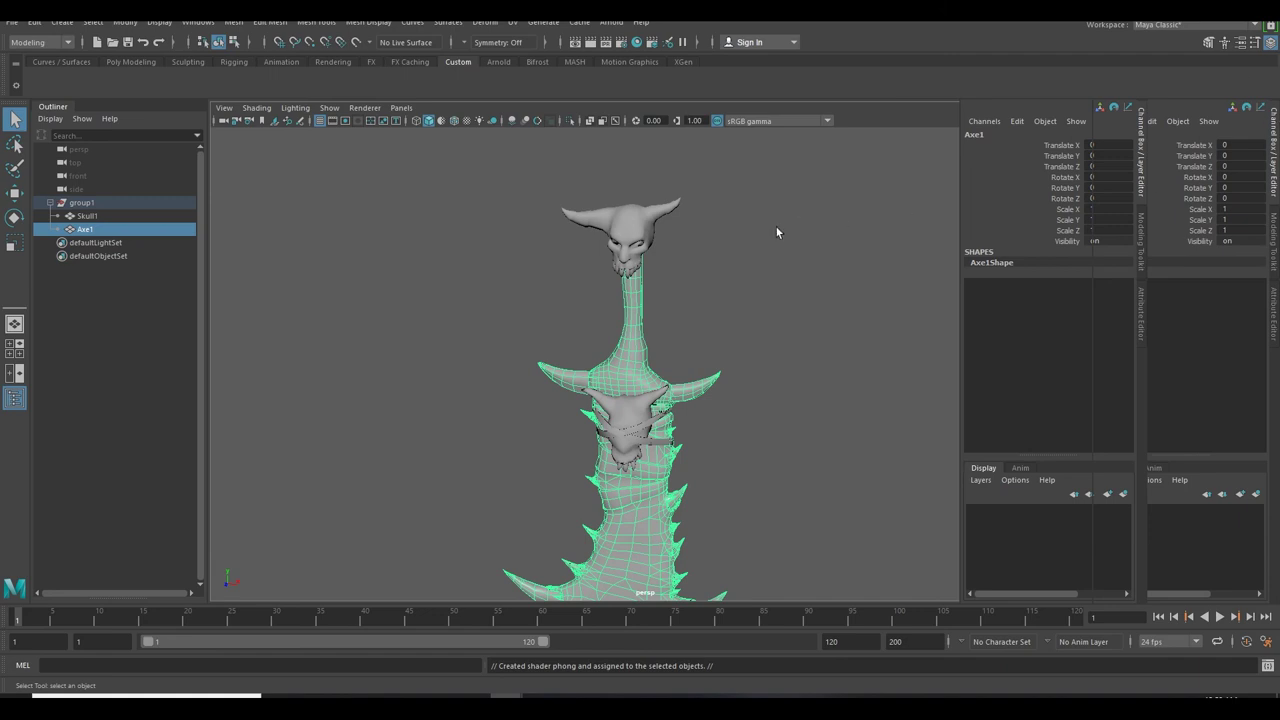
key("ctrl+a")
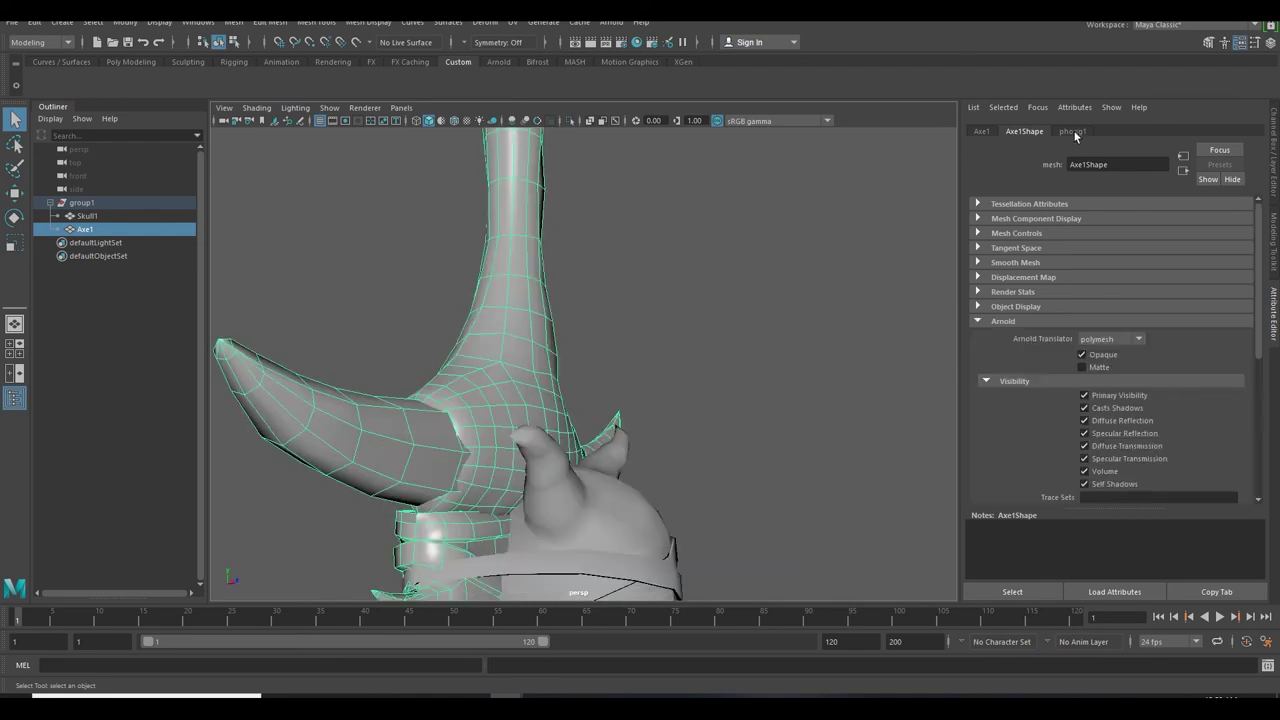
left_click(1073, 132)
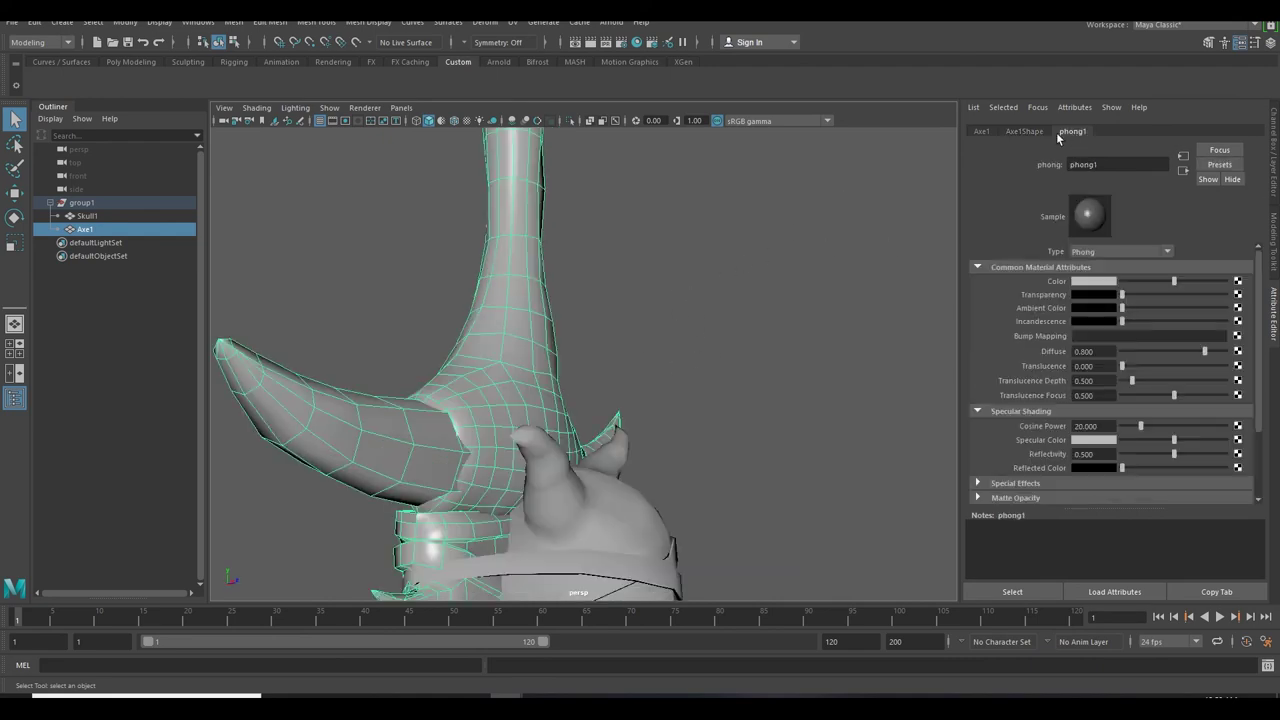
left_click(1236, 337)
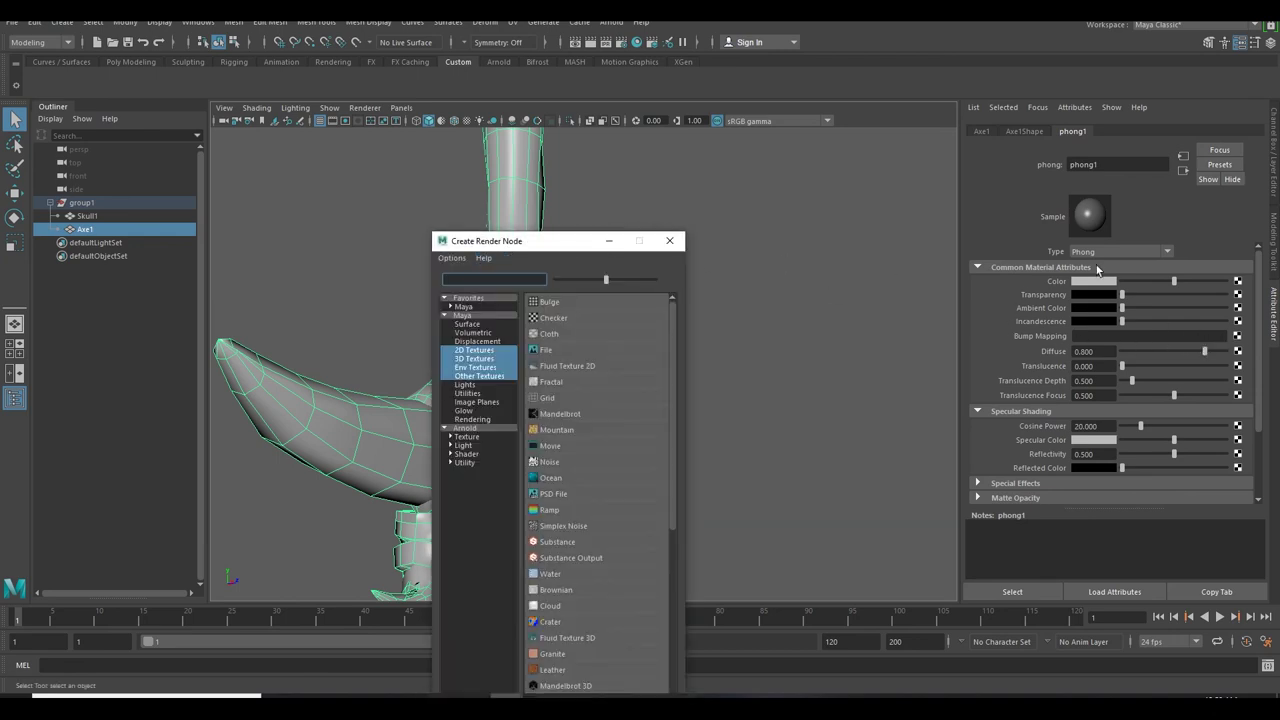
left_click_drag(552, 248, 654, 206)
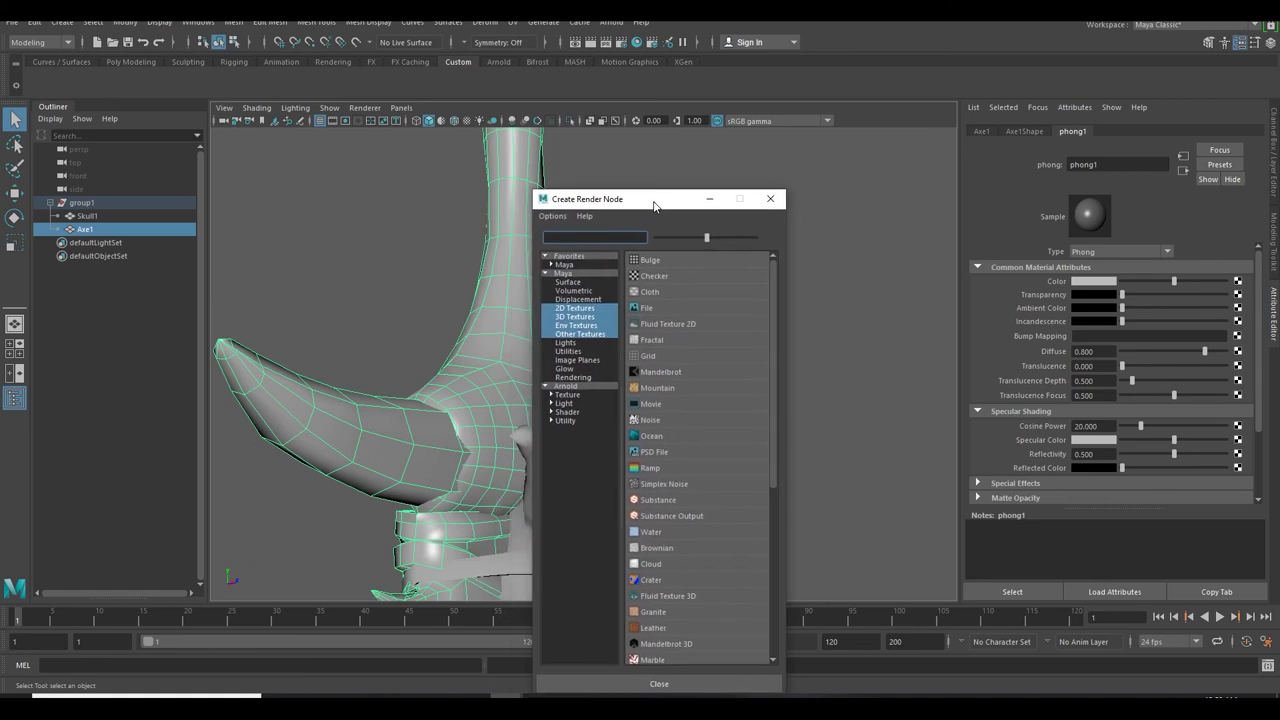
left_click(652, 308)
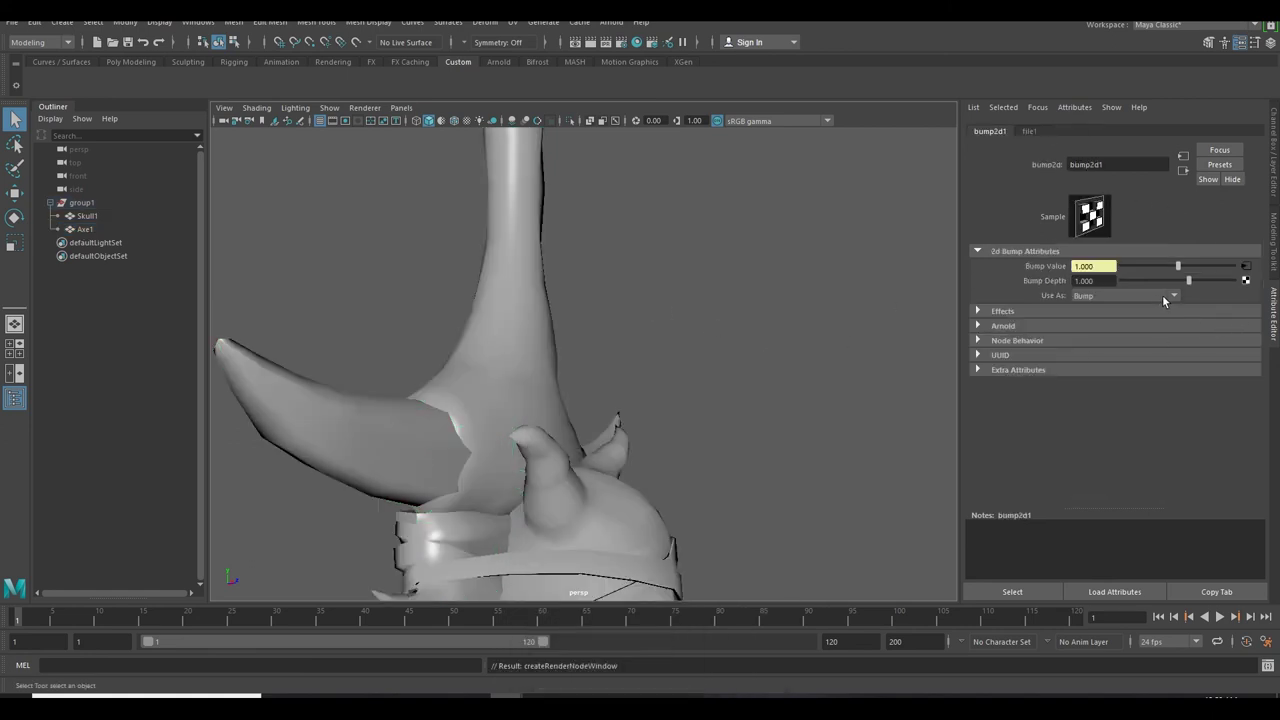
Set the axe's bump node to Tangent Space Normals and load axe.tga from E:\new data\ref\axe\lp\bake as its image.
left_click(1163, 298)
left_click(1124, 323)
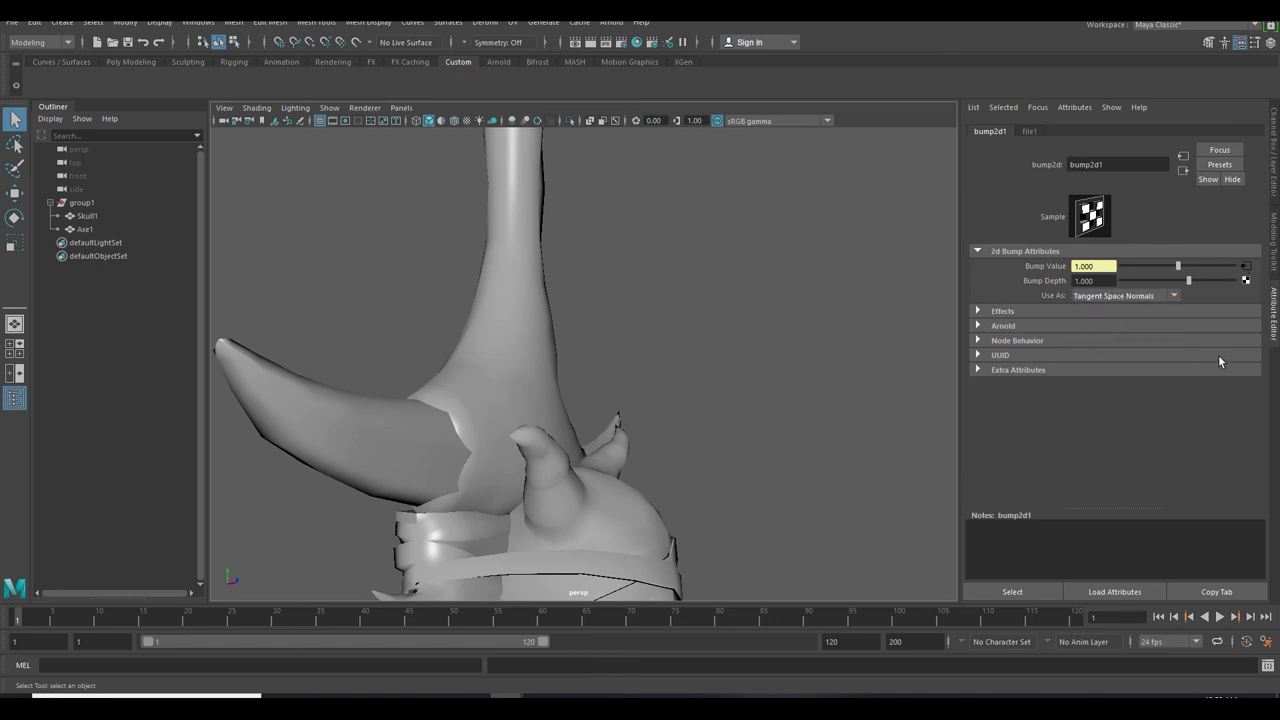
left_click(1246, 267)
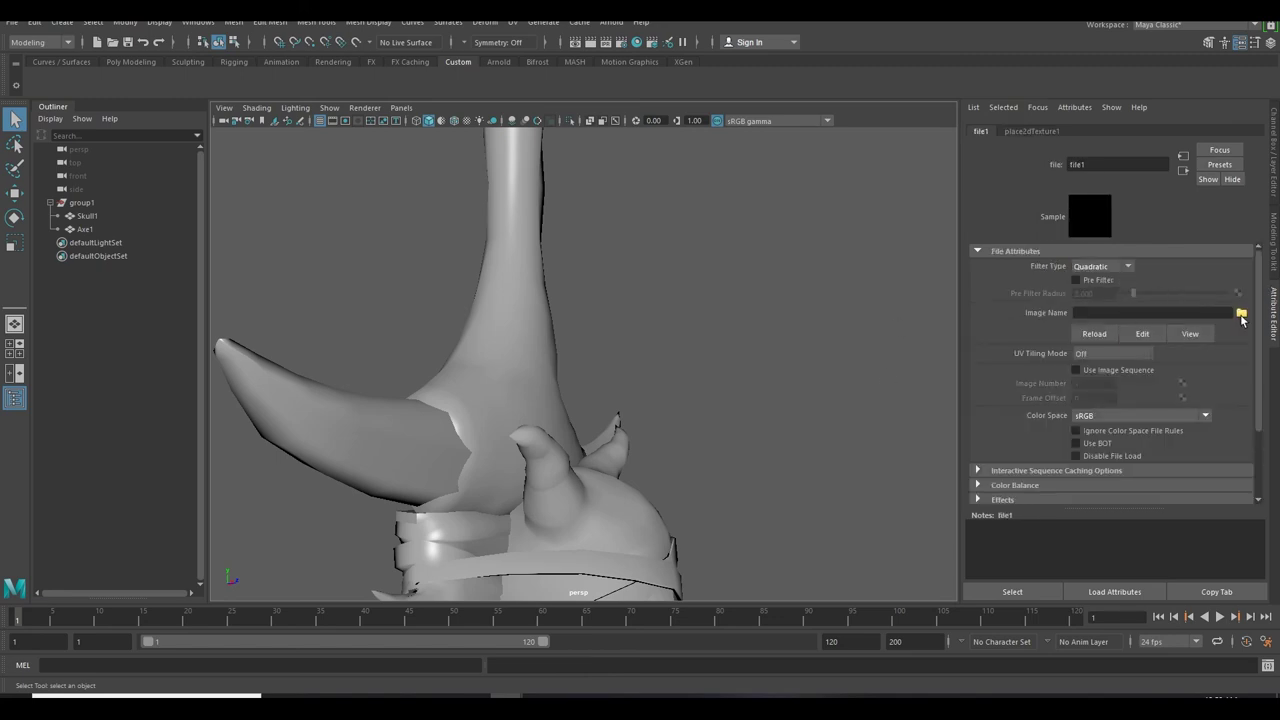
left_click(1238, 315)
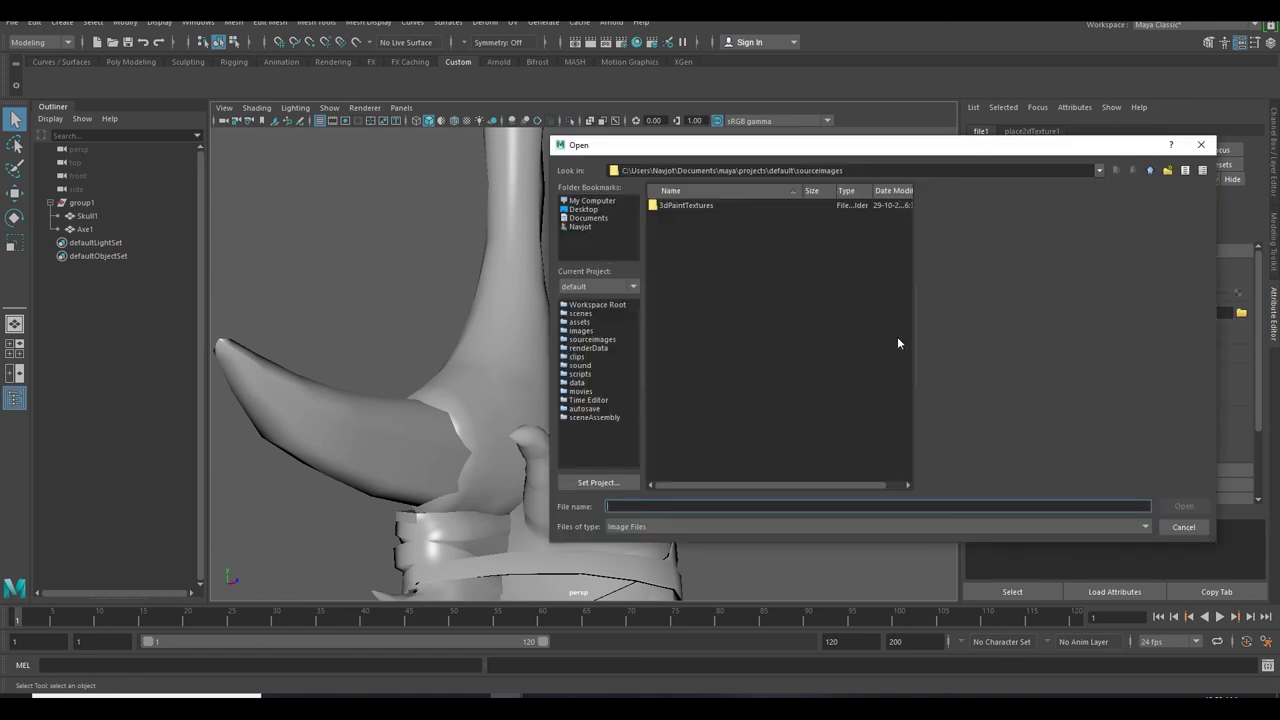
key("Return")
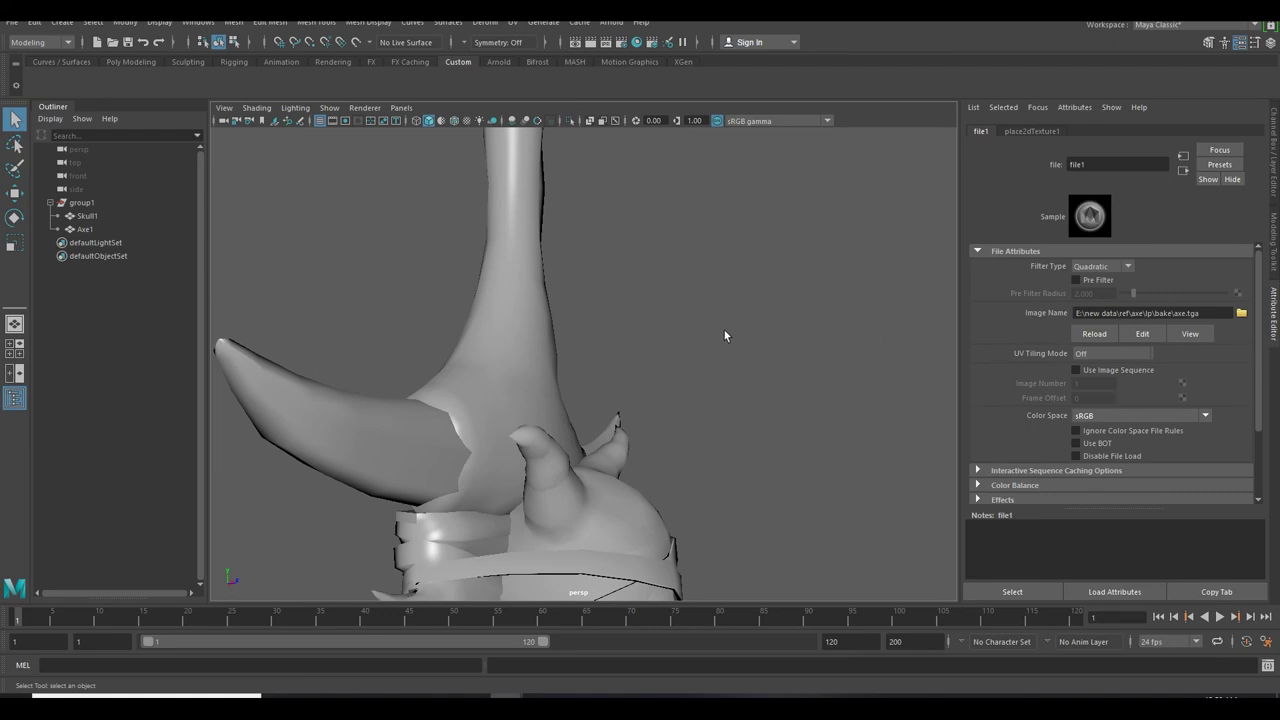
Display textures in the viewport and set the color space of the axe's normal map file to Raw.
key("6")
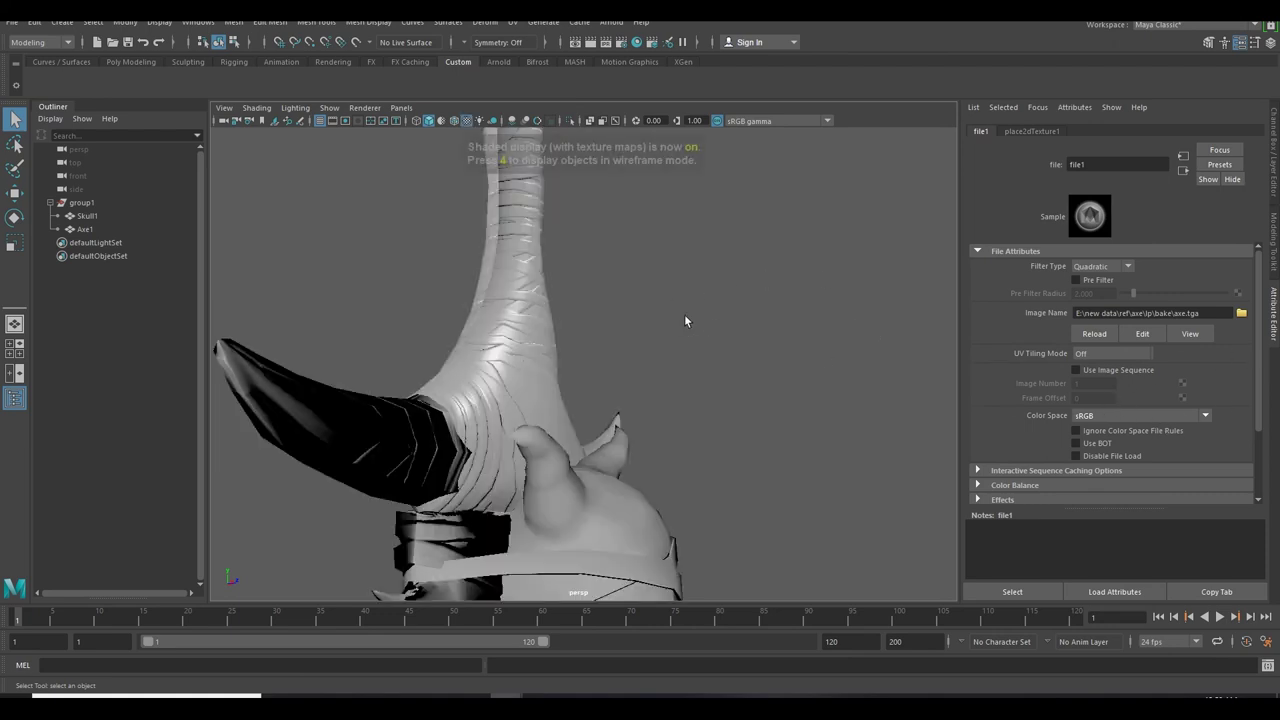
left_click_drag(768, 300, 820, 340, "alt")
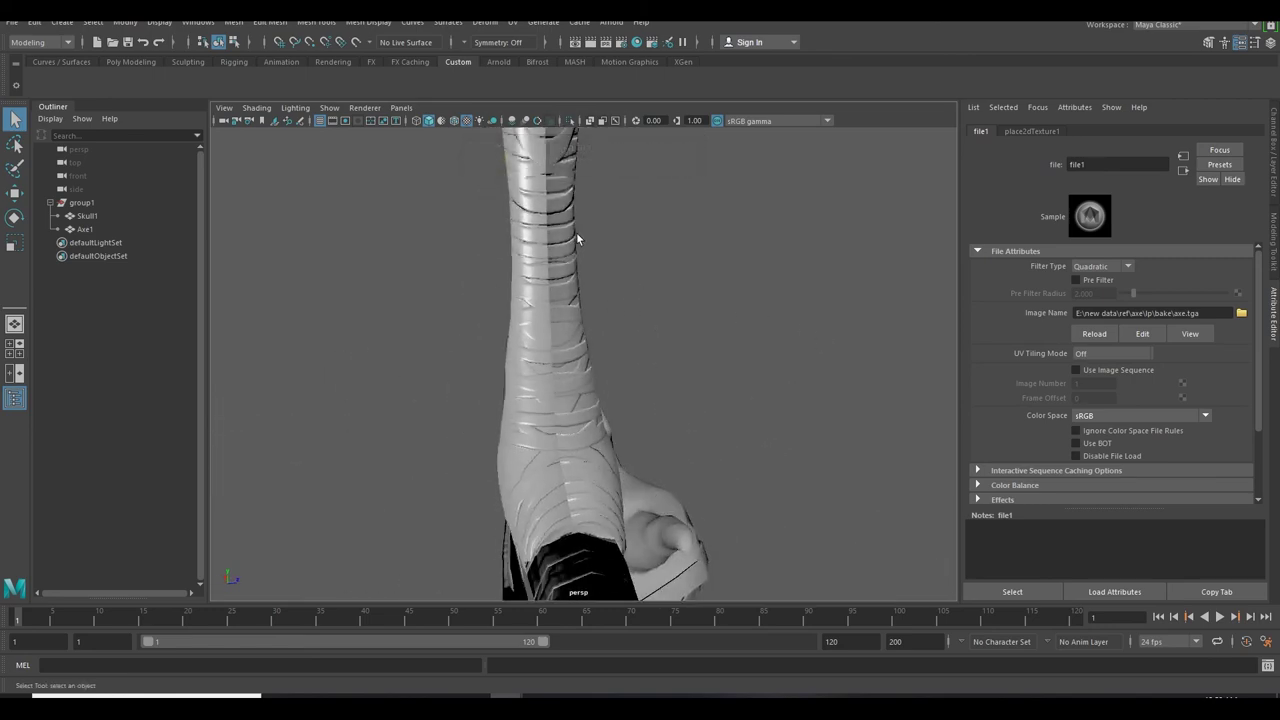
left_click_drag(614, 259, 812, 302, "alt")
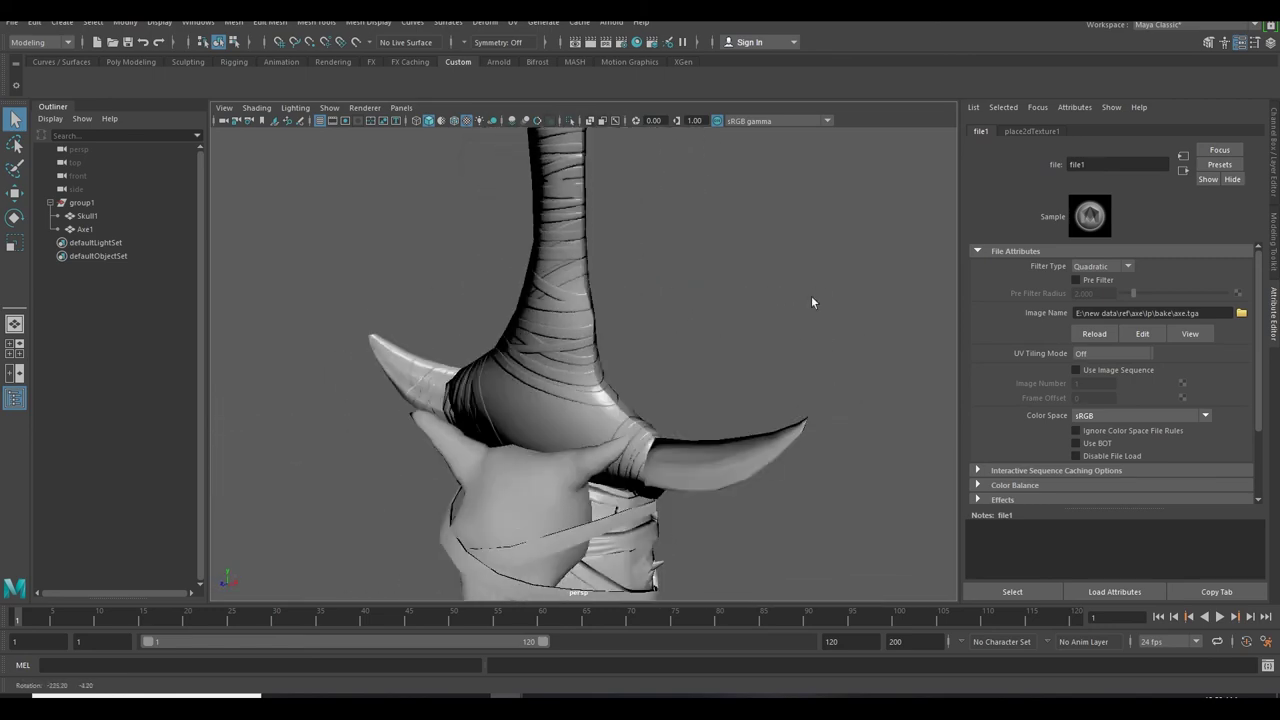
left_click(1175, 417)
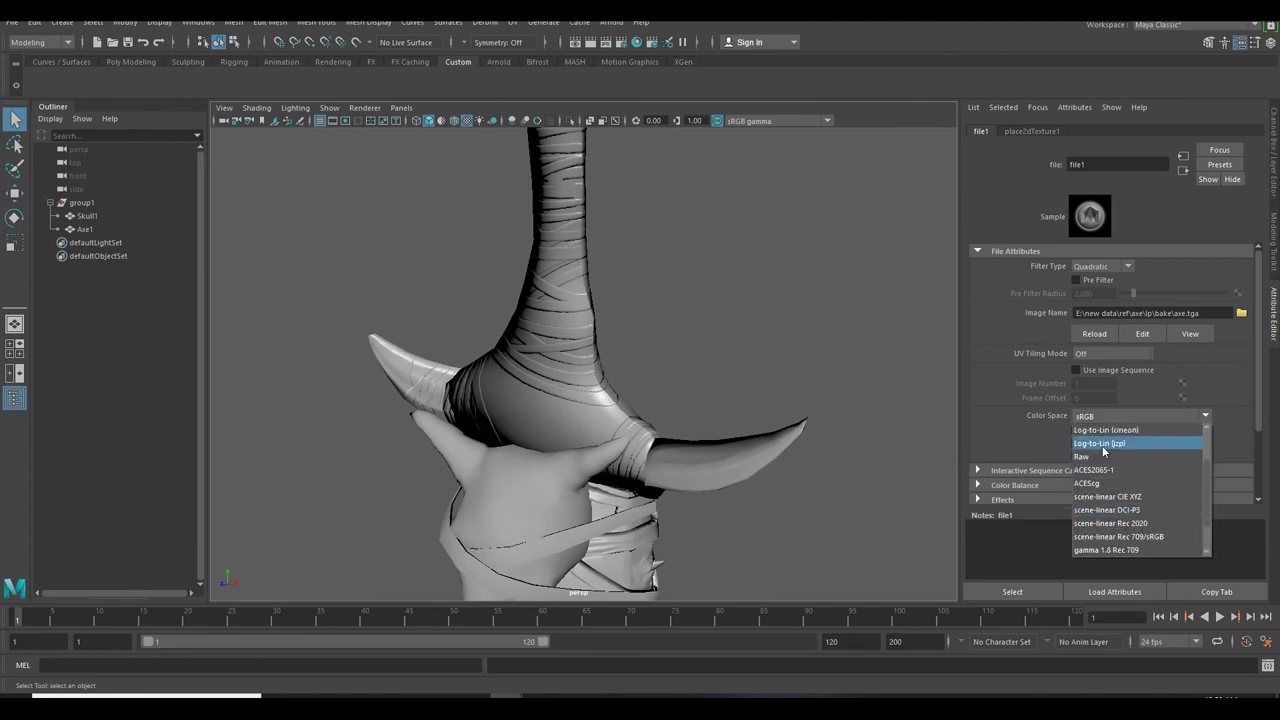
left_click(1104, 456)
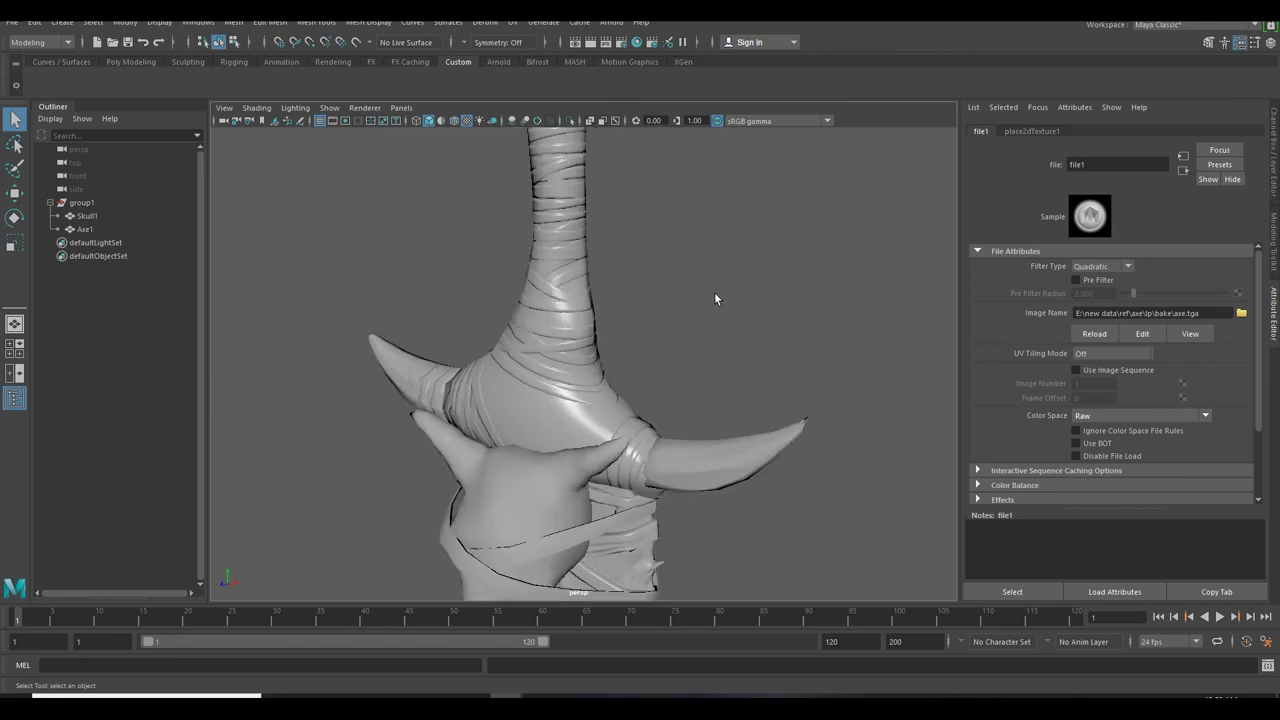
Examine the normal-mapped detail on the axe's blade, thorns and wraps at various distances and angles.
left_click(714, 292)
scroll(722, 265, "down", 5)
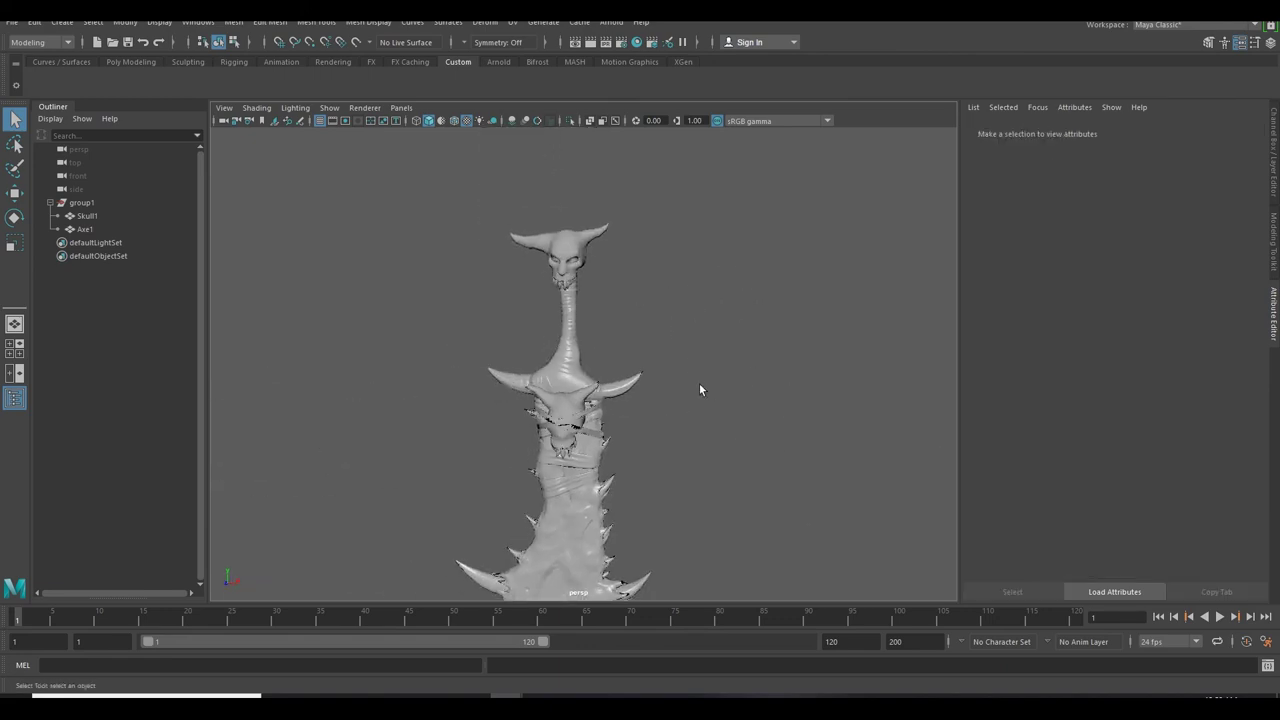
scroll(699, 390, "up", 10)
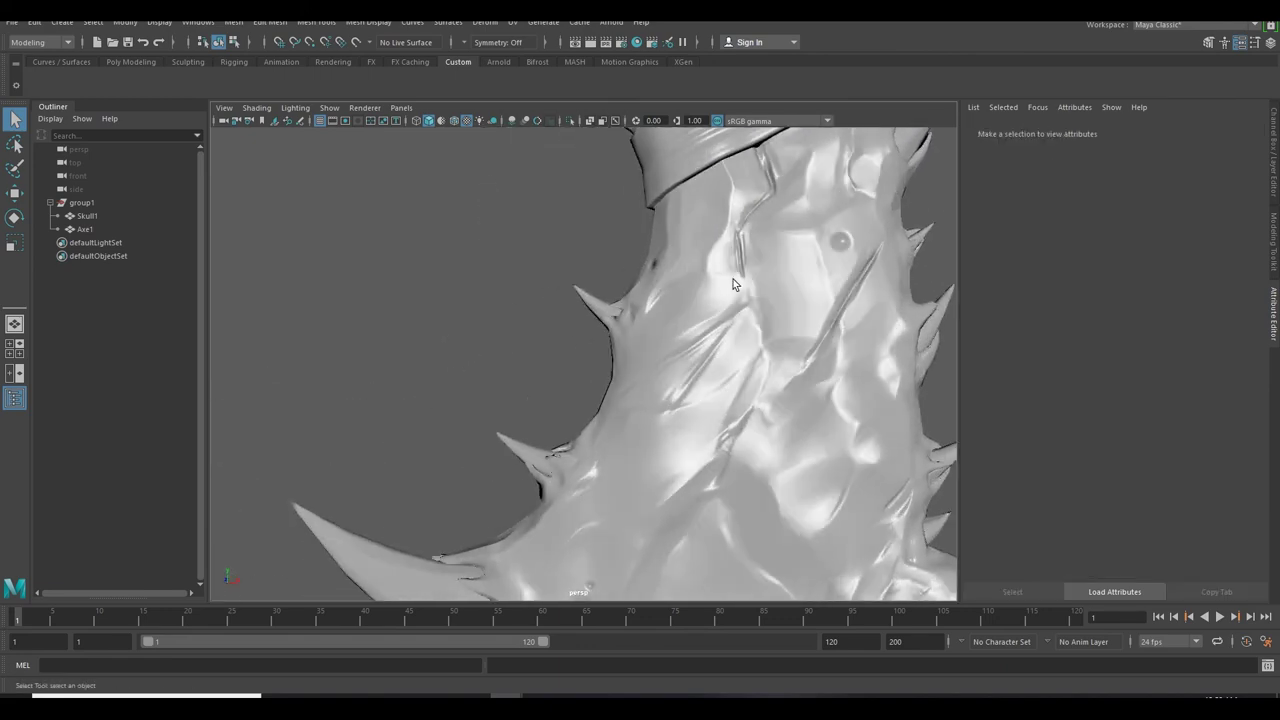
scroll(733, 279, "up", 10)
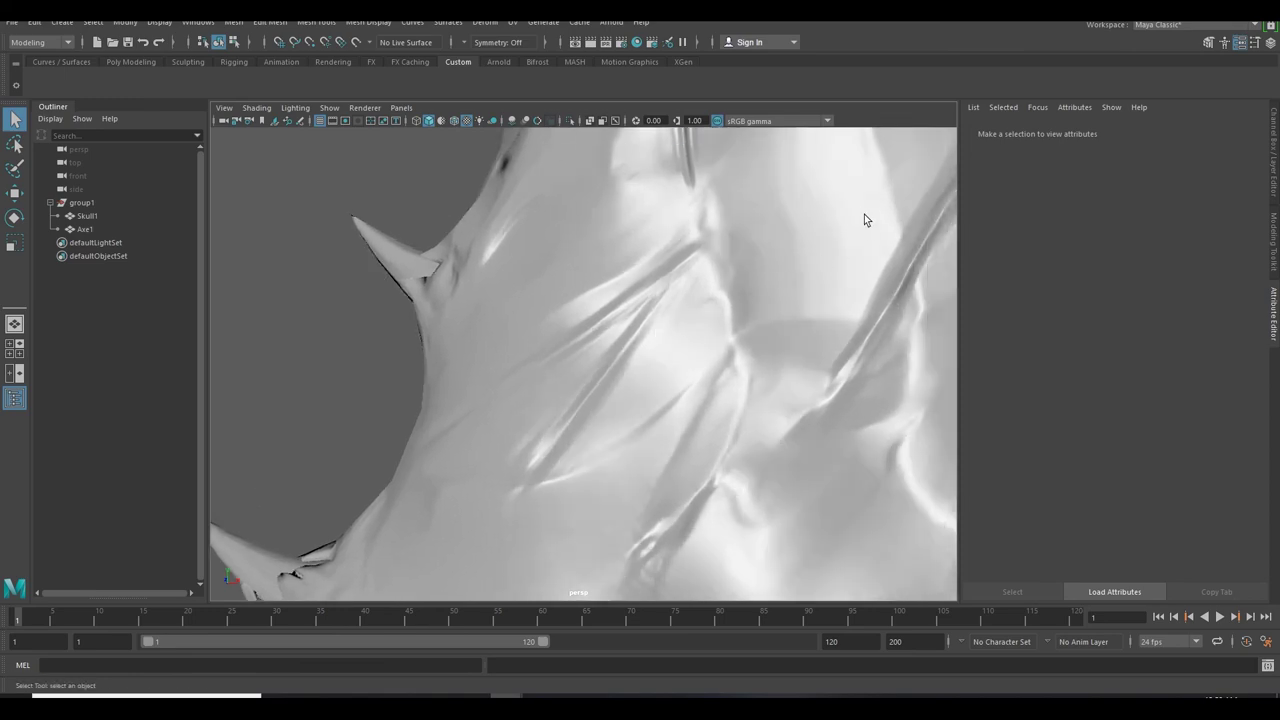
scroll(865, 220, "down", 10)
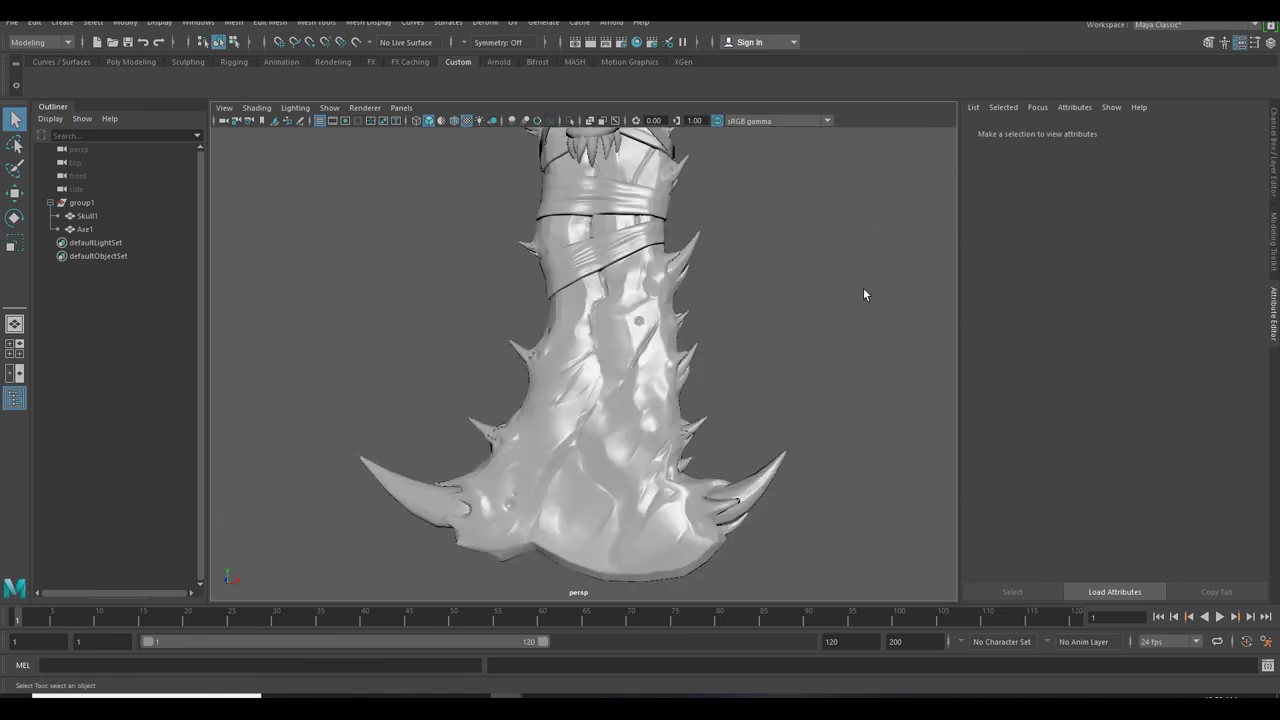
left_click_drag(865, 292, 582, 271, "alt")
scroll(682, 316, "down", 6)
scroll(684, 317, "up", 12)
scroll(687, 317, "down", 8)
scroll(549, 287, "down", 6)
middle_click_drag(590, 271, 665, 375, "alt")
left_click_drag(652, 287, 664, 316, "alt")
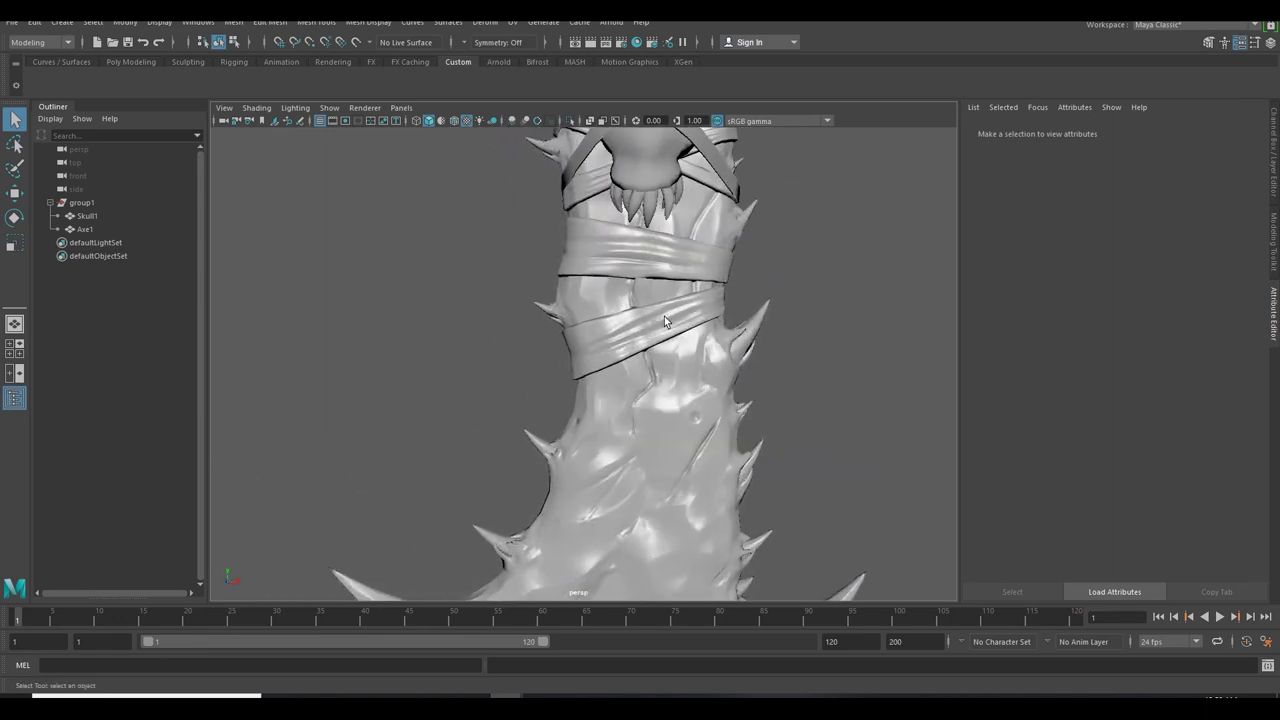
Compare the axe's low-poly wireframe with its normal-mapped straps and surface from below, the front and the back.
scroll(680, 290, "up", 3)
left_click(757, 281)
scroll(757, 281, "down", 5)
scroll(724, 345, "up", 3)
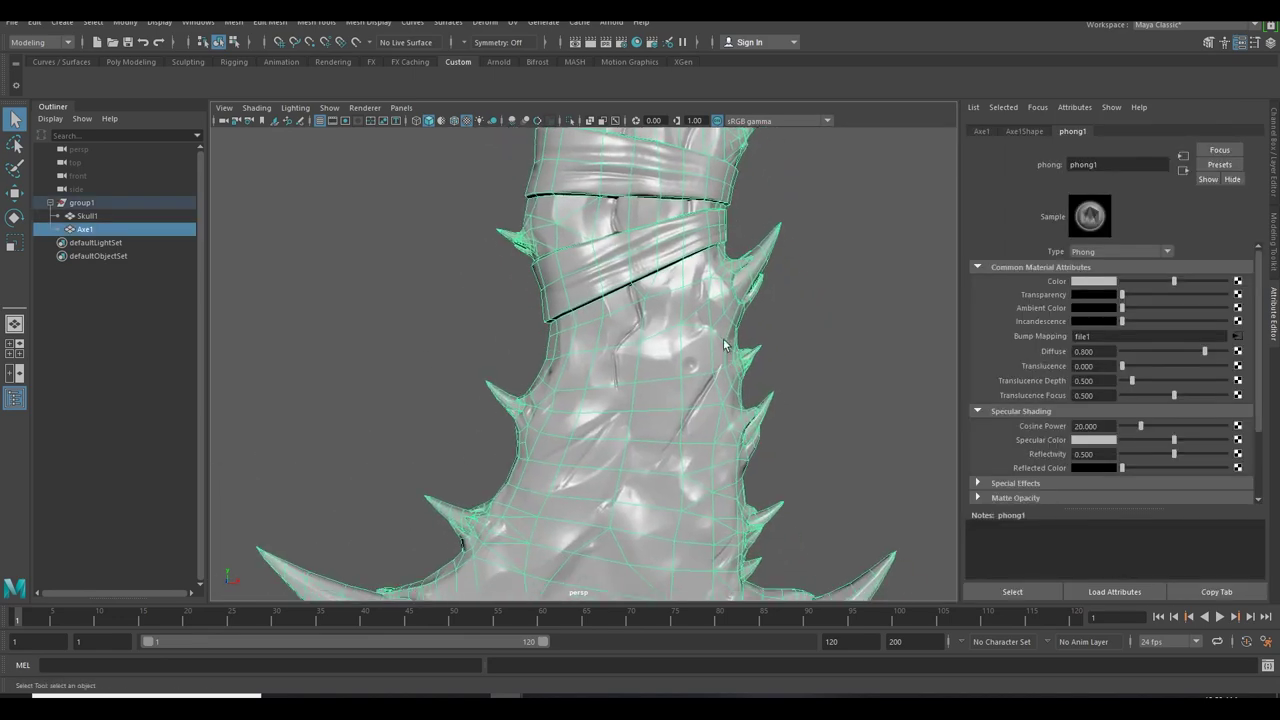
left_click_drag(724, 345, 720, 263, "alt")
scroll(720, 428, "up", 8)
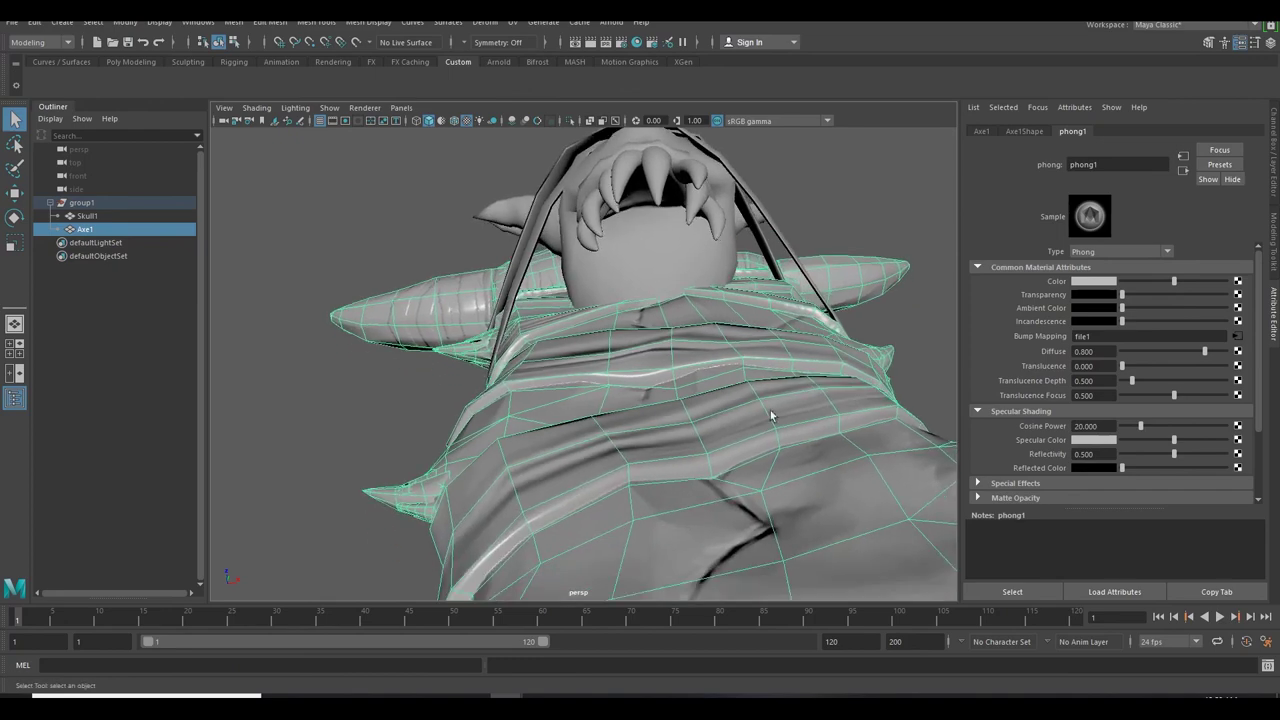
left_click_drag(771, 416, 800, 445, "alt")
scroll(800, 445, "up", 3)
scroll(801, 442, "down", 7)
left_click_drag(685, 370, 774, 337, "alt")
left_click(794, 392)
scroll(796, 391, "down", 4)
scroll(556, 291, "up", 8)
middle_click_drag(556, 291, 646, 416, "alt")
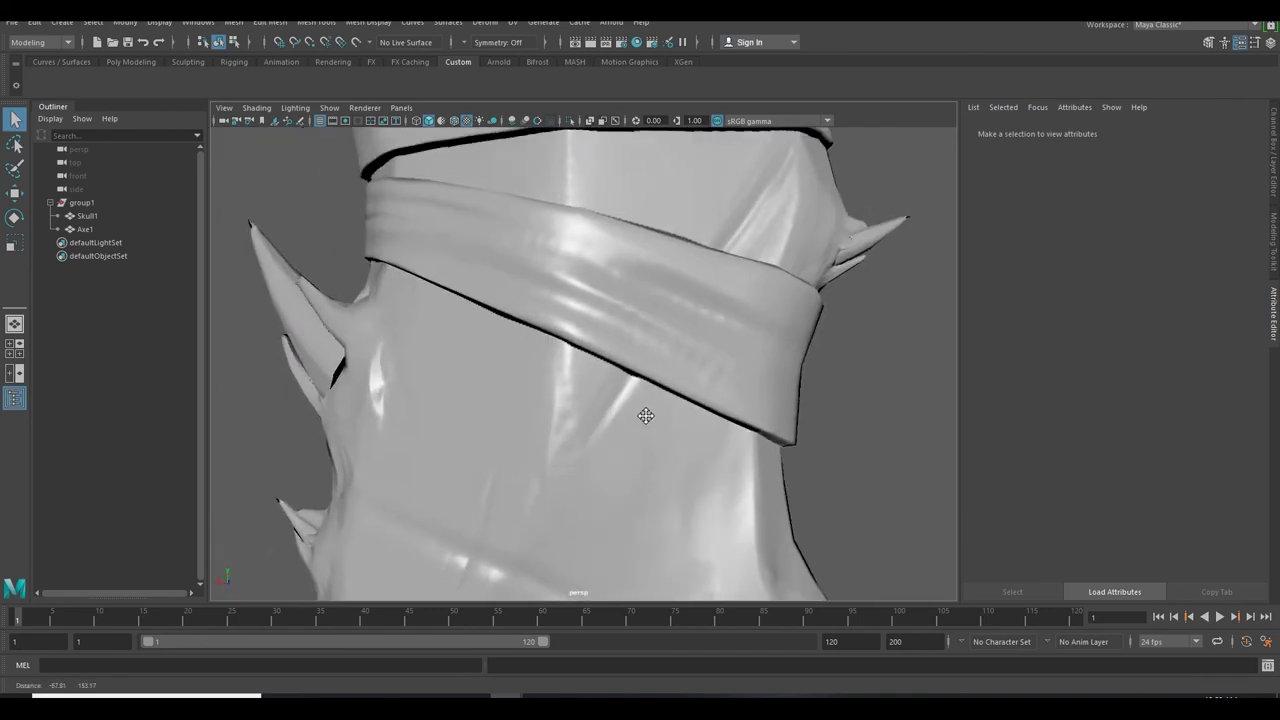
left_click_drag(646, 416, 611, 388, "alt")
left_click(666, 301)
left_click_drag(666, 301, 727, 270, "alt")
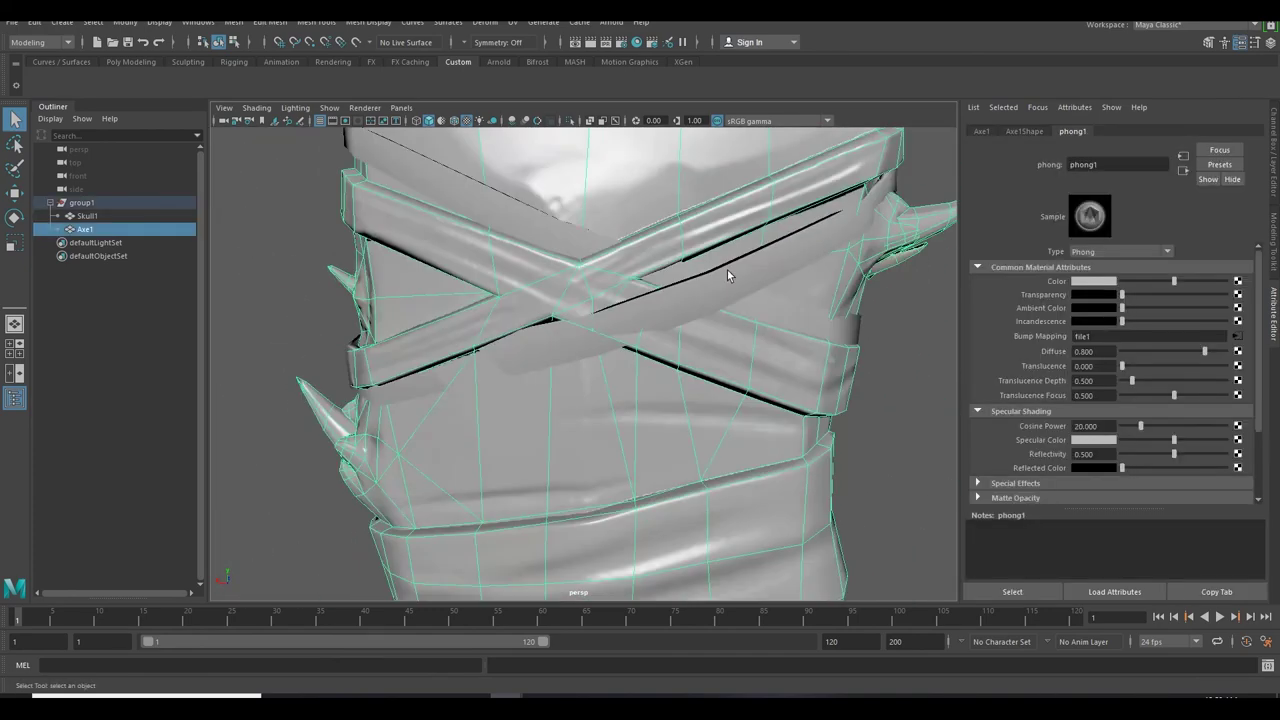
Connect a file texture to the skull material's bump mapping and set its bump node to Tangent Space Normals.
scroll(727, 270, "down", 8)
left_click(600, 292)
left_click_drag(600, 292, 892, 223, "alt")
left_click(1070, 132)
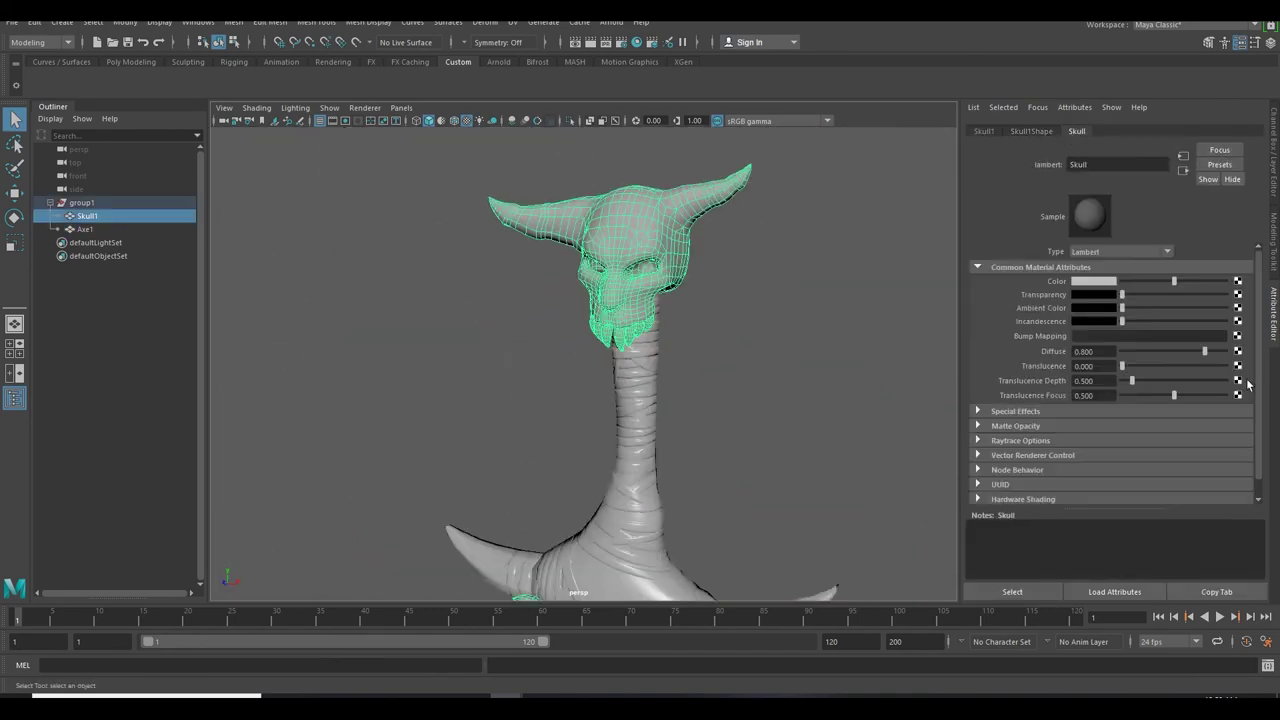
right_click_drag(656, 246, 785, 638)
left_click(1237, 337)
left_click(1129, 296)
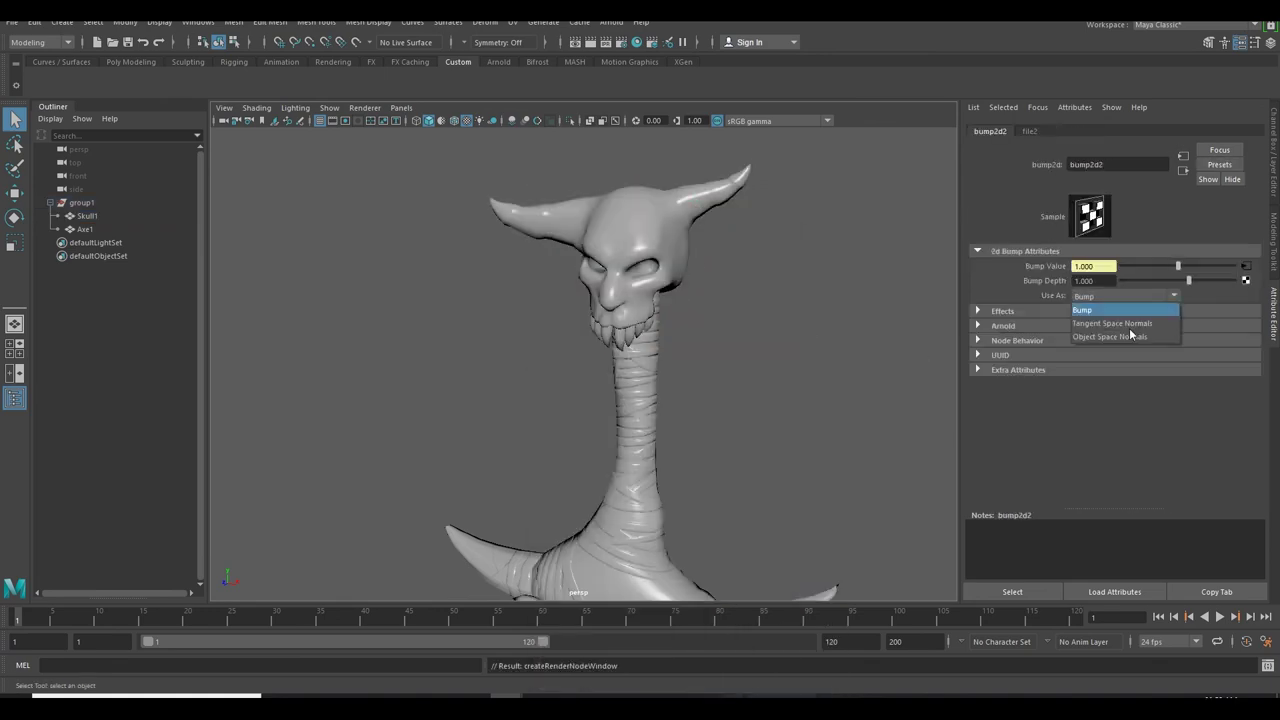
left_click(1129, 325)
Load skull_normal.tga from E:\new data\ref\axe\lp\bake into the skull's bump file node and change the image's color space.
left_click(1246, 266)
left_click(1242, 313)
left_click(702, 271)
left_click(687, 280)
left_click(690, 248)
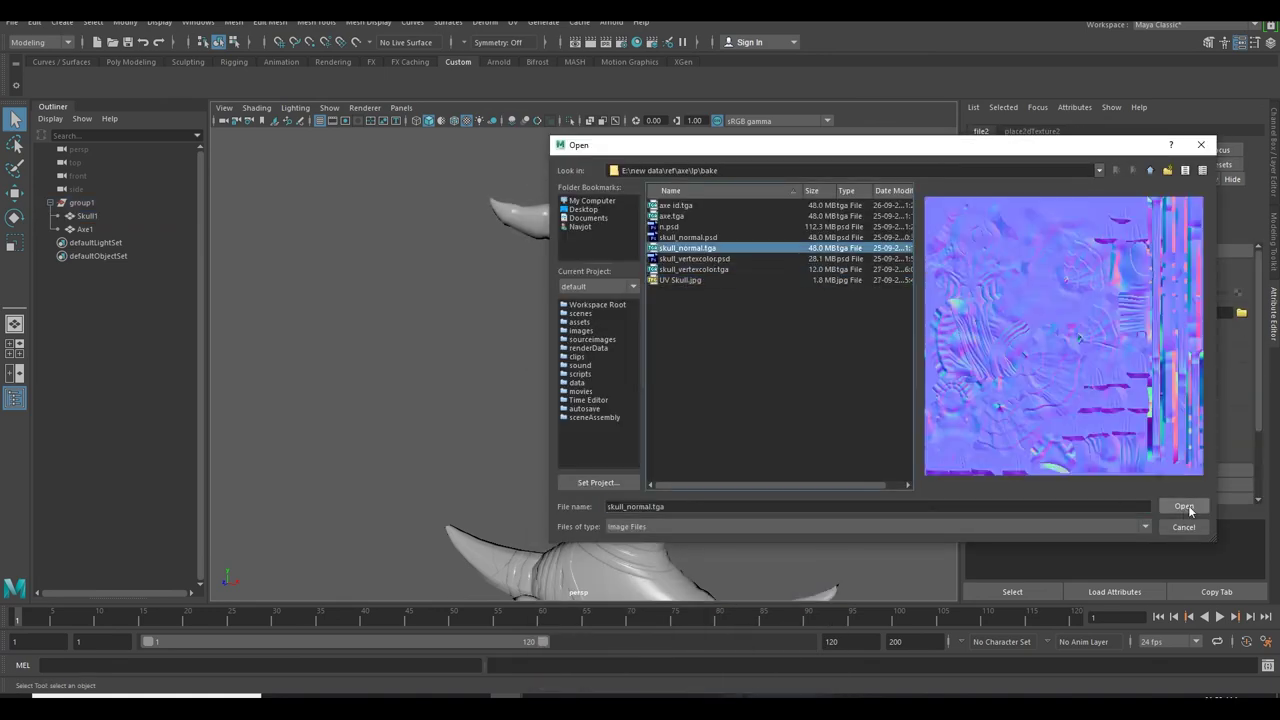
left_click(1188, 508)
left_click(1182, 416)
left_click(1135, 490)
Examine the normal-mapped folds and straps on the wrapped skull up close from several angles.
left_click(822, 325)
scroll(810, 330, "up", 8)
left_click_drag(810, 330, 752, 369, "alt")
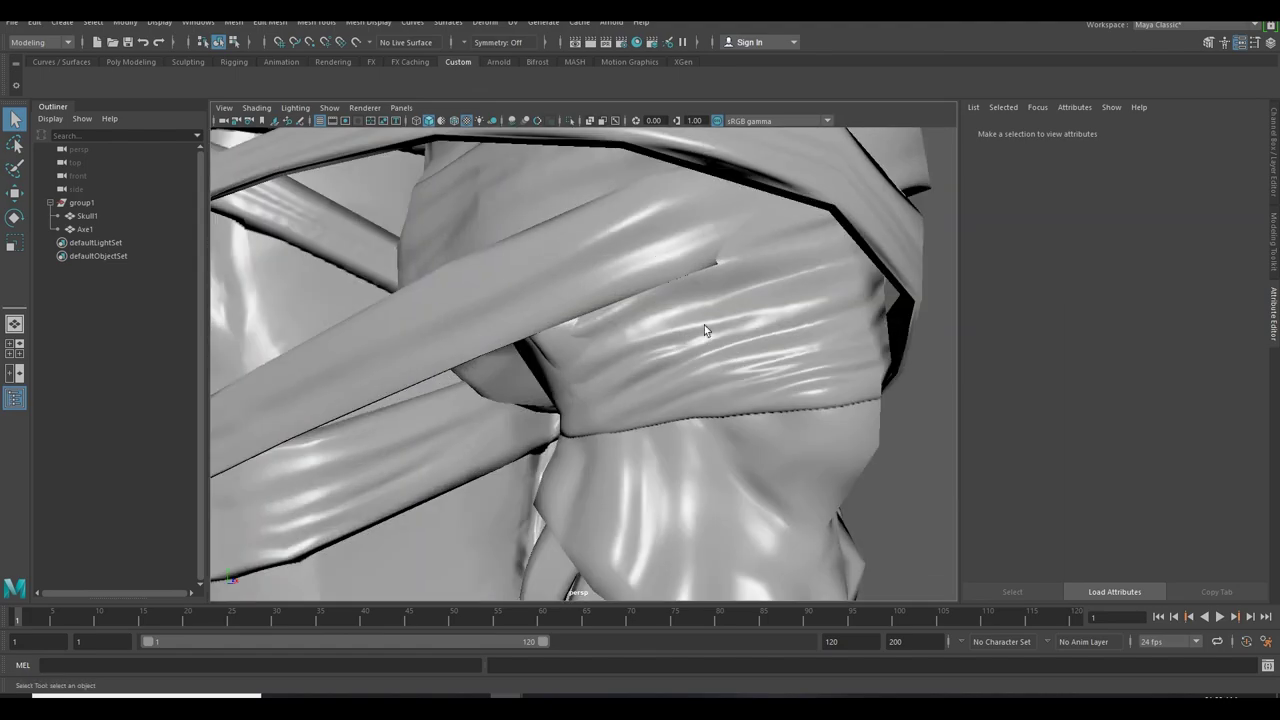
left_click(704, 325)
left_click_drag(704, 325, 775, 252, "alt")
left_click(853, 287)
scroll(853, 287, "down", 8)
Move the axe vertex at the dark hole beneath the strap beside the skull along Z to close the hole.
left_click(700, 198)
left_click_drag(700, 198, 397, 277, "alt")
scroll(717, 314, "up", 8)
middle_click_drag(690, 175, 553, 493, "alt")
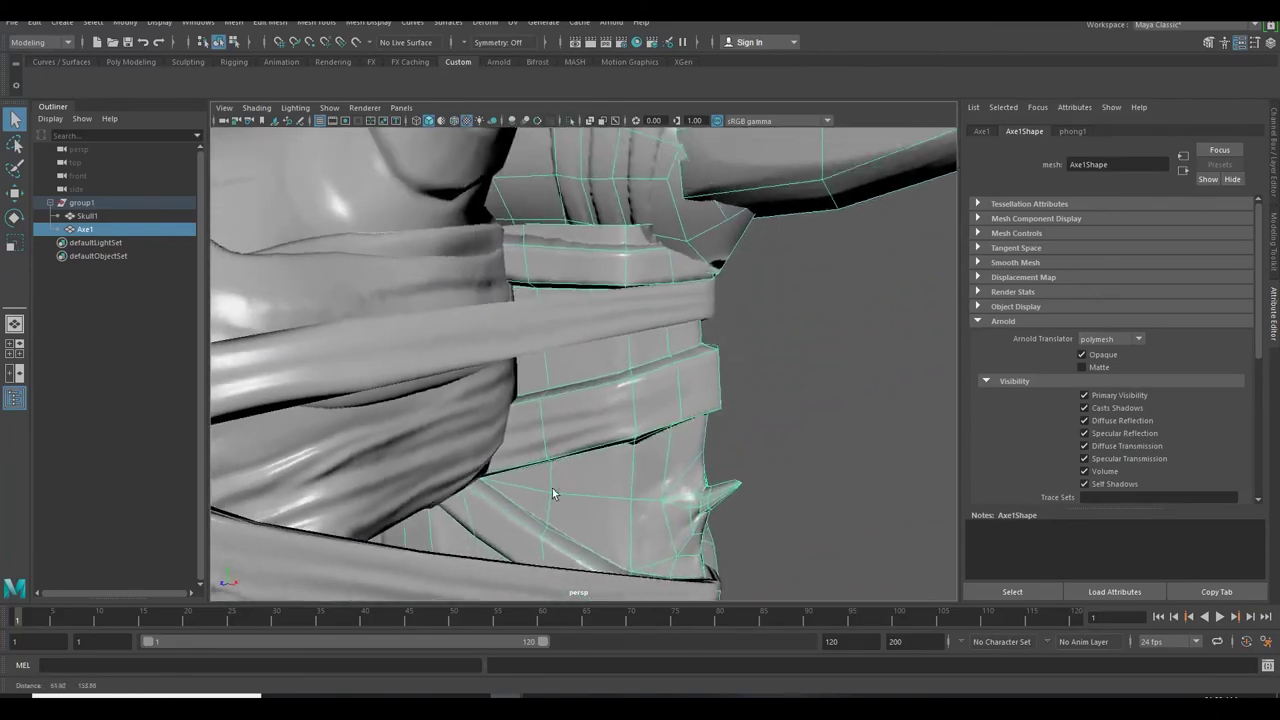
left_click_drag(553, 493, 589, 331, "alt")
scroll(593, 364, "up", 8)
scroll(592, 331, "down", 6)
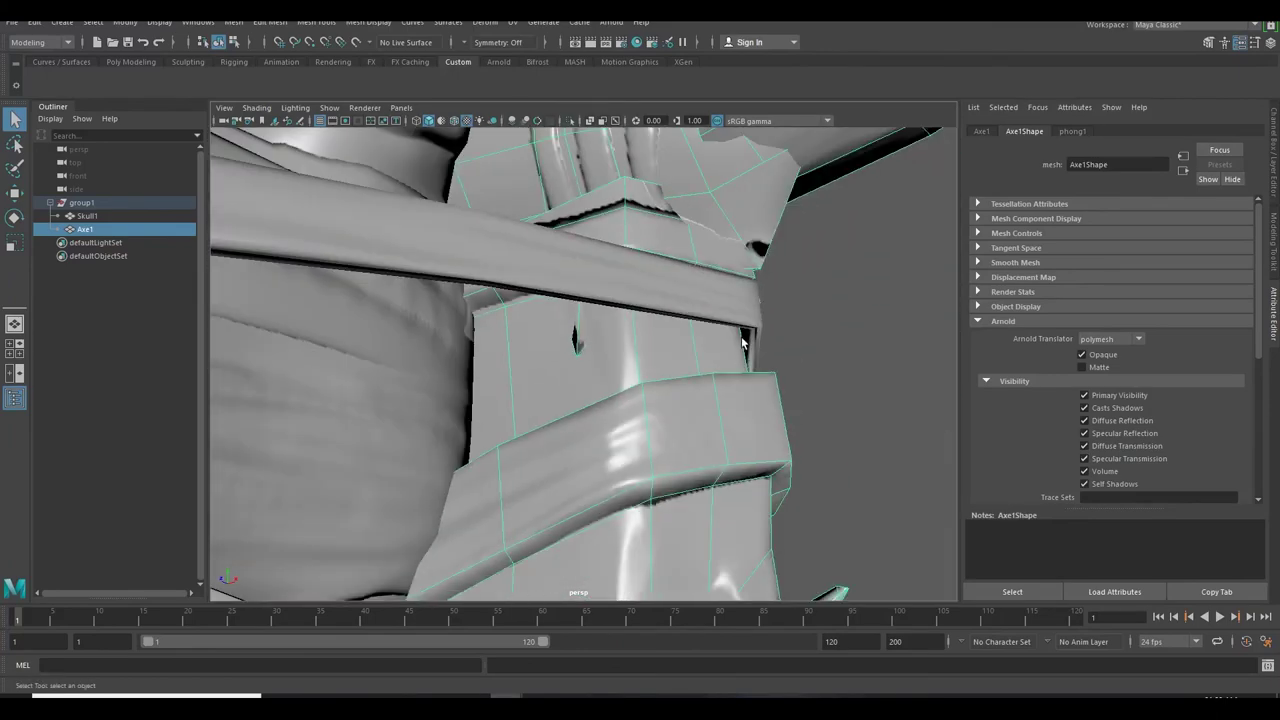
right_click_drag(881, 298, 805, 297)
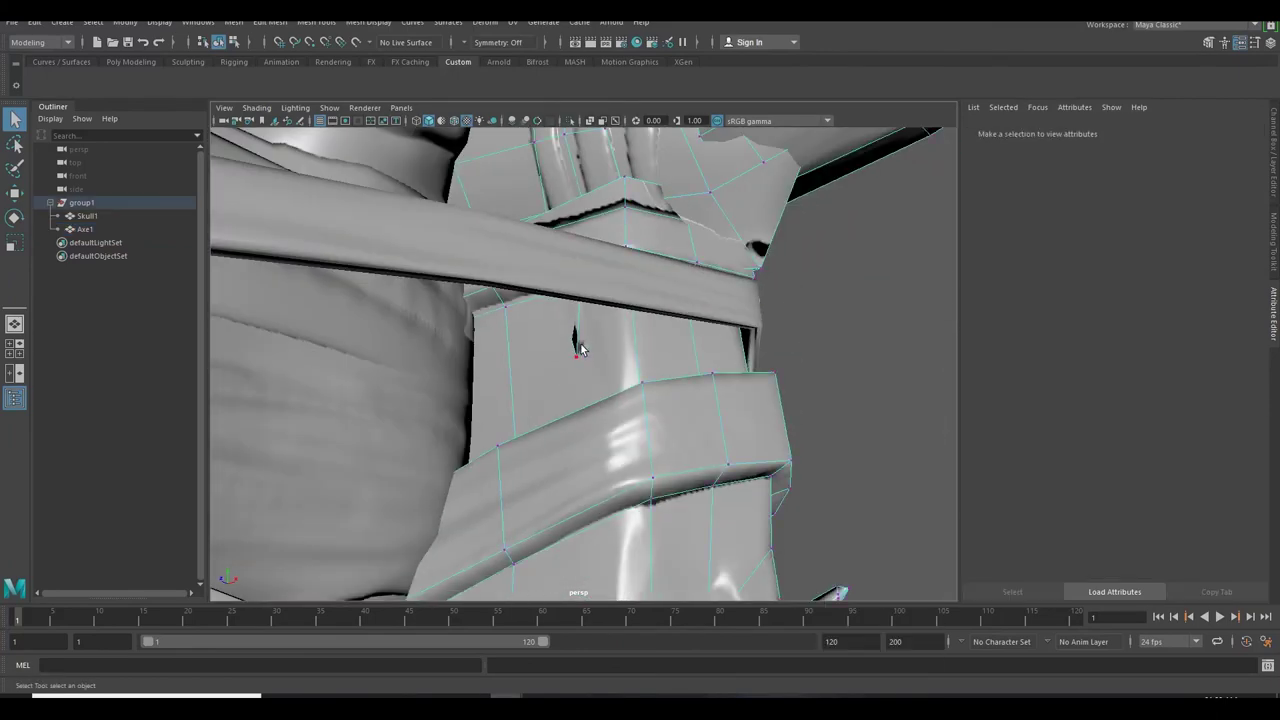
key("3")
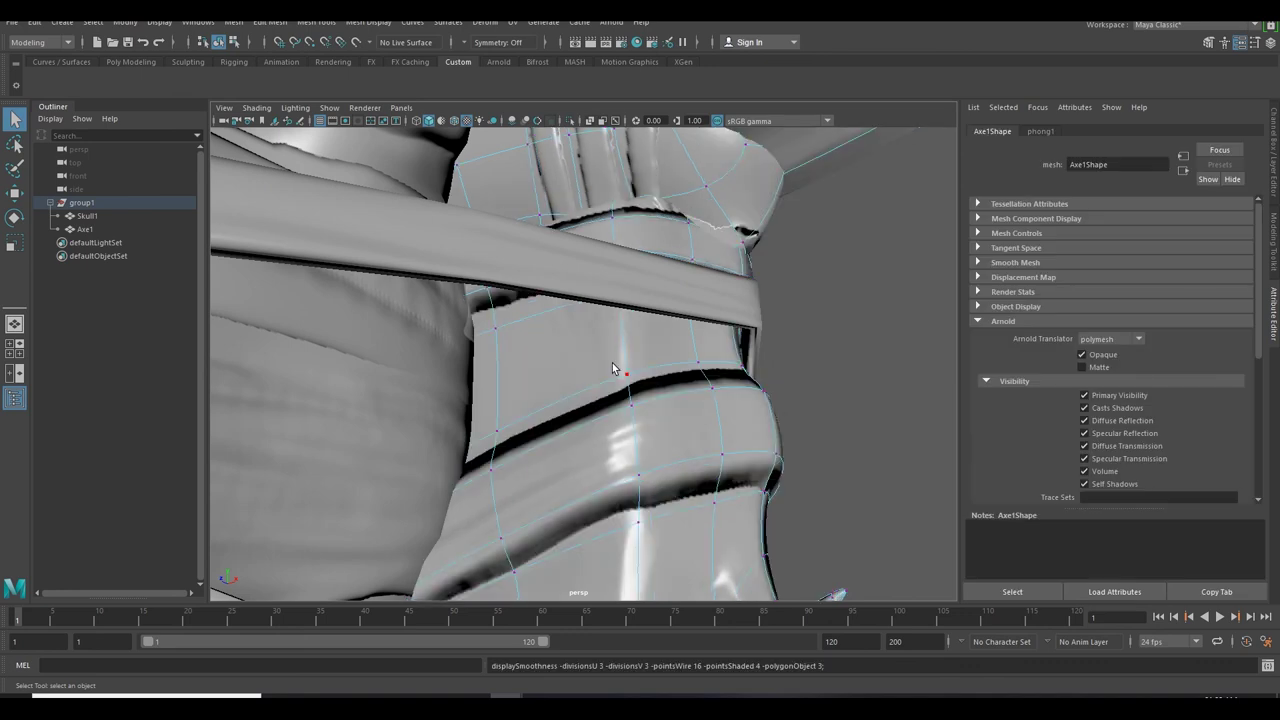
key("1")
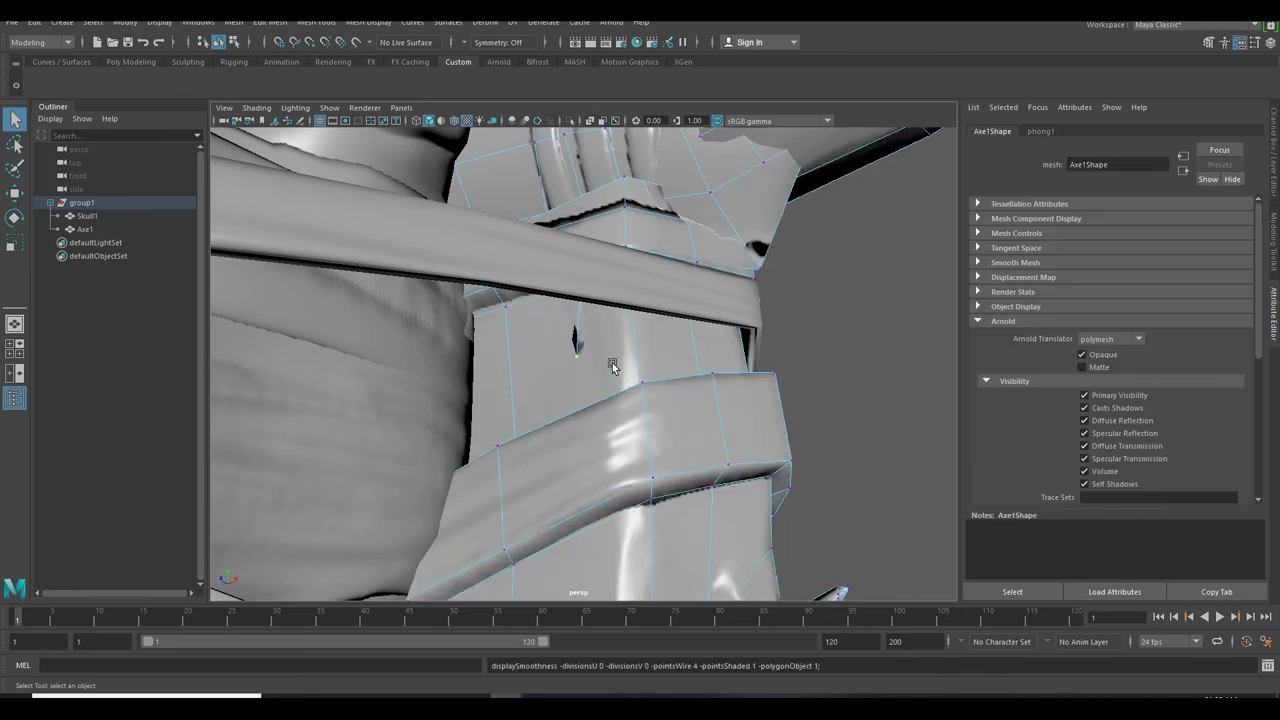
key("w")
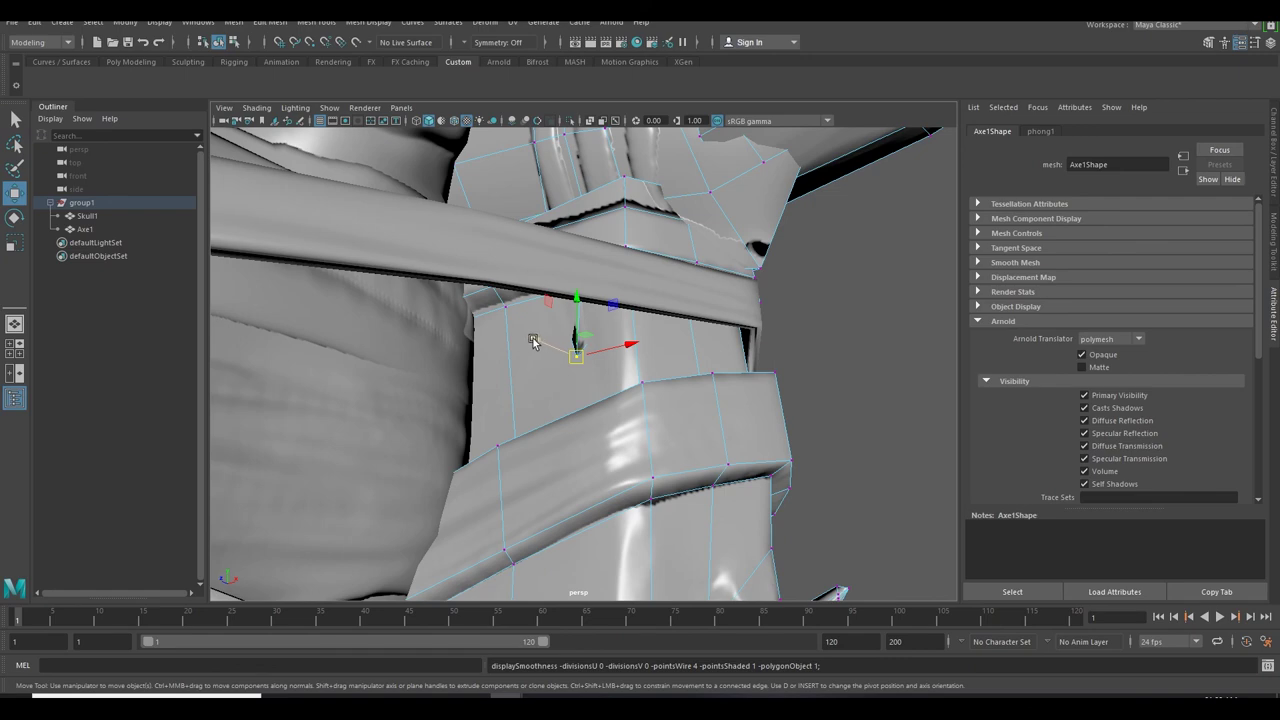
middle_click_drag(533, 342, 540, 345)
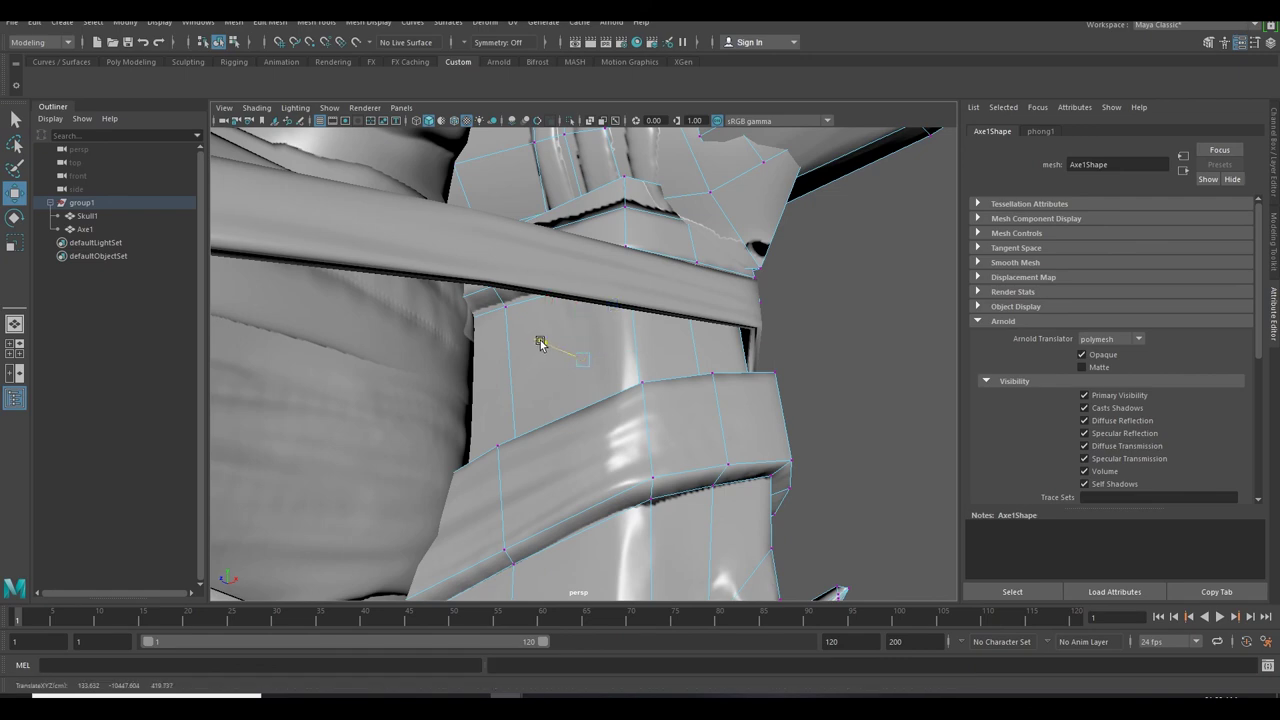
right_click_drag(777, 230, 848, 213)
left_click(853, 274)
Inspect the complete normal-mapped axe and both skulls from the side and the front, close up and at full length.
right_click_drag(853, 274, 701, 265, "alt")
left_click_drag(701, 265, 733, 298, "alt")
scroll(725, 287, "down", 5)
scroll(700, 313, "up", 5)
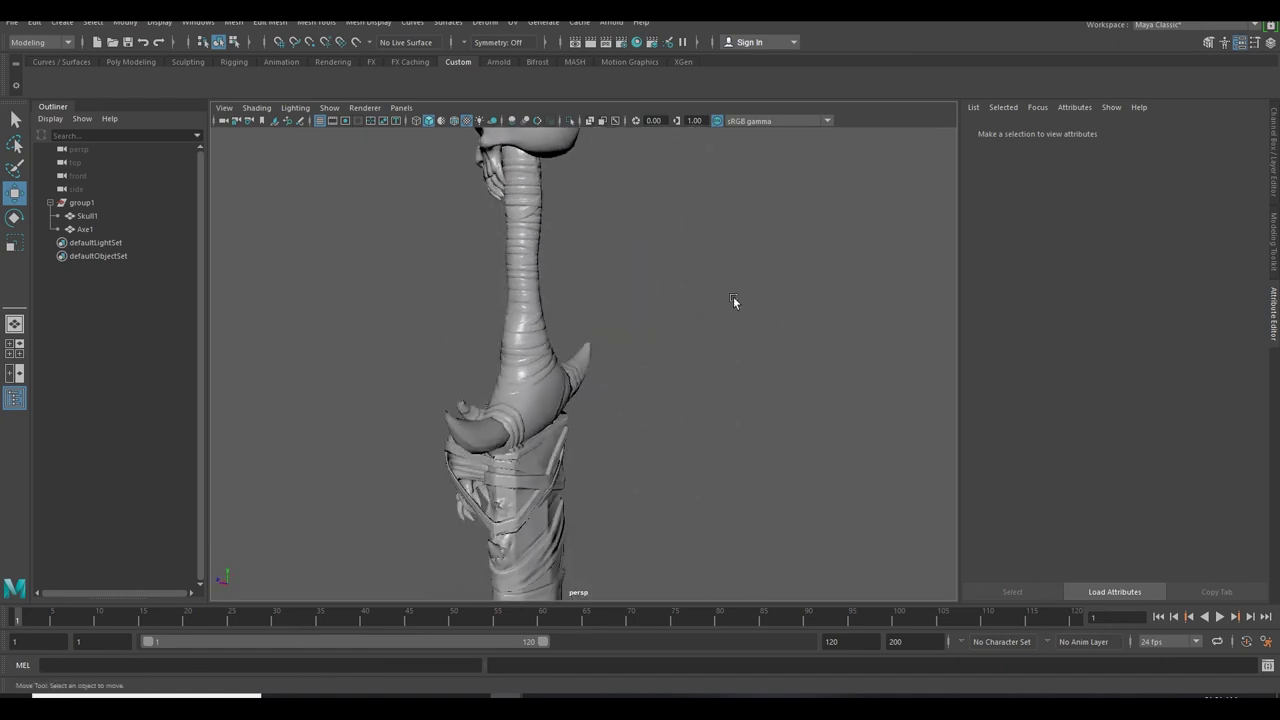
left_click_drag(402, 279, 774, 287, "alt")
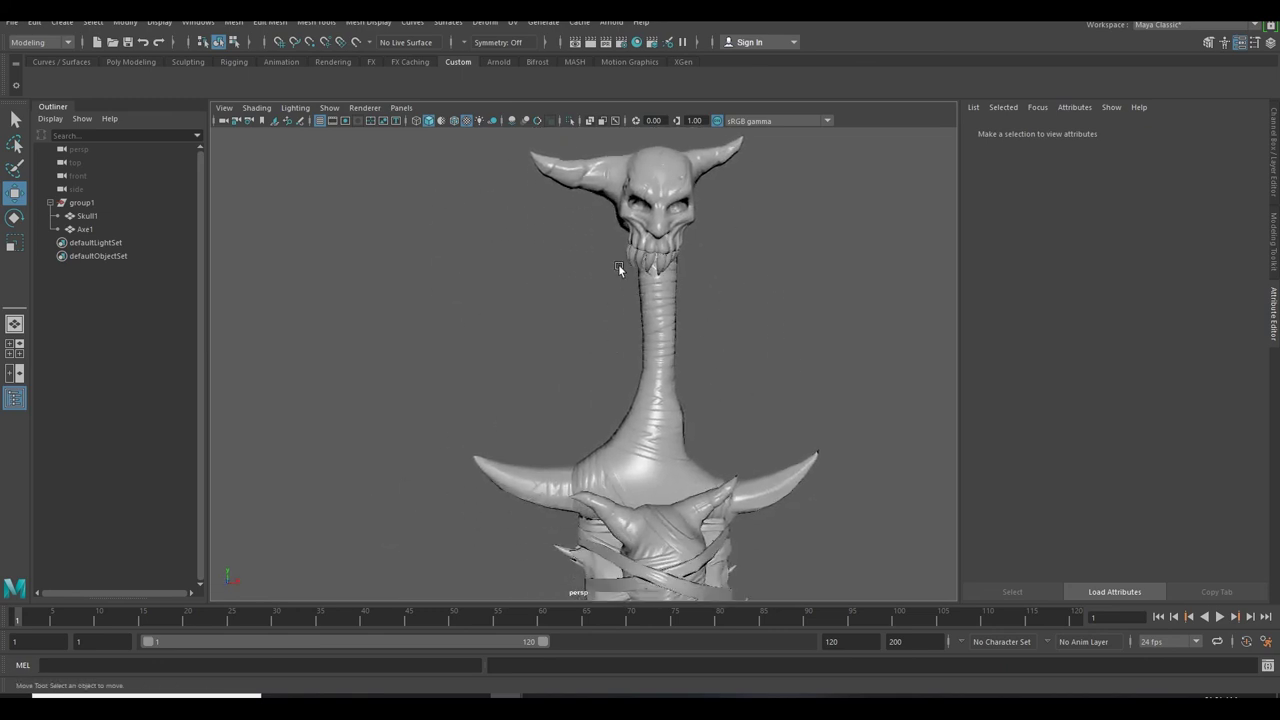
left_click_drag(734, 348, 620, 281, "alt")
middle_click_drag(830, 460, 812, 338, "alt")
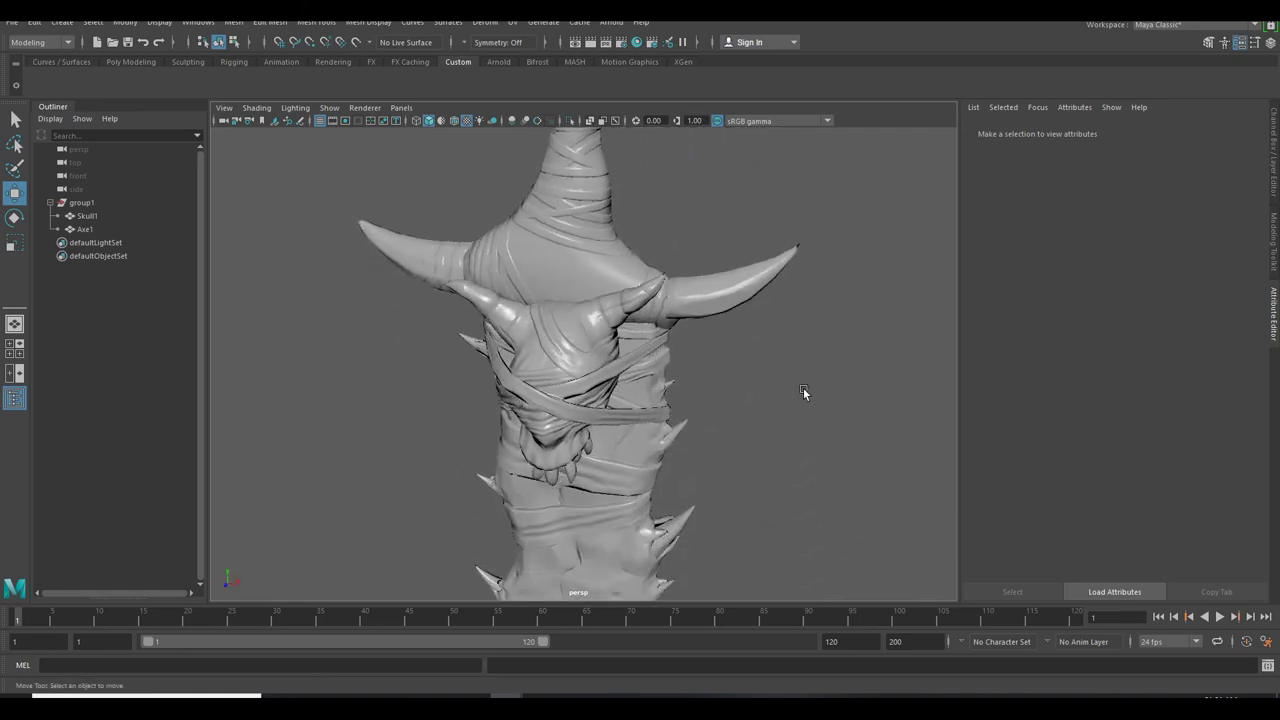
right_click_drag(803, 388, 762, 366, "alt")
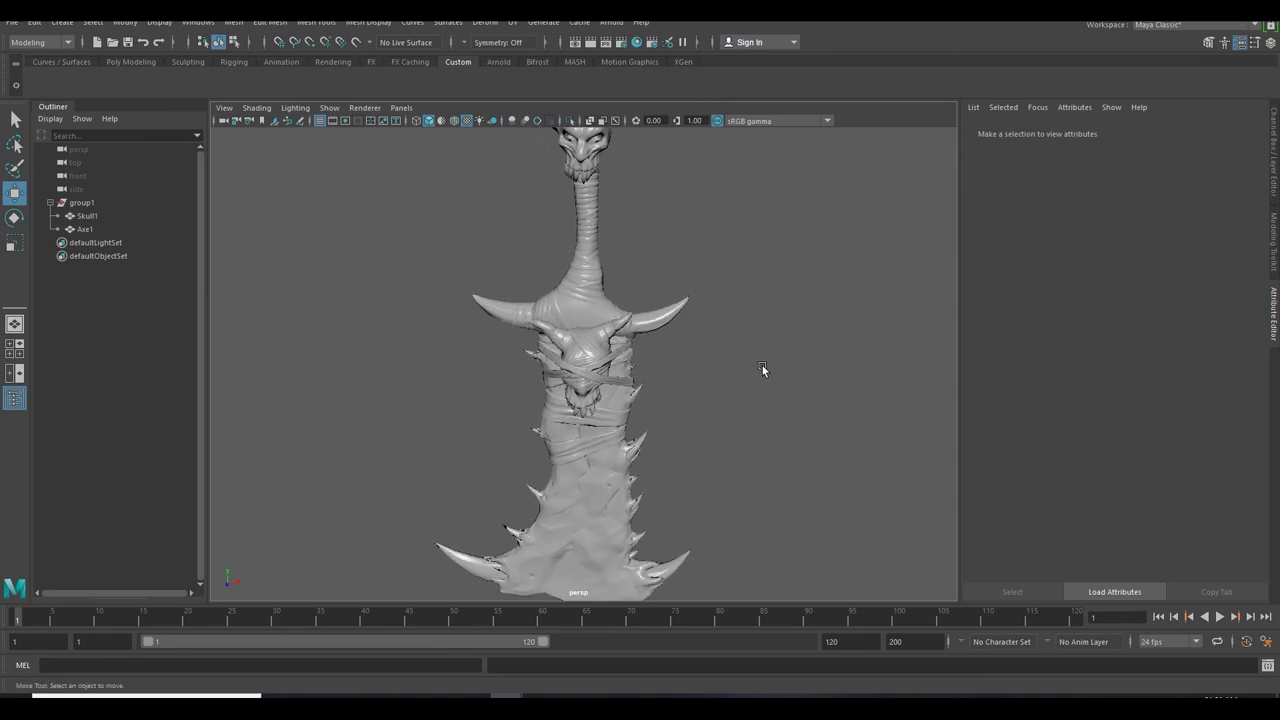
scroll(762, 366, "up", 3)
left_click_drag(771, 371, 924, 307, "alt")
left_click_drag(894, 306, 740, 313, "alt")
right_click_drag(740, 317, 680, 317, "alt")
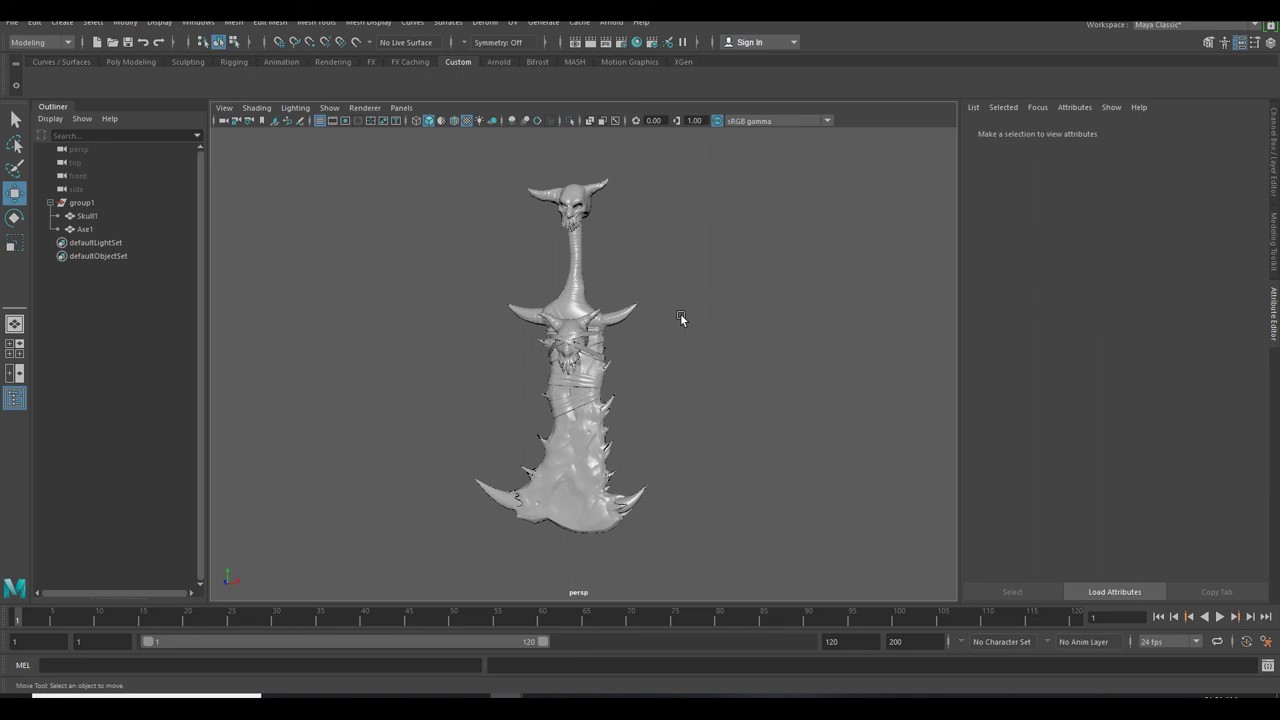
right_click_drag(680, 313, 710, 311, "alt")
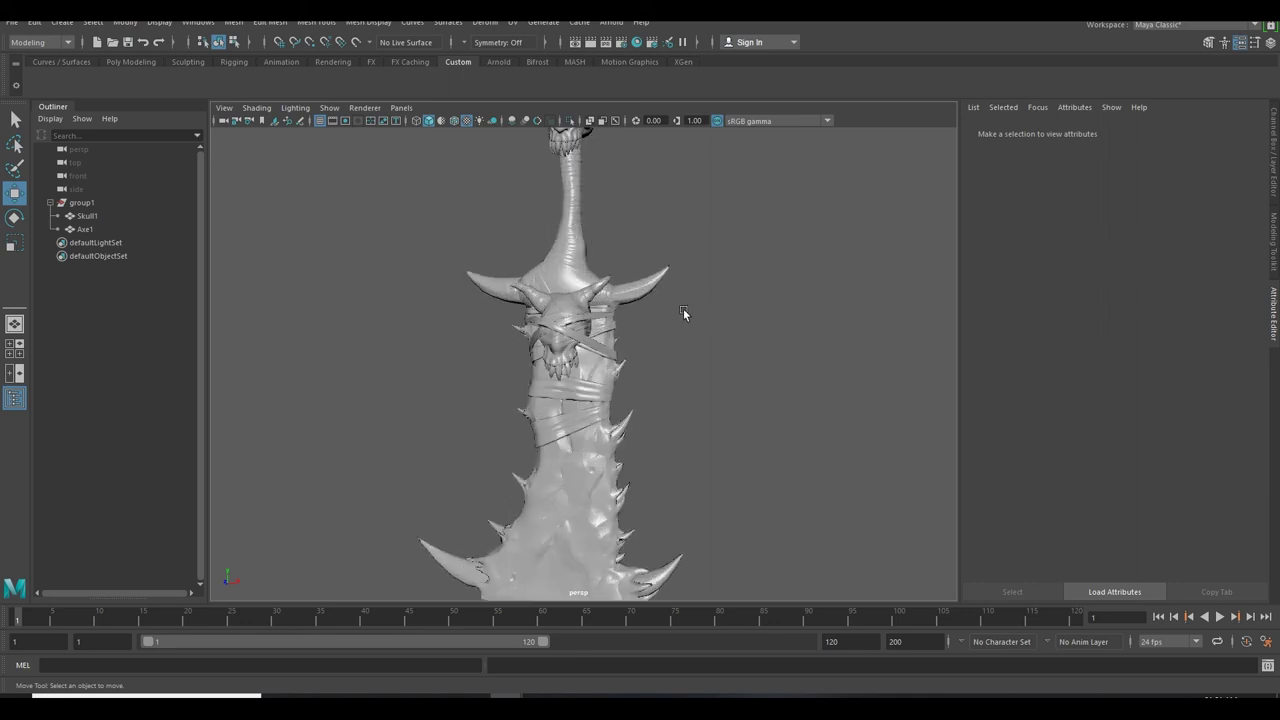
left_click_drag(672, 311, 746, 302, "alt")
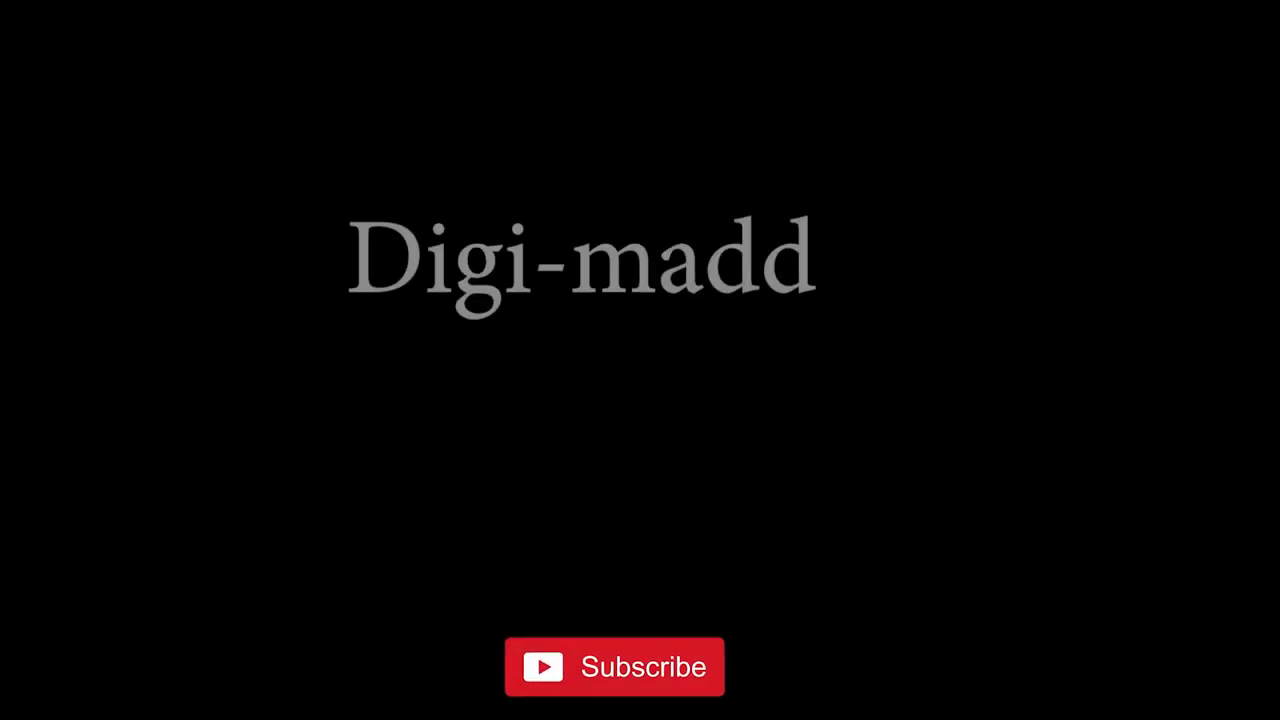